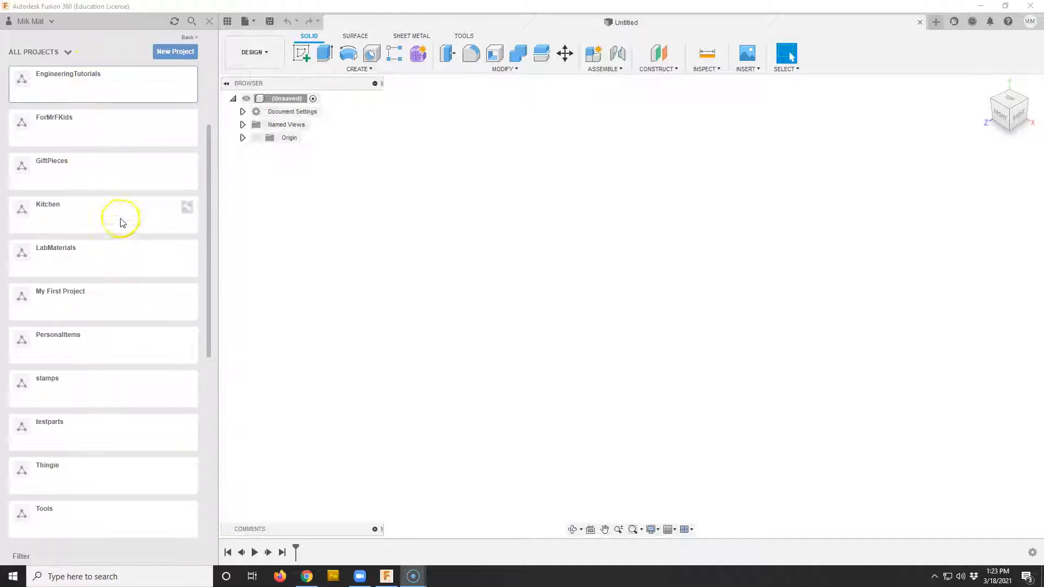
- Open the Die2021 design from the Dice folder of the EngineeringTutorials project and examine its numbered and pip sides
left_click(72, 83)
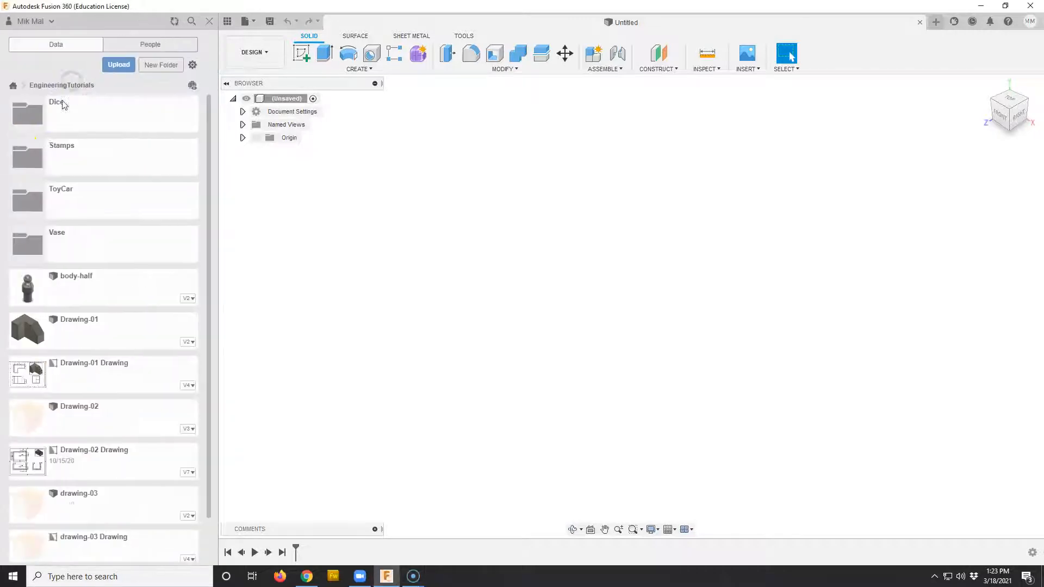
left_click(84, 114)
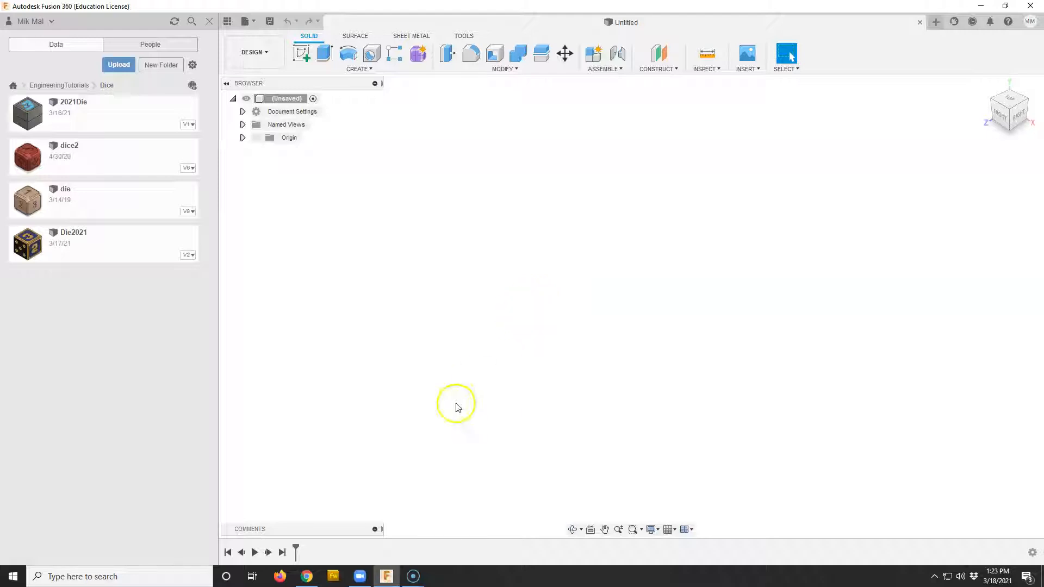
left_click(308, 577)
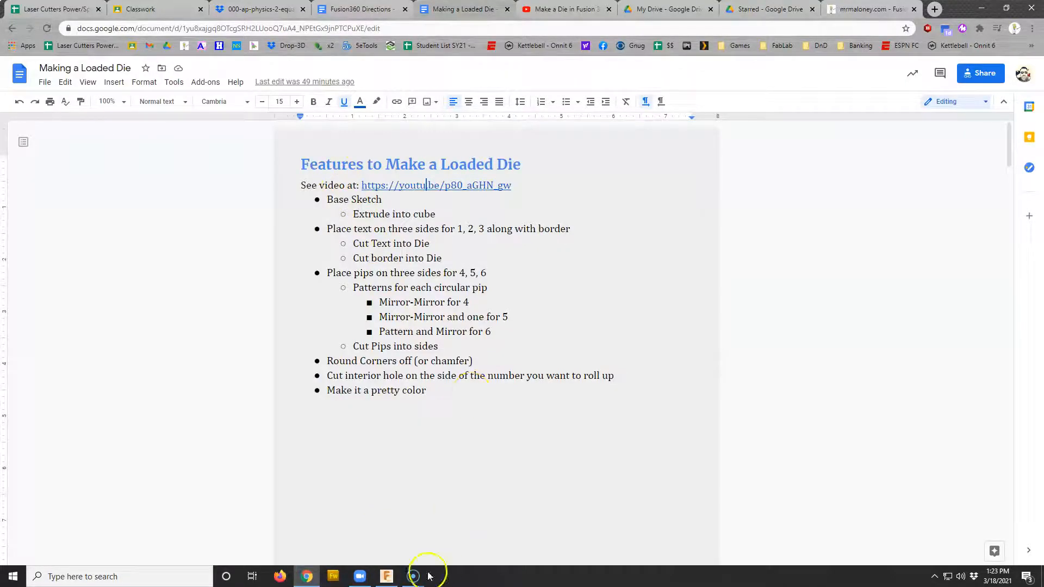
left_click(386, 576)
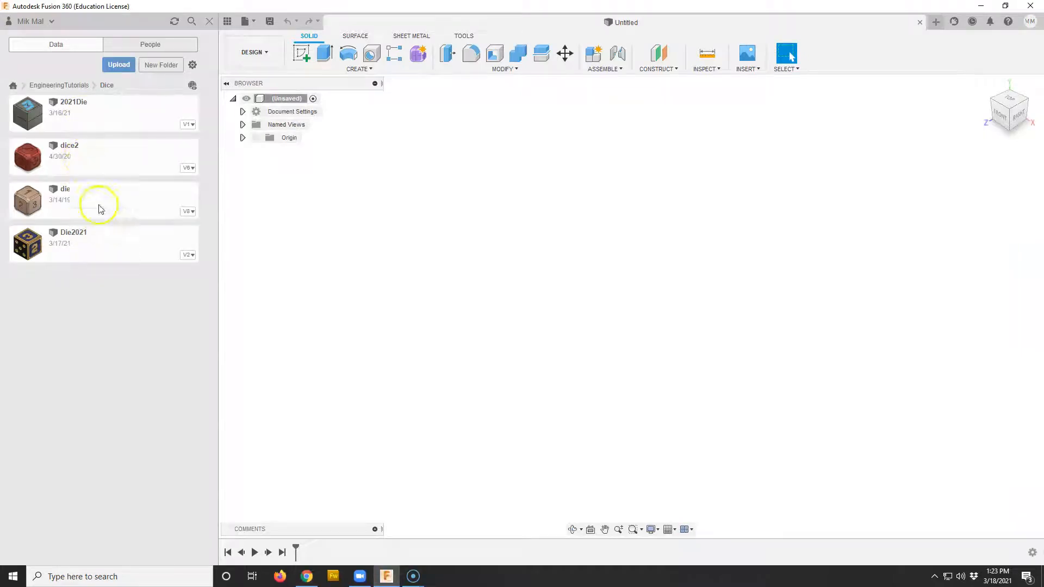
double_click(102, 249)
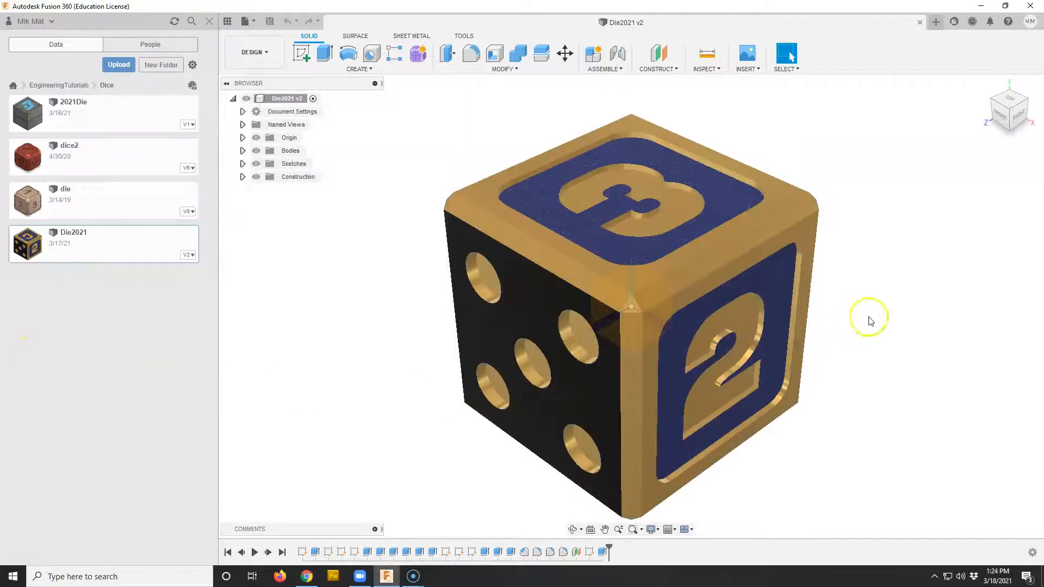
middle_click_drag(909, 302, 565, 305, "shift")
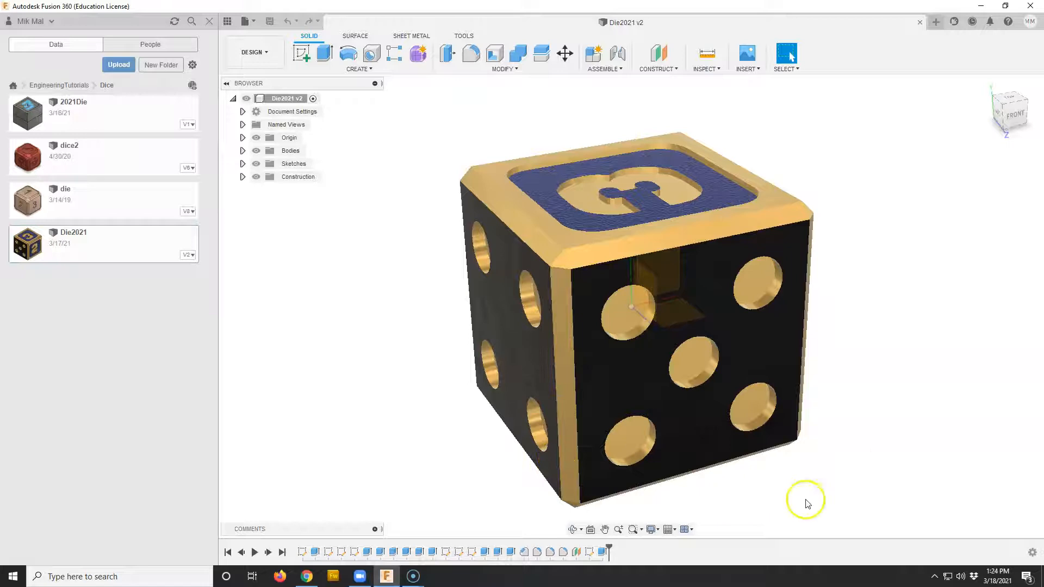
mouse_move(856, 460)
middle_mouse_down("shift")
mouse_move(804, 392)
mouse_move(860, 471)
middle_mouse_up("shift")
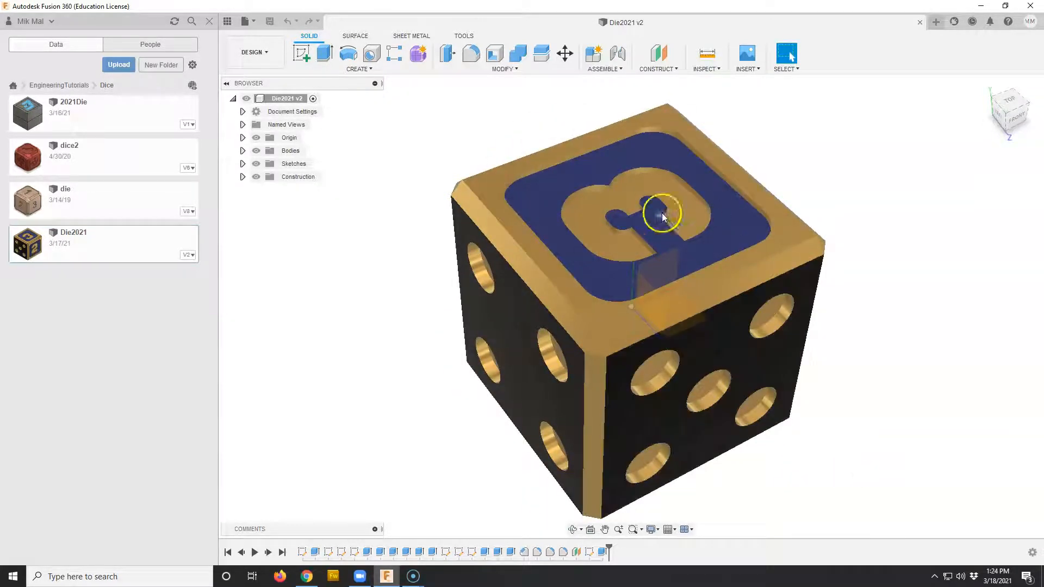
middle_click_drag(459, 473, 473, 457, "shift")
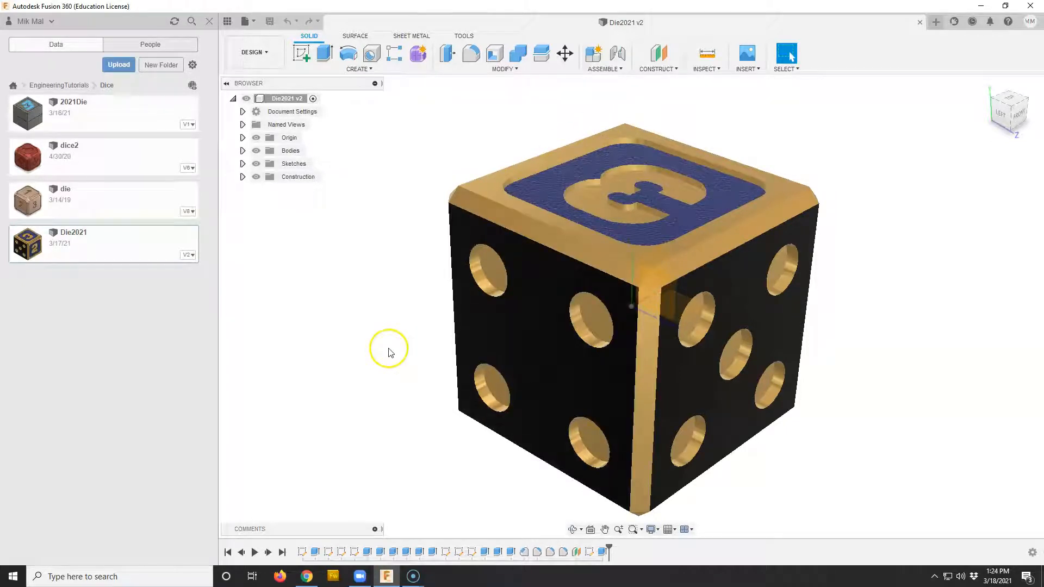
middle_click_drag(433, 439, 261, 386, "shift")
- Review the feature list in the Making a Loaded Die document in Chrome, and return to Fusion 360 to close Die2021
left_click(306, 575)
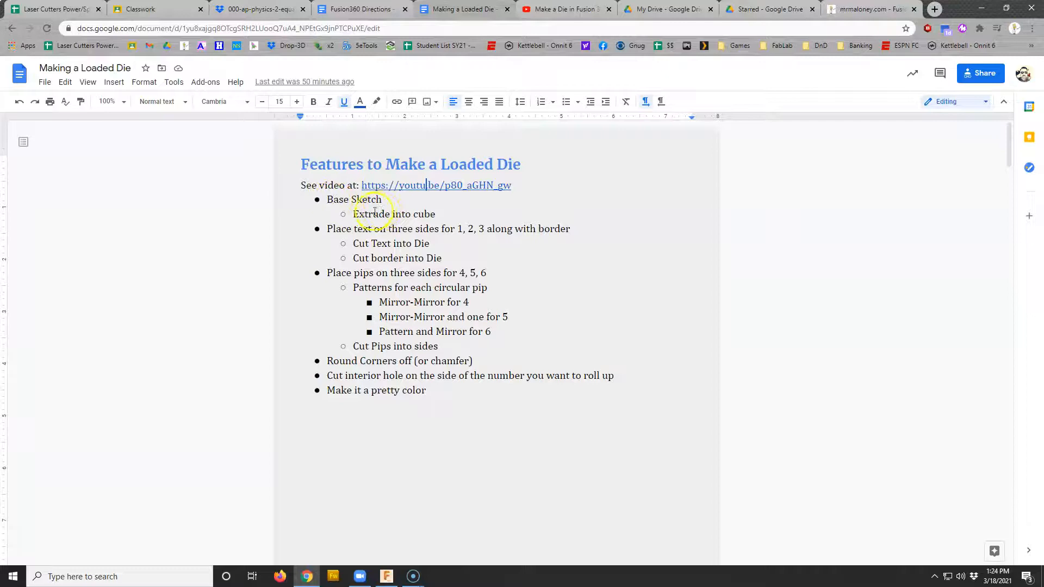
left_click_drag(325, 228, 569, 230)
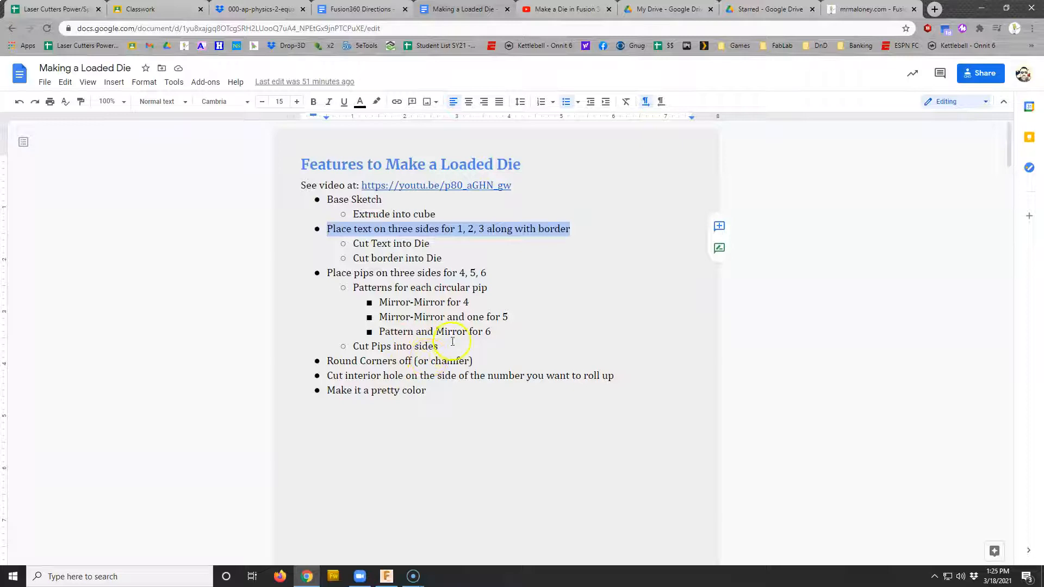
left_click(479, 360)
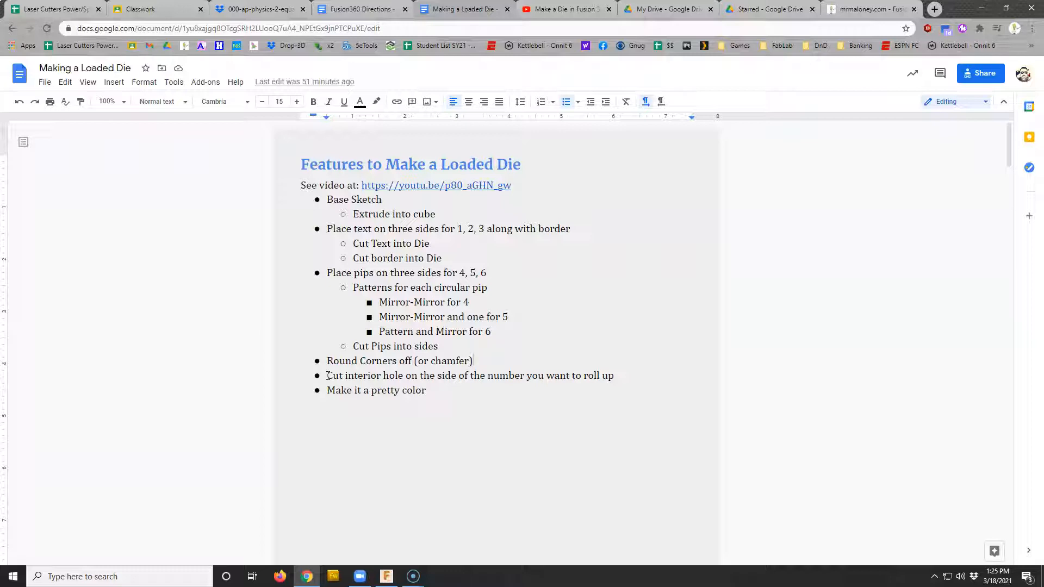
left_click_drag(327, 390, 421, 388)
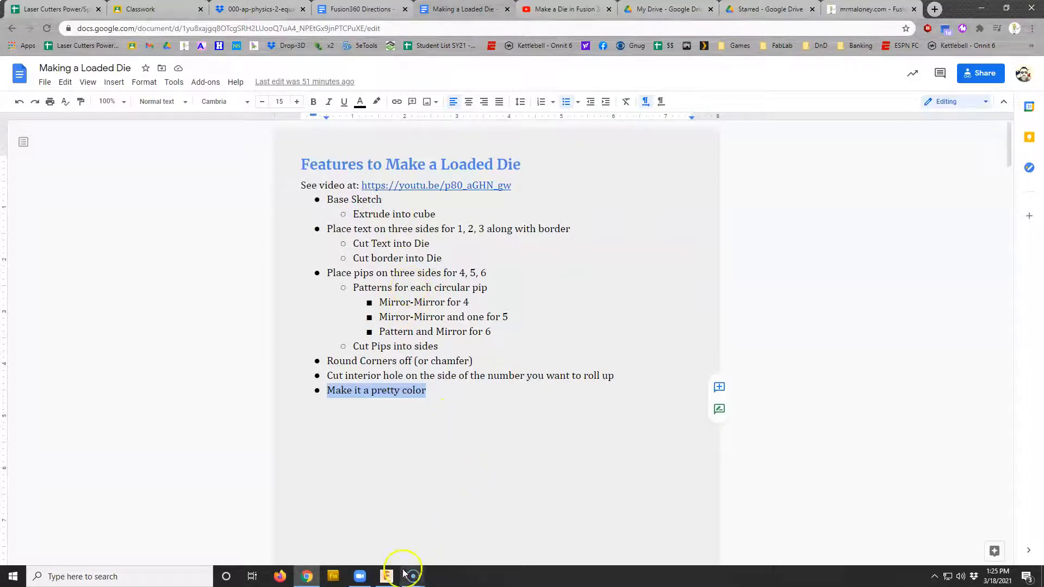
left_click(386, 576)
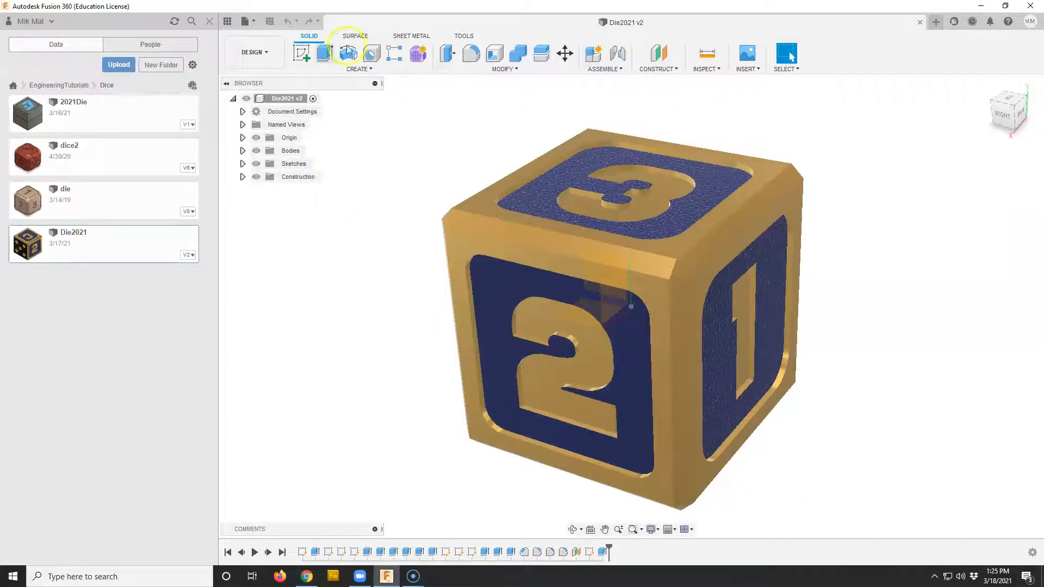
left_click(919, 22)
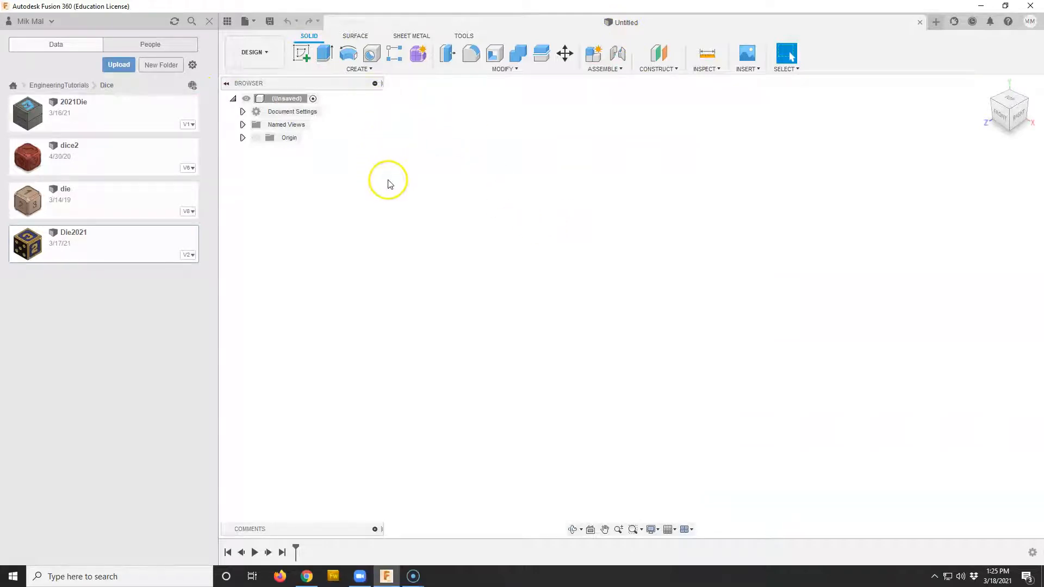
- Start a sketch on the horizontal origin plane of the empty design and look at it from the top
left_click(301, 54)
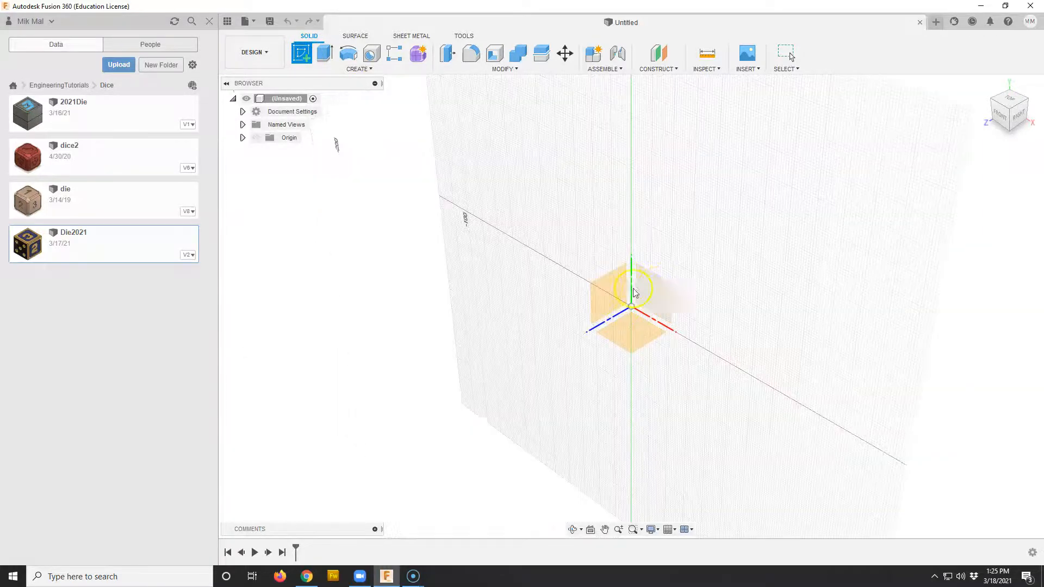
left_click(652, 291)
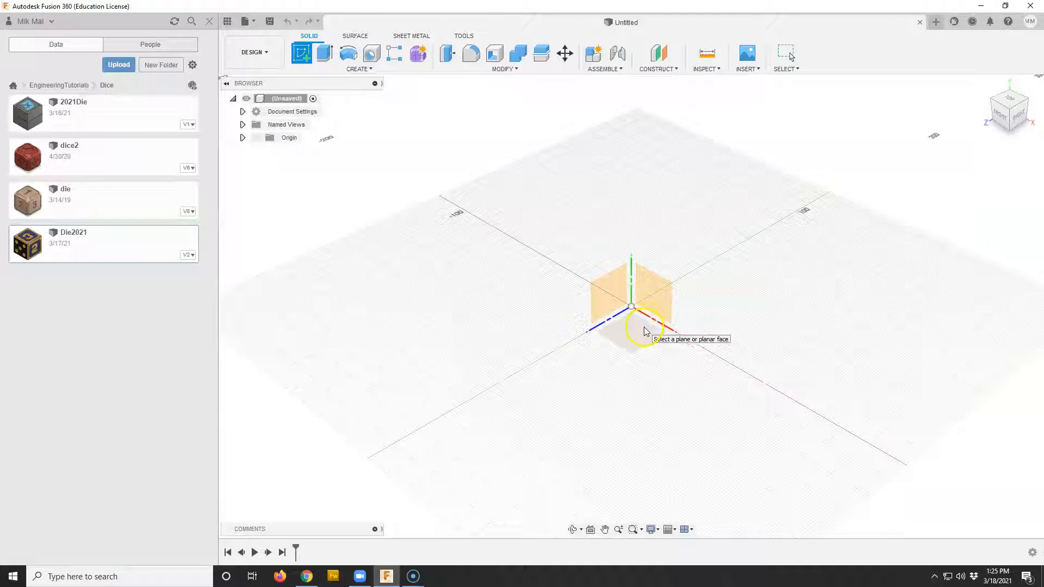
left_click(633, 341)
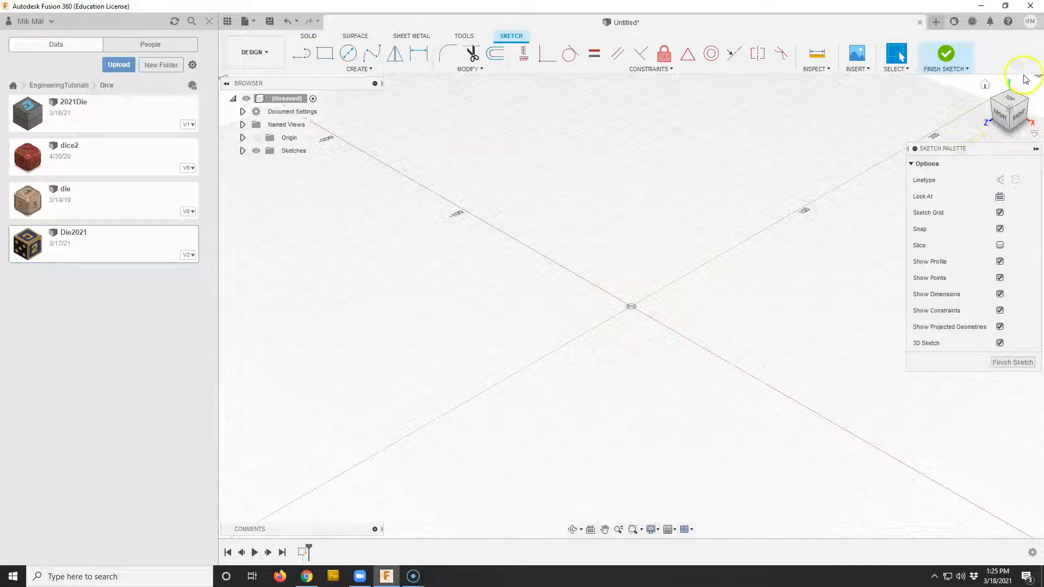
left_click(1012, 101)
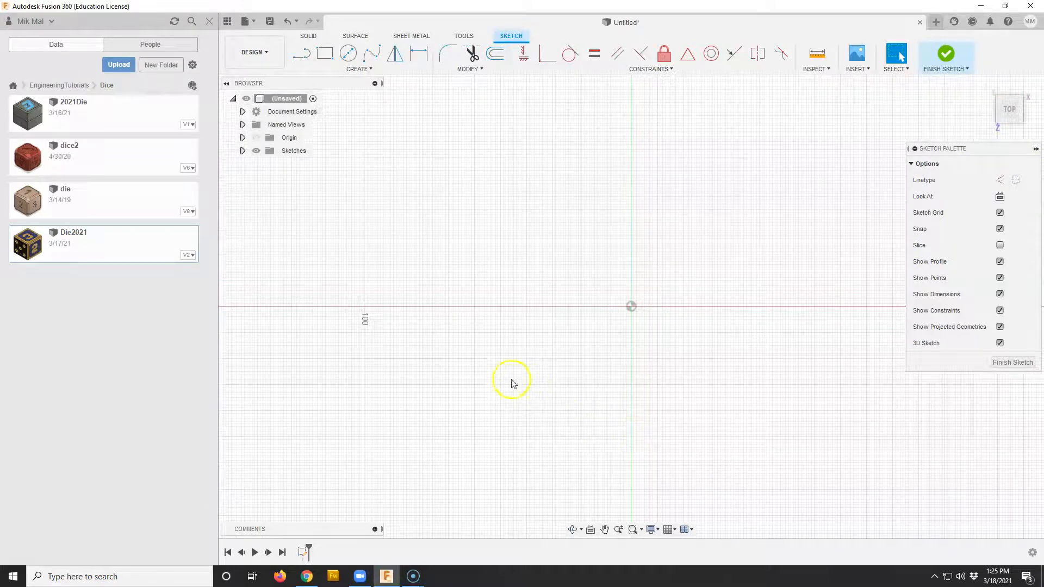
- Draw a 20 mm by 20 mm center rectangle centred on the origin
left_click(364, 70)
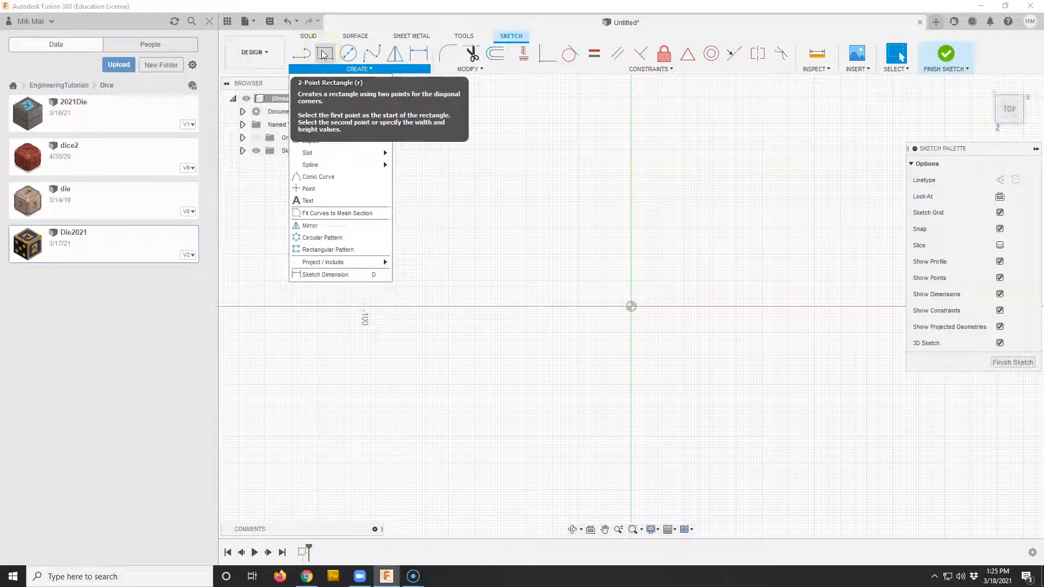
mouse_move(326, 93)
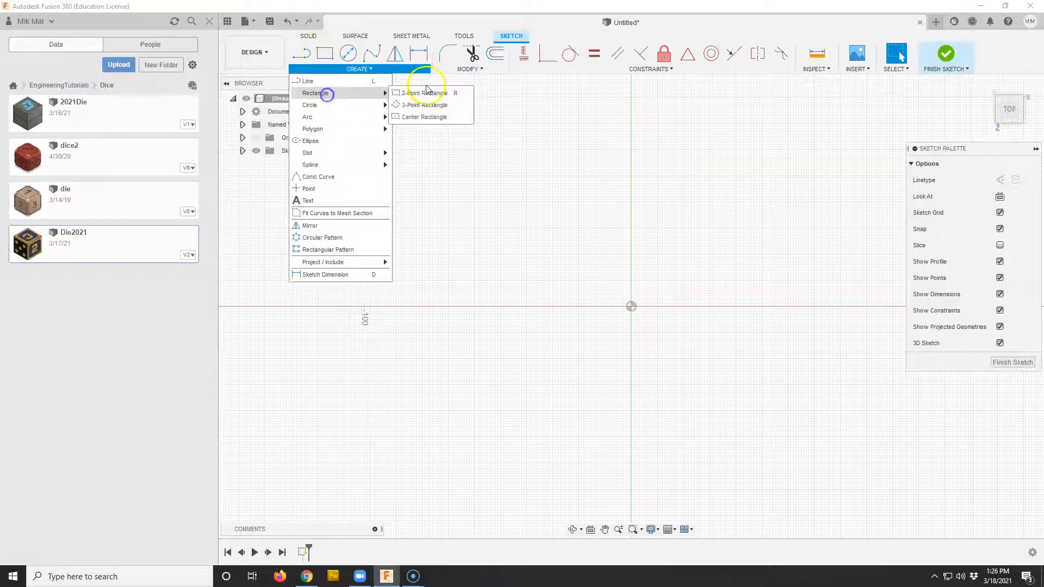
left_click(420, 117)
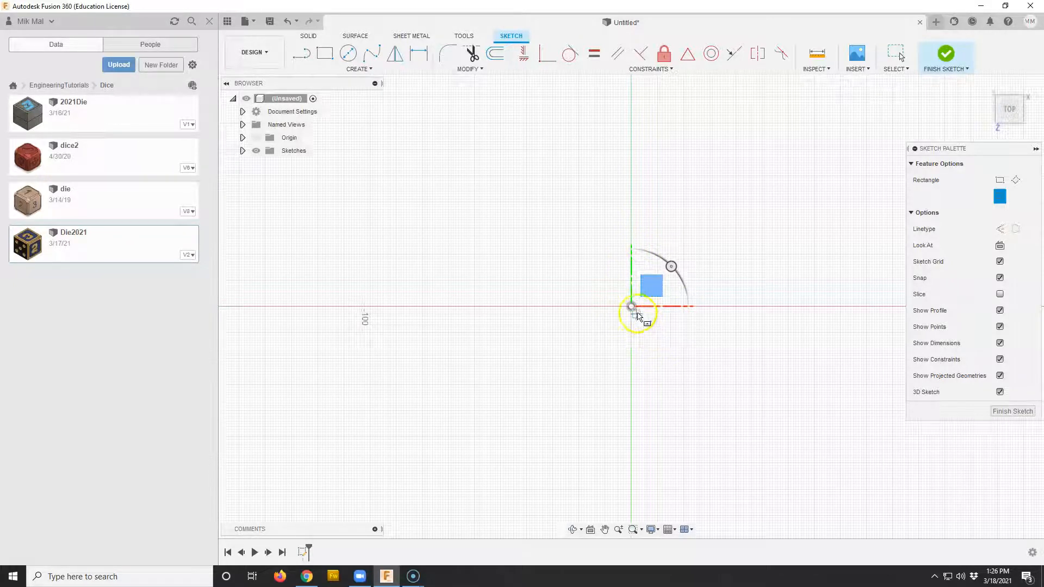
left_click(631, 307)
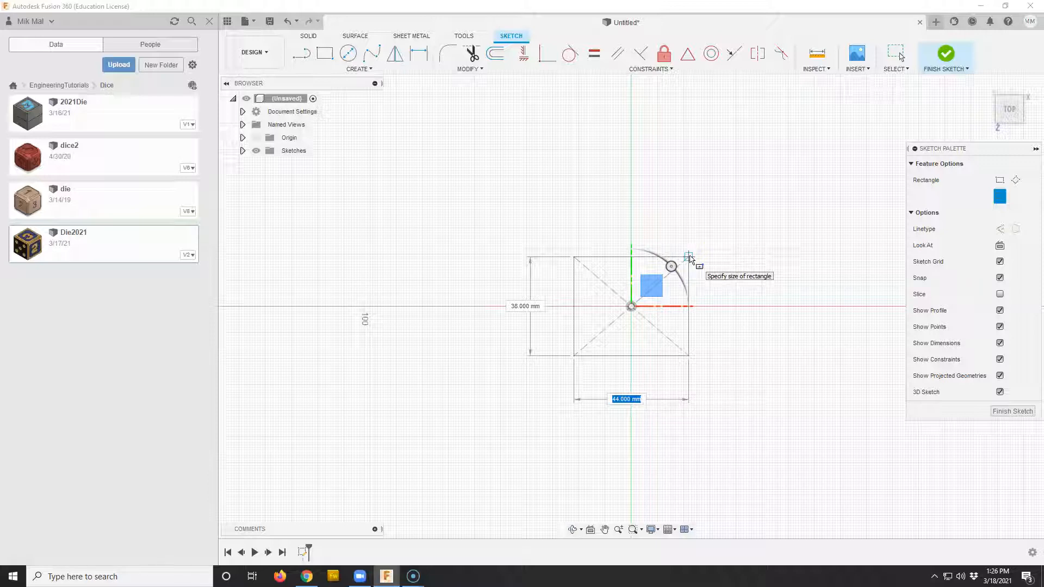
type("20")
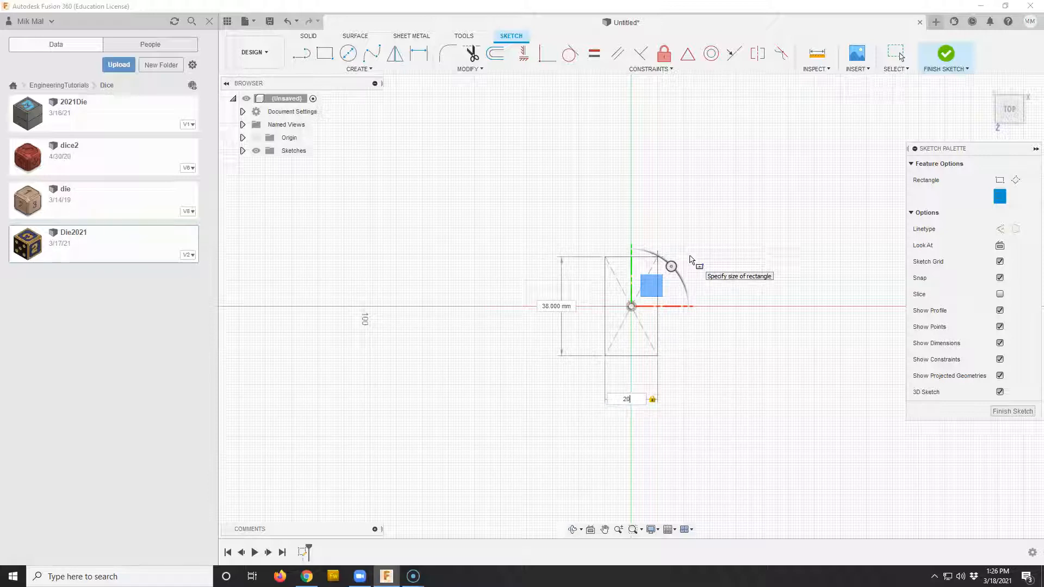
key("Tab")
type("20")
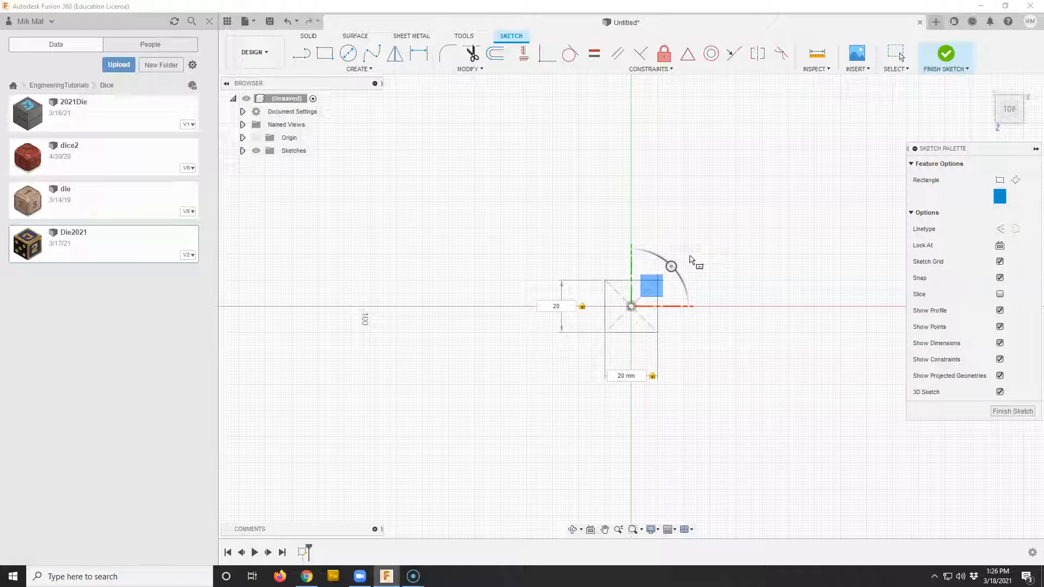
key("Return")
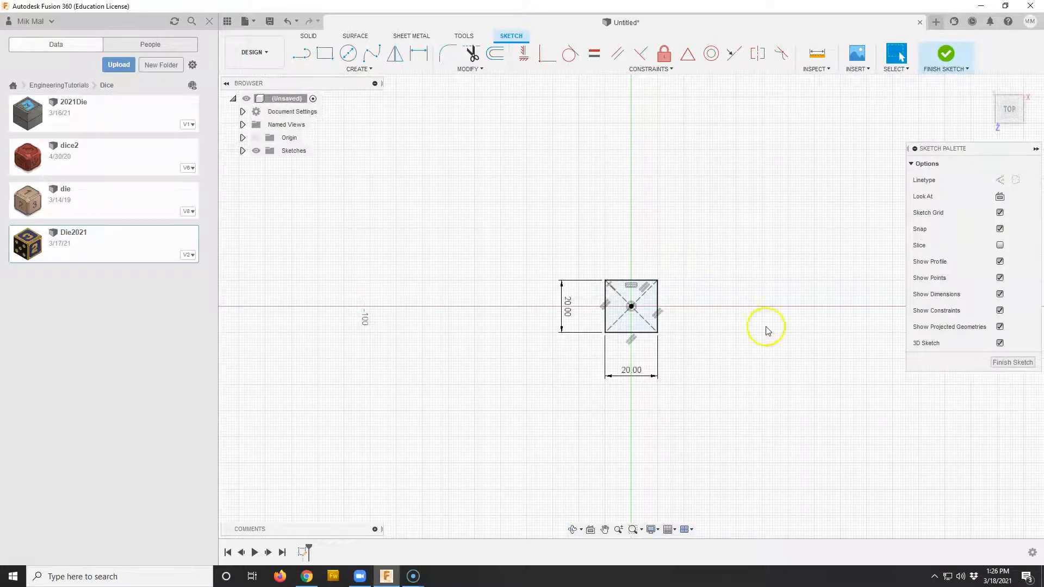
- Move the square's vertical dimension closer to its edge and finish the sketch
scroll(647, 319, "up", 2)
left_click(628, 321)
scroll(634, 304, "up", 2)
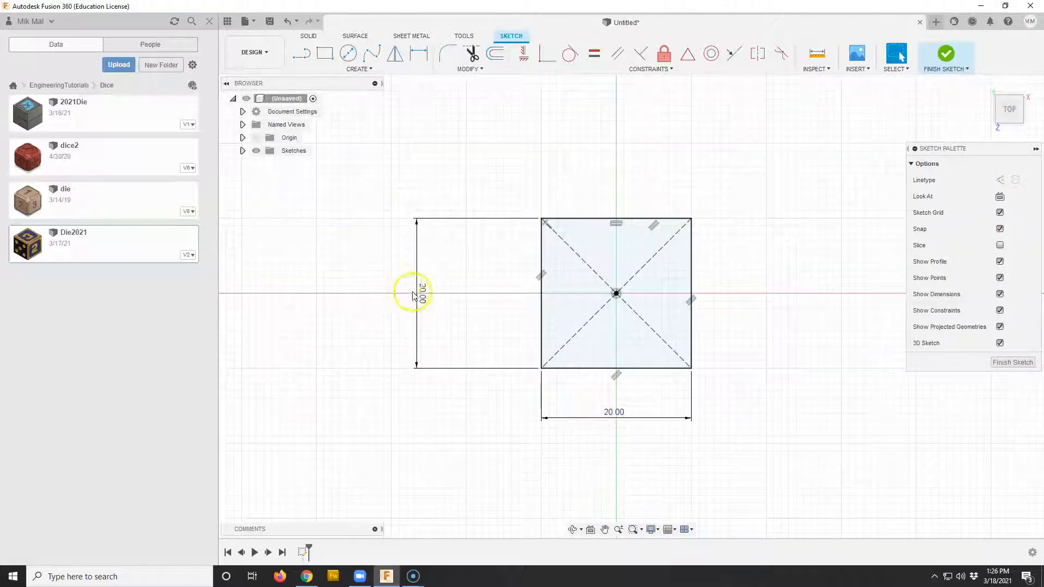
left_click_drag(421, 292, 498, 286)
scroll(685, 322, "up", 1)
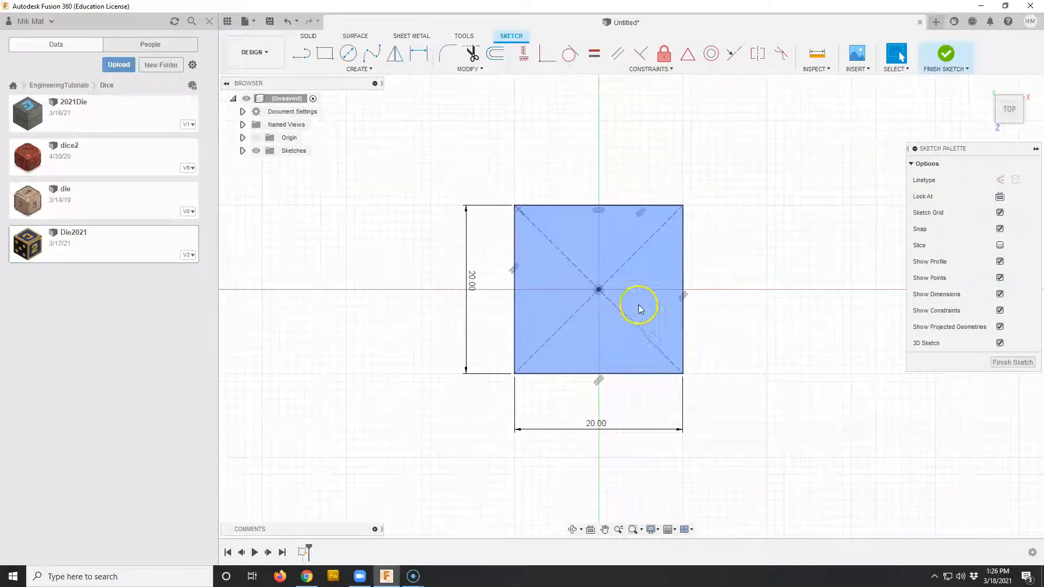
left_click(1011, 362)
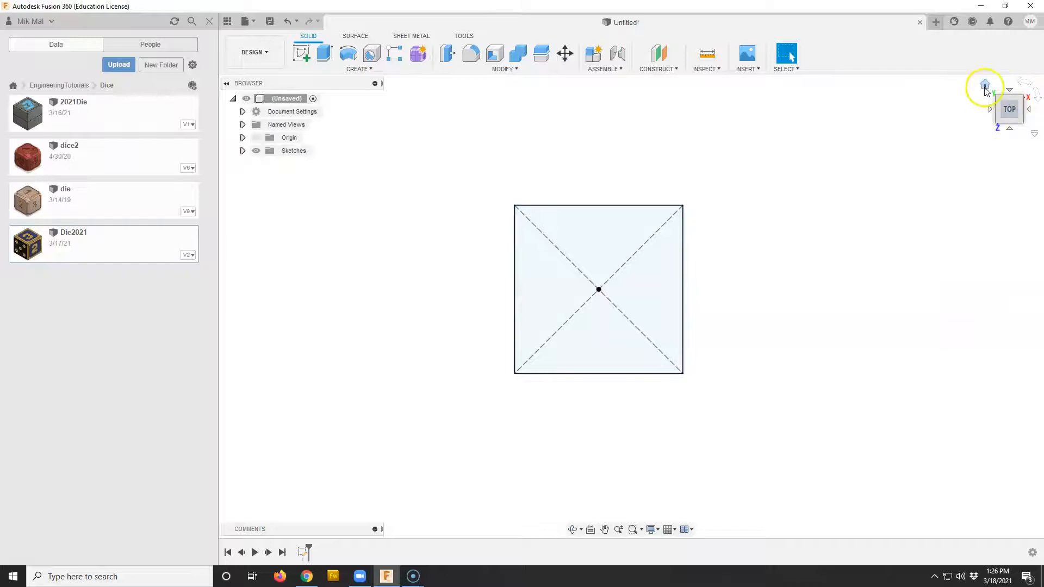
- Extrude the square profile upward on one side with a distance of 20 mm
left_click(985, 88)
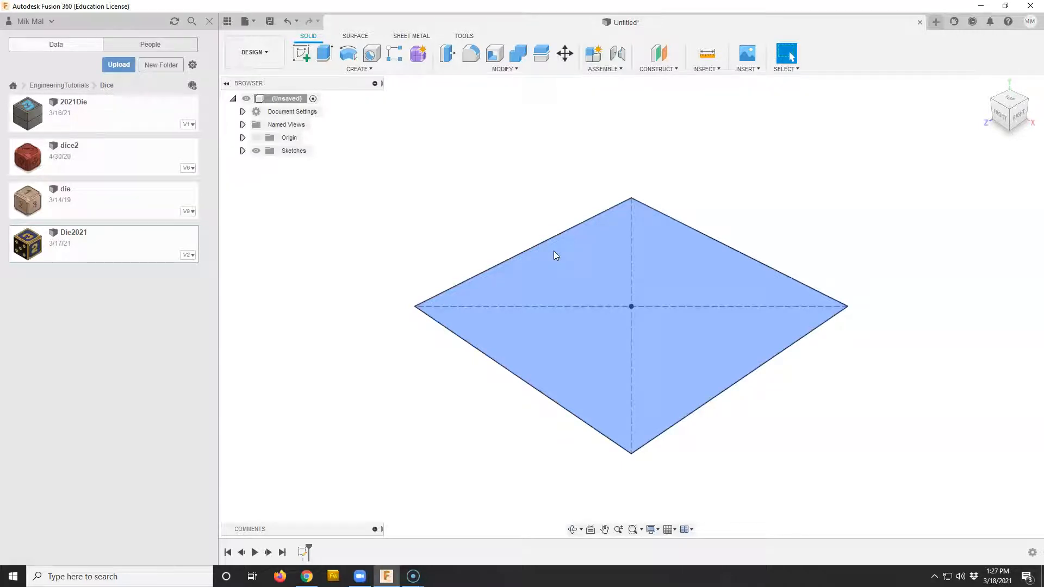
left_click(326, 54)
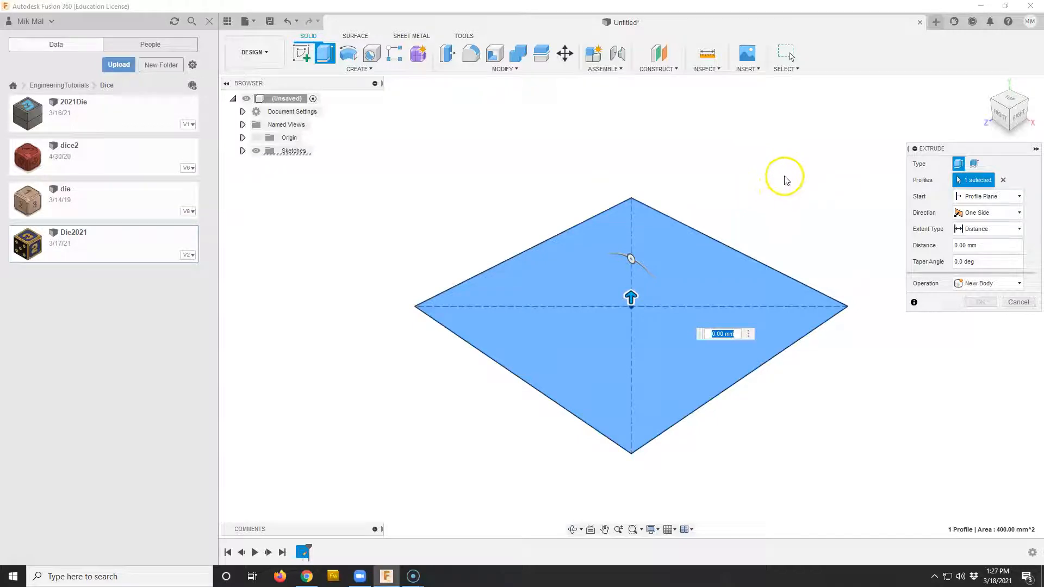
left_click_drag(631, 297, 630, 183)
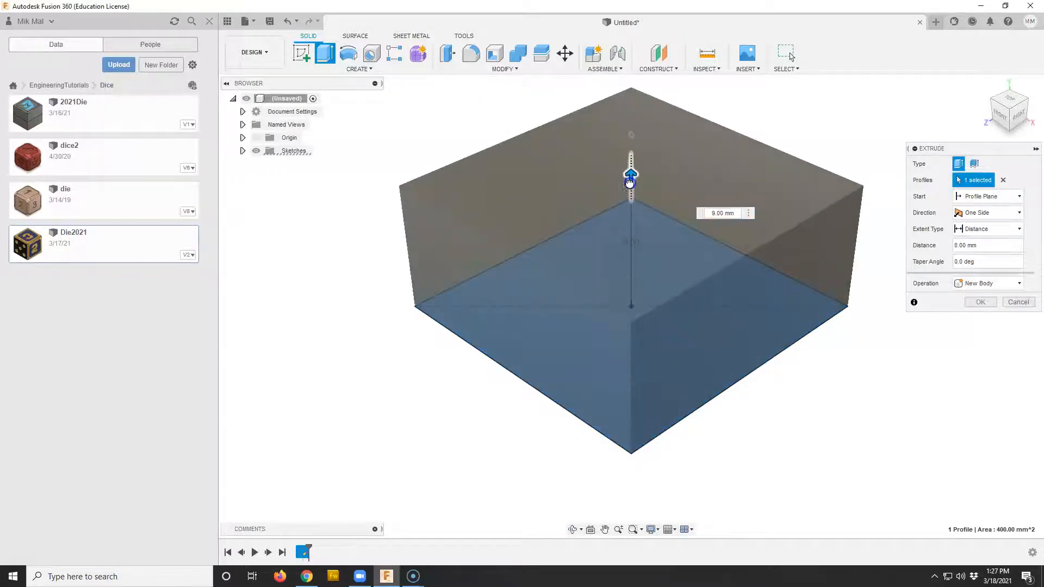
scroll(630, 184, "down", 3)
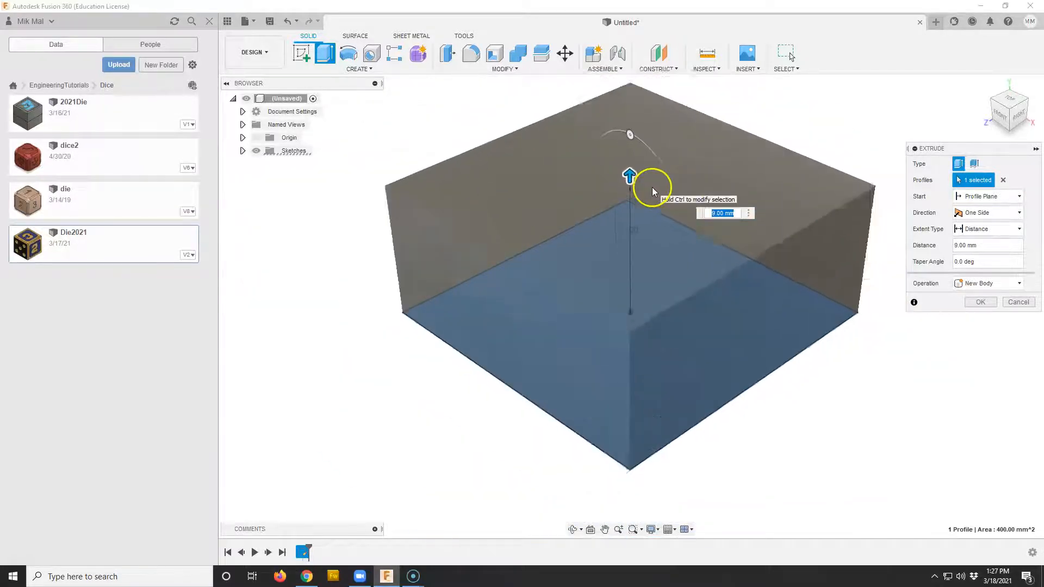
middle_click_drag(655, 196, 630, 276)
left_click_drag(606, 272, 610, 193)
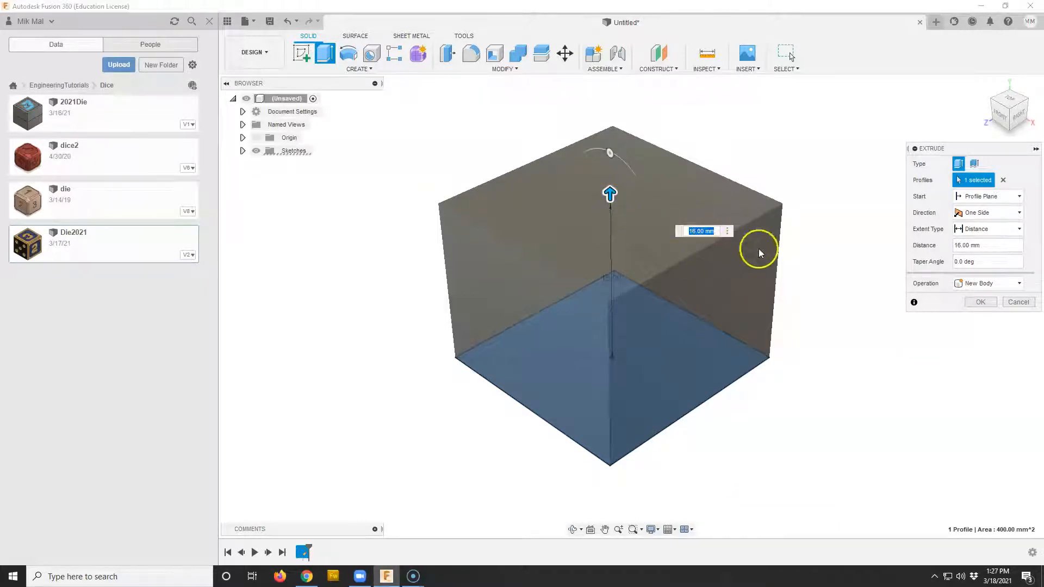
type("20")
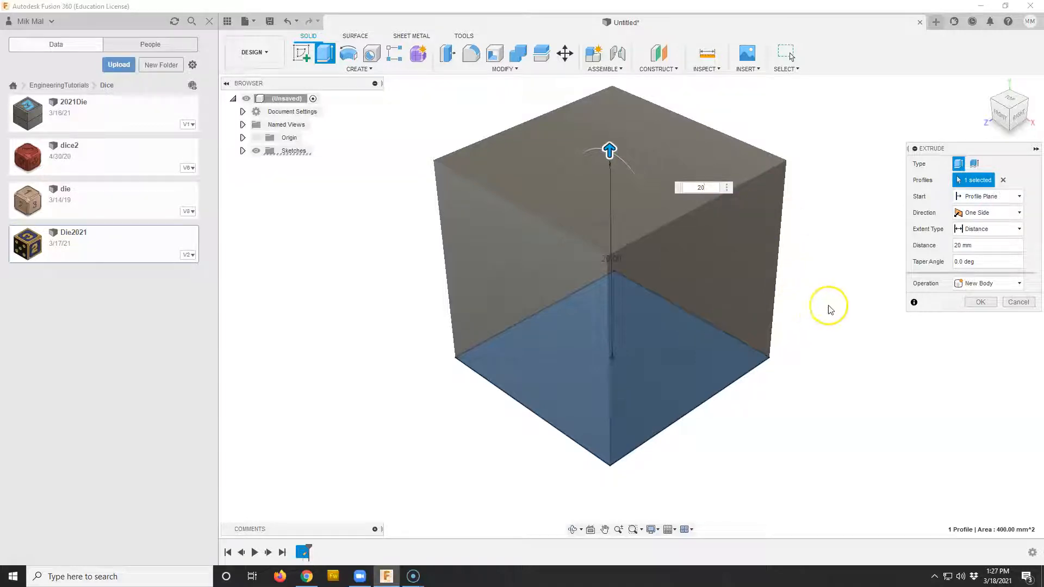
mouse_move(842, 354)
middle_mouse_down("shift")
mouse_move(827, 318)
mouse_move(840, 354)
middle_mouse_up("shift")
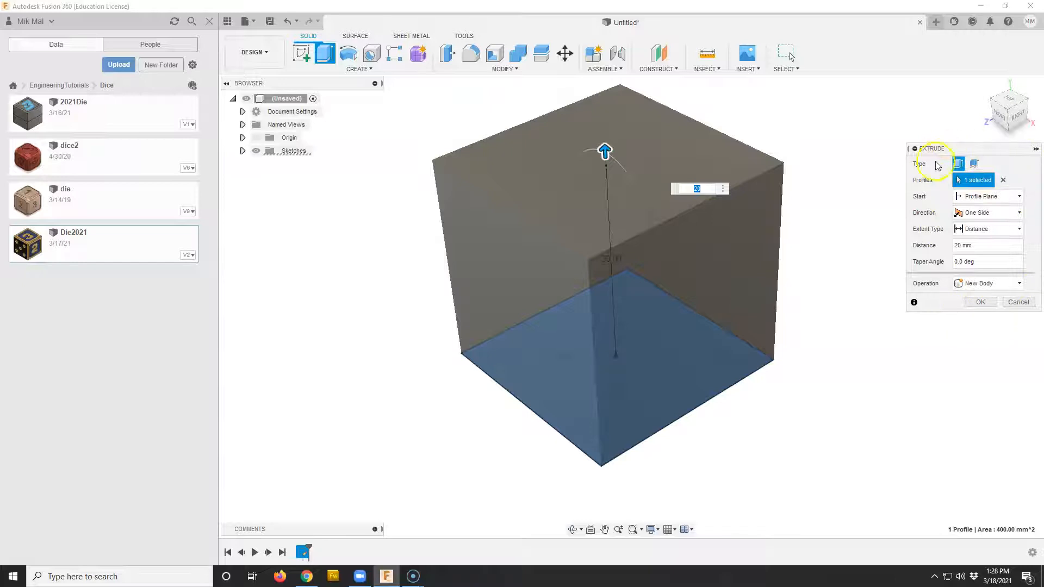
- Try a two-sided extrusion of the square, about 8 mm upward and 11 mm downward
left_click(972, 213)
left_click(975, 230)
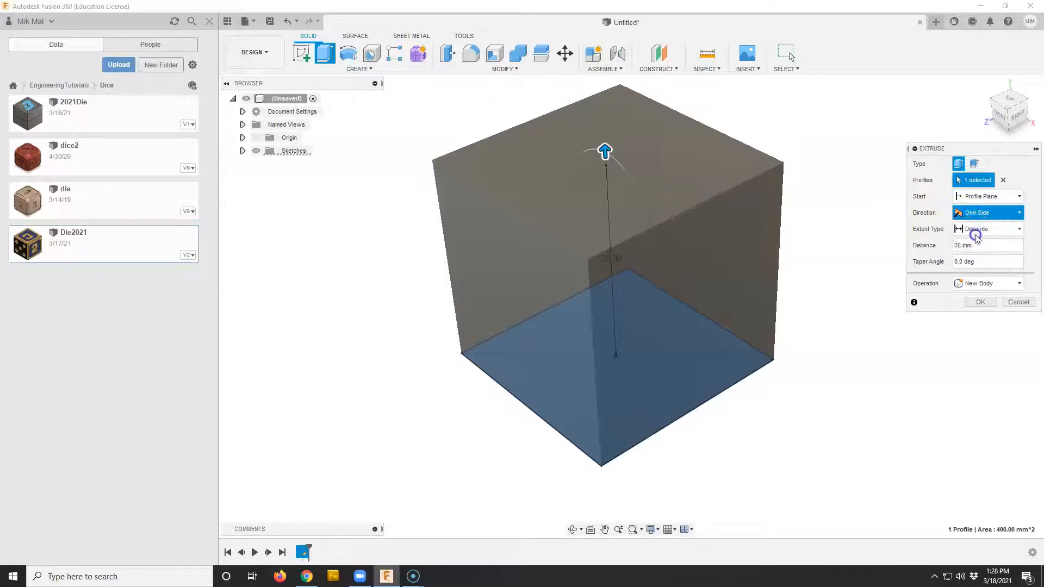
left_click_drag(618, 373, 621, 454)
left_click_drag(603, 153, 660, 361)
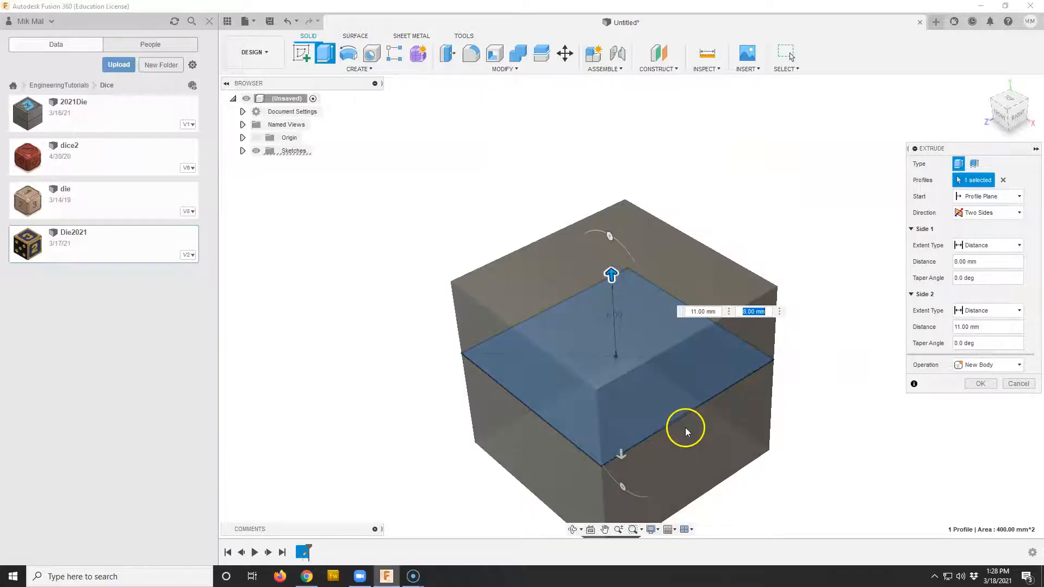
middle_click_drag(688, 431, 677, 325)
left_click_drag(615, 364, 614, 362)
- Make the extrusion symmetric about the sketch plane with a half-length distance of 10 mm
left_click(971, 216)
left_click(979, 251)
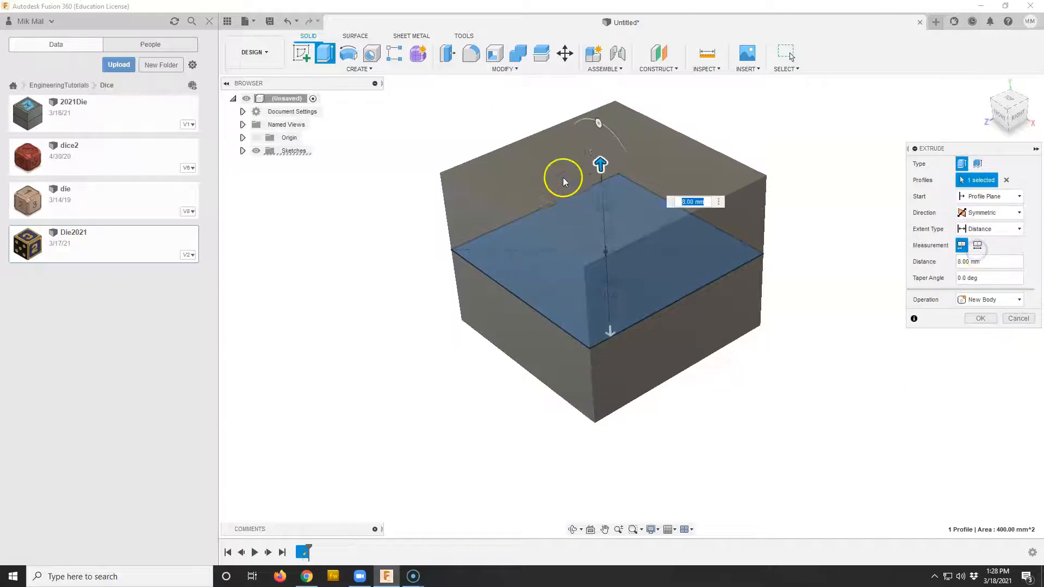
mouse_move(599, 161)
left_mouse_down()
mouse_move(596, 121)
mouse_move(609, 184)
mouse_move(608, 143)
left_mouse_up()
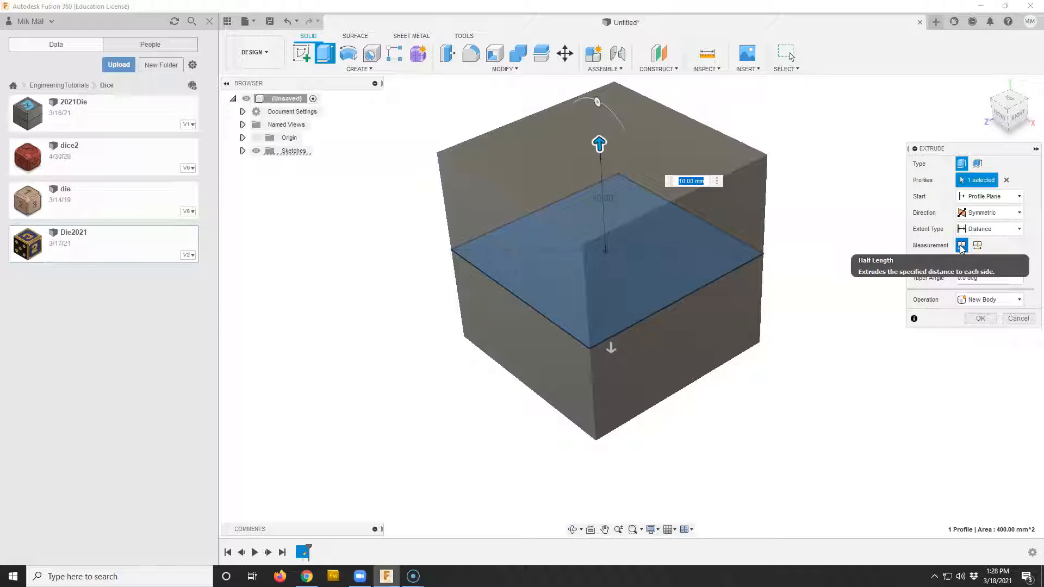
- Measure the symmetric extrusion by whole length, set it to 20 mm on the square profile, and create the new body
left_click(978, 249)
left_click(978, 245)
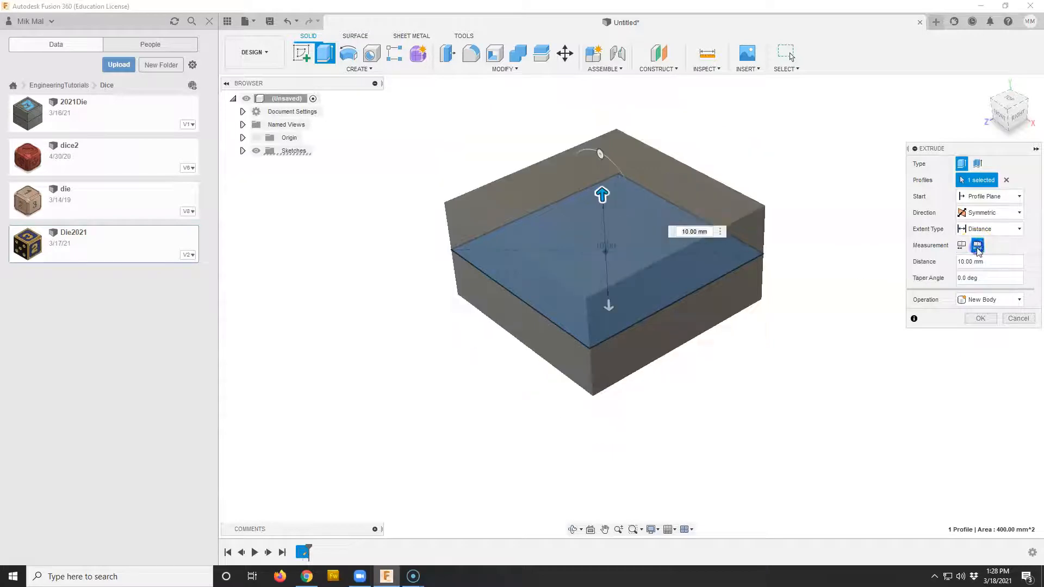
left_click(700, 230)
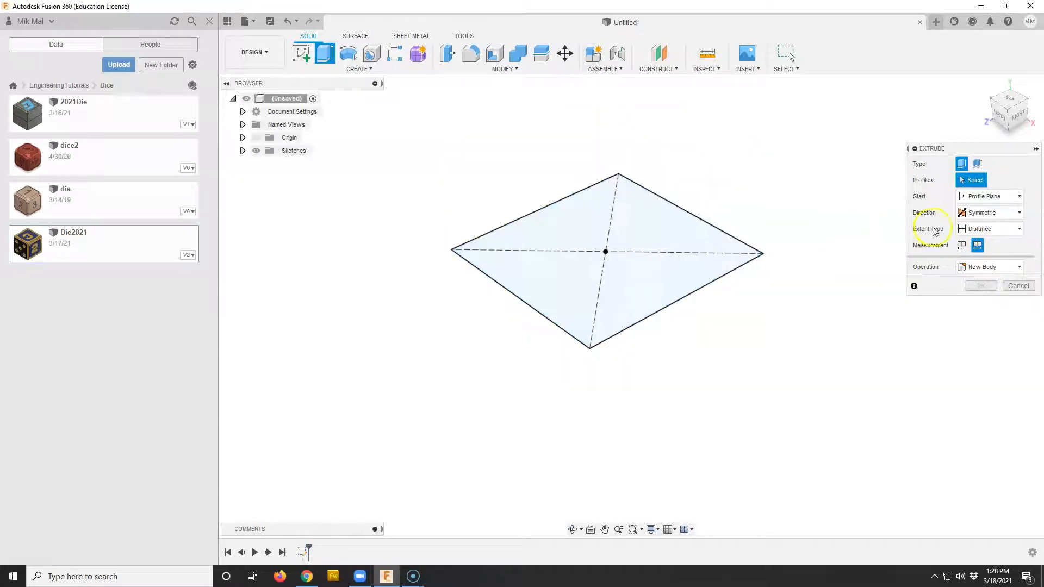
left_click(639, 228)
left_click(705, 233)
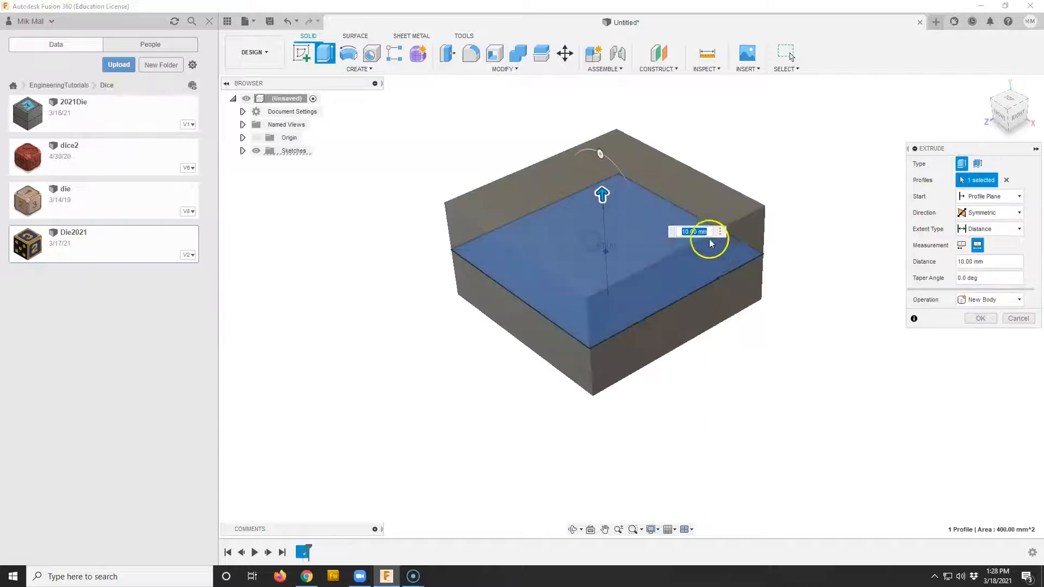
type("20")
key("Return")
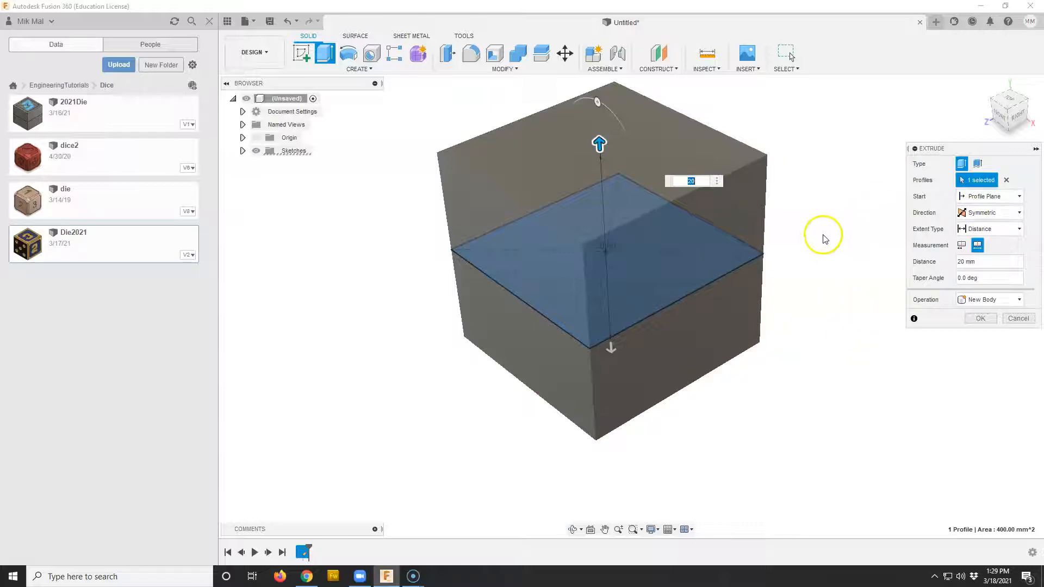
left_click(975, 319)
- Change the visual style to Shaded with Visible Edges Only
mouse_move(863, 291)
middle_mouse_down("shift")
mouse_move(853, 344)
mouse_move(857, 276)
mouse_move(852, 295)
middle_mouse_up("shift")
left_click(657, 530)
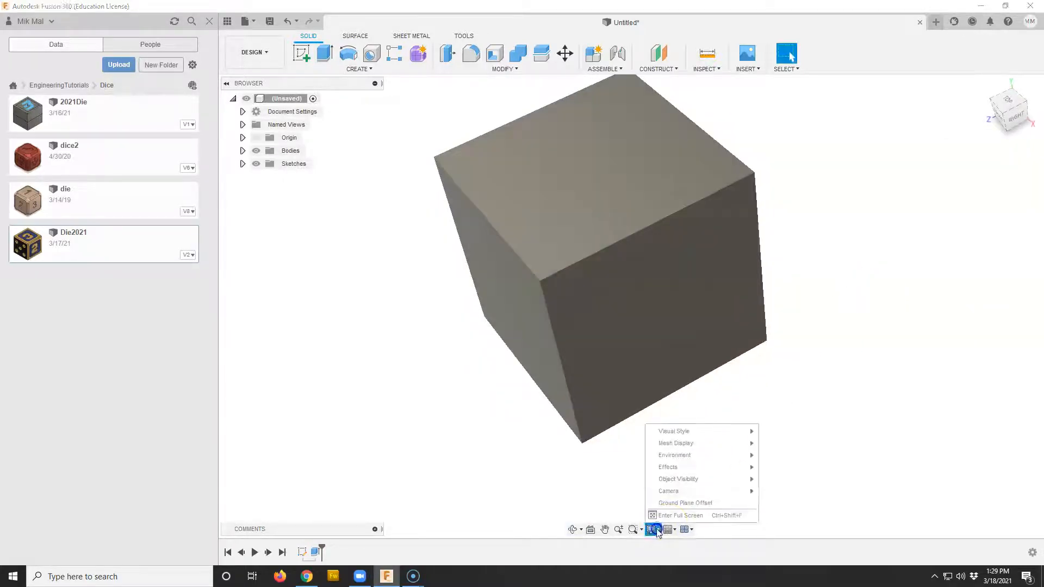
mouse_move(673, 430)
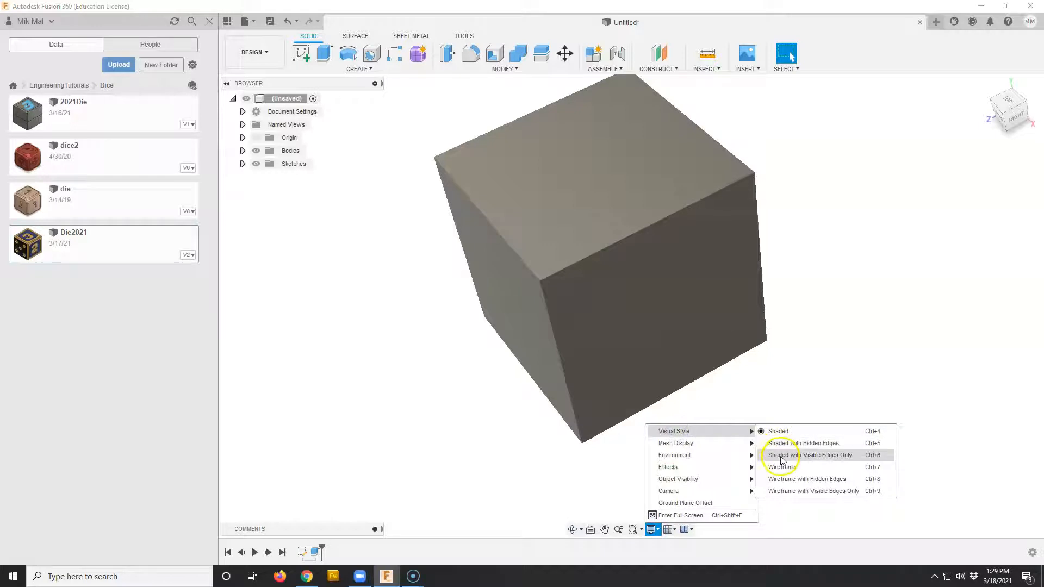
left_click(788, 456)
mouse_move(718, 439)
middle_mouse_down("shift")
mouse_move(733, 439)
mouse_move(745, 408)
mouse_move(725, 421)
middle_mouse_up("shift")
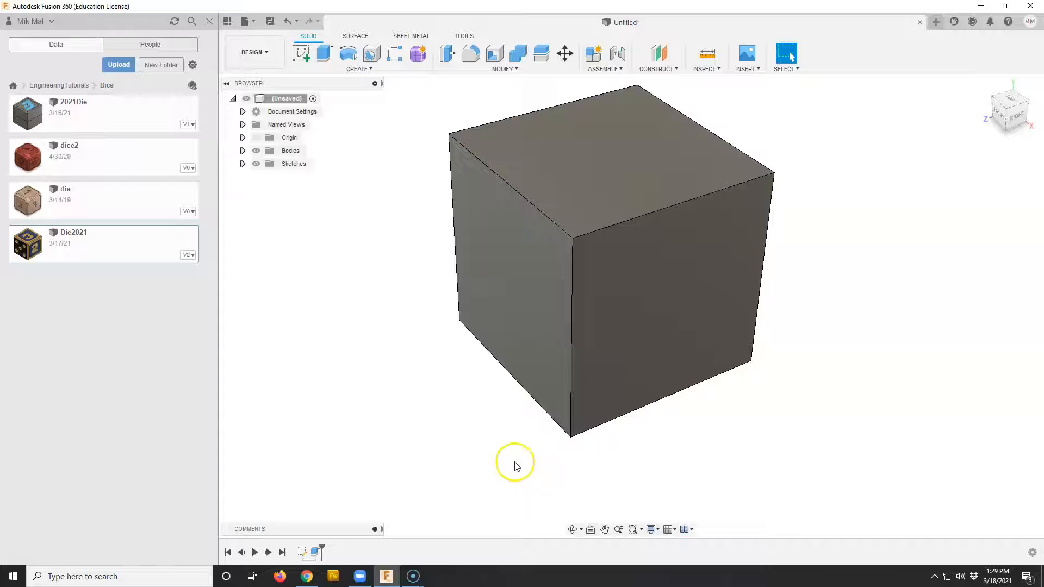
- Check the feature list in the Making a Loaded Die document in Chrome, and return to Fusion 360 to start a sketch on the cube's front face
left_click(307, 576)
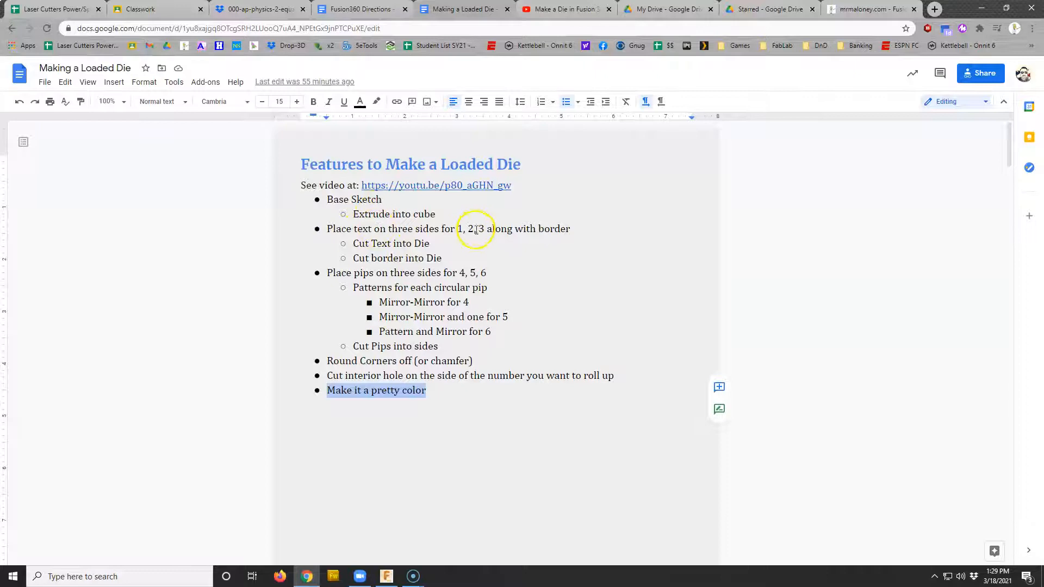
left_click(386, 576)
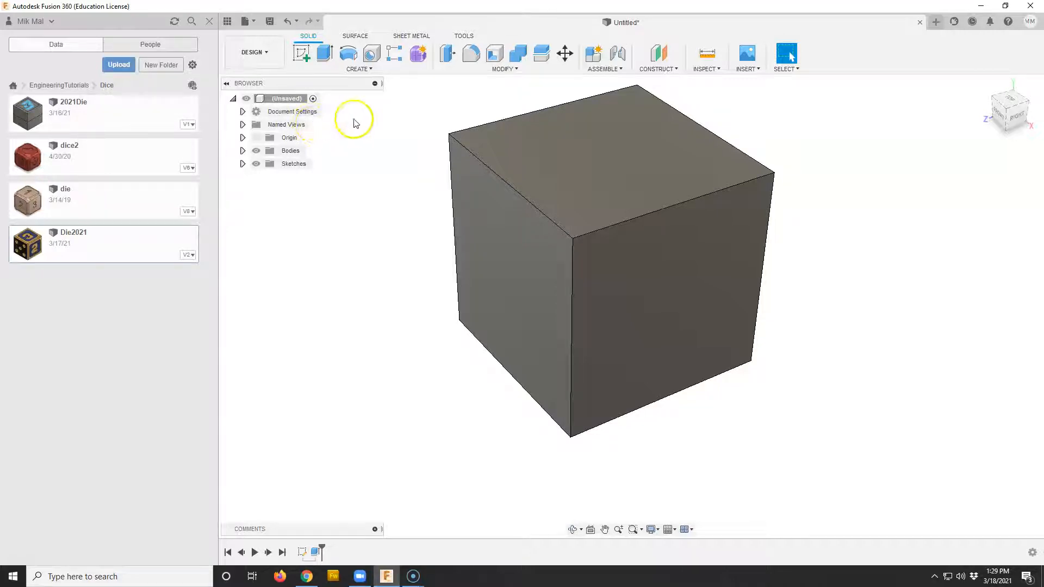
left_click(301, 53)
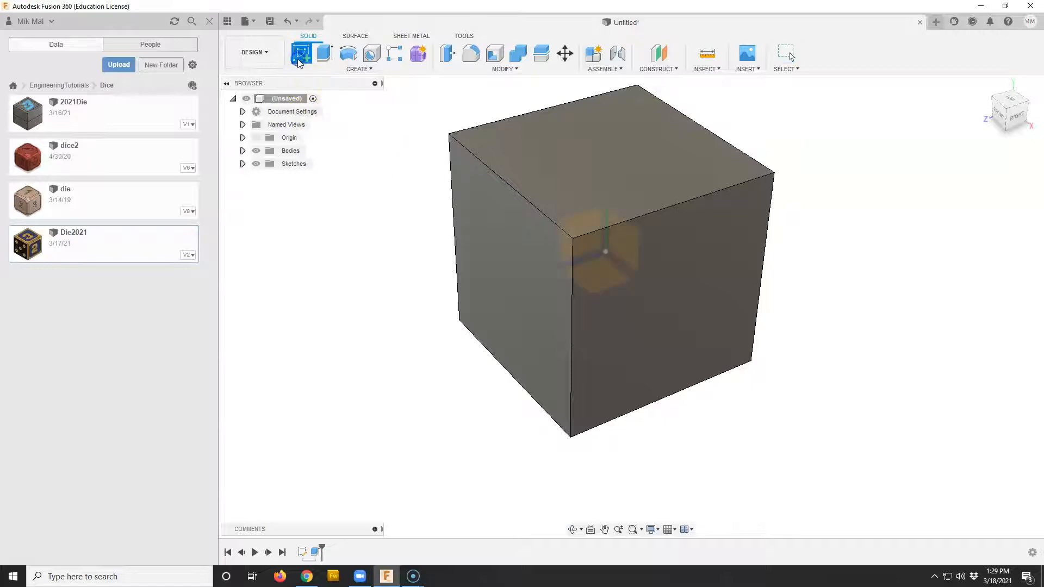
left_click(492, 241)
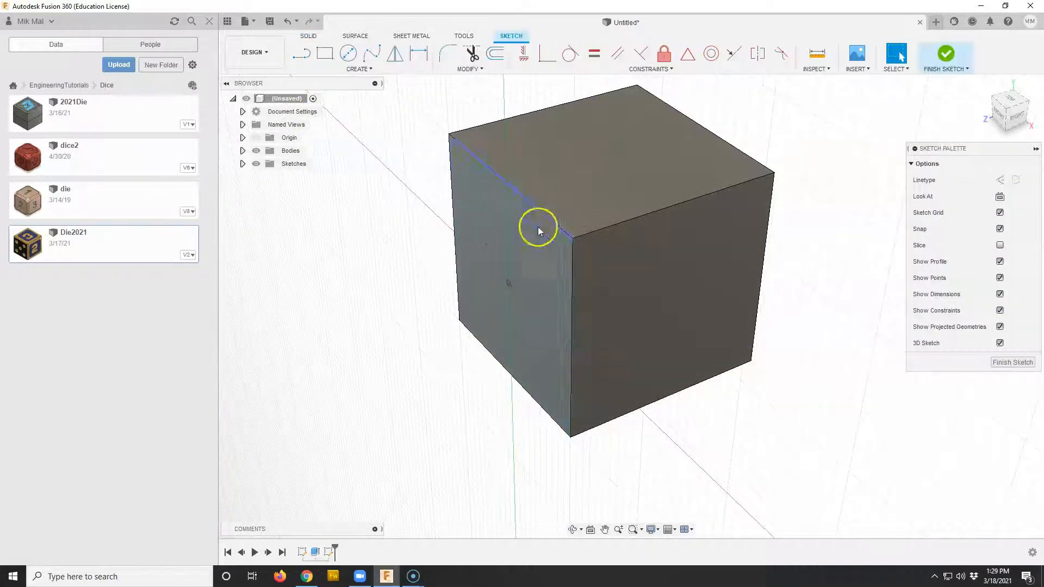
left_click(1001, 121)
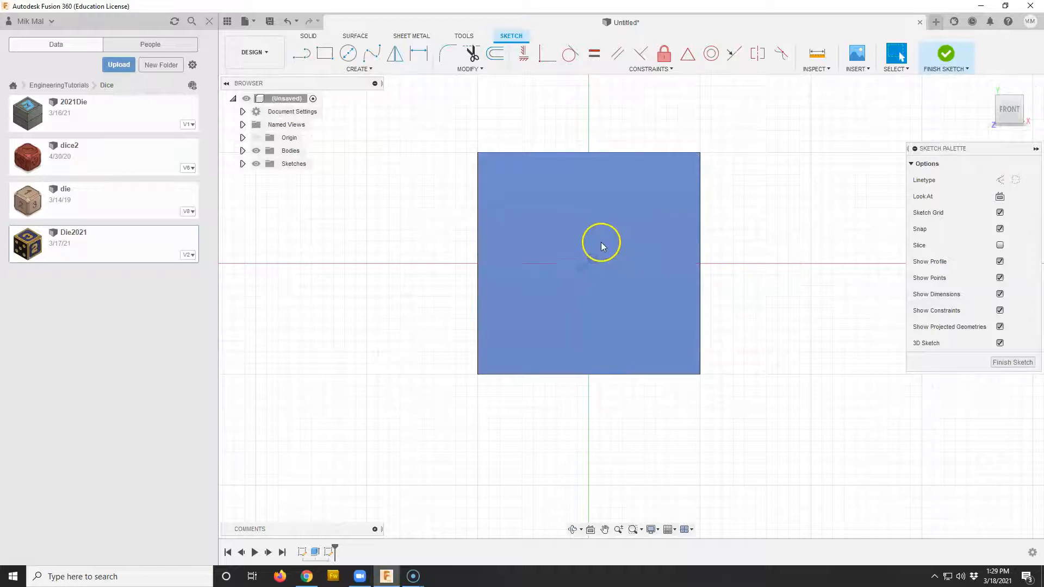
- Add the text 1 in a frame spanning the front face corner to corner, centred horizontally and vertically
scroll(609, 233, "up", 2)
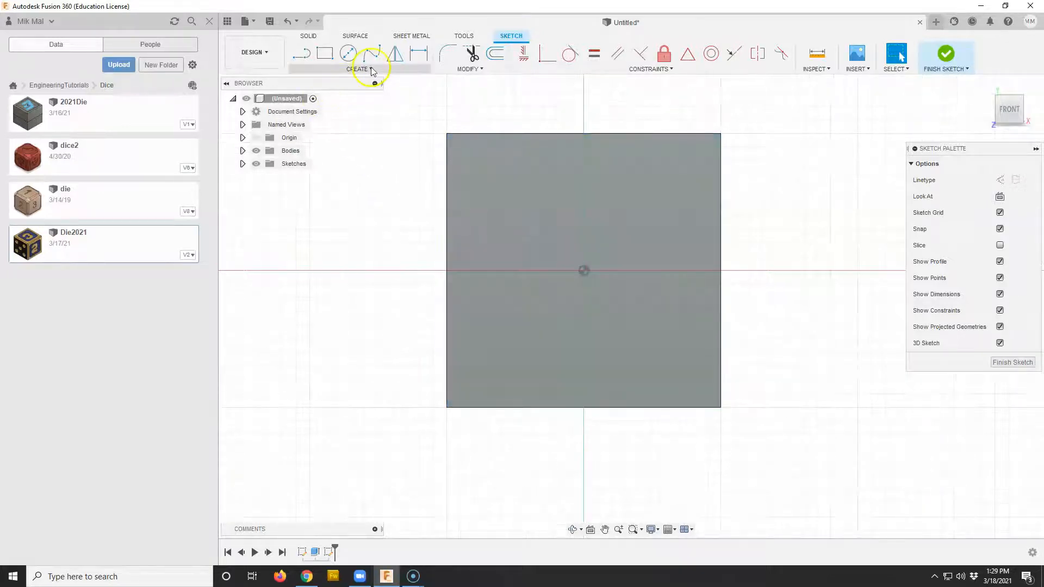
left_click(372, 70)
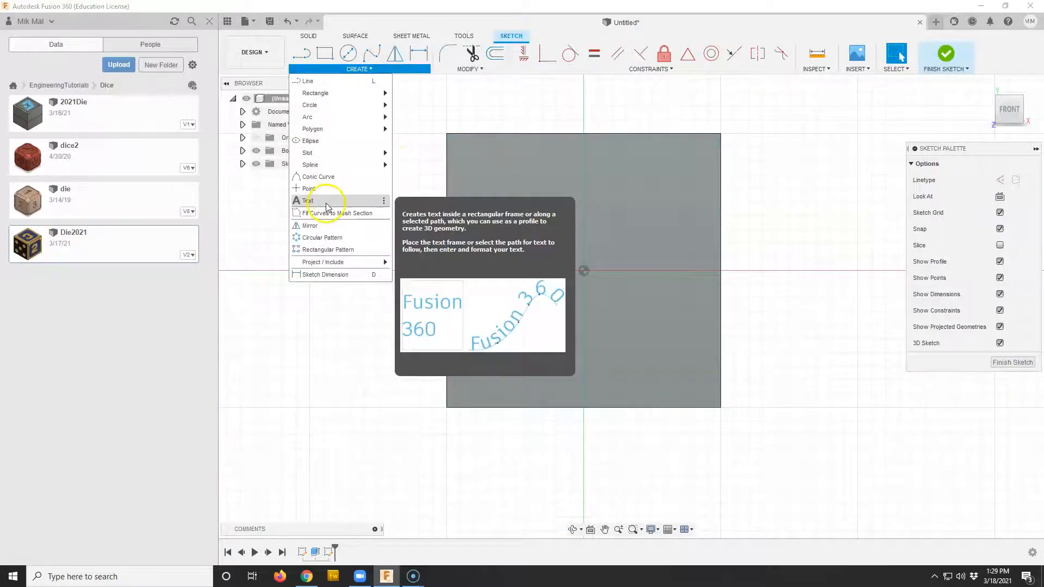
left_click(326, 202)
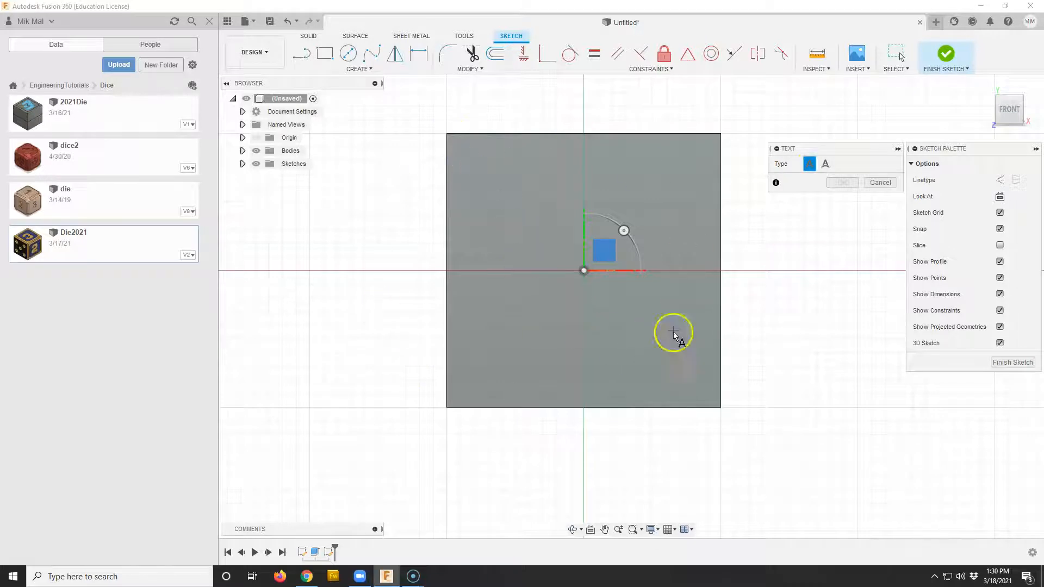
left_click(448, 134)
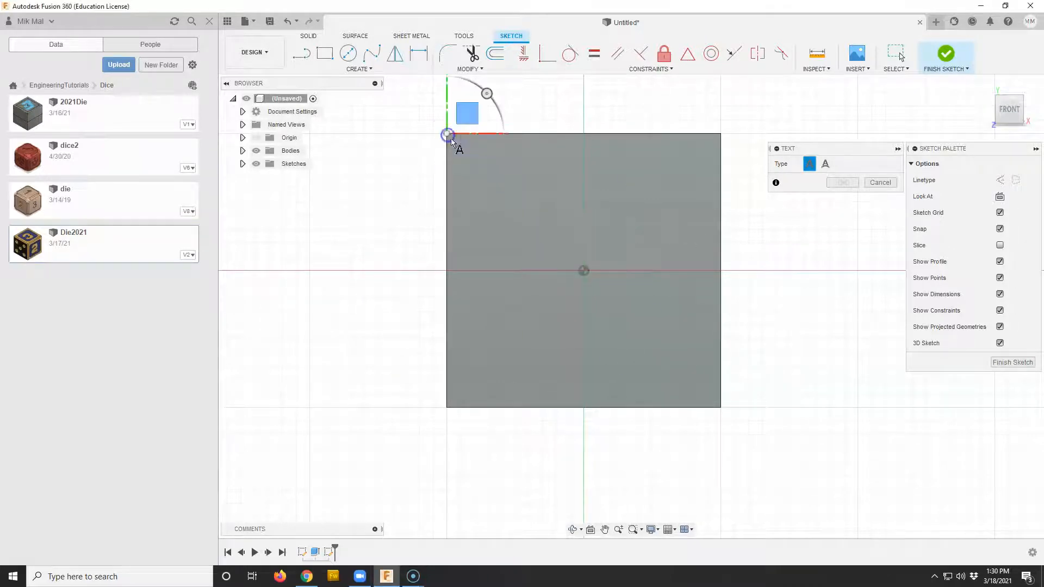
left_click(722, 408)
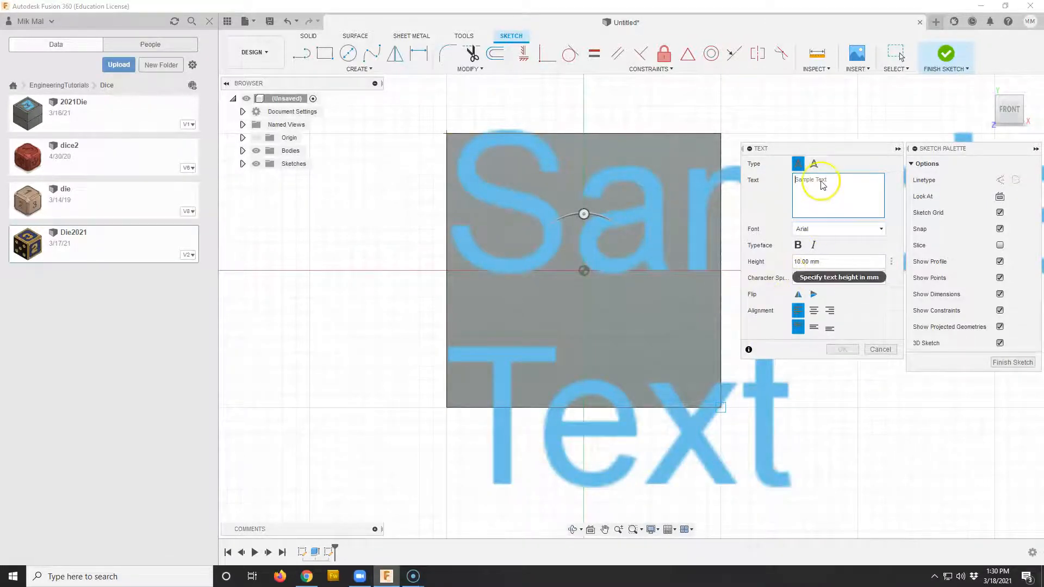
type("1")
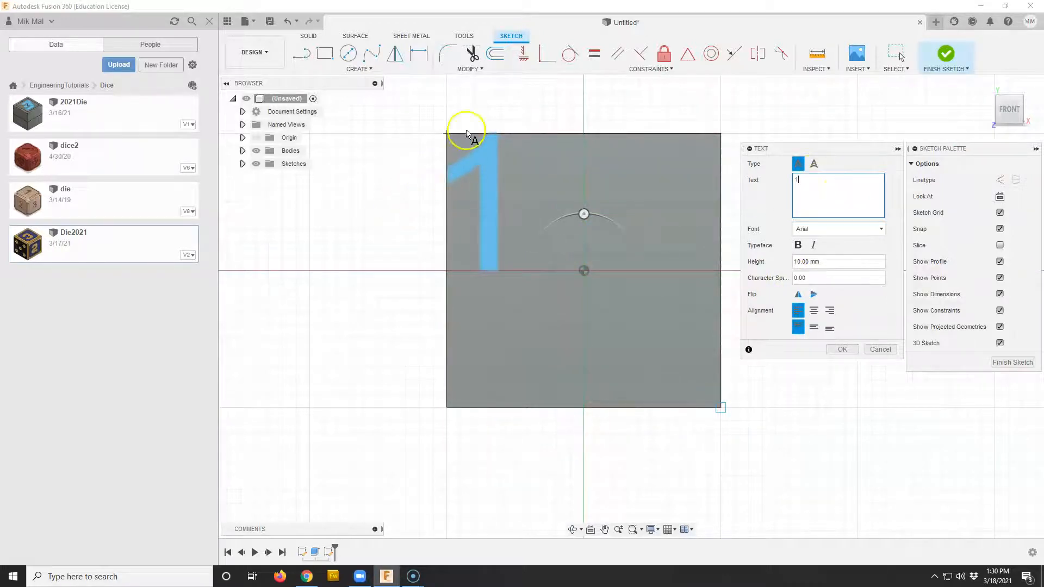
left_click(813, 311)
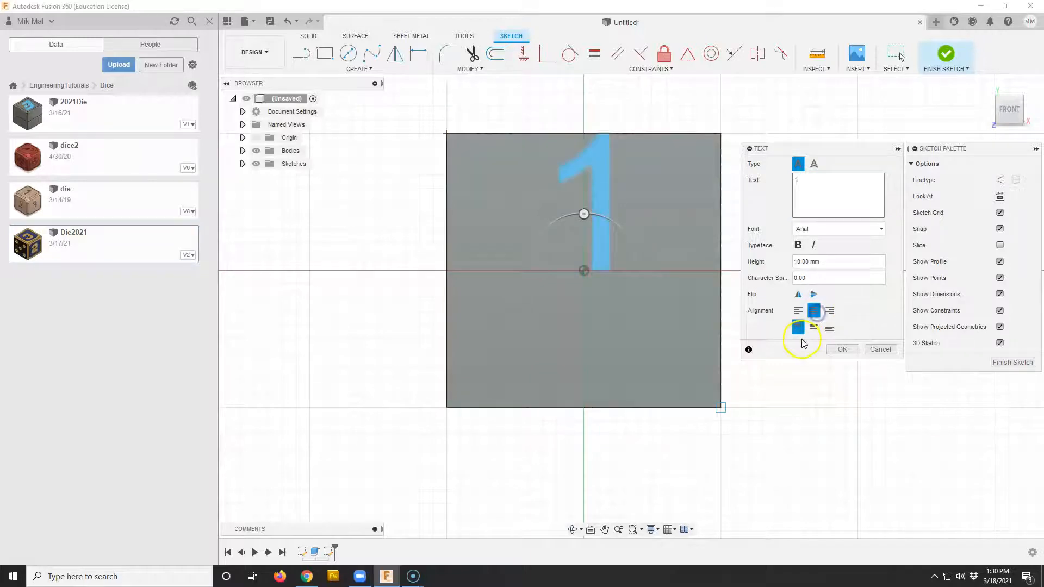
left_click(814, 330)
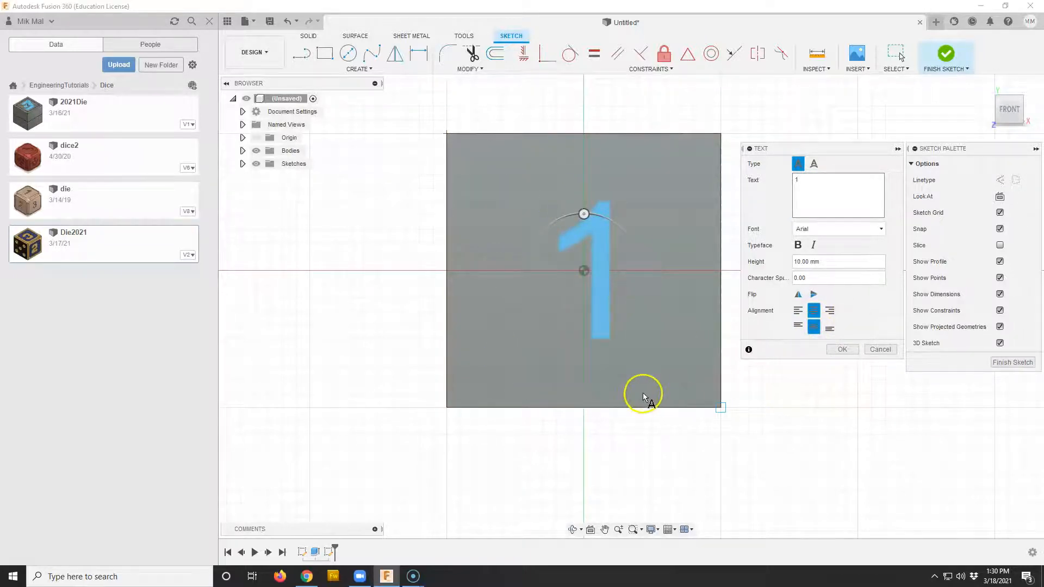
- Set the text's font to AR JULIAN and its height to 12 mm, and finish the sketch
left_click(881, 230)
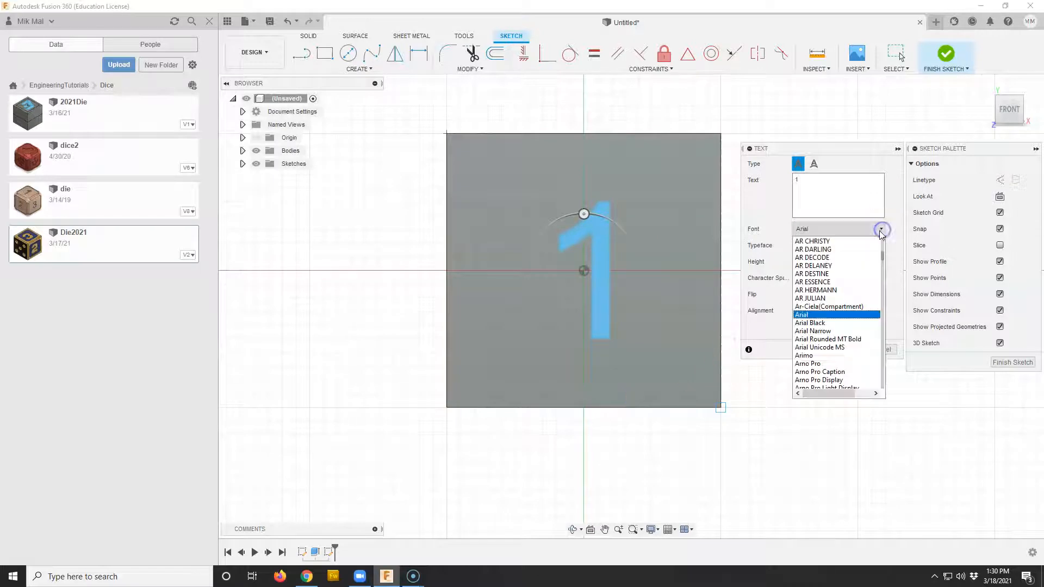
left_click(828, 300)
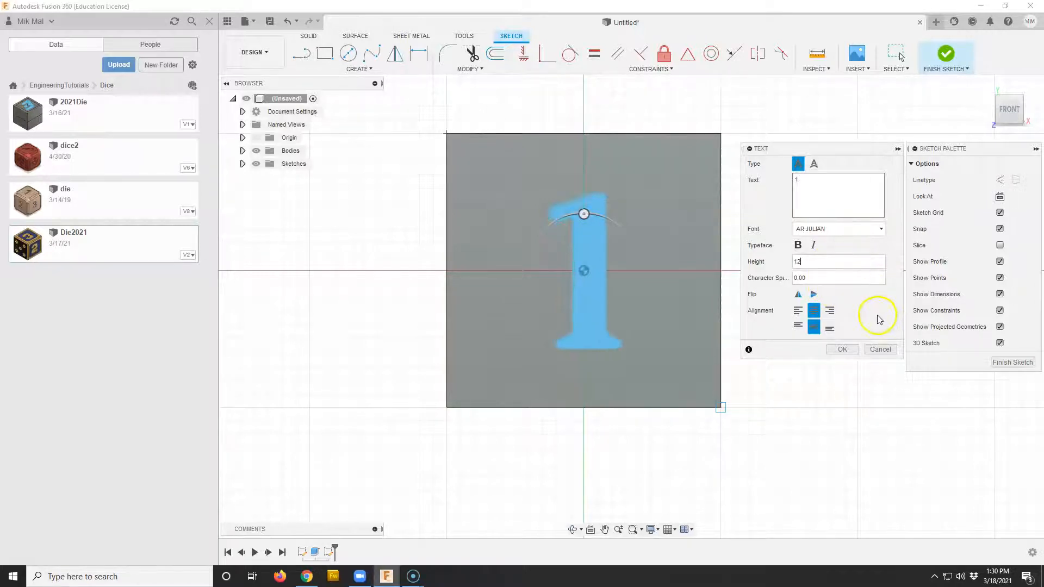
left_click(846, 349)
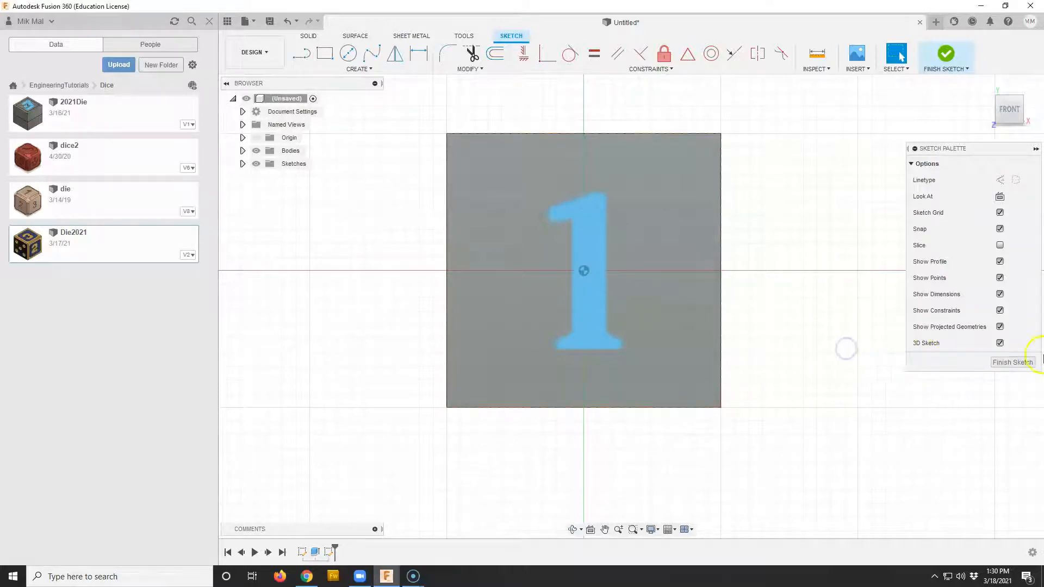
left_click(1014, 363)
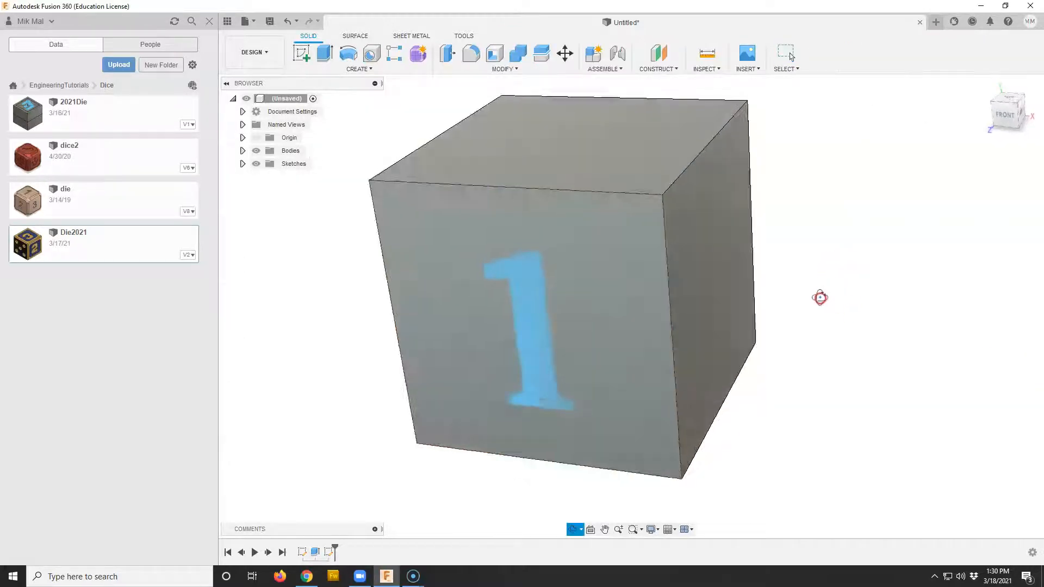
- Sketch the text 2 on the cube's right face, in a frame spanning the face corner to corner
left_click(302, 53)
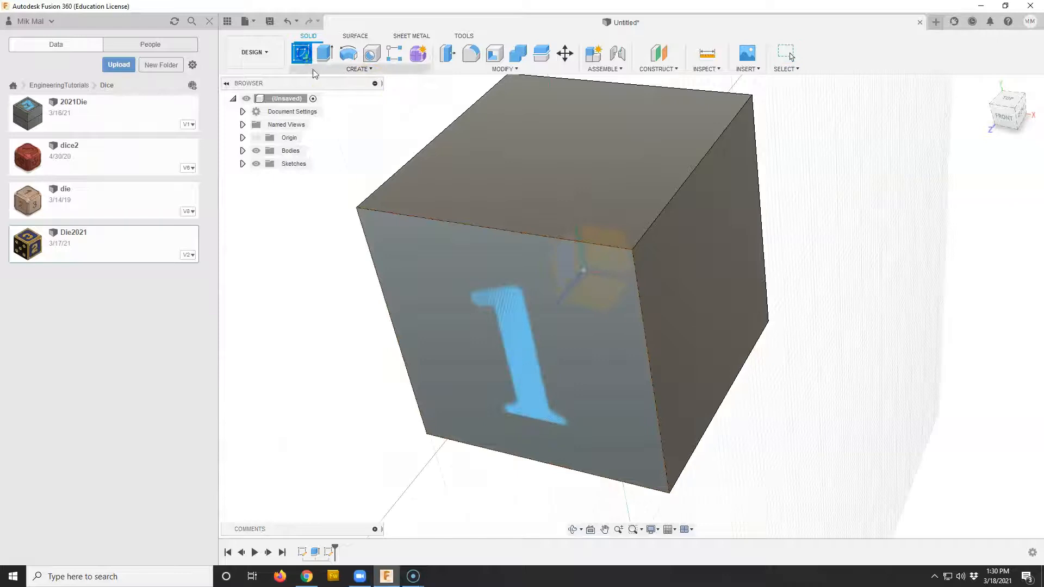
left_click(670, 313)
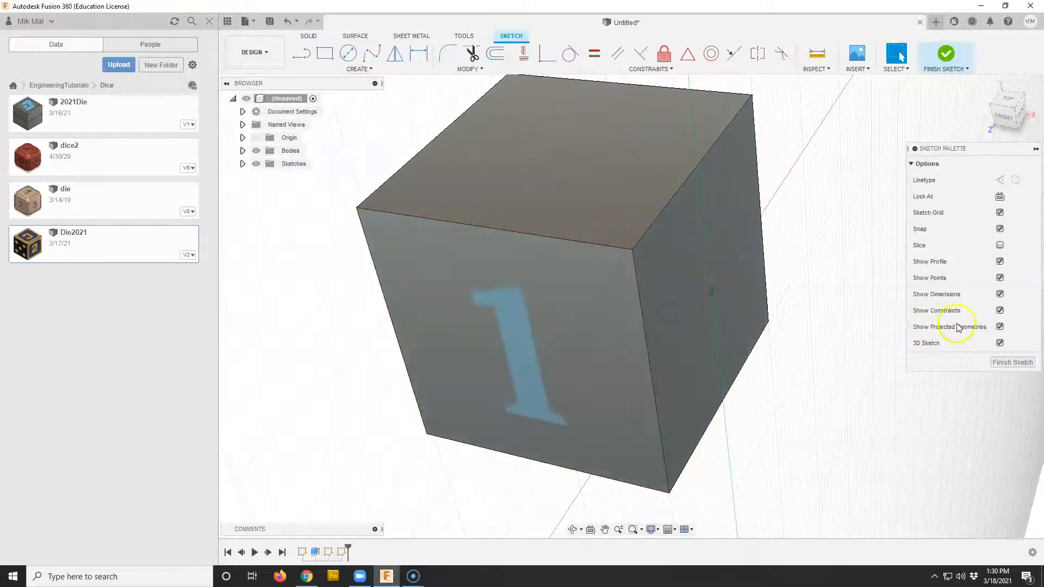
left_click(1022, 114)
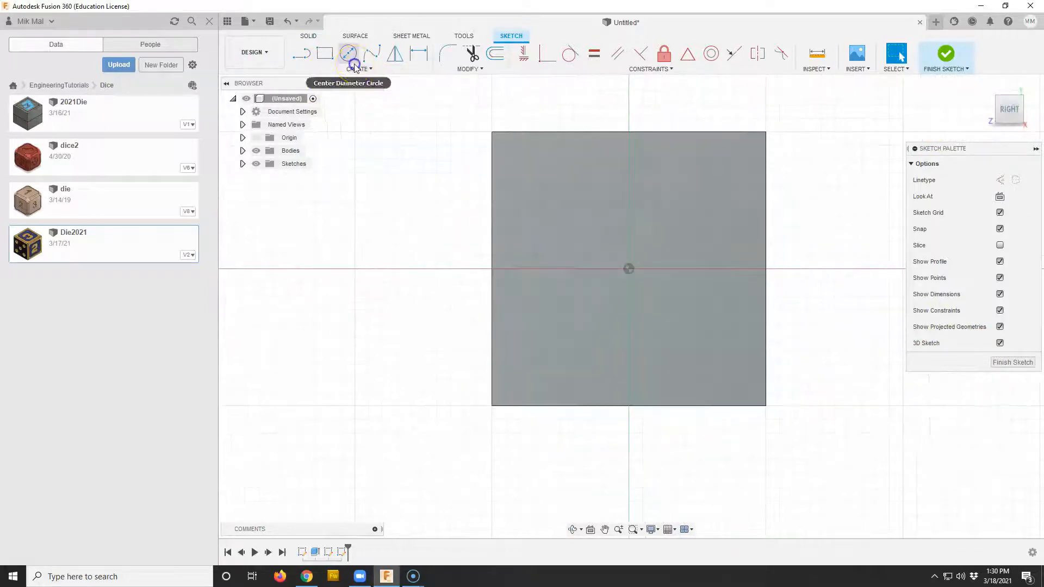
left_click(349, 61)
left_click(356, 69)
left_click(333, 202)
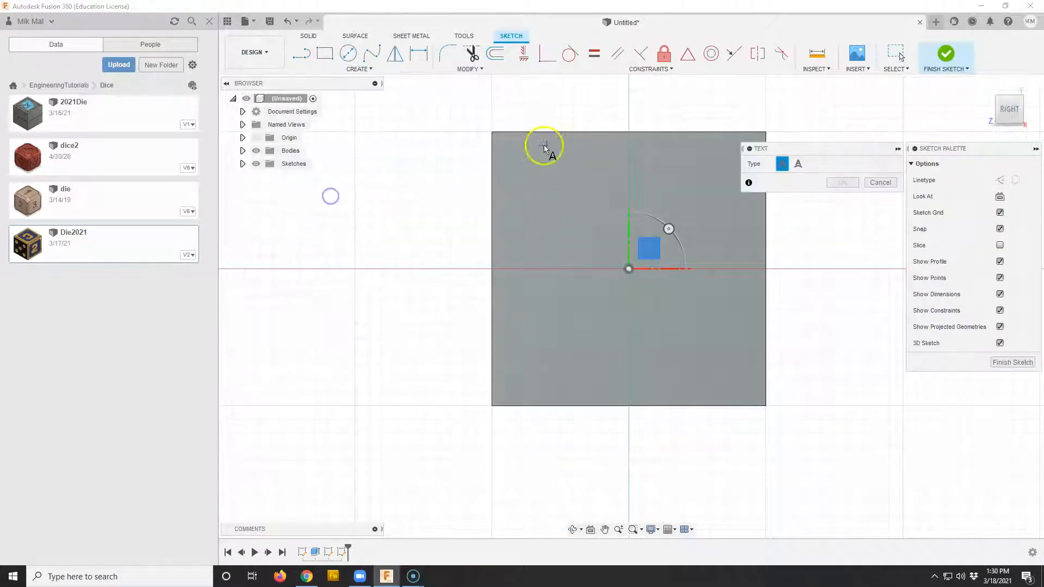
left_click(491, 132)
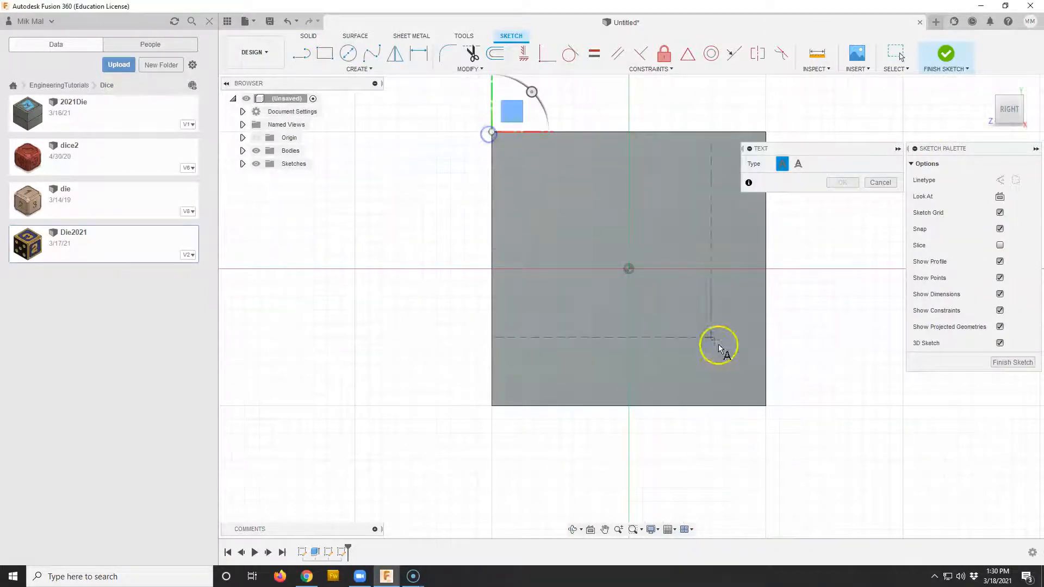
left_click(753, 387)
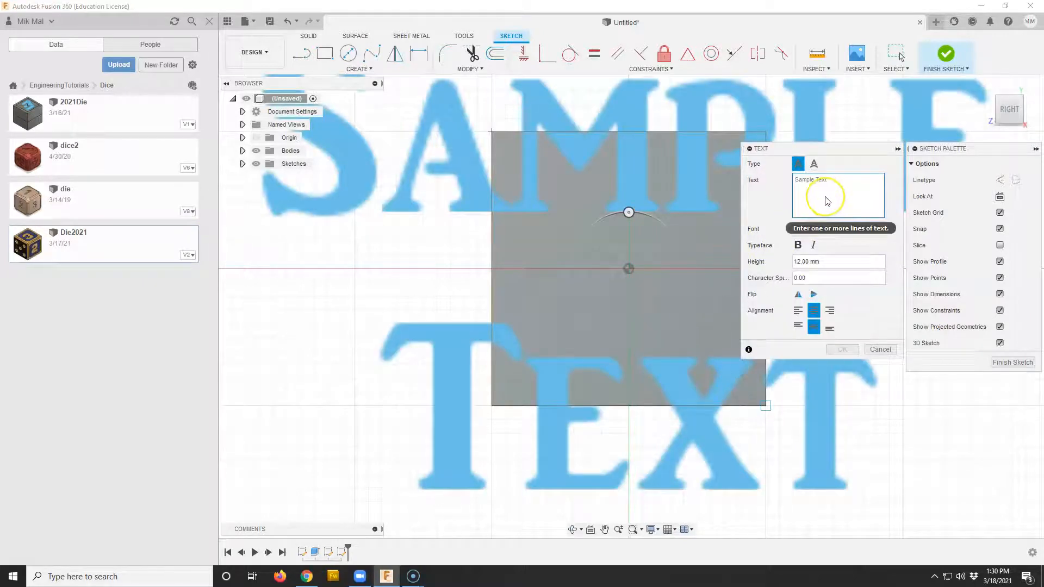
type("2")
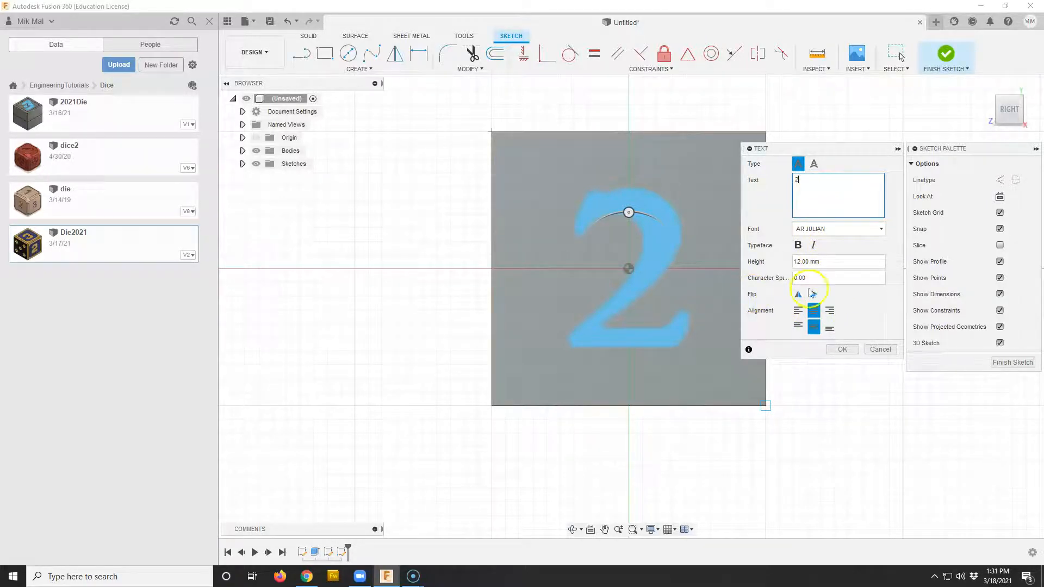
left_click(853, 353)
middle_click_drag(669, 330, 691, 372, "shift")
middle_click_drag(654, 256, 418, 208, "shift")
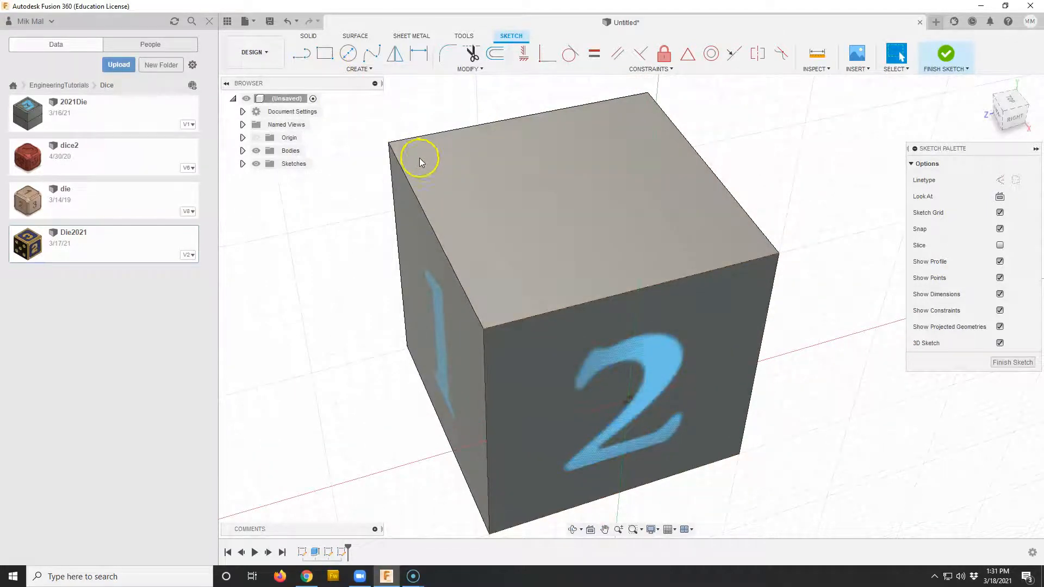
left_click(345, 70)
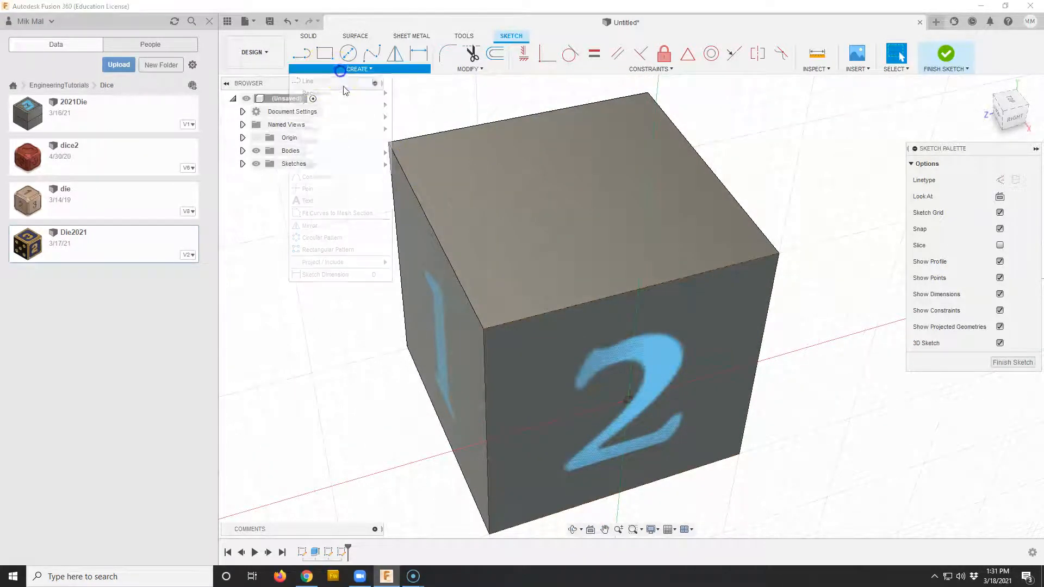
left_click(343, 201)
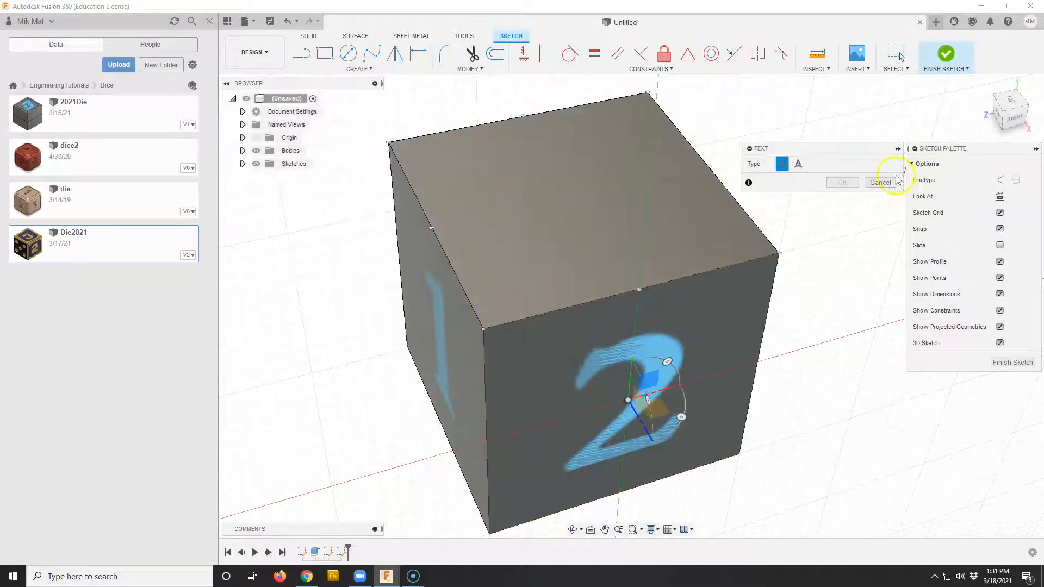
left_click(885, 182)
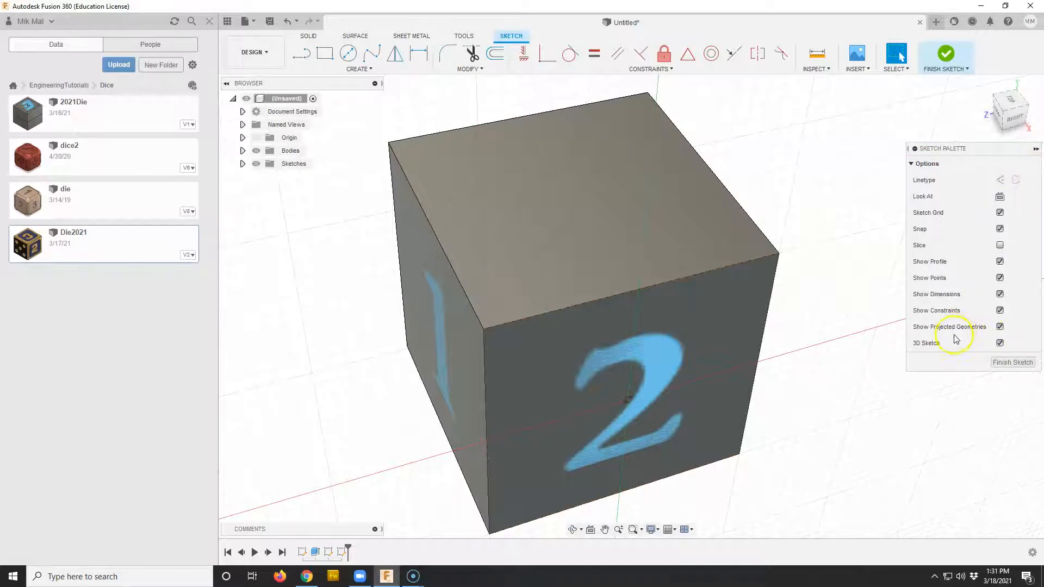
- Finish the right-face sketch and delete it together with its text 2
left_click(1006, 362)
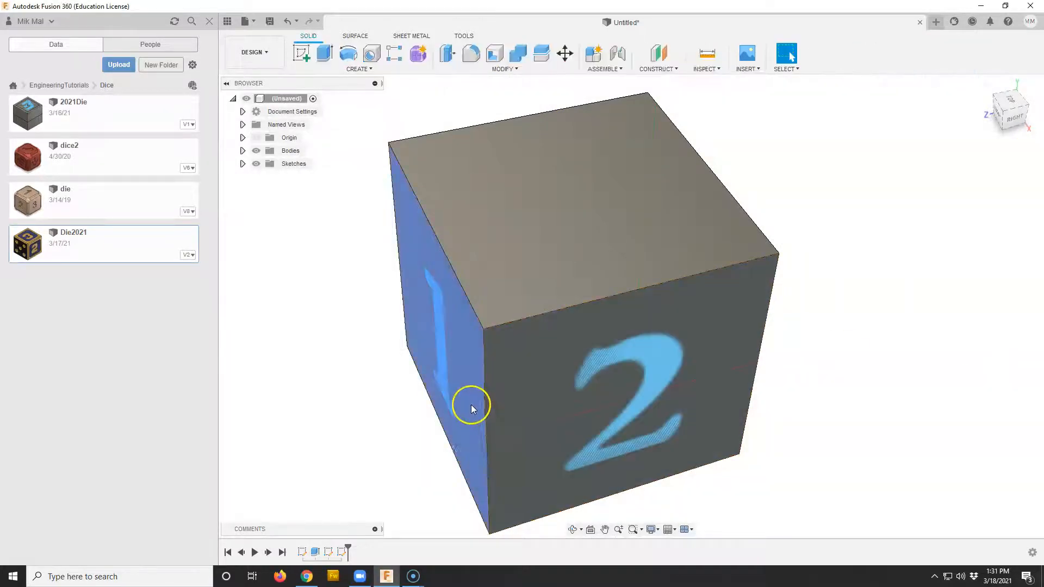
left_click(343, 552)
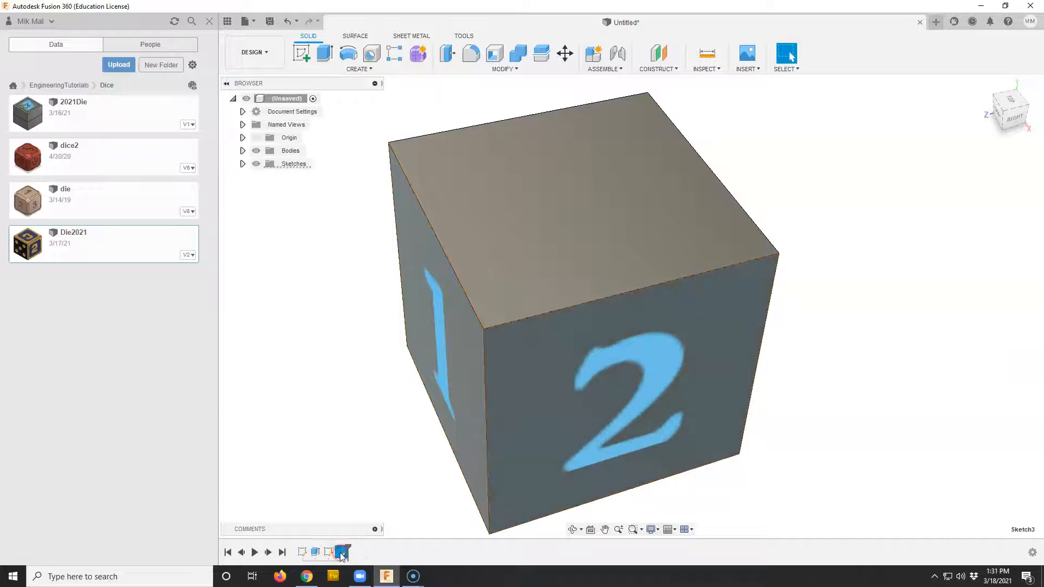
right_click(342, 554)
left_click(373, 485)
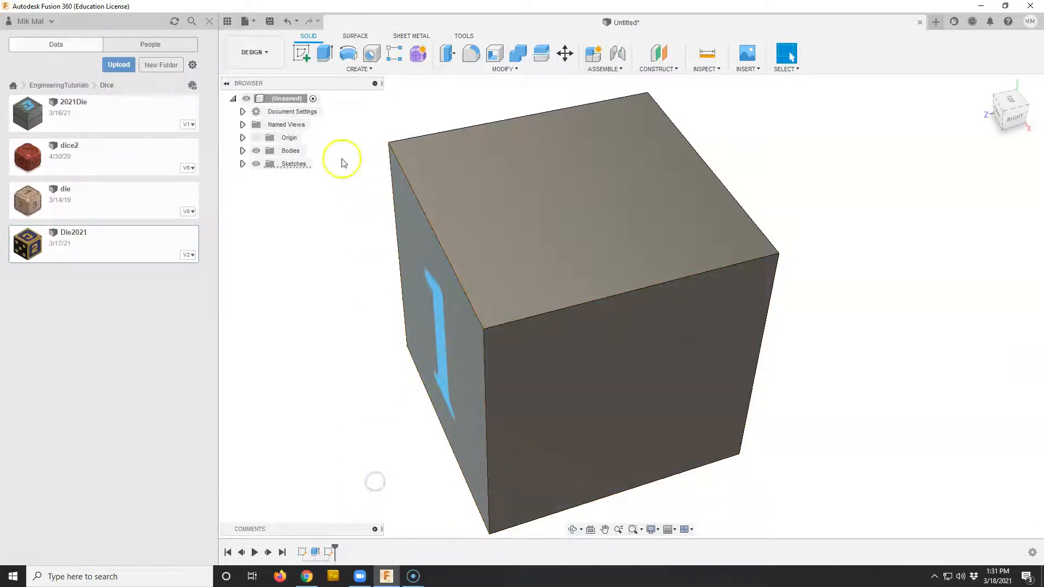
- Sketch the text 3 on the cube's top face, in a frame spanning the face corner to corner, and finish the sketch
left_click(302, 53)
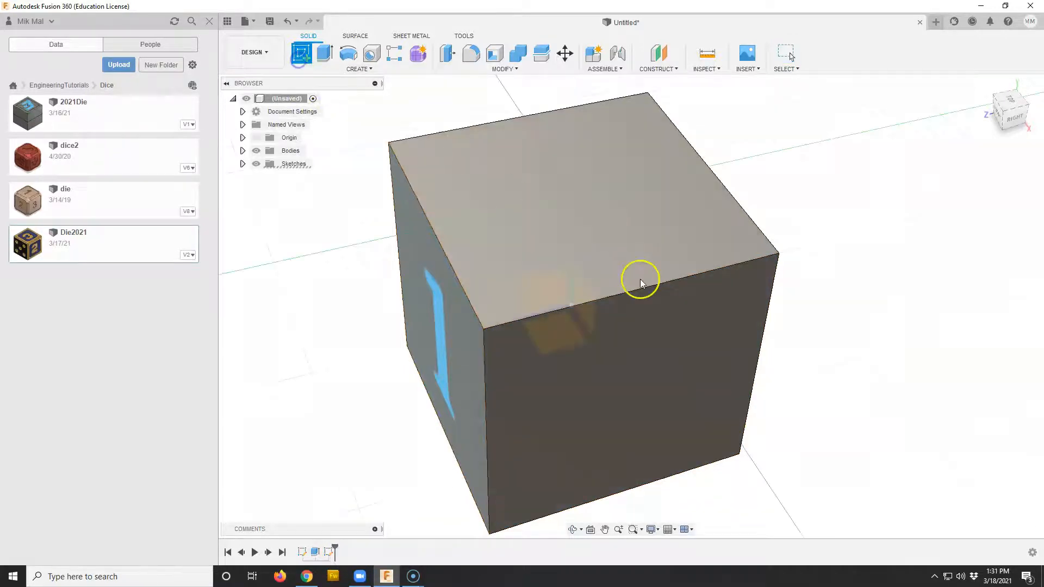
left_click(584, 262)
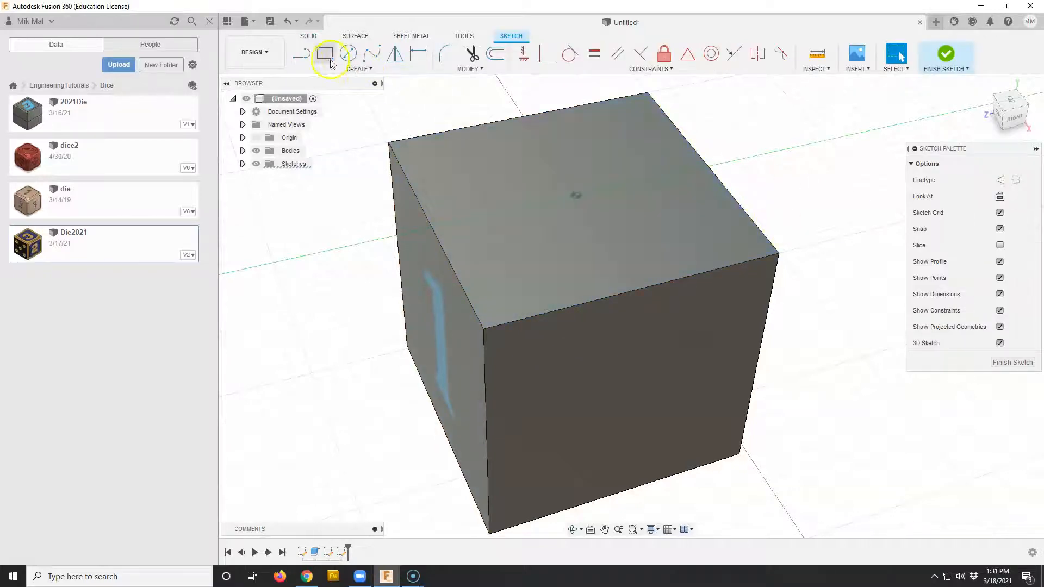
left_click(360, 69)
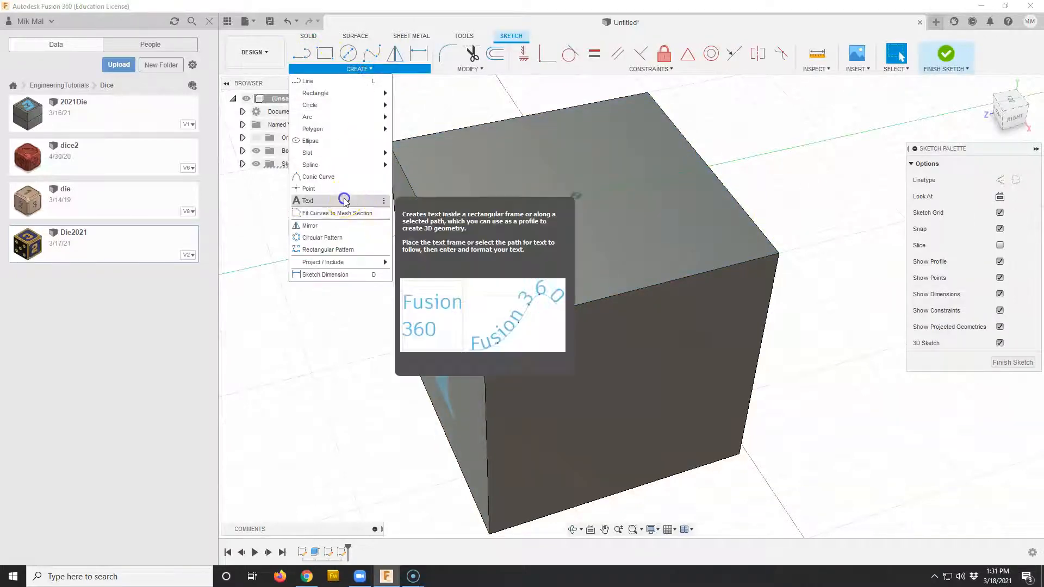
left_click(344, 200)
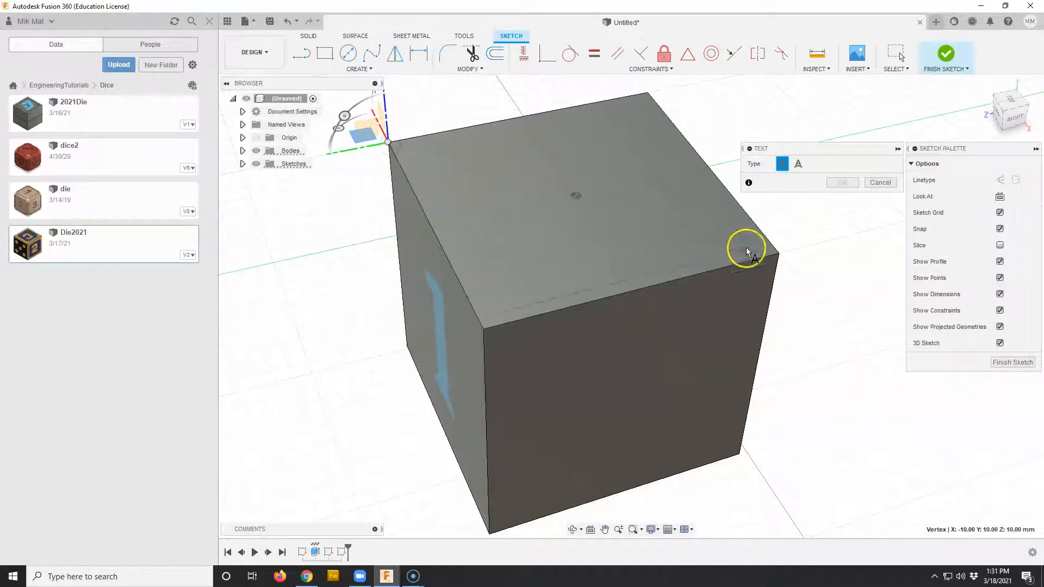
left_click(777, 255)
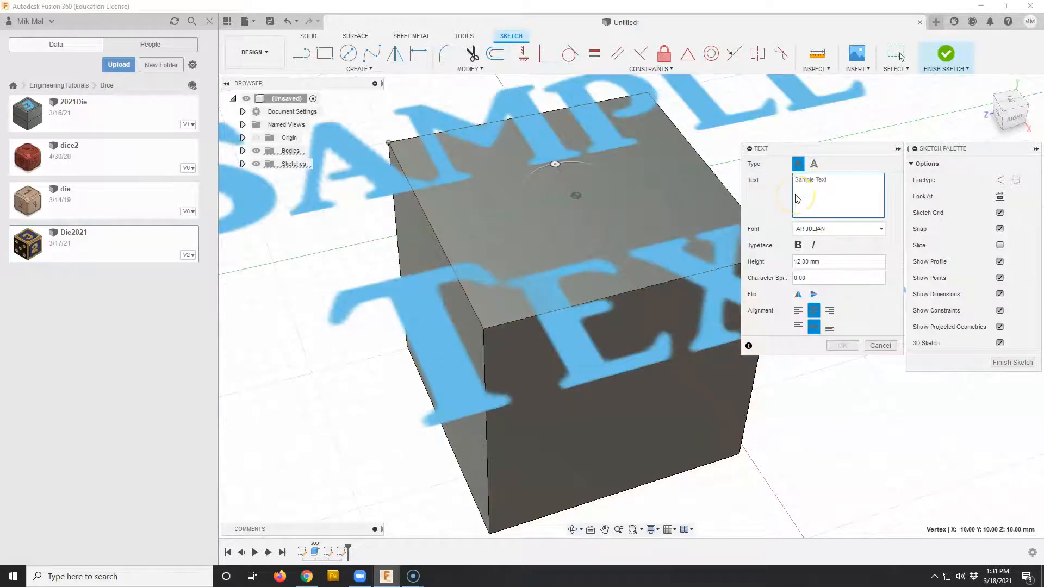
type("3")
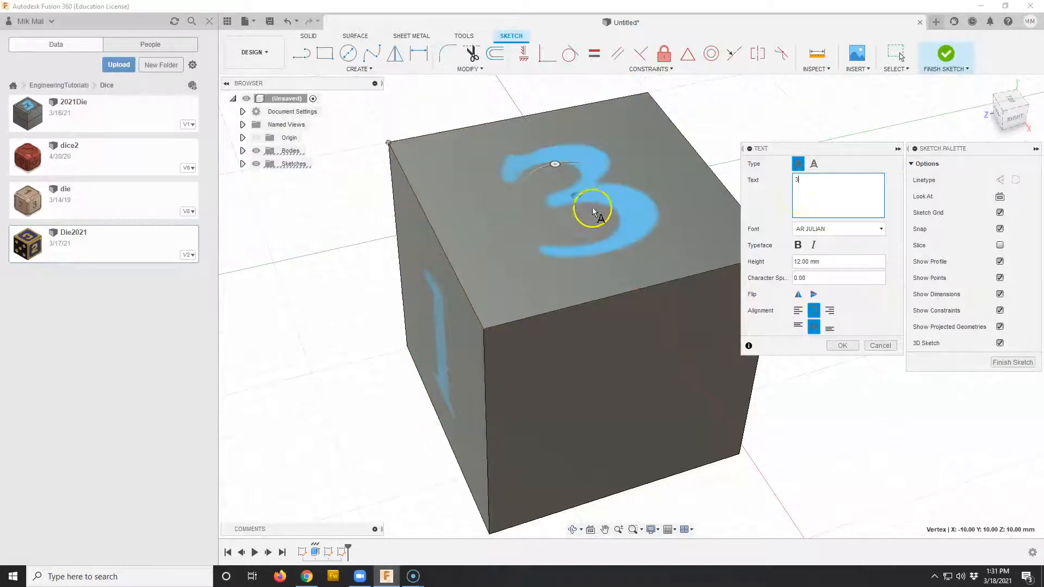
left_click(840, 345)
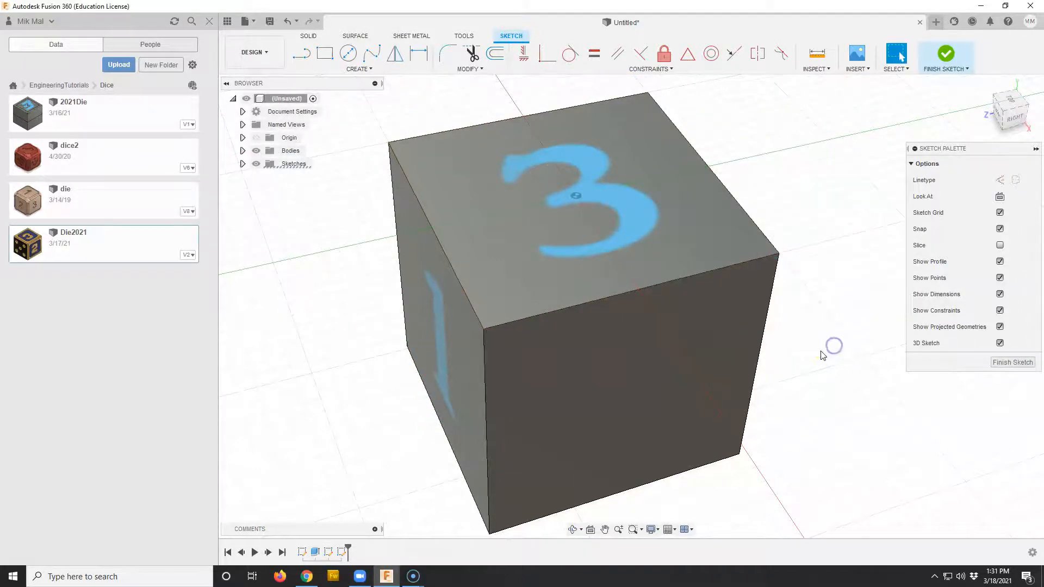
mouse_move(344, 409)
middle_mouse_down("shift")
mouse_move(407, 380)
mouse_move(465, 410)
mouse_move(380, 401)
mouse_move(419, 428)
mouse_move(415, 389)
mouse_move(380, 412)
middle_mouse_up("shift")
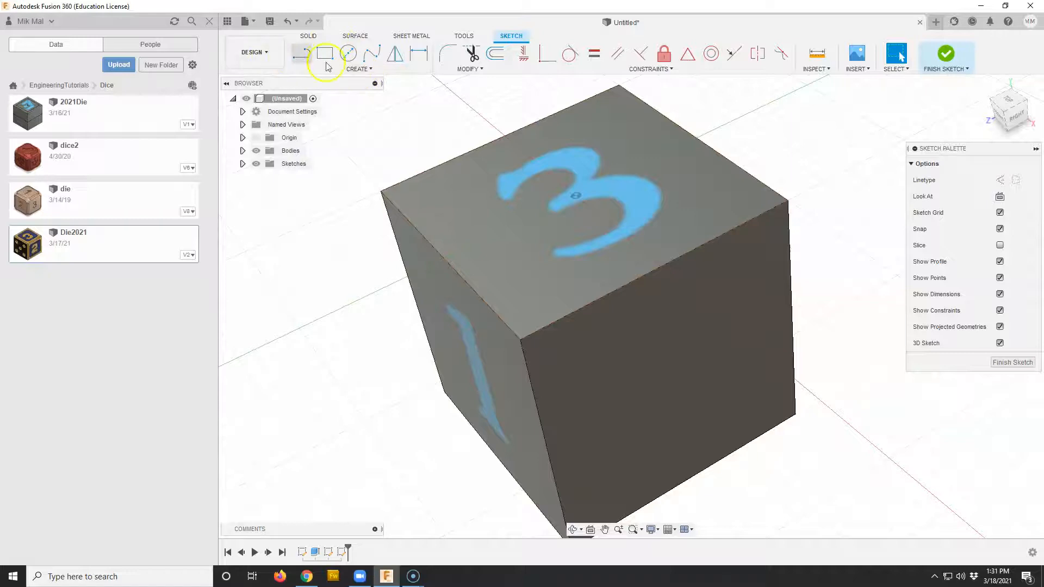
left_click(1013, 362)
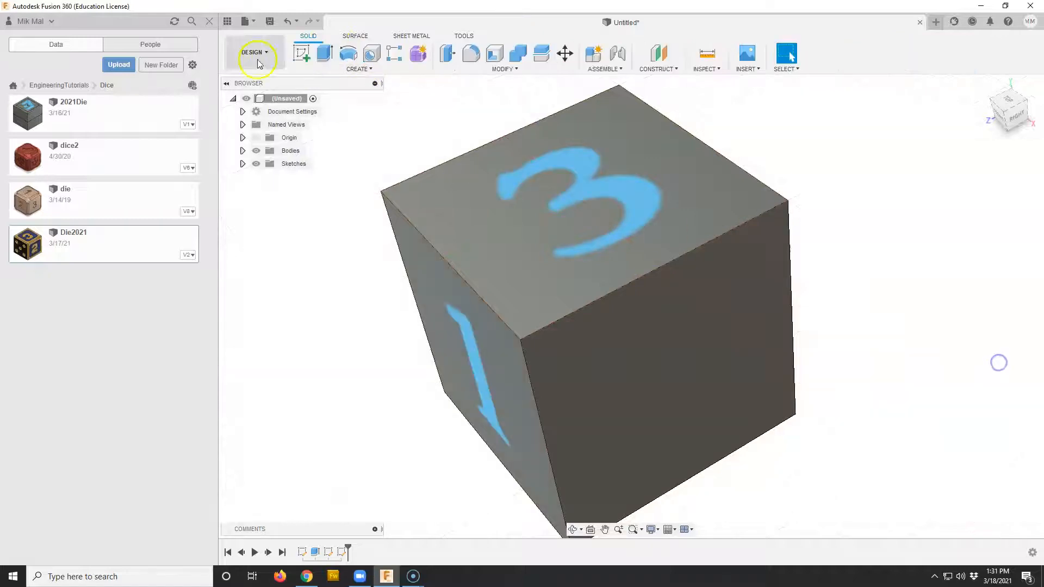
- Start a sketch on the cube's right face and add the text 2 in a frame spanning the face corner to corner
left_click(302, 56)
left_click(621, 399)
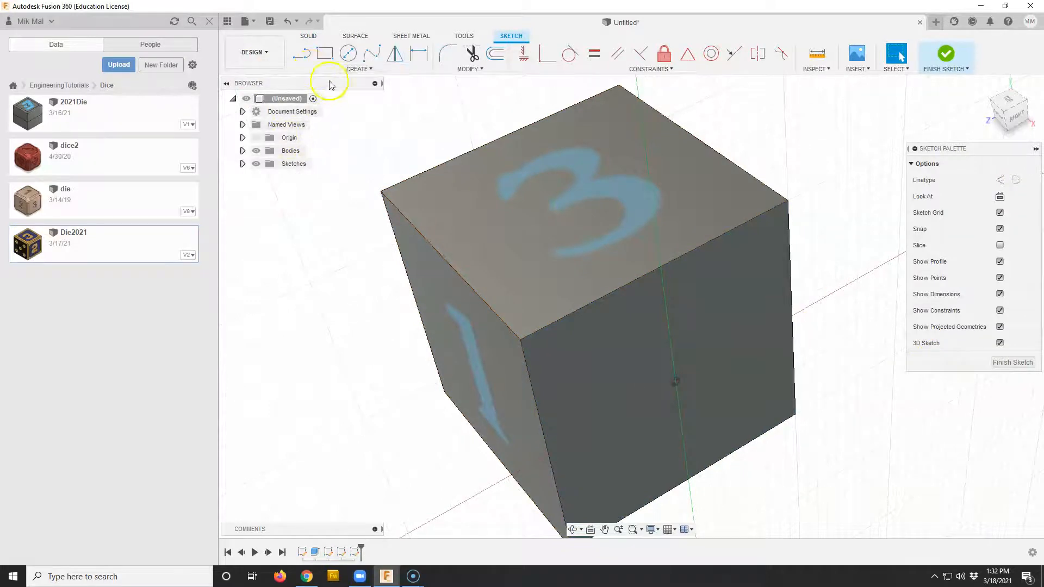
left_click(356, 69)
left_click(326, 199)
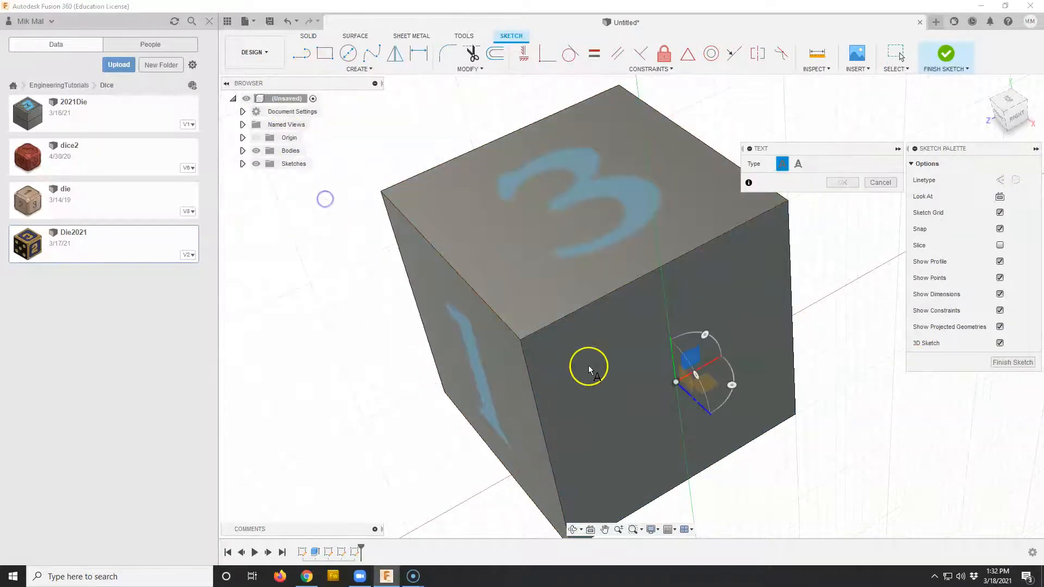
left_click(523, 341)
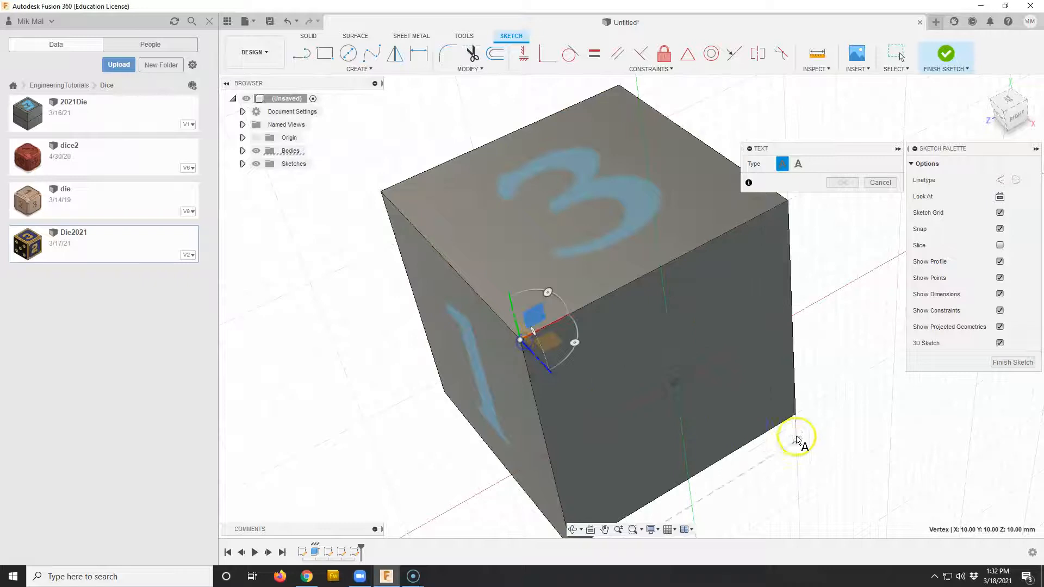
left_click(796, 417)
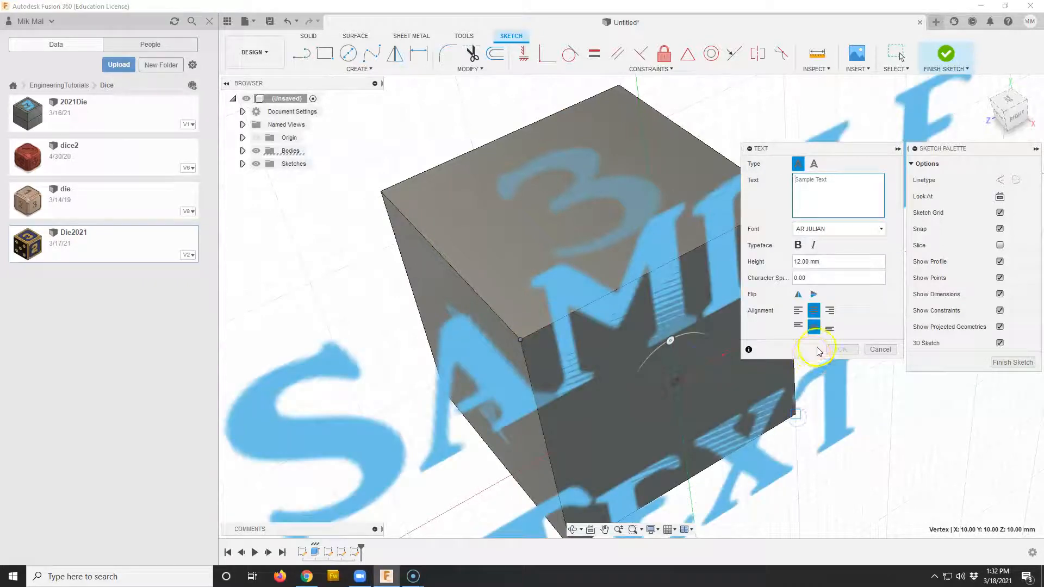
type("2")
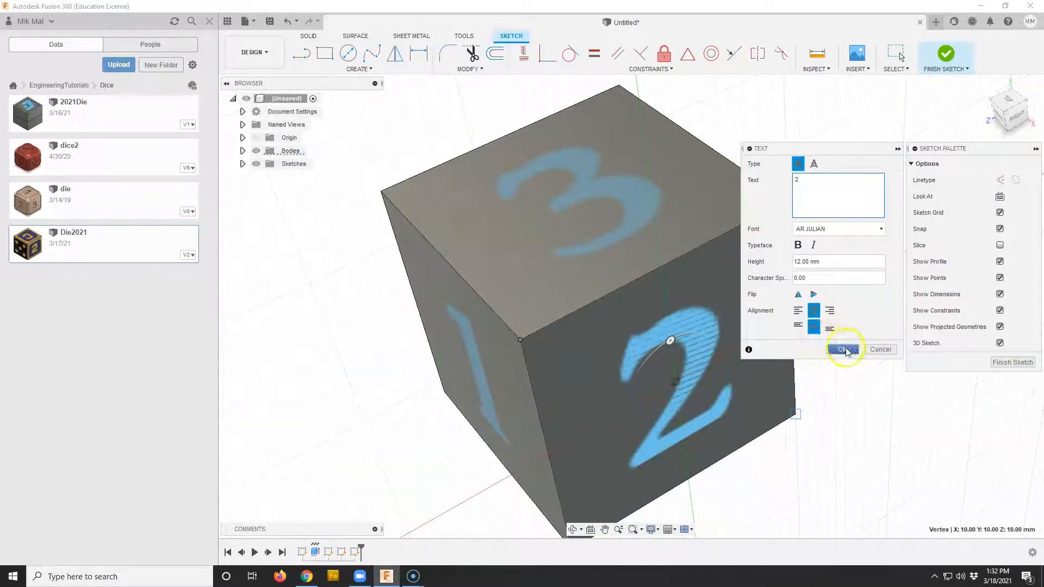
left_click(844, 349)
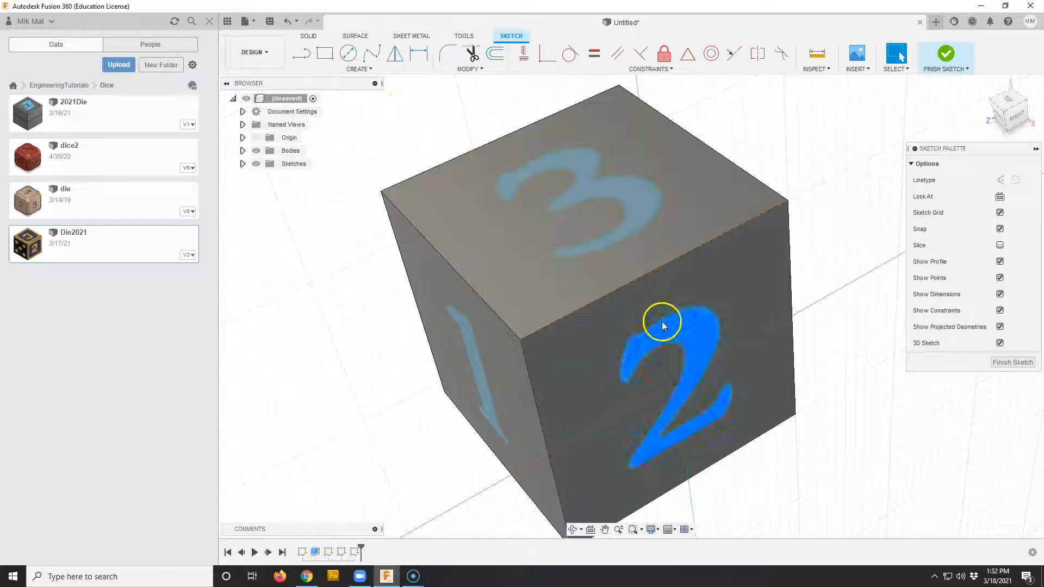
- Finish the right-face sketch and open the front-face sketch containing the text 1 for editing
middle_click_drag(373, 436, 426, 366, "shift")
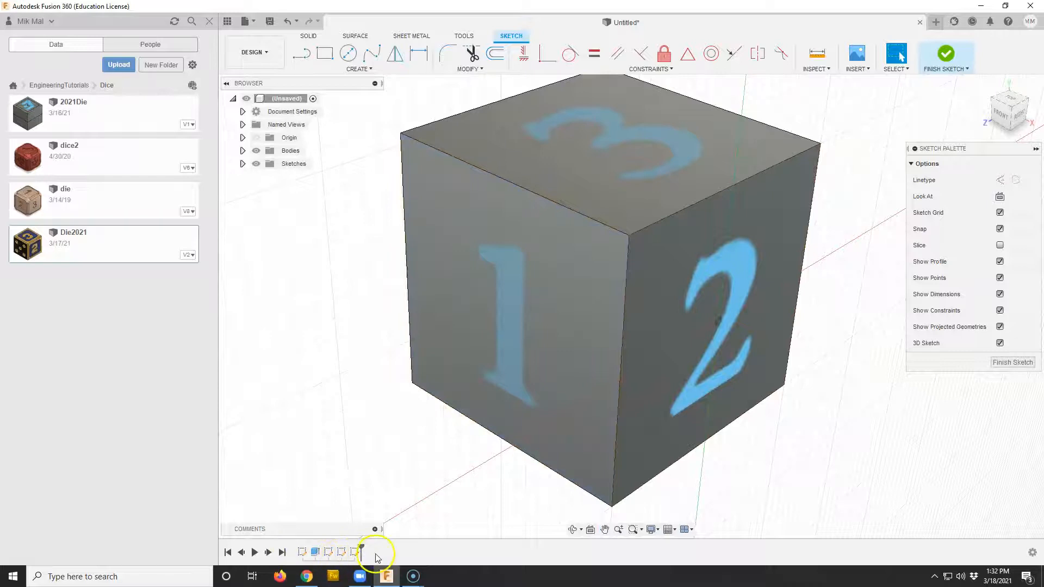
left_click(330, 553)
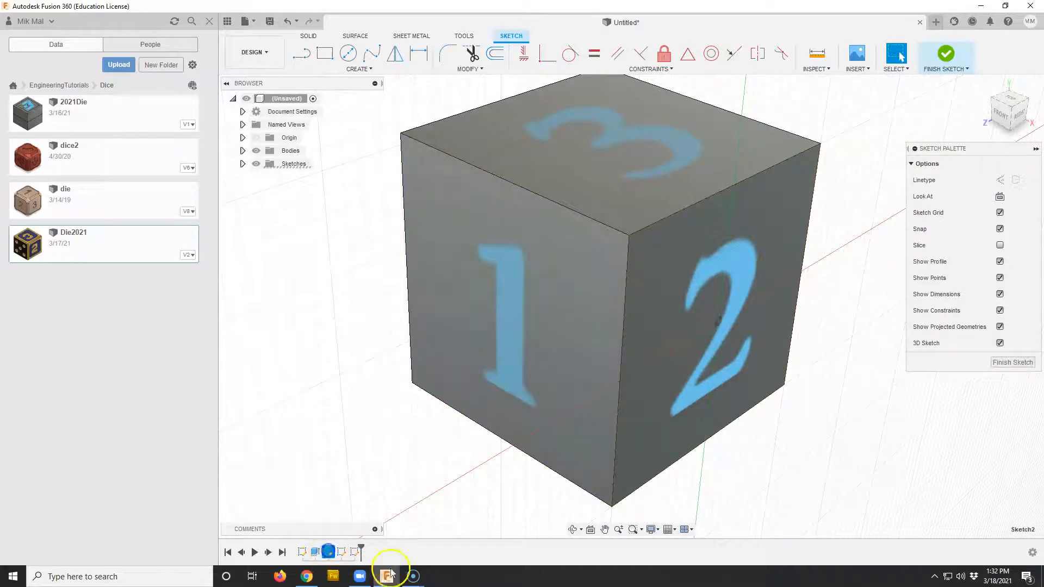
left_click(328, 552)
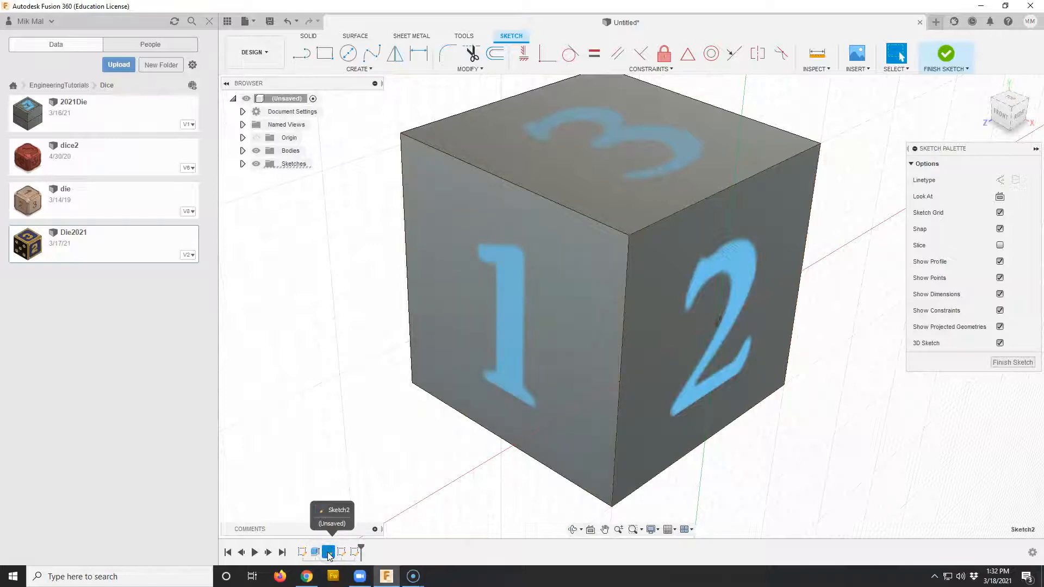
left_click(1013, 362)
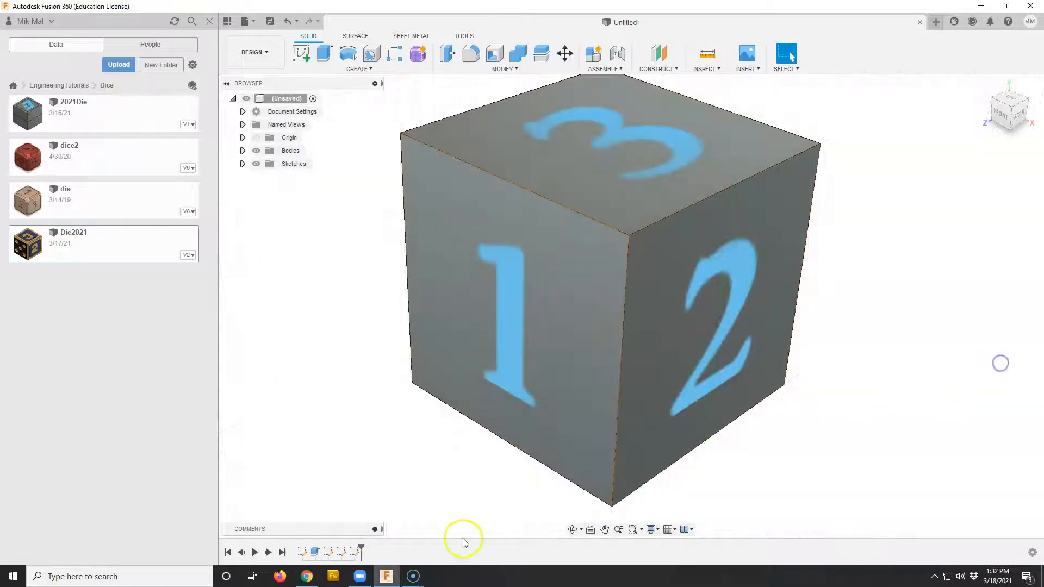
double_click(329, 553)
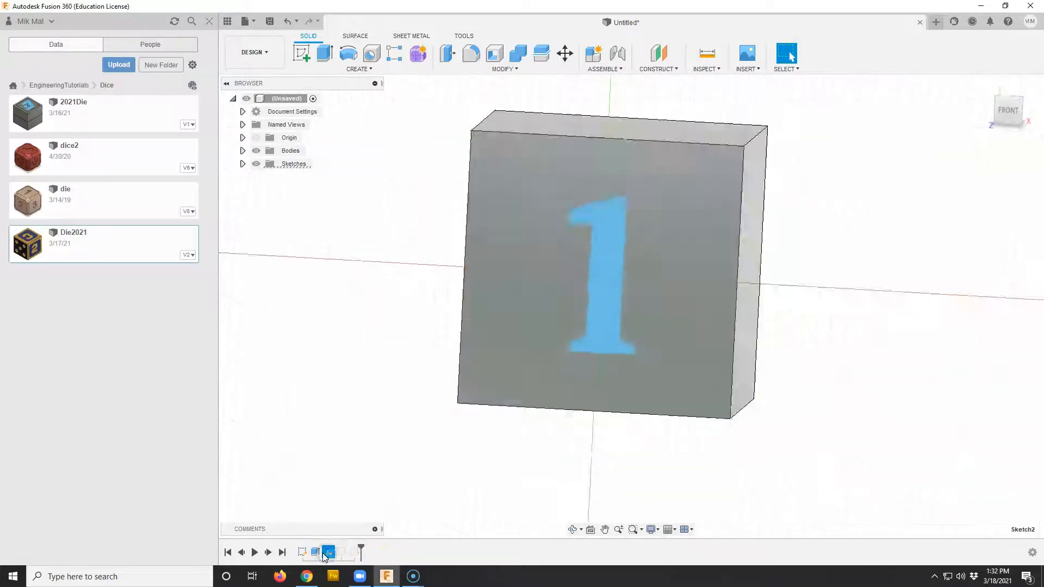
double_click(613, 282)
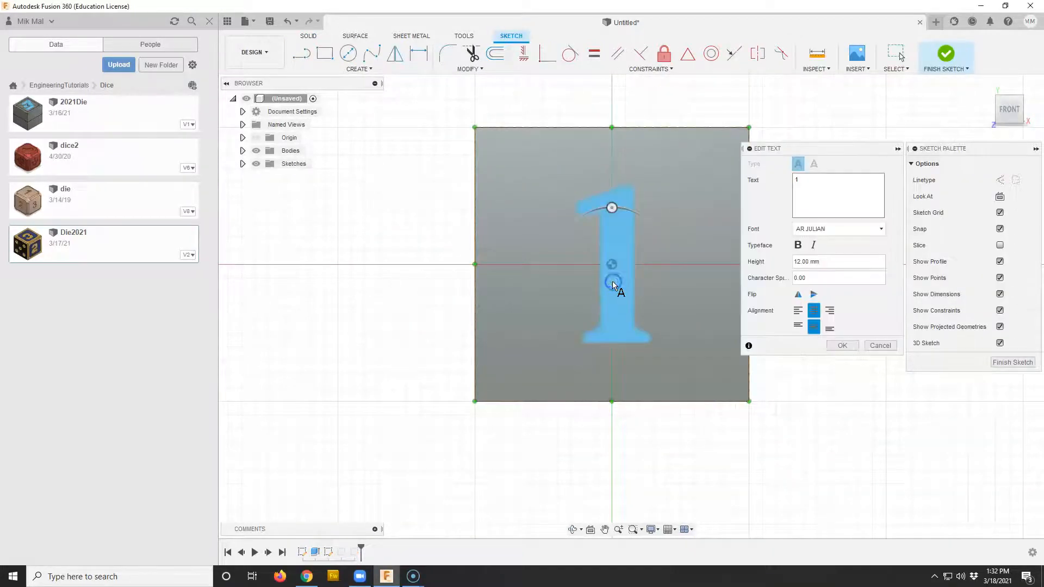
left_click(797, 191)
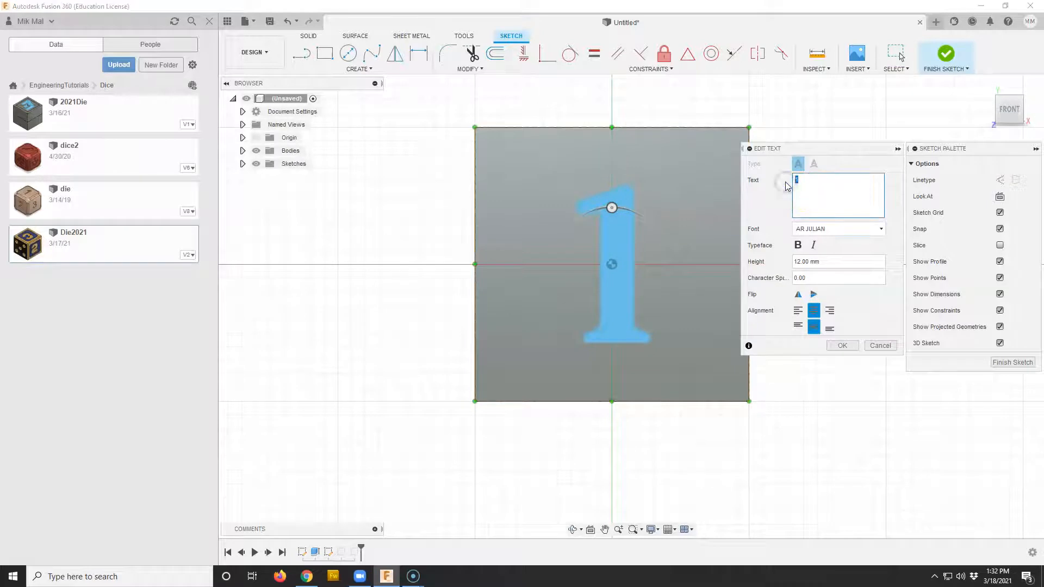
type("3")
key("BackSpace")
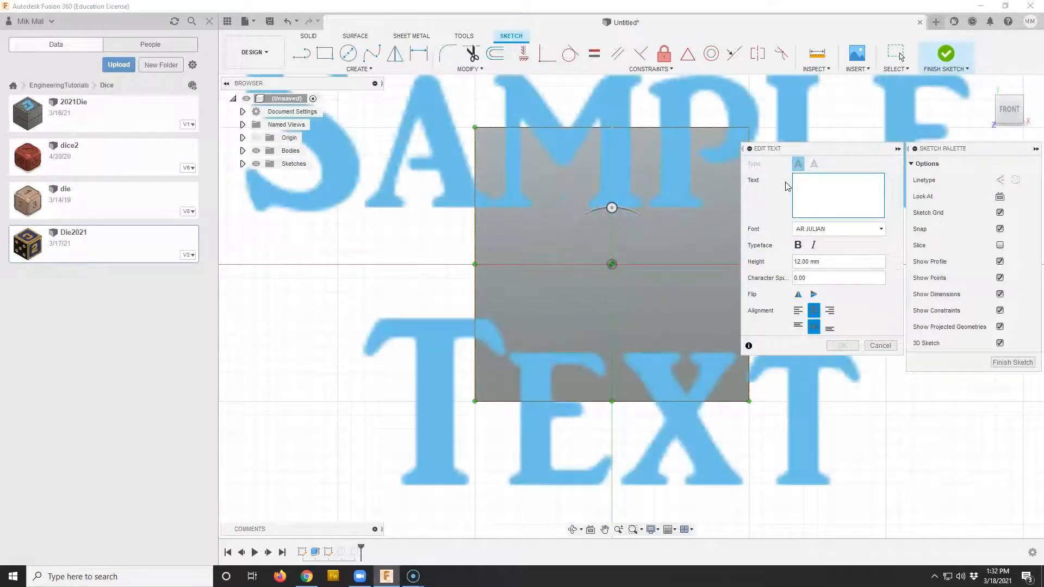
type("1")
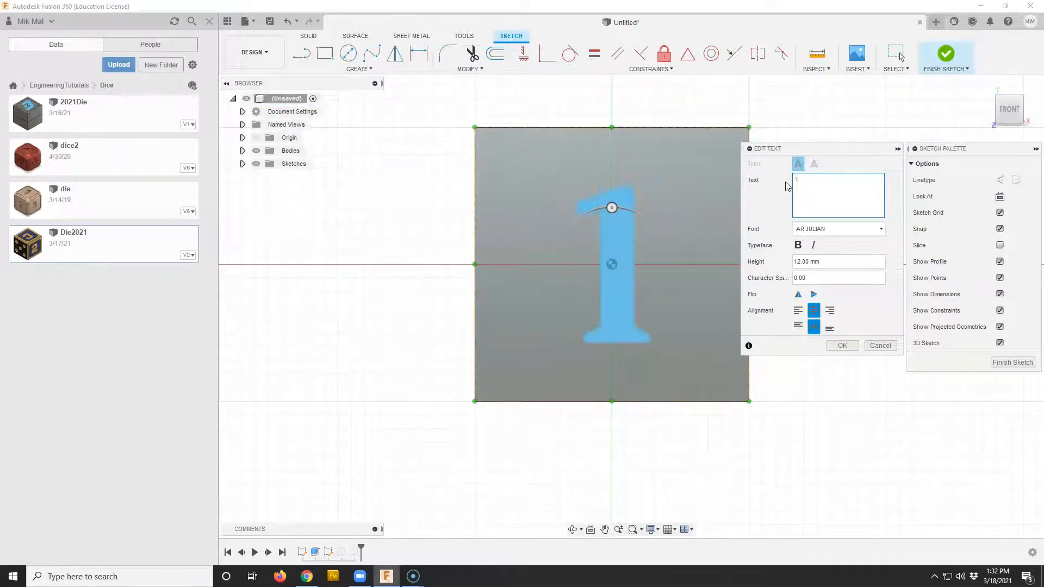
left_click(879, 346)
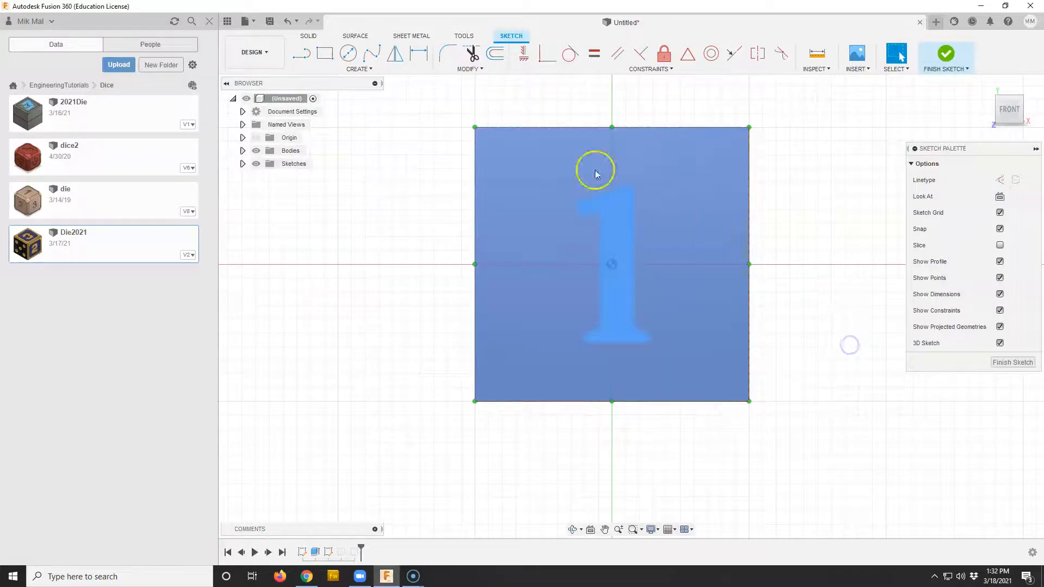
- Sketch a 14 mm by 14 mm square around the text 1 on the cube's front face
left_click(322, 60)
left_click(502, 154)
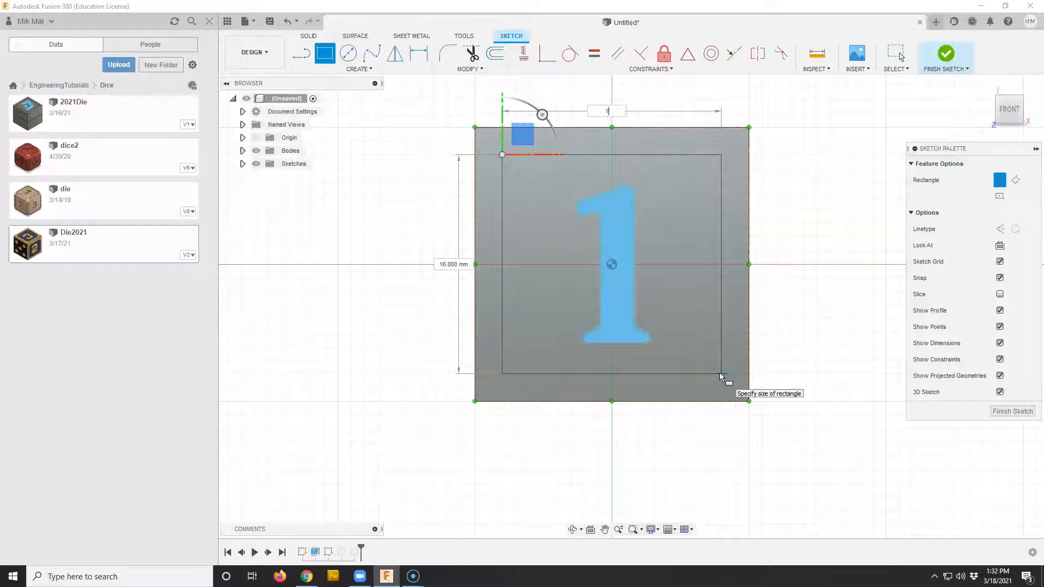
key("Tab")
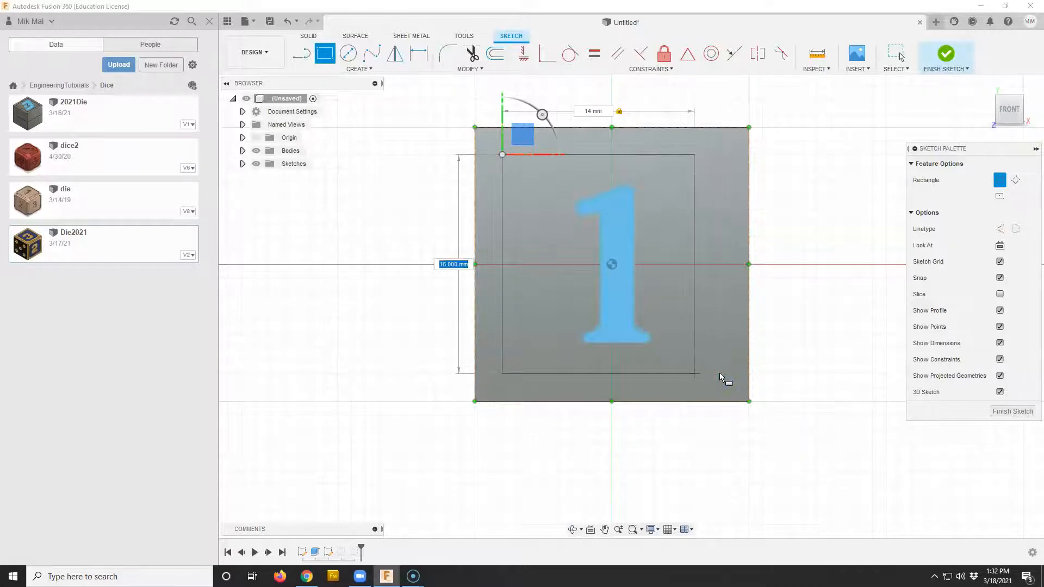
type("14")
key("Tab")
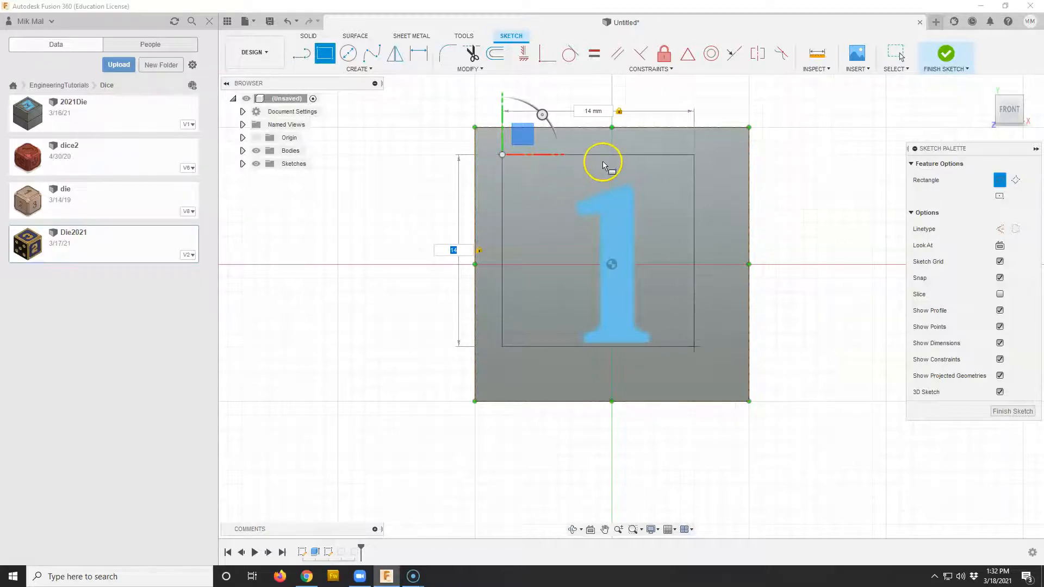
key("Return")
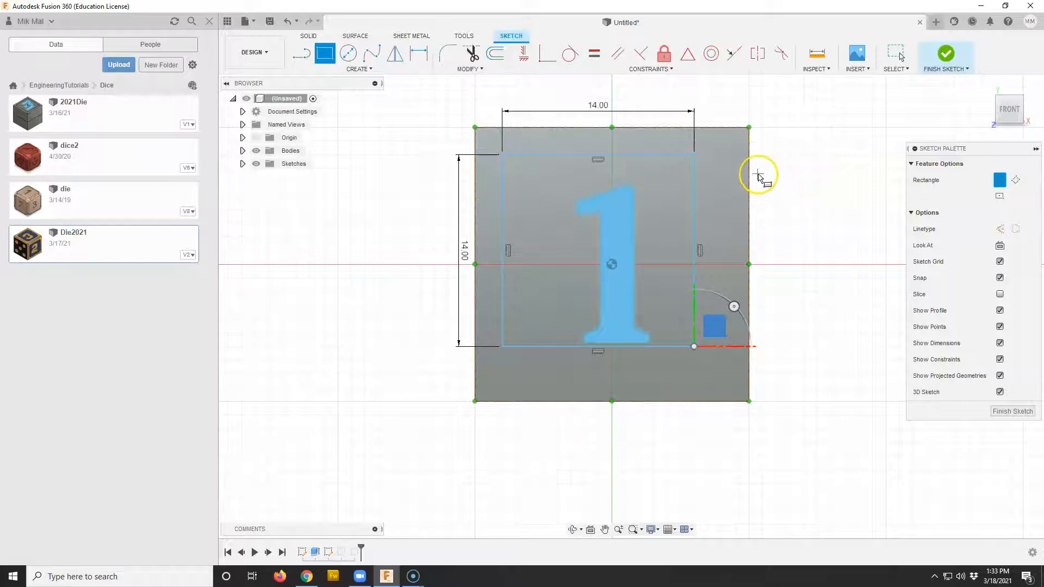
- Dimension the gap between the square's right side and the front face's right edge as 2 mm
key("d")
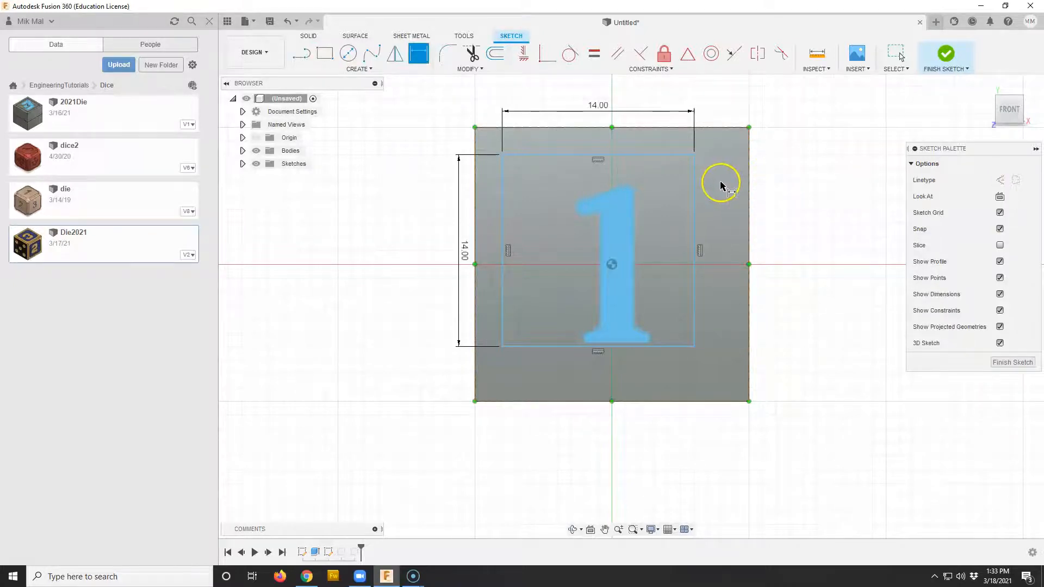
left_click(695, 192)
left_click(747, 191)
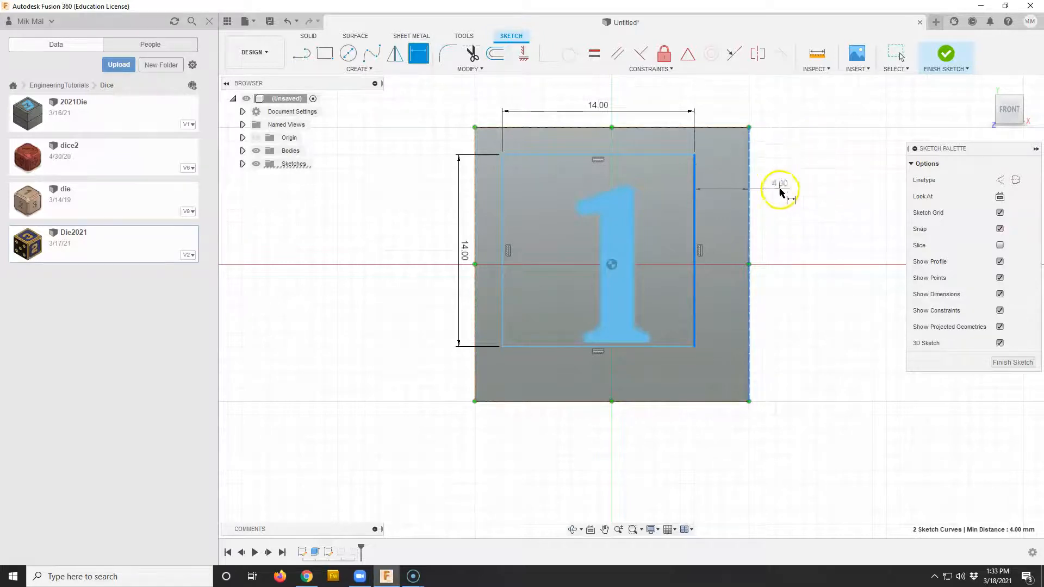
left_click(781, 188)
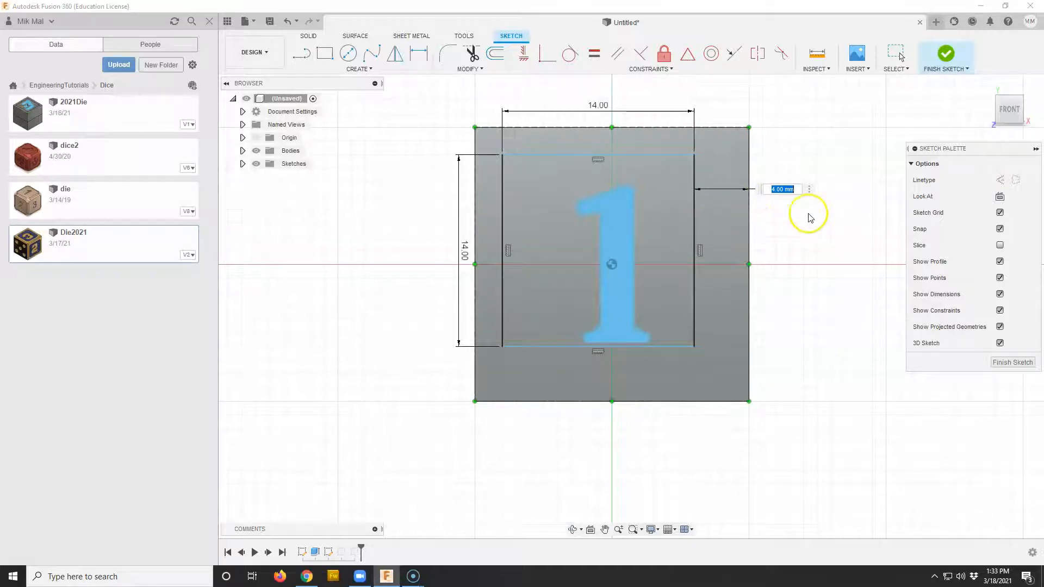
type("2")
key("Return")
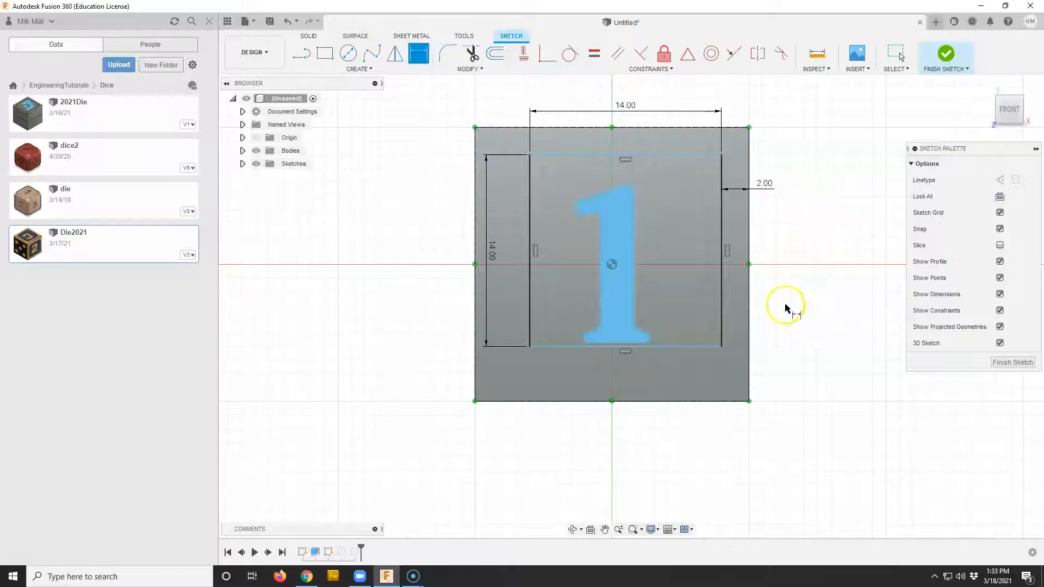
- Dimension the gap between the square's bottom side and the front face's bottom edge as 2 mm
left_click(695, 347)
left_click(683, 401)
left_click(794, 375)
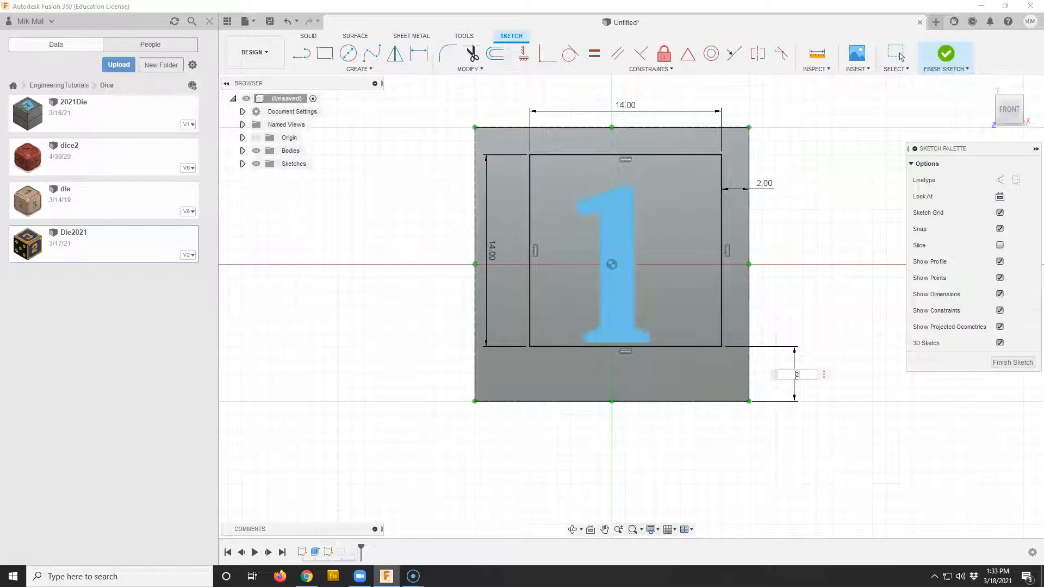
type("2")
key("Return")
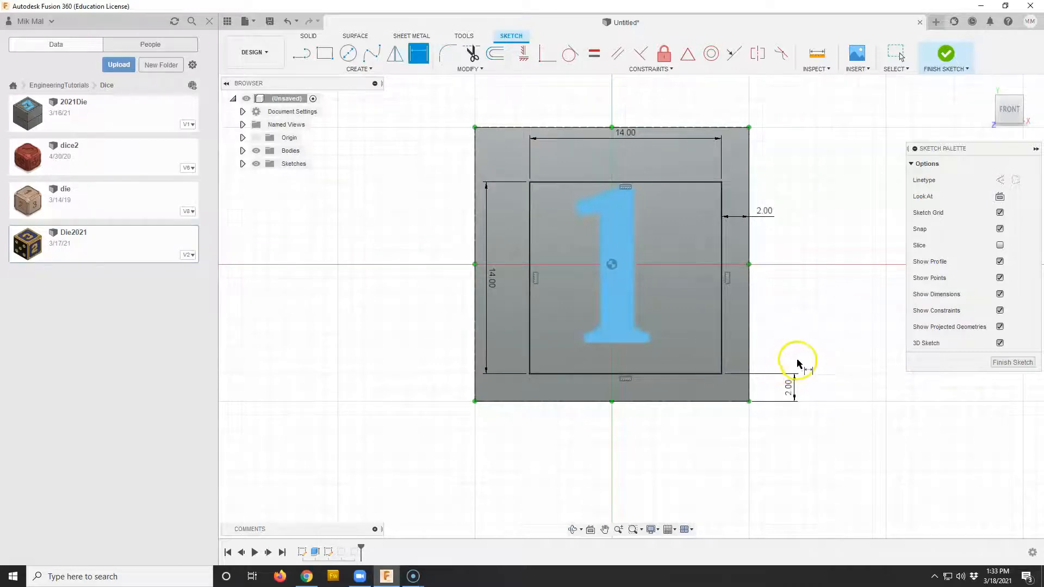
- Set the square's offsets from the front face's bottom and right edges to 3 mm each and finish the sketch
double_click(799, 390)
type("3")
key("Return")
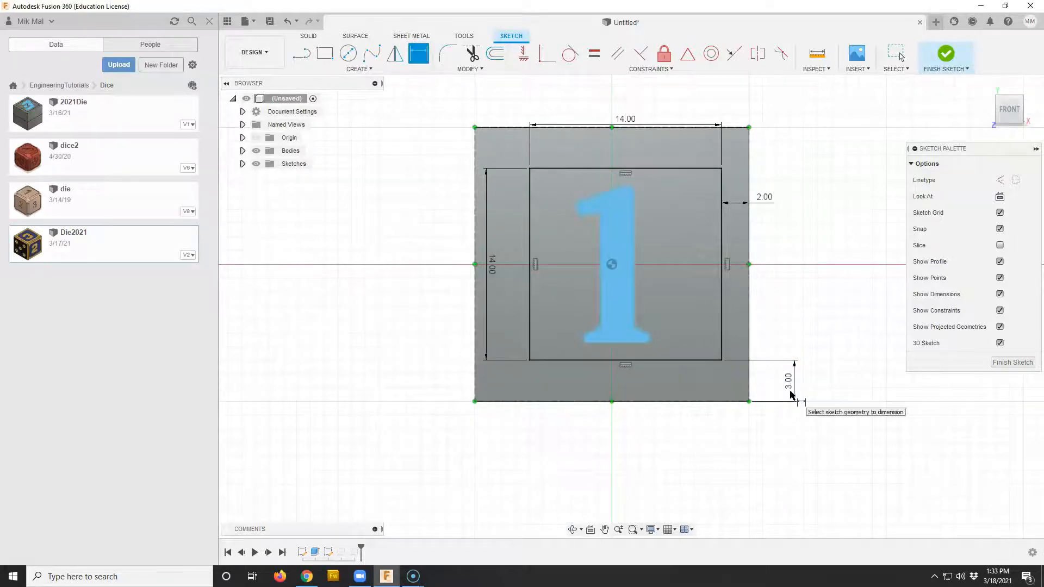
double_click(766, 197)
type("3")
key("Return")
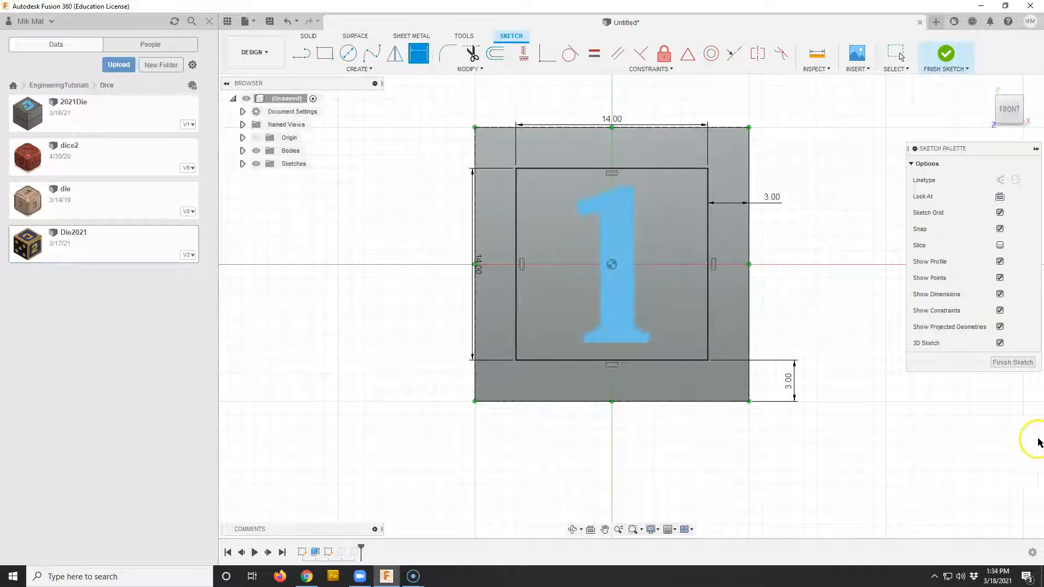
left_click(1012, 363)
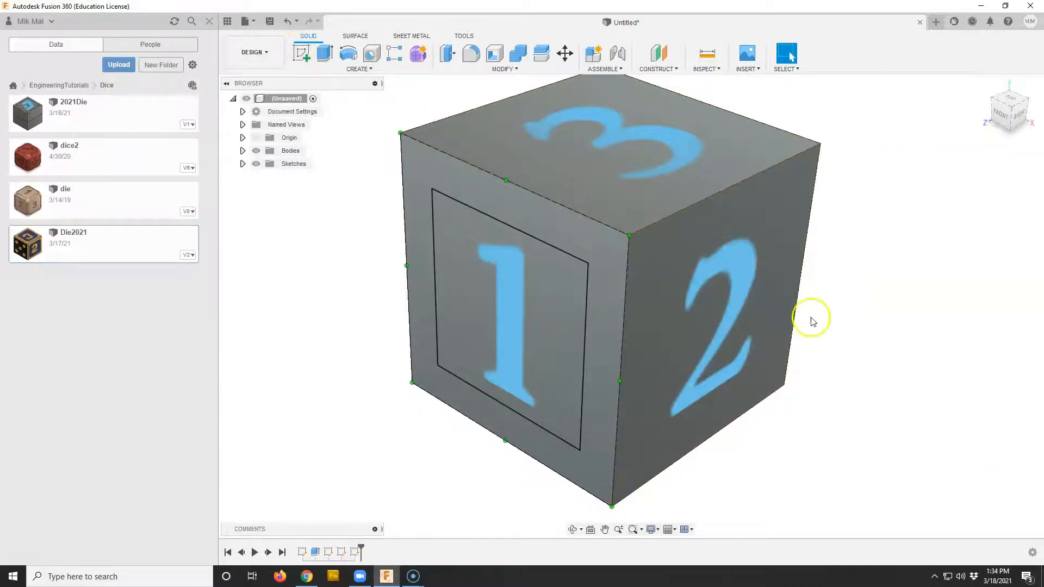
- Edit the right-face sketch to add a centred 14 mm by 14 mm square around the text 2, and finish it
double_click(354, 552)
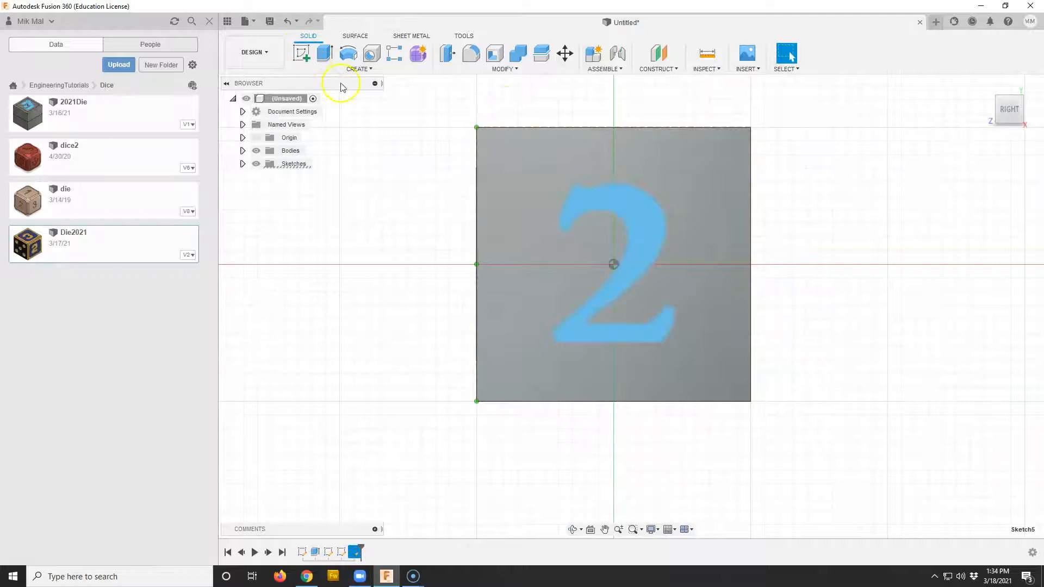
left_click(325, 53)
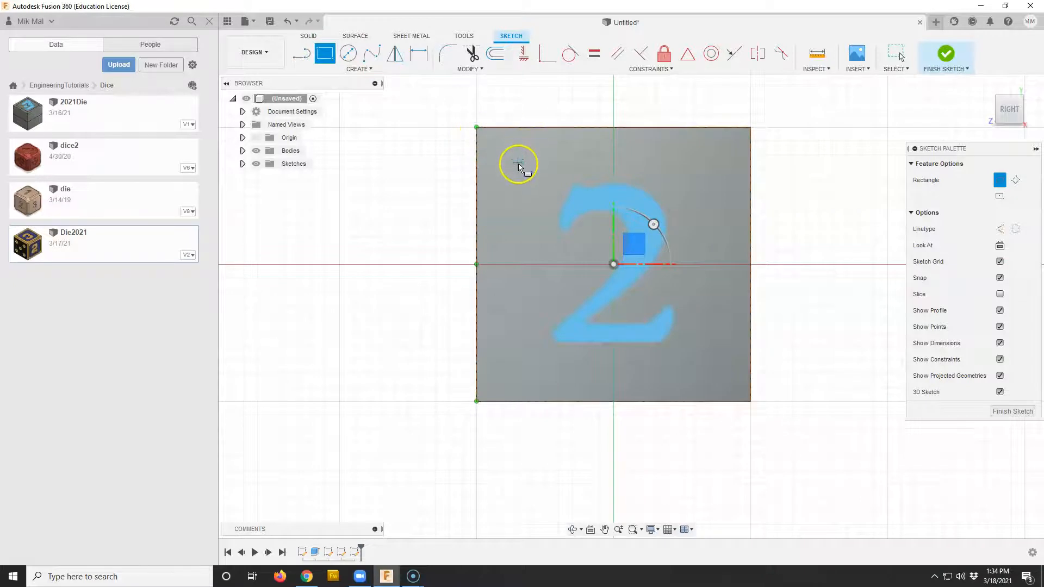
left_click(517, 168)
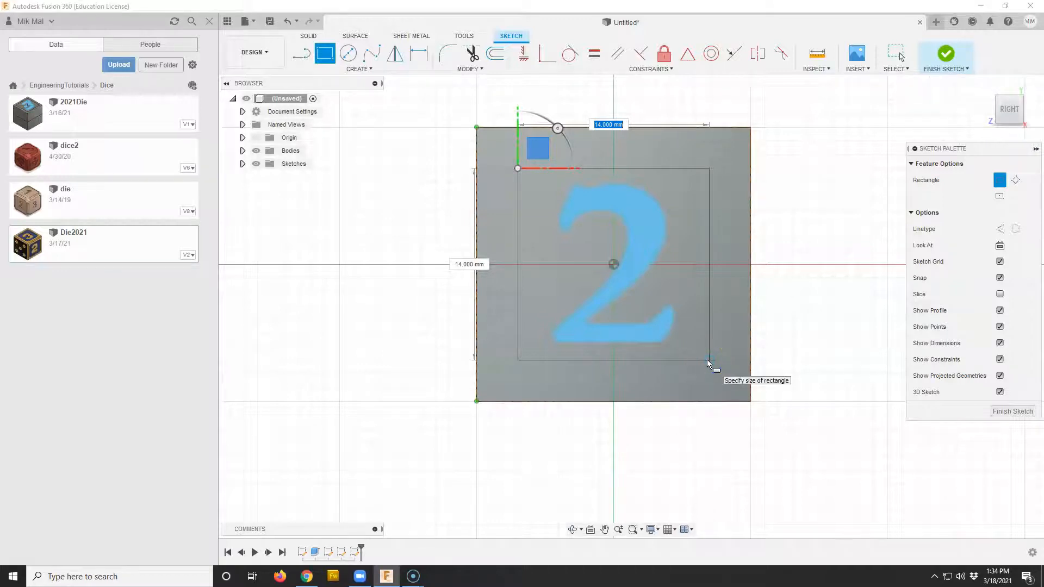
left_click(709, 361)
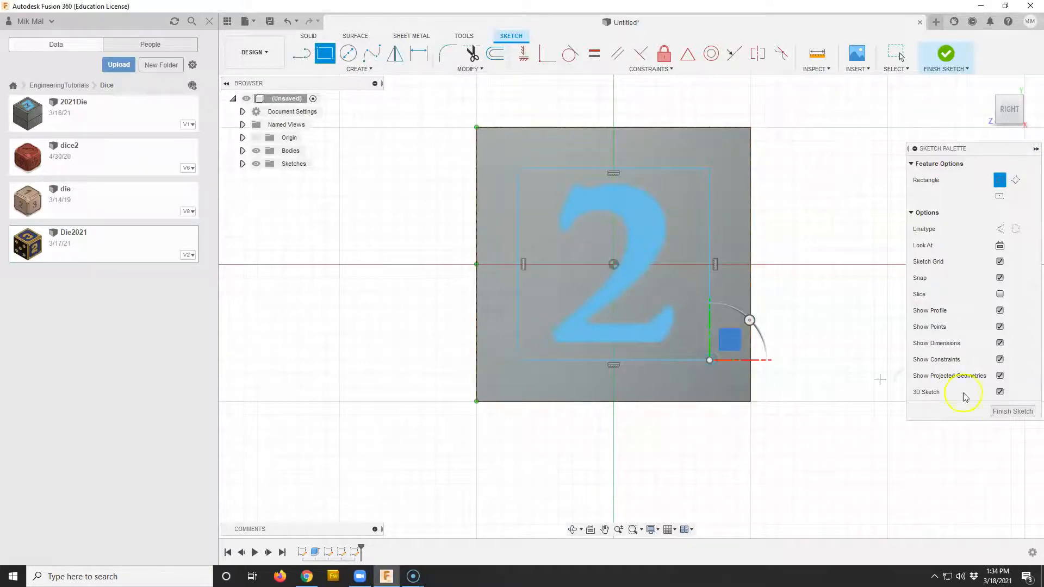
left_click(1021, 411)
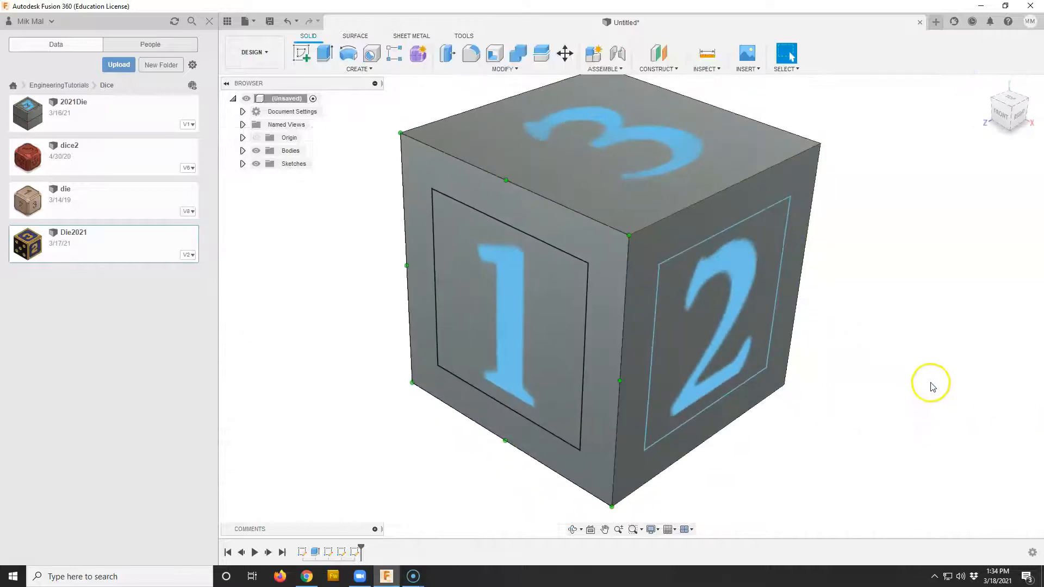
- Edit the top-face sketch to add a matching centred square border around the text 3, and finish it
double_click(342, 551)
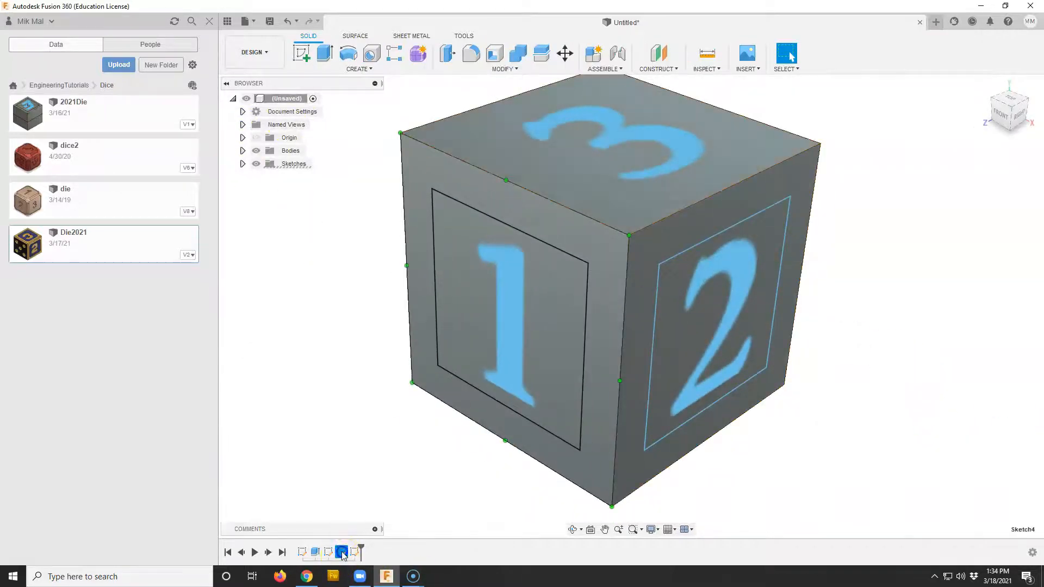
left_click(323, 59)
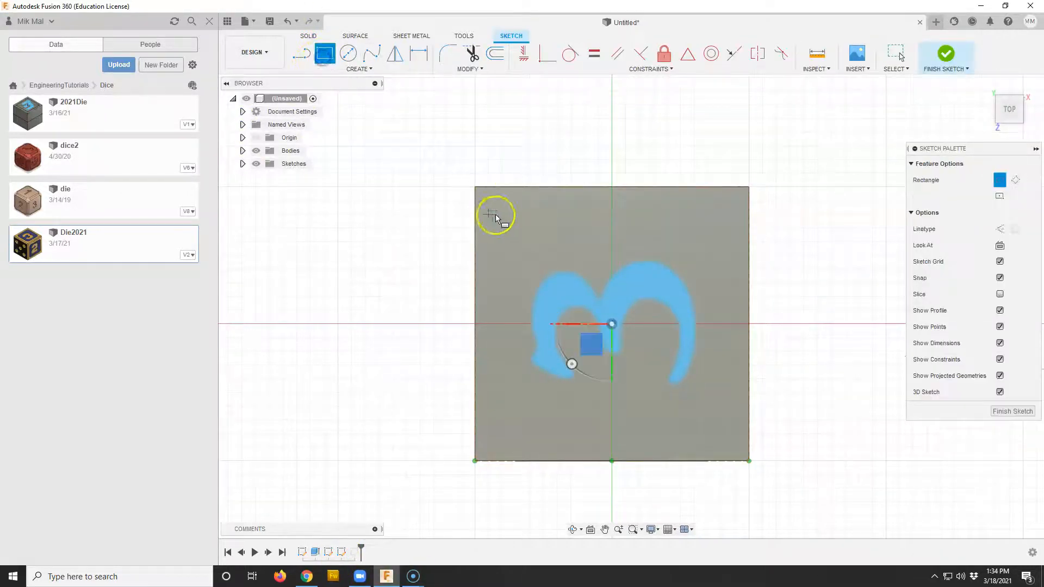
left_click(516, 228)
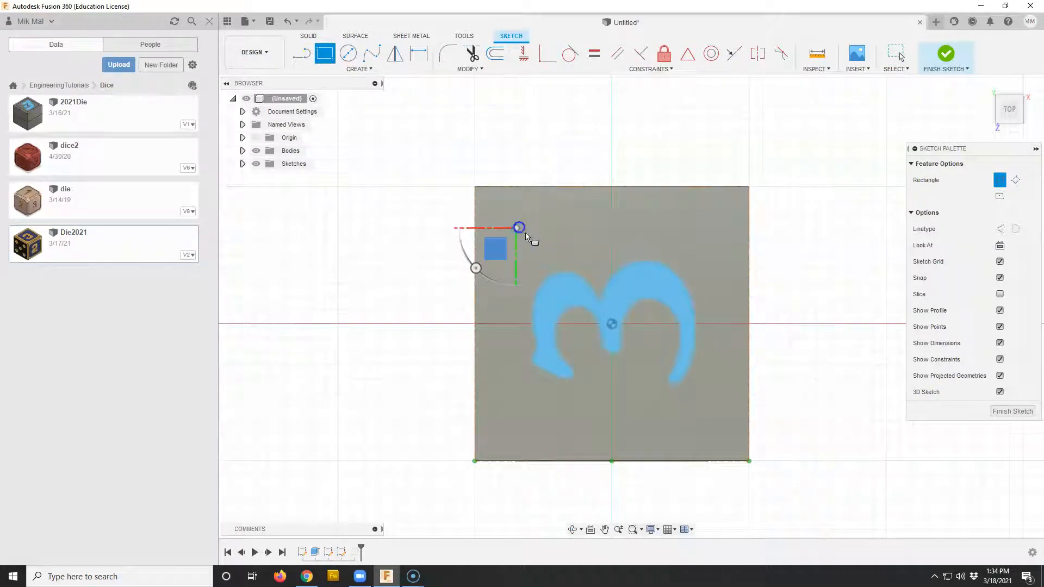
left_click(707, 419)
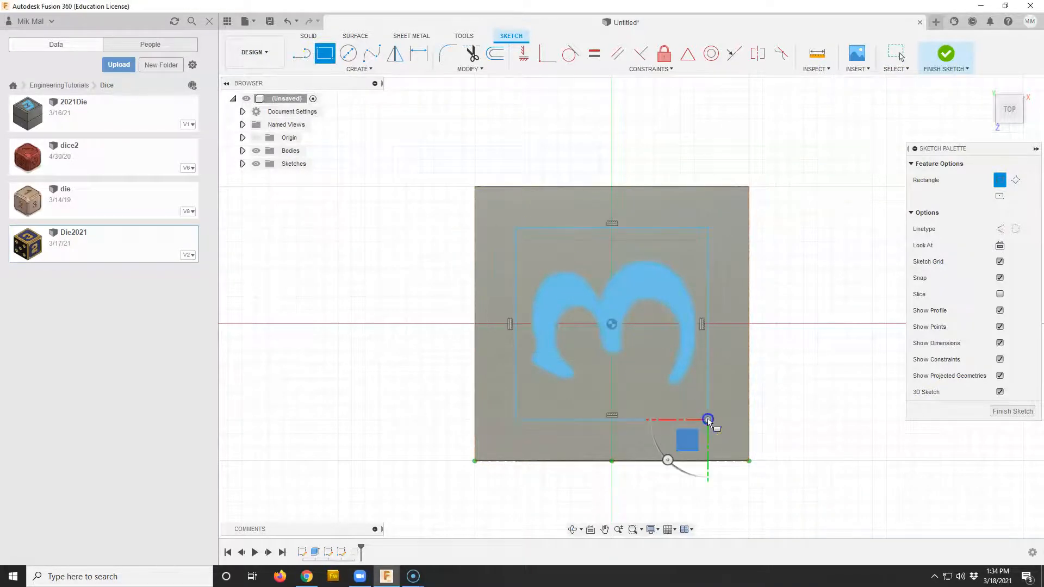
left_click(999, 411)
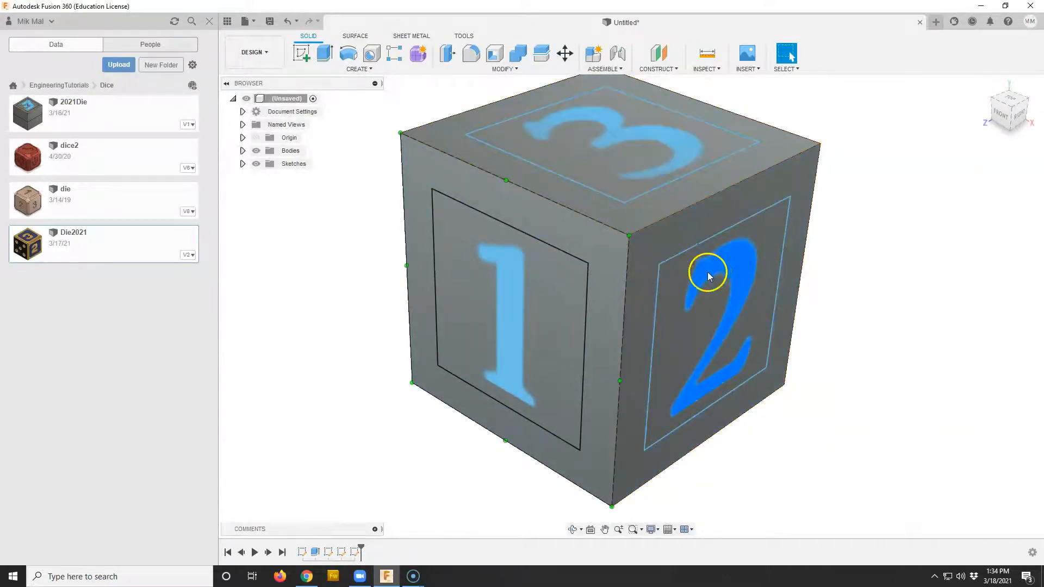
- Switch to Chrome to check the loaded-die feature list in the Google Docs document, and return to Fusion 360
left_click(308, 575)
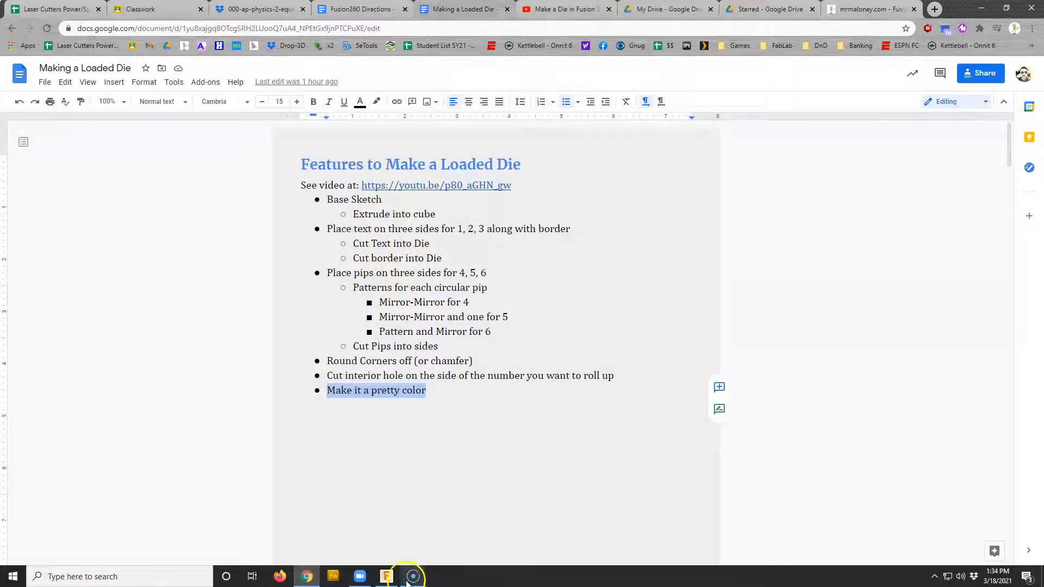
left_click(386, 575)
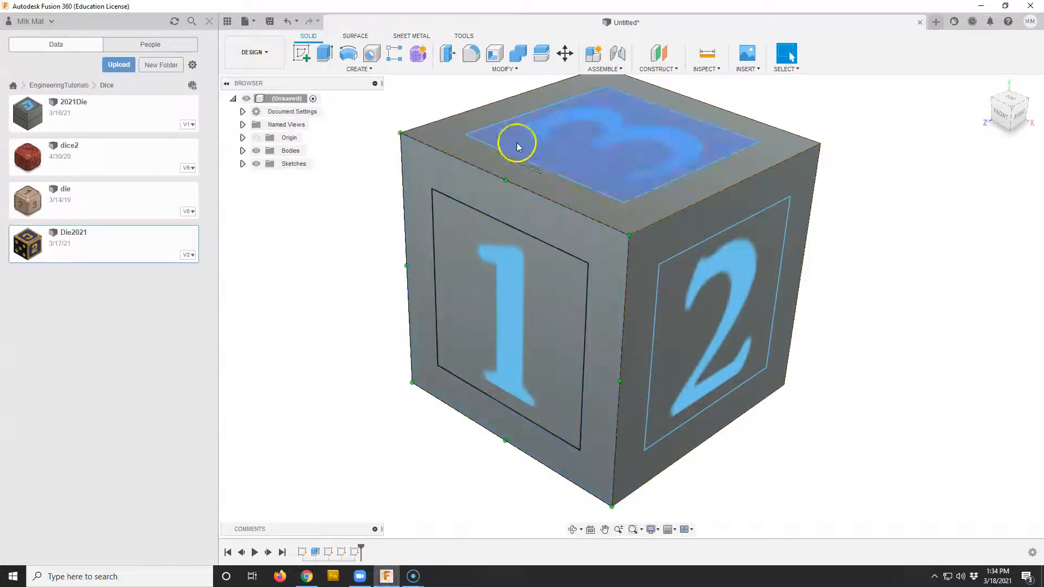
- Extrude the text 1 on the front face as a cut 2 mm deep into the cube
left_click(326, 54)
left_click(541, 265)
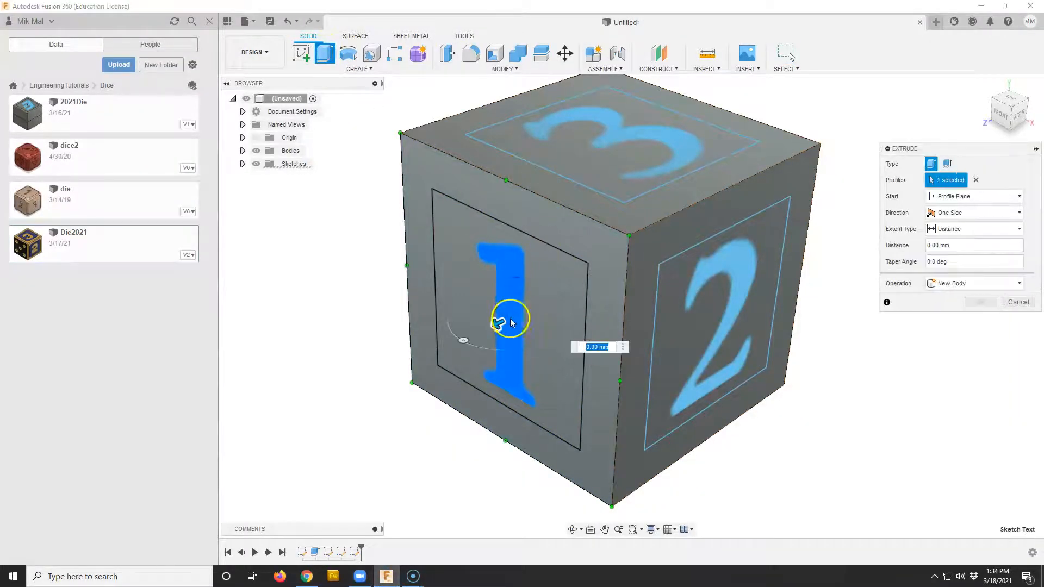
left_click_drag(494, 323, 520, 316)
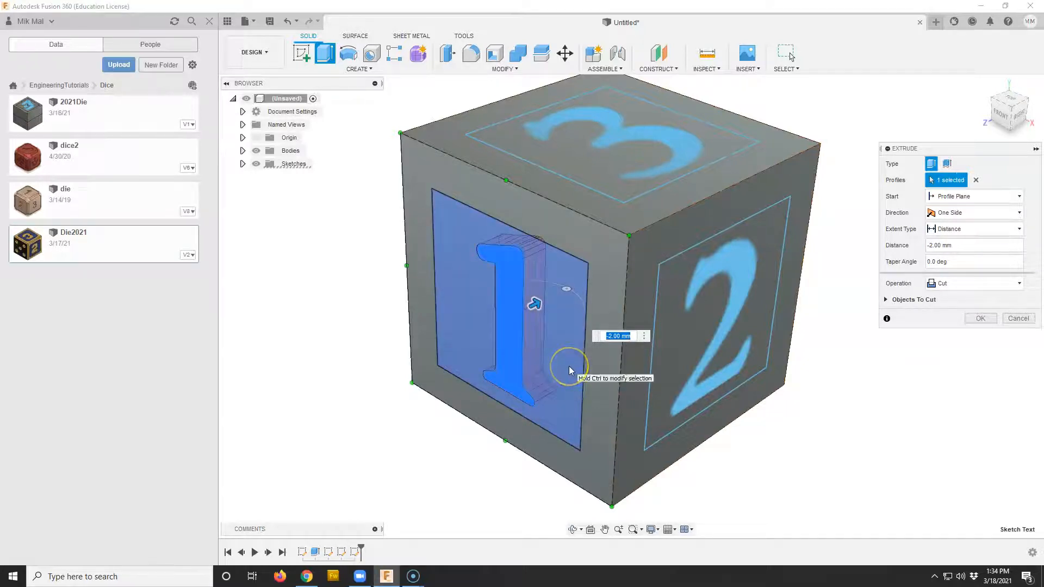
key("Return")
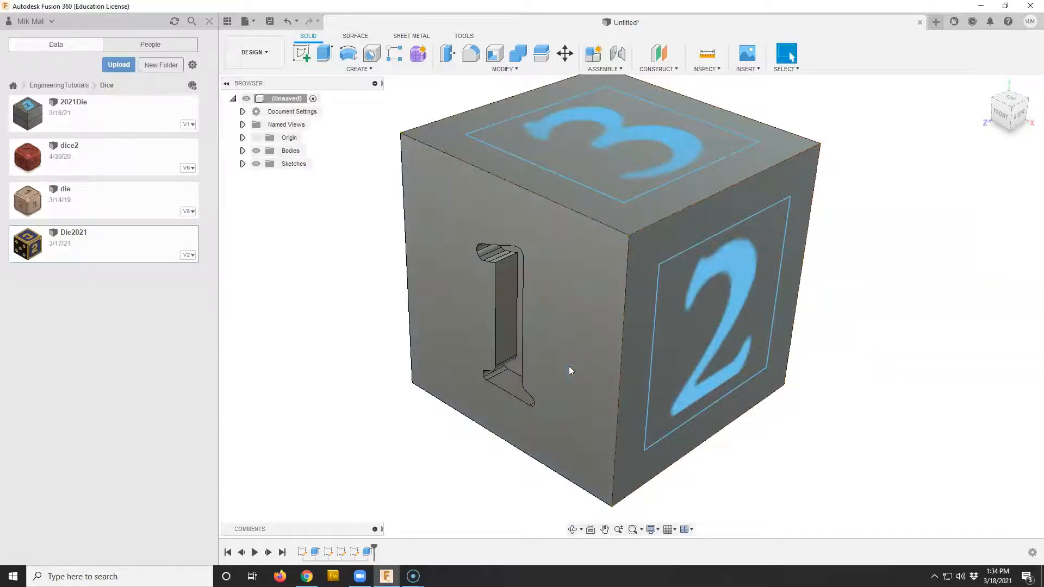
- Extrude the text 2 on the right face as a cut 2 mm deep into the cube
left_click(325, 54)
left_click(746, 291)
left_click_drag(732, 326, 710, 315)
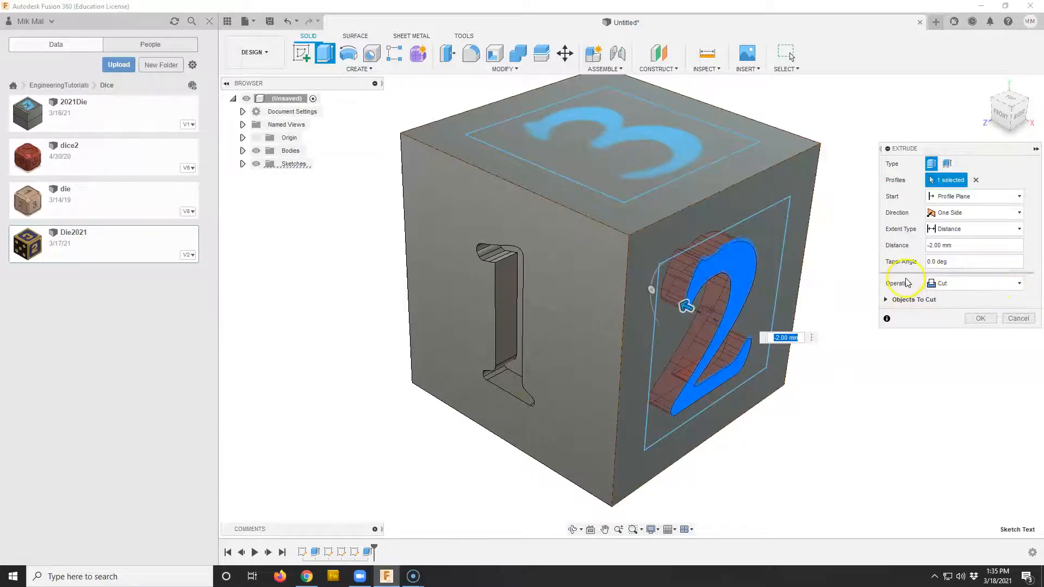
left_click_drag(690, 309, 694, 333)
left_click(783, 338)
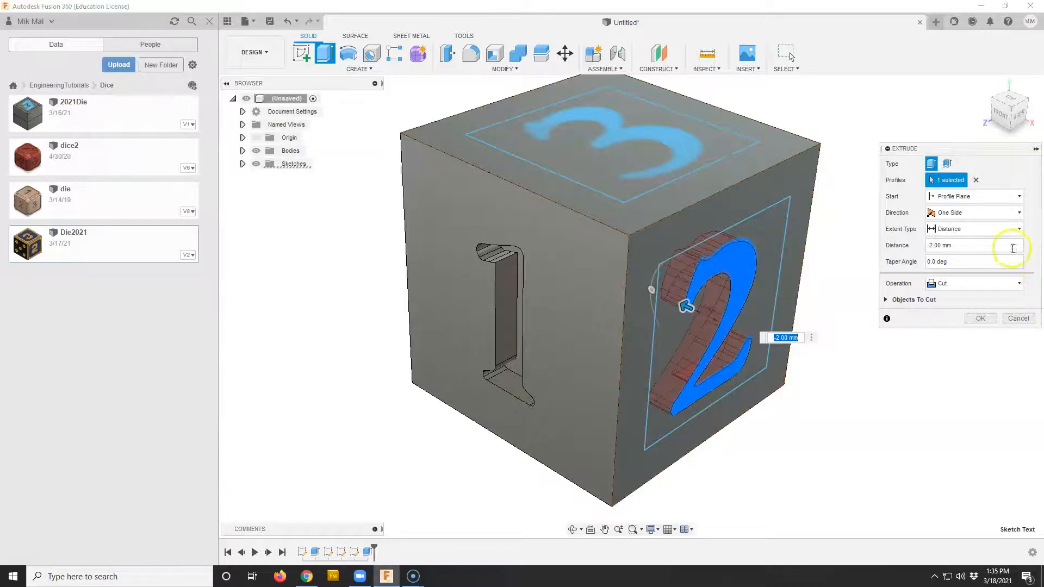
left_click(981, 321)
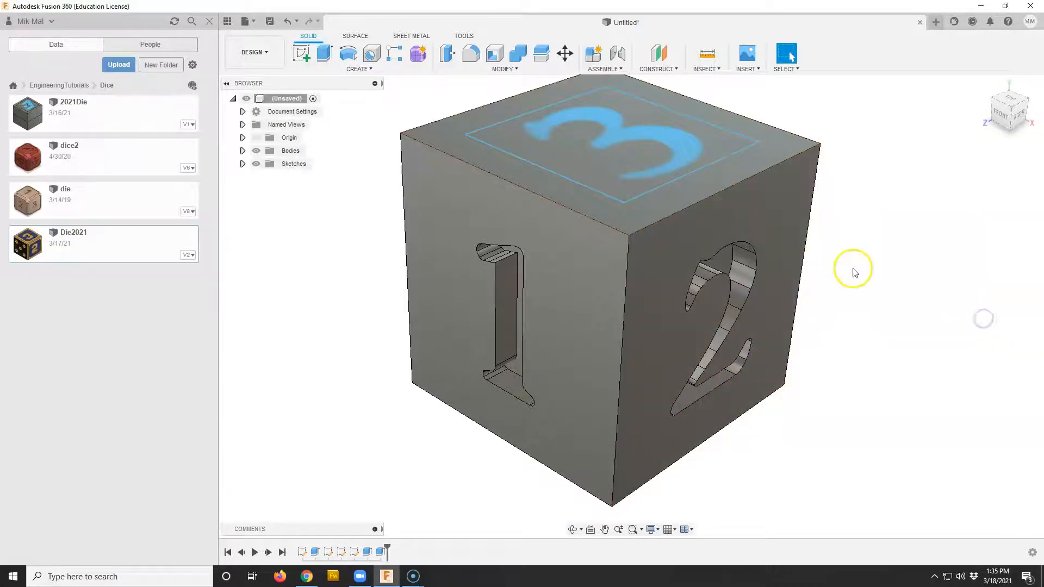
- Extrude the text 3 on the top face inward as a cut into the cube
left_click(324, 53)
left_click(623, 124)
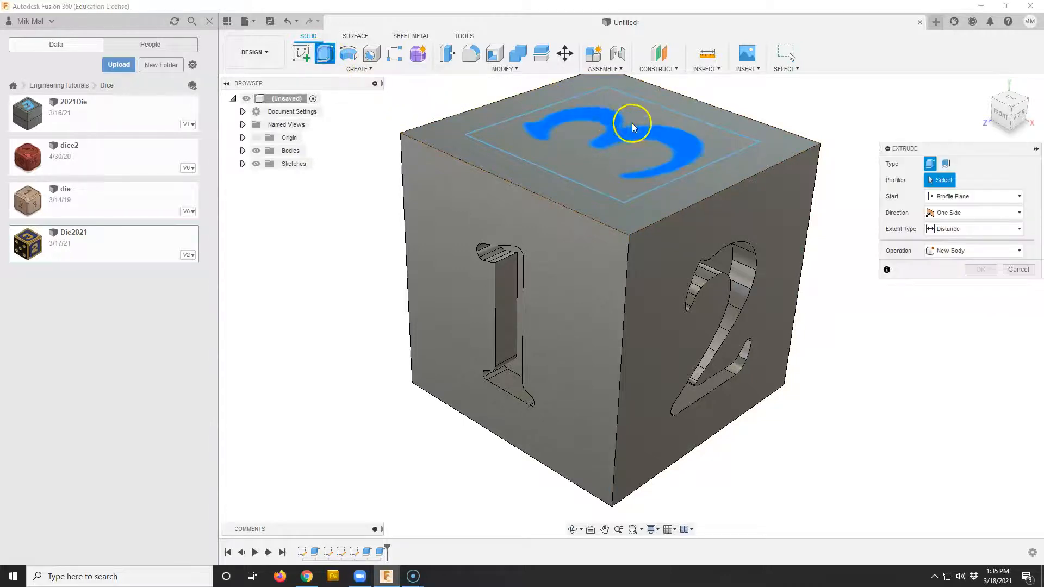
left_click_drag(618, 130, 613, 161)
left_click(978, 320)
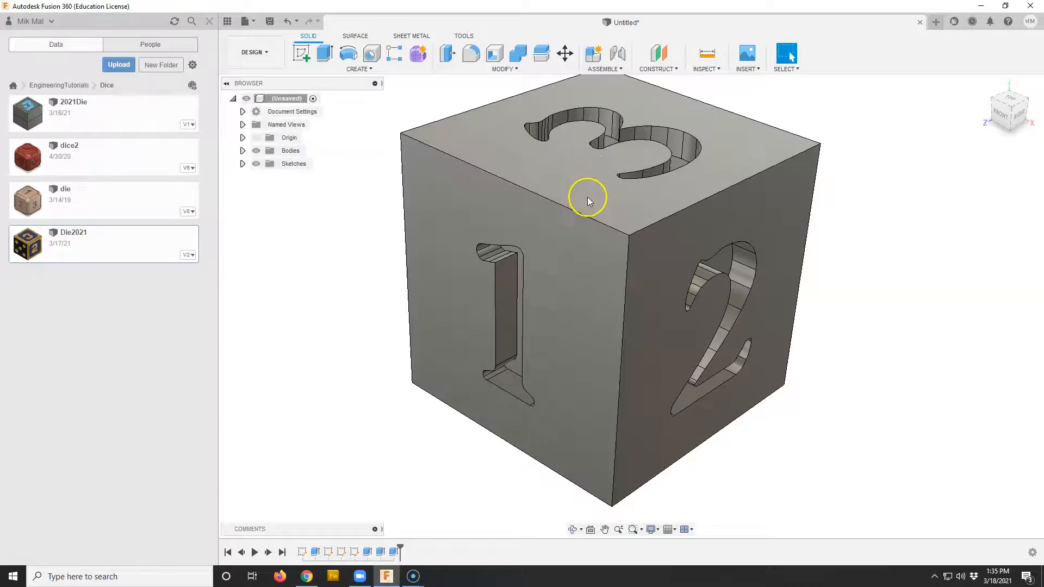
- Show the front, top and right face sketches again: Sketch2, Sketch4 and Sketch5
left_click(242, 165)
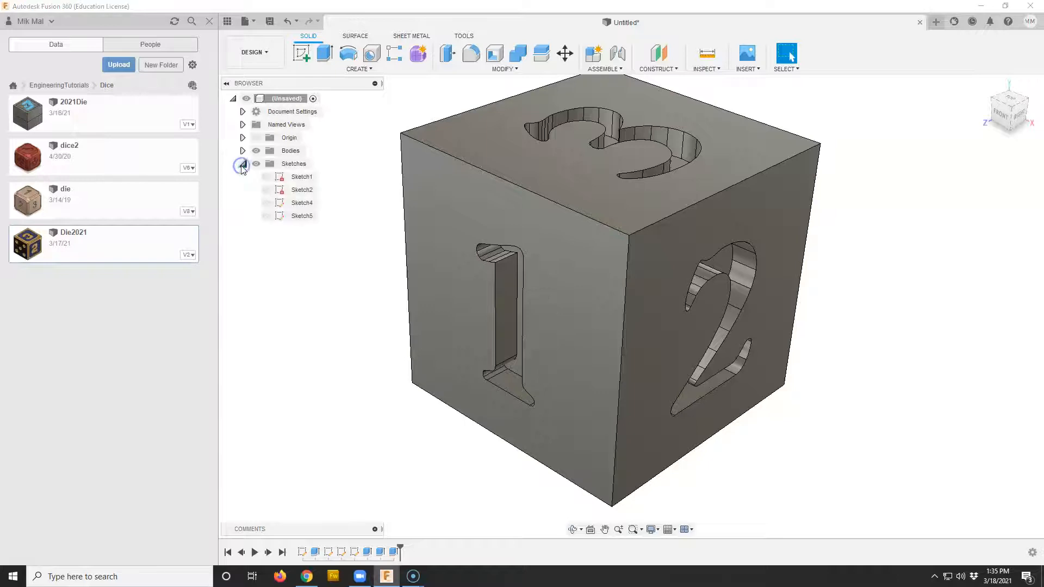
left_click(266, 203)
left_click(266, 215)
left_click(266, 190)
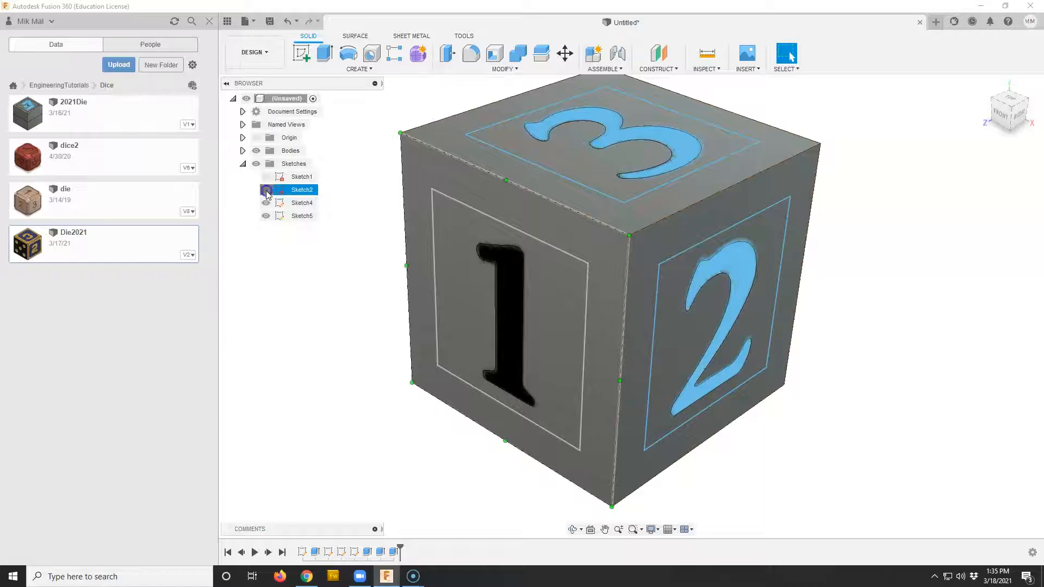
left_click(282, 194)
left_click(281, 195)
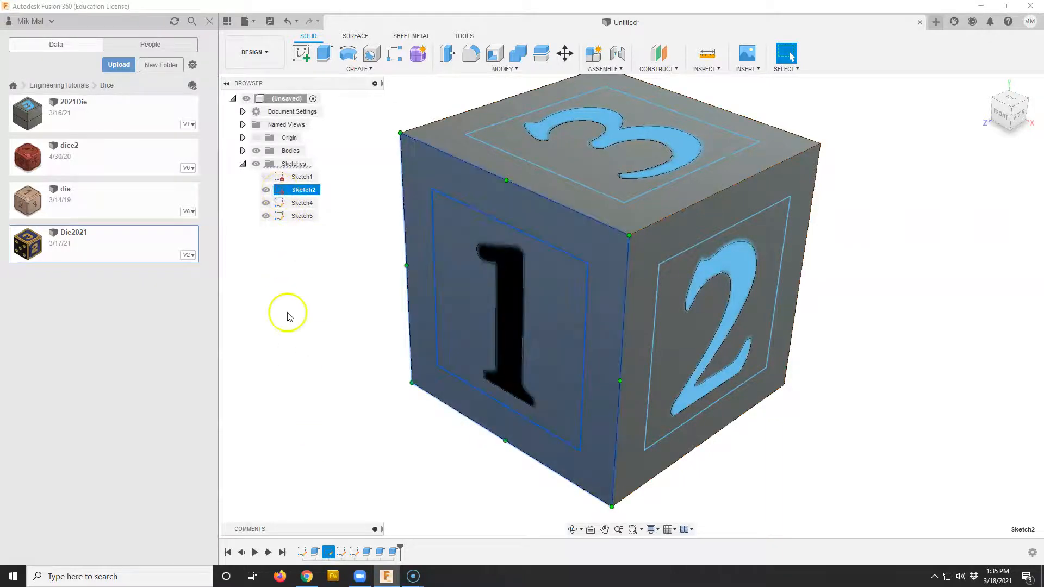
left_click(342, 286)
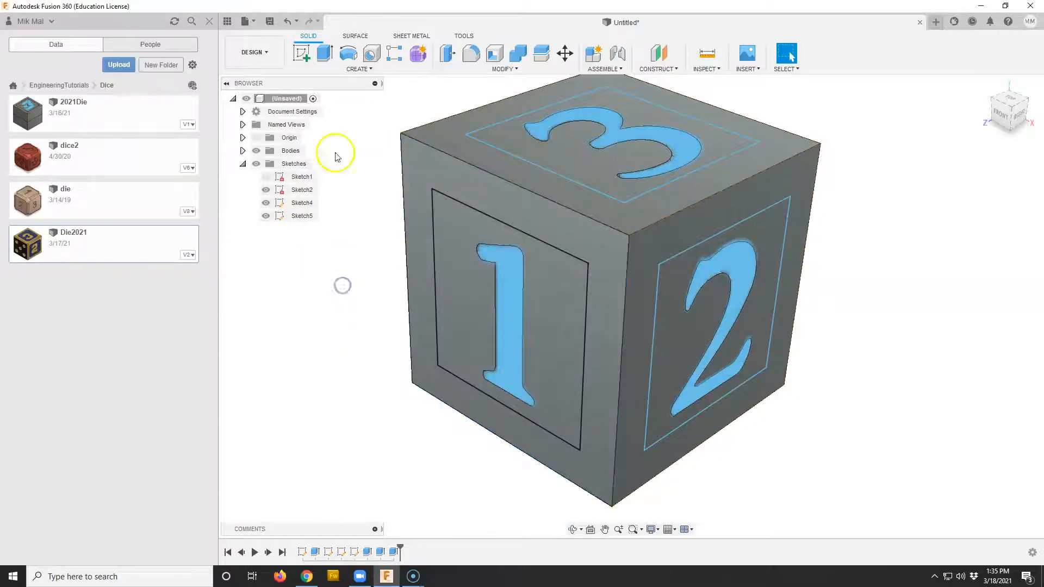
- Extrude the square around the number 1 on the front face as a cut 1 mm deep
left_click(322, 54)
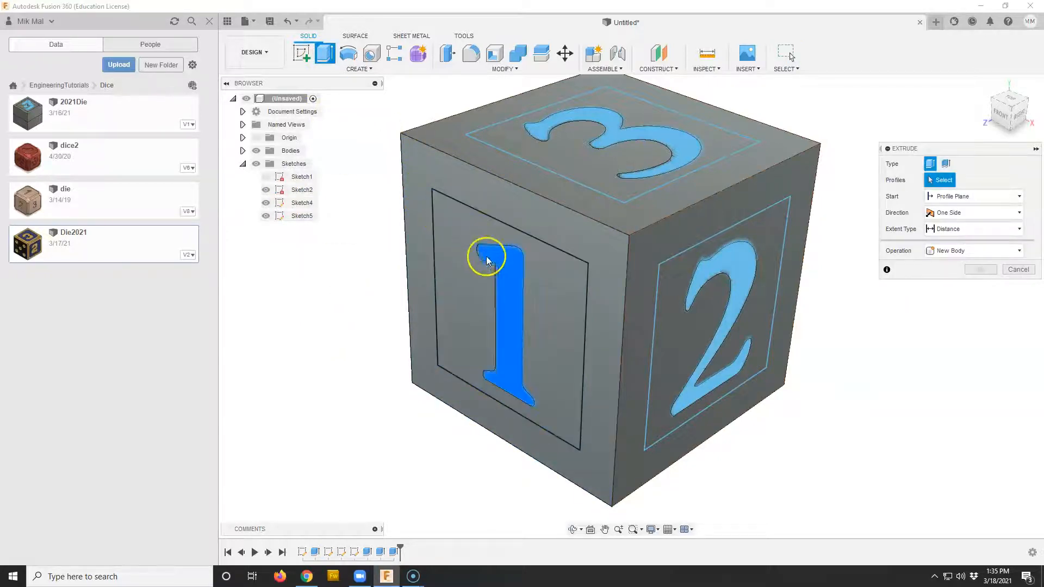
left_click(461, 230)
left_click_drag(496, 314, 526, 303)
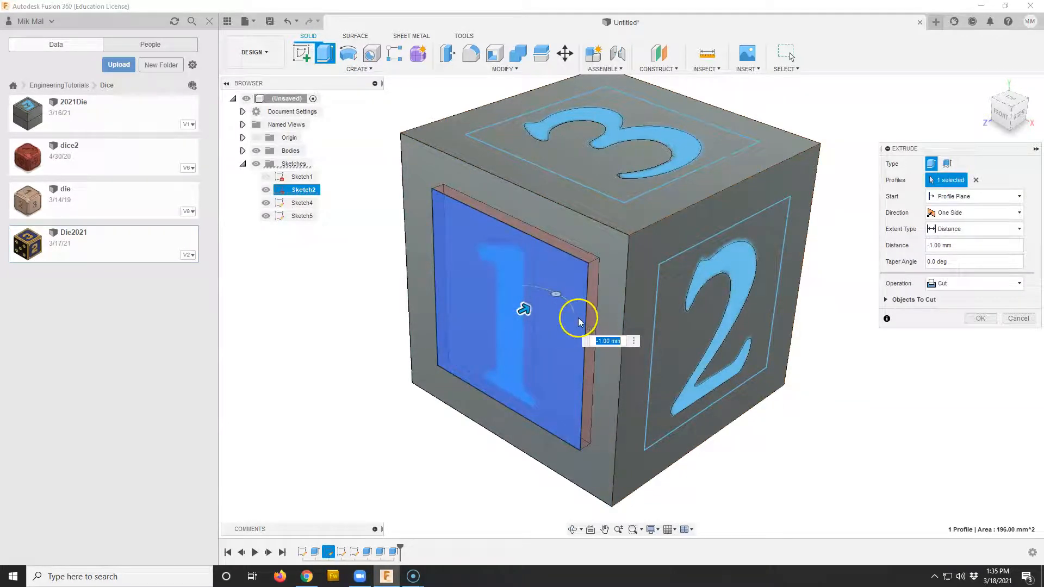
key("Return")
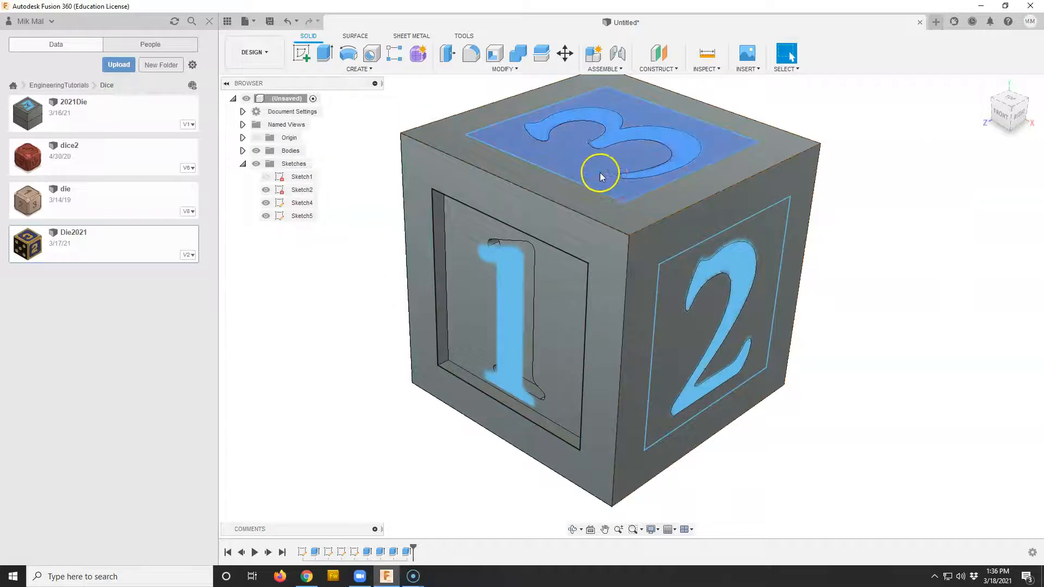
- Extrude the square around the number 3 on the top face as a cut 1 mm deep
left_click(600, 172)
left_click(325, 53)
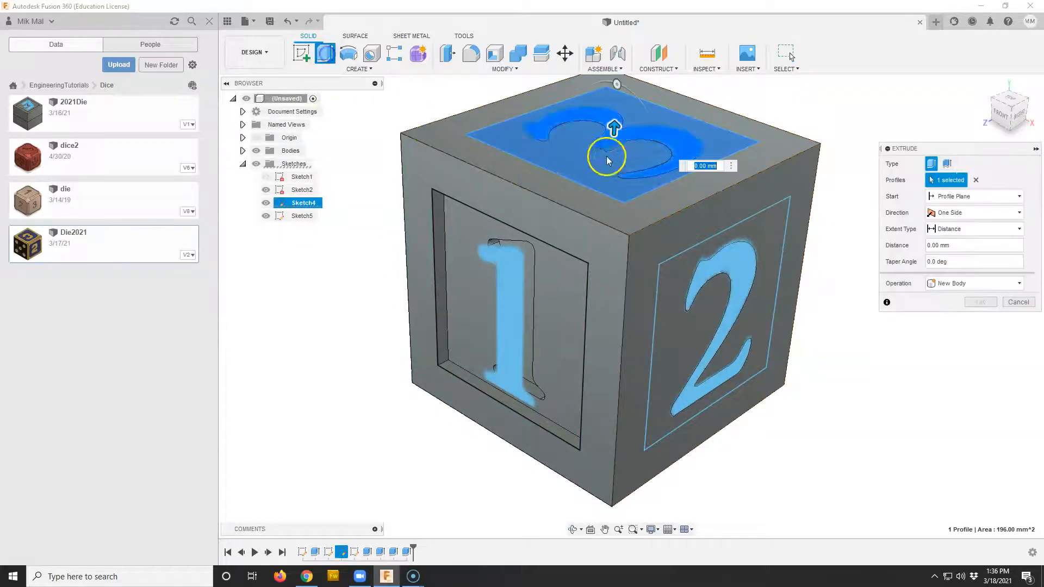
left_click_drag(614, 134, 612, 158)
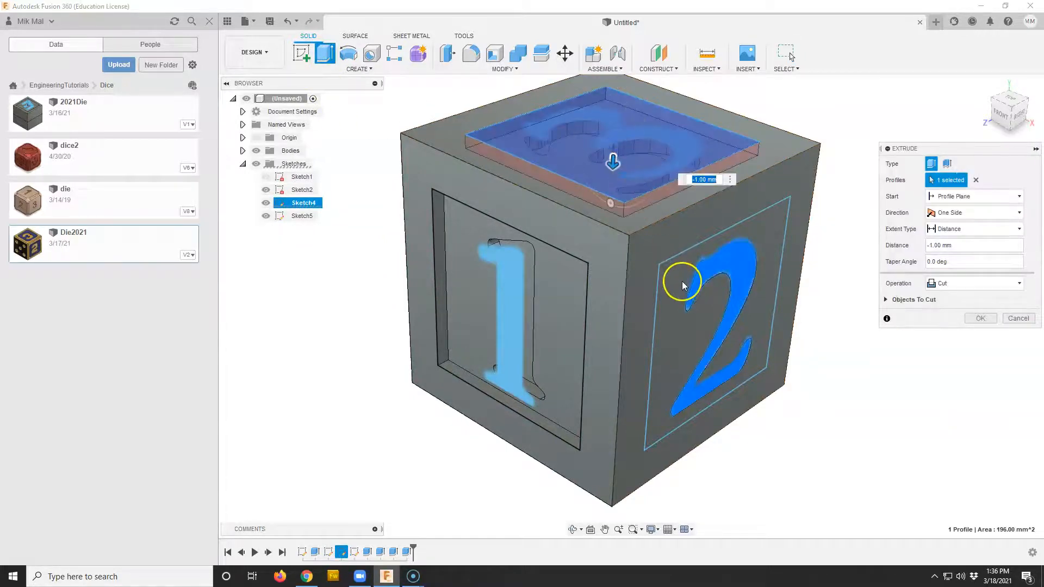
key("Return")
- Extrude the square around the number 2 on the right face as a cut 1 mm deep
left_click(325, 53)
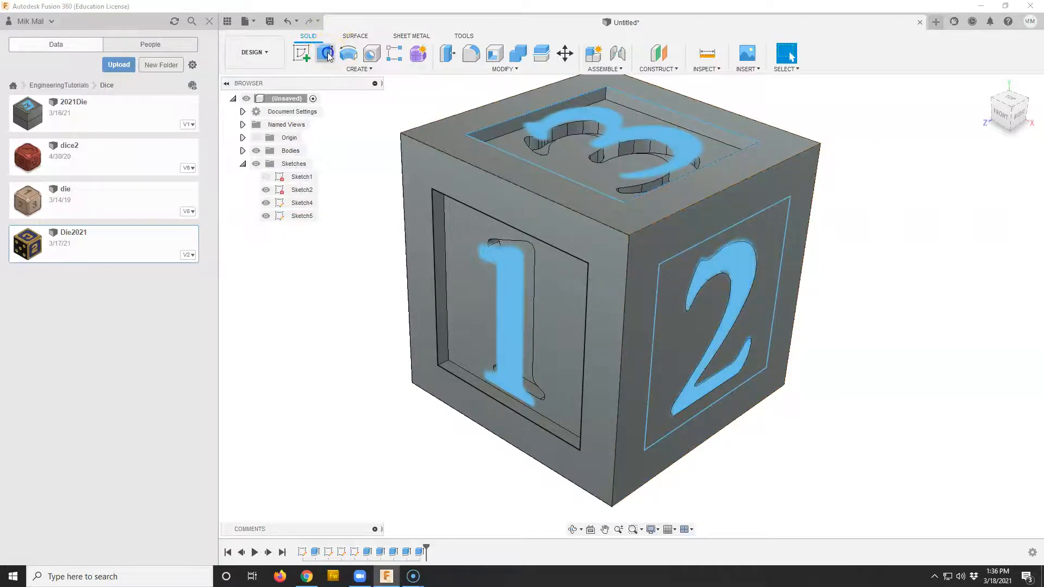
left_click(674, 288)
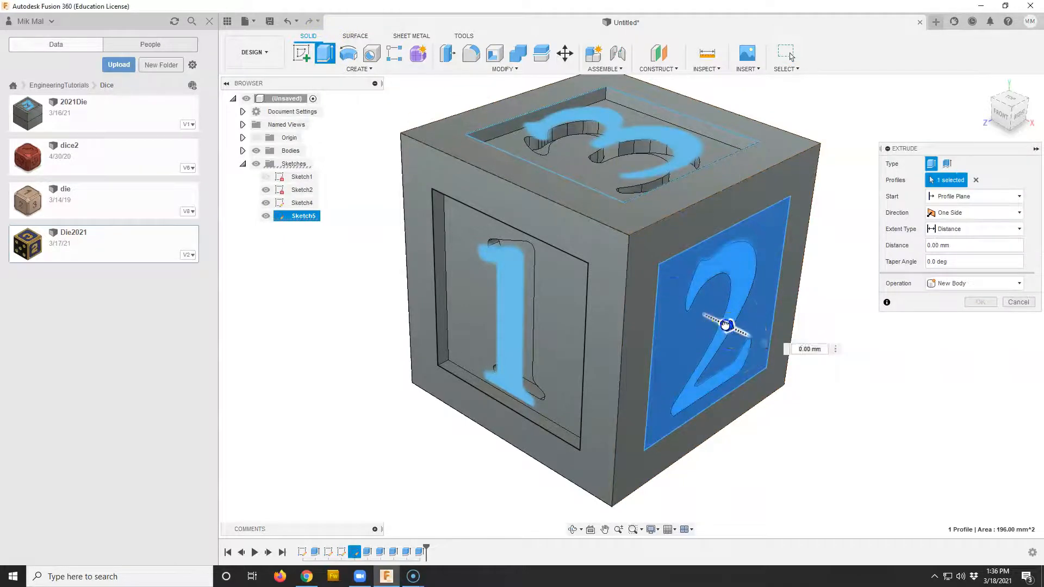
left_click_drag(725, 326, 722, 323)
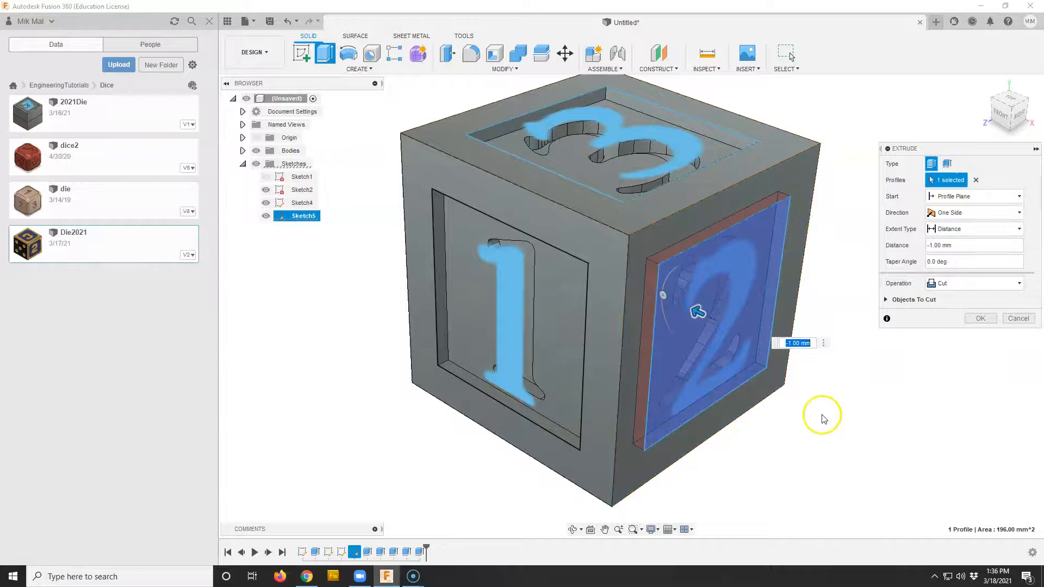
key("Return")
- Hide Sketch2, Sketch4 and Sketch5 so only the solid die is displayed
mouse_move(869, 365)
middle_mouse_down("shift")
mouse_move(850, 365)
mouse_move(862, 373)
middle_mouse_up("shift")
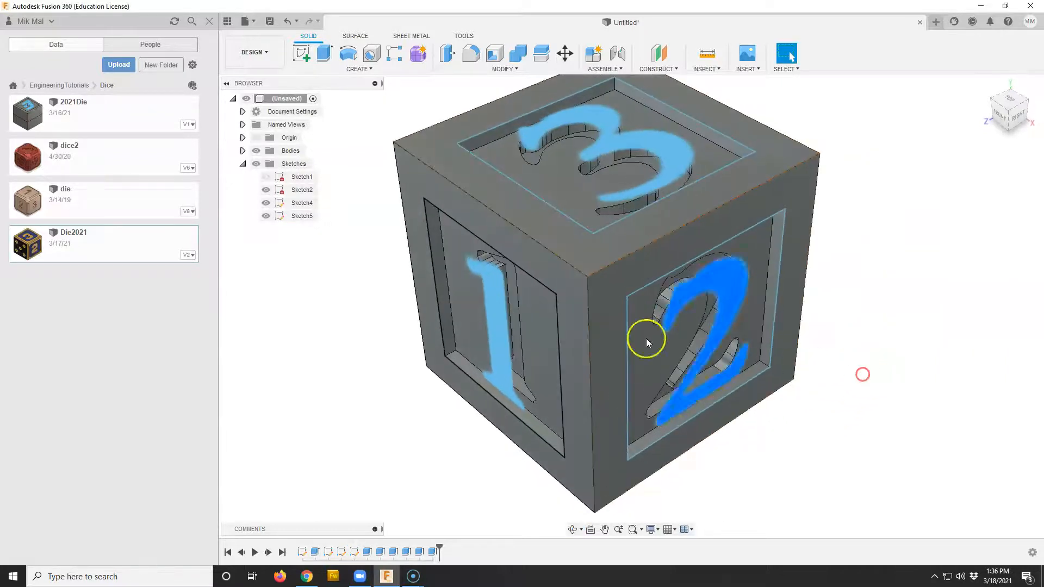
left_click(266, 190)
left_click(265, 203)
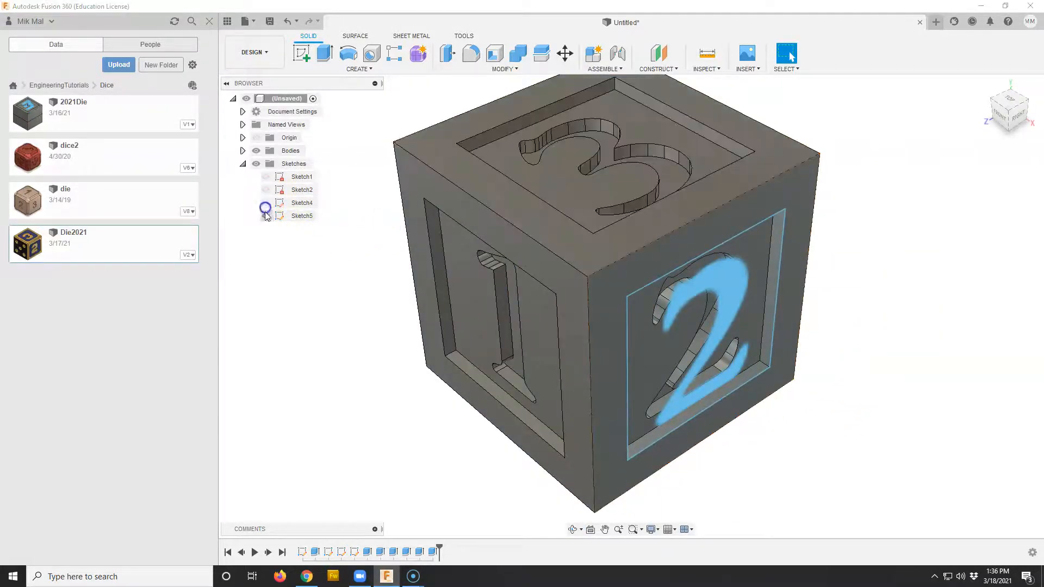
left_click(266, 216)
mouse_move(343, 376)
middle_mouse_down("shift")
mouse_move(368, 349)
mouse_move(357, 362)
middle_mouse_up("shift")
middle_click_drag(341, 408, 322, 431, "shift")
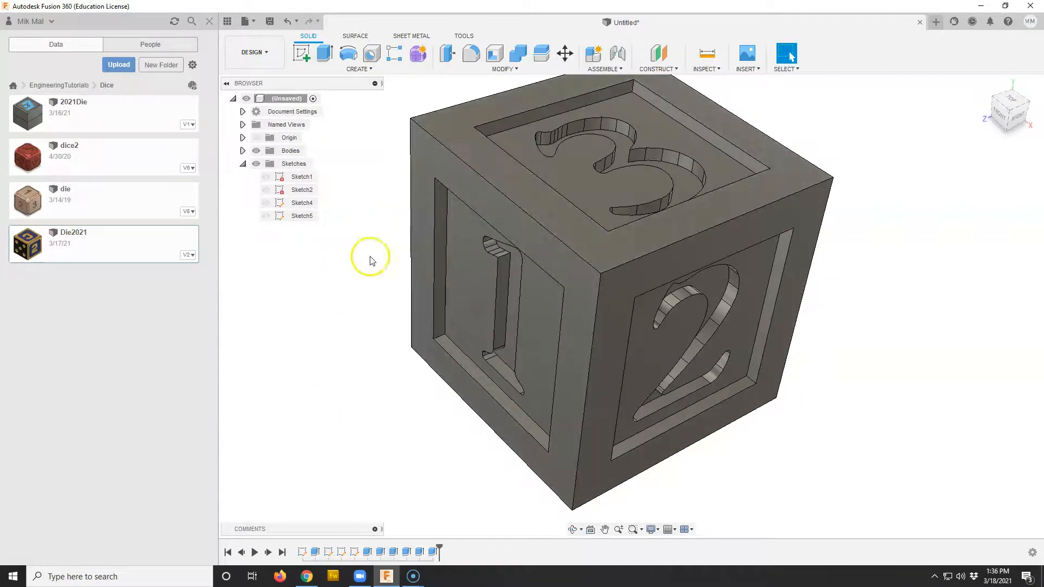
middle_click_drag(337, 315, 338, 322, "shift")
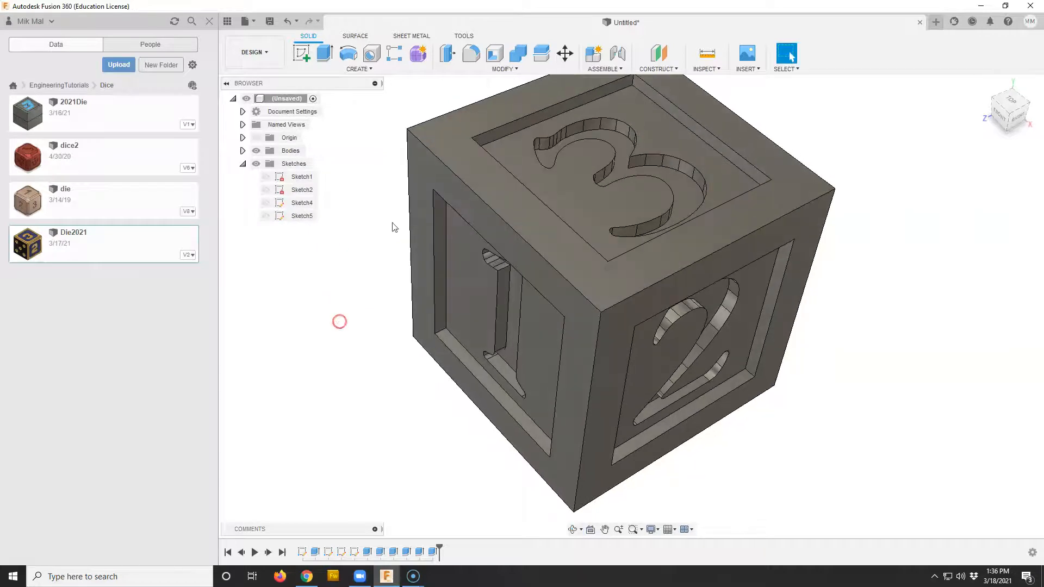
- Fillet the four inner corner edges of the square recess around the number 3 with a 2.5 mm radius
left_click(470, 55)
middle_click_drag(571, 144, 635, 179, "shift")
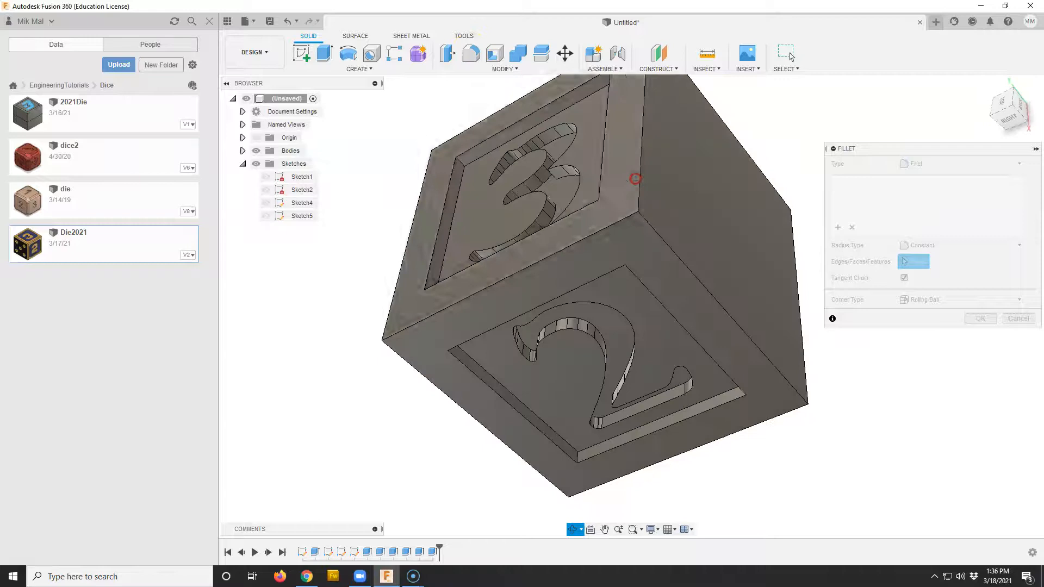
left_click(460, 163)
middle_click_drag(494, 182, 443, 320, "shift")
left_click(443, 339)
left_click(501, 234)
middle_click_drag(501, 234, 553, 345, "shift")
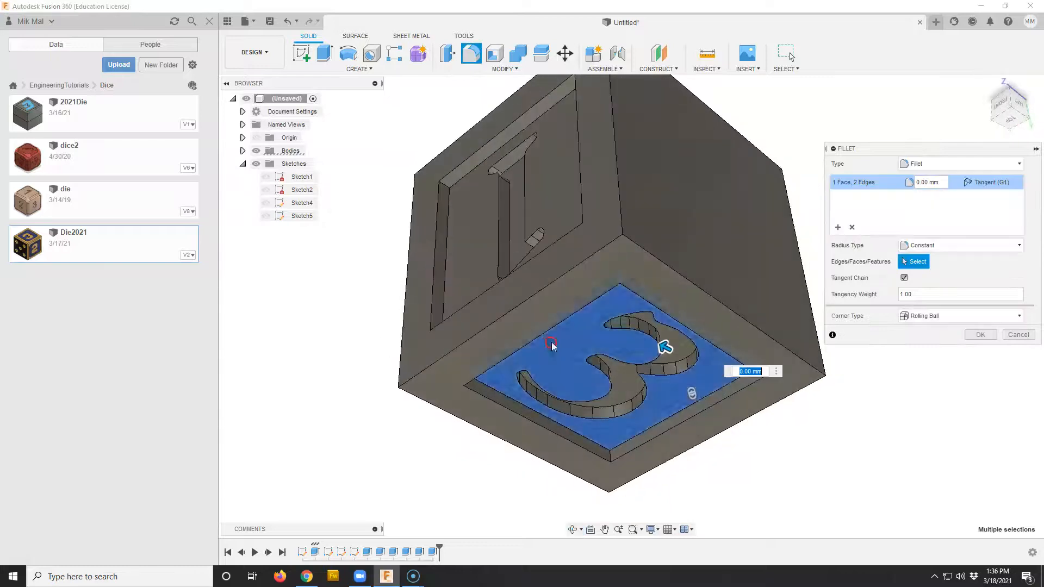
left_click(592, 325)
left_click(612, 460)
middle_click_drag(612, 459, 730, 361, "shift")
left_click(768, 347)
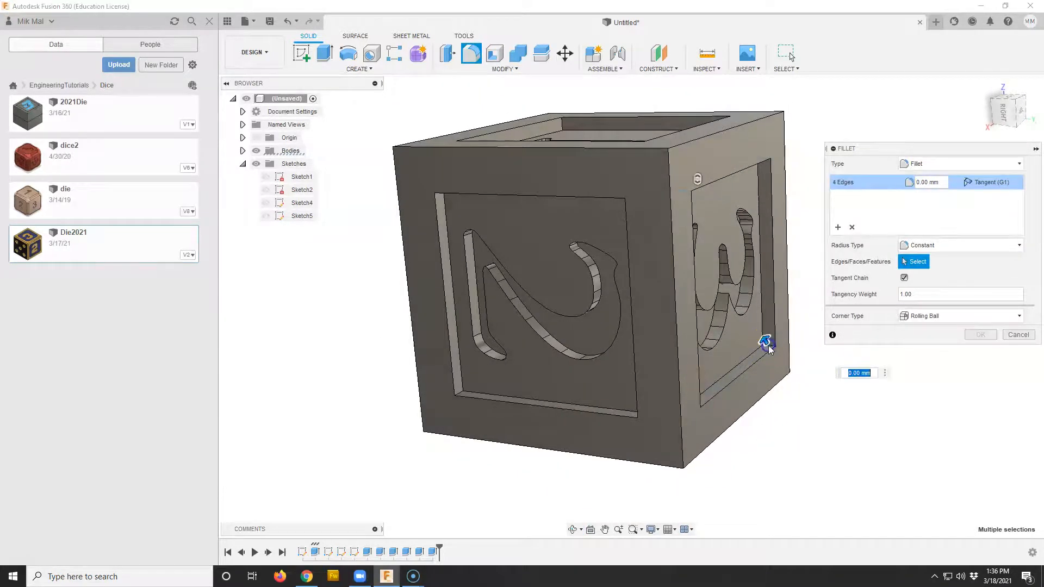
middle_click_drag(798, 389, 783, 327, "shift")
middle_click_drag(739, 429, 774, 415, "shift")
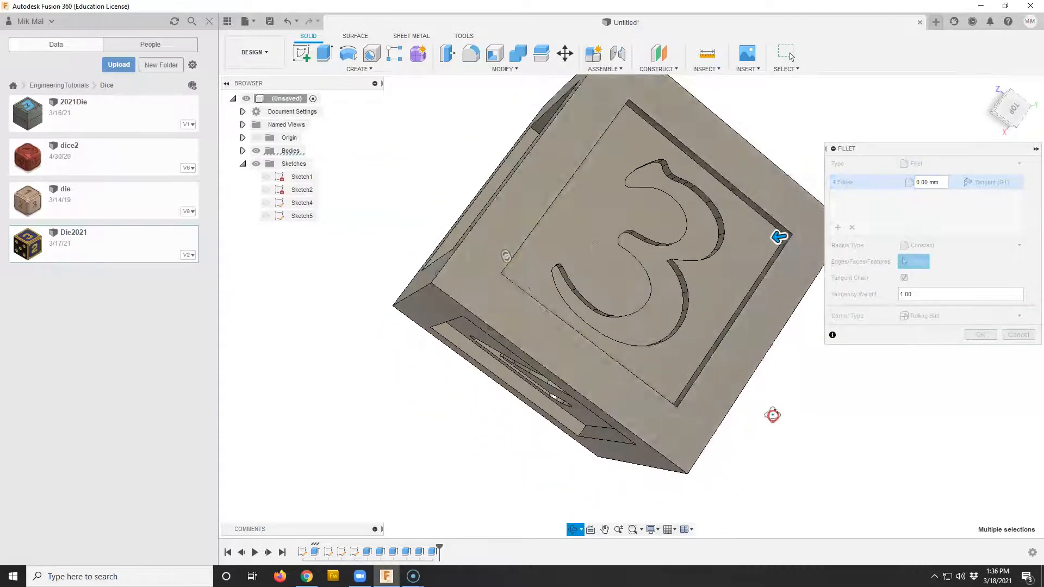
left_click_drag(777, 236, 763, 240)
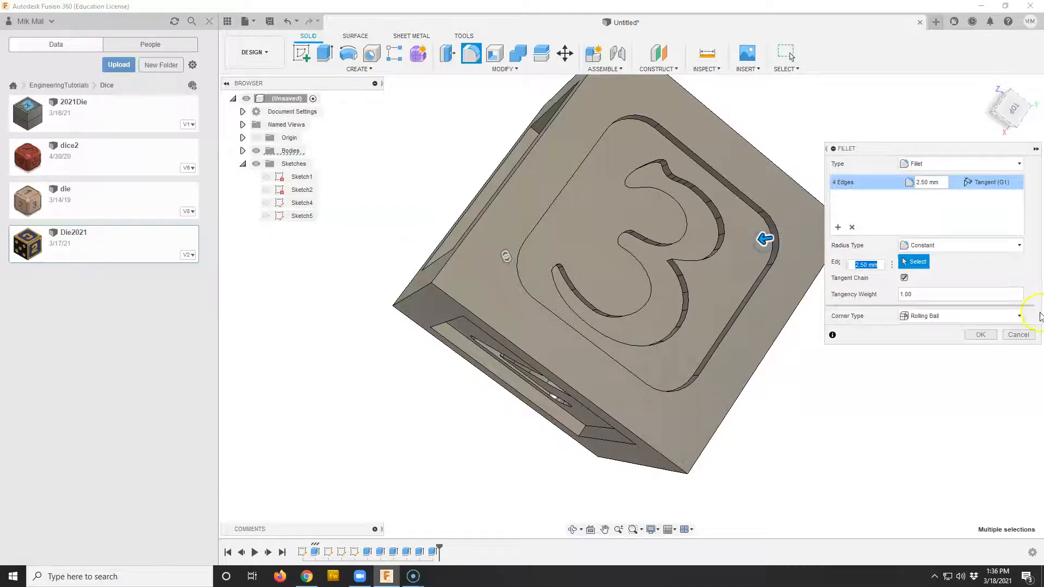
left_click(979, 334)
- Start a sketch on the blank left face opposite the number 2 and draw a 4 mm diameter circle near its upper-left corner
middle_click_drag(782, 451, 848, 491, "shift")
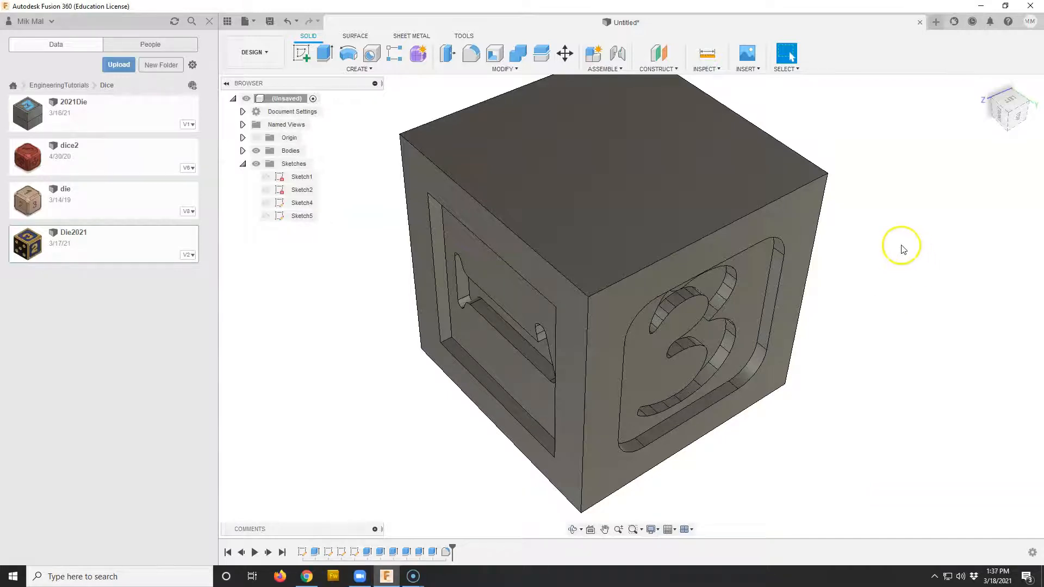
left_click(301, 53)
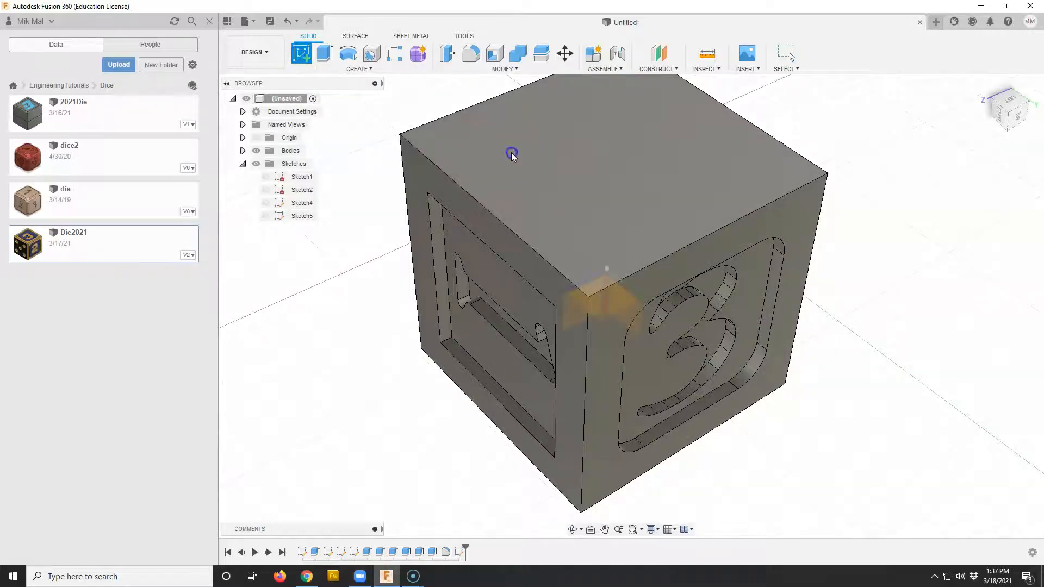
left_click(512, 154)
left_click(1012, 102)
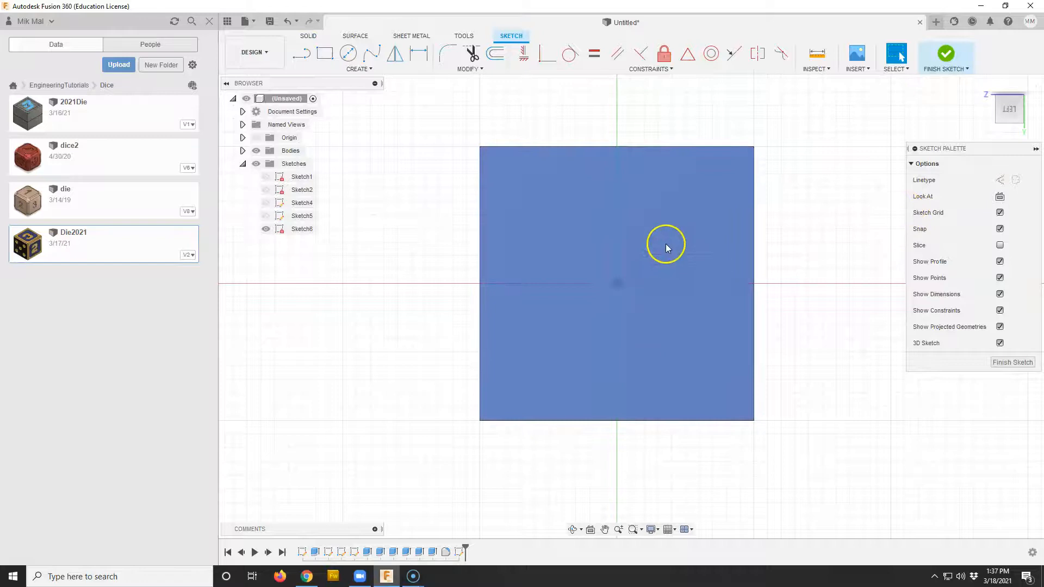
left_click(347, 57)
left_click(546, 202)
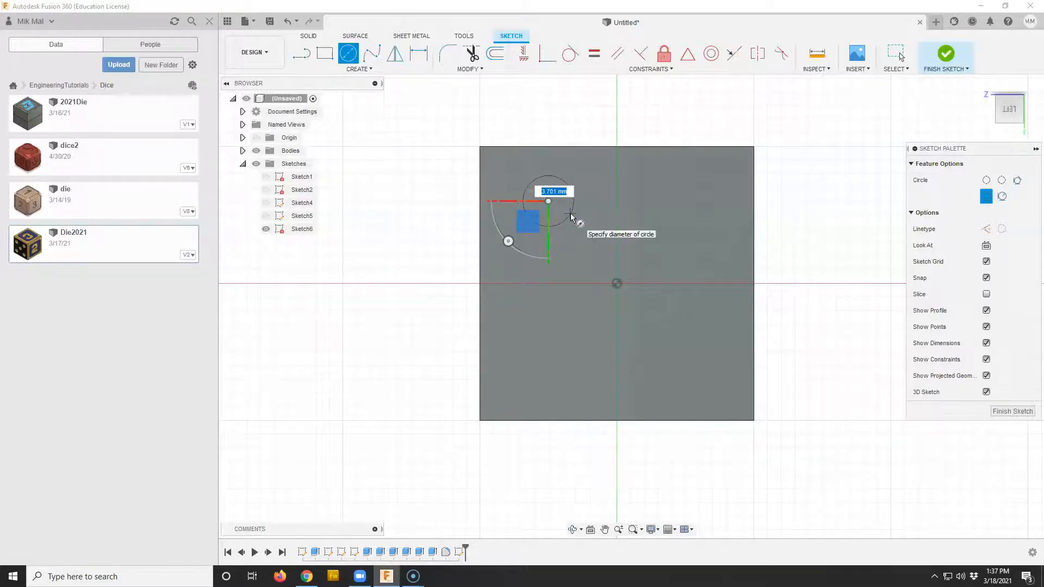
key("Tab")
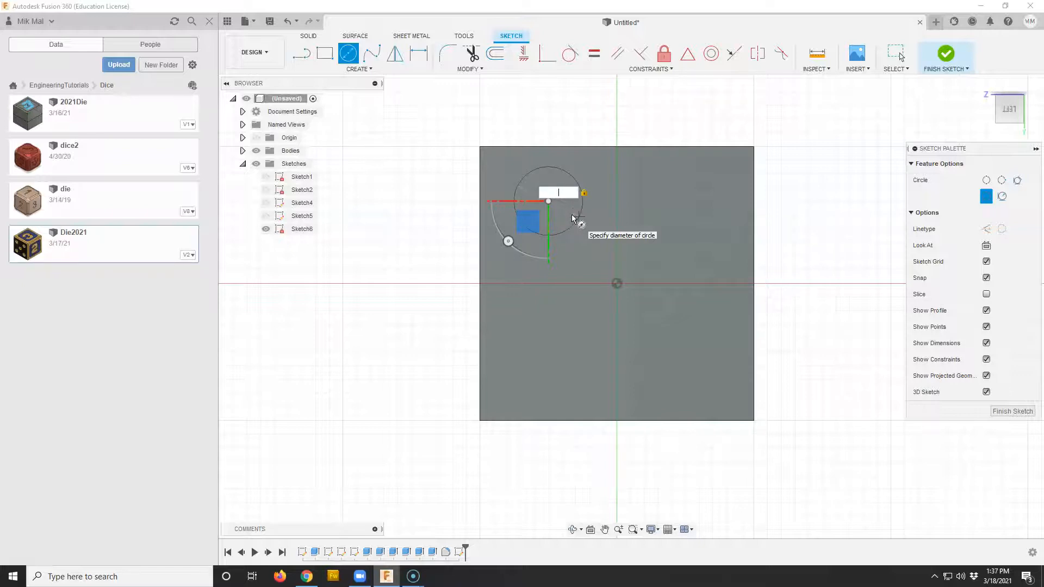
key("Return")
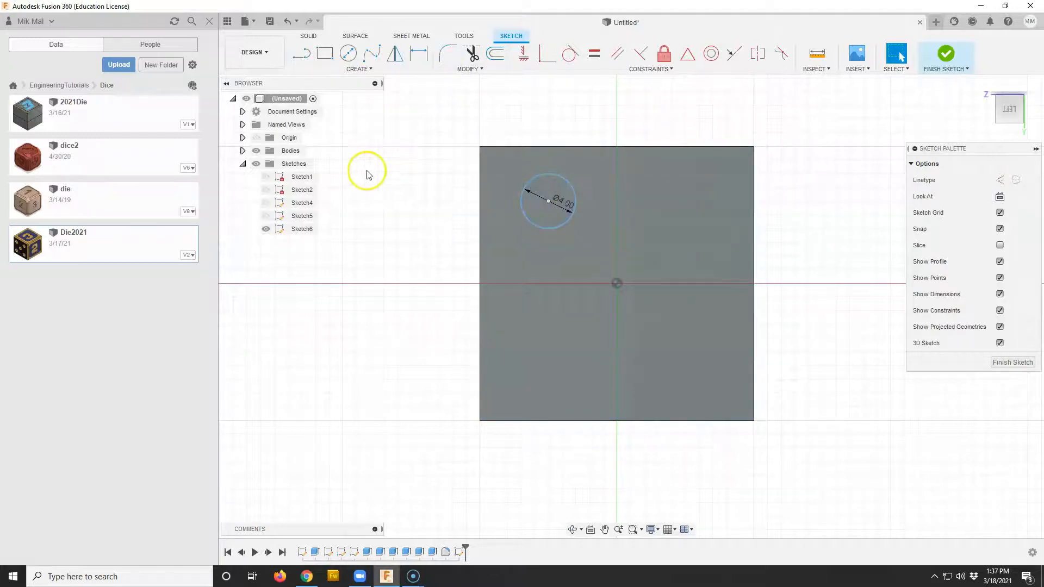
- Dimension the circle's centre 5 mm from the left edge and 5 mm from the upper edge of the face
left_click(364, 69)
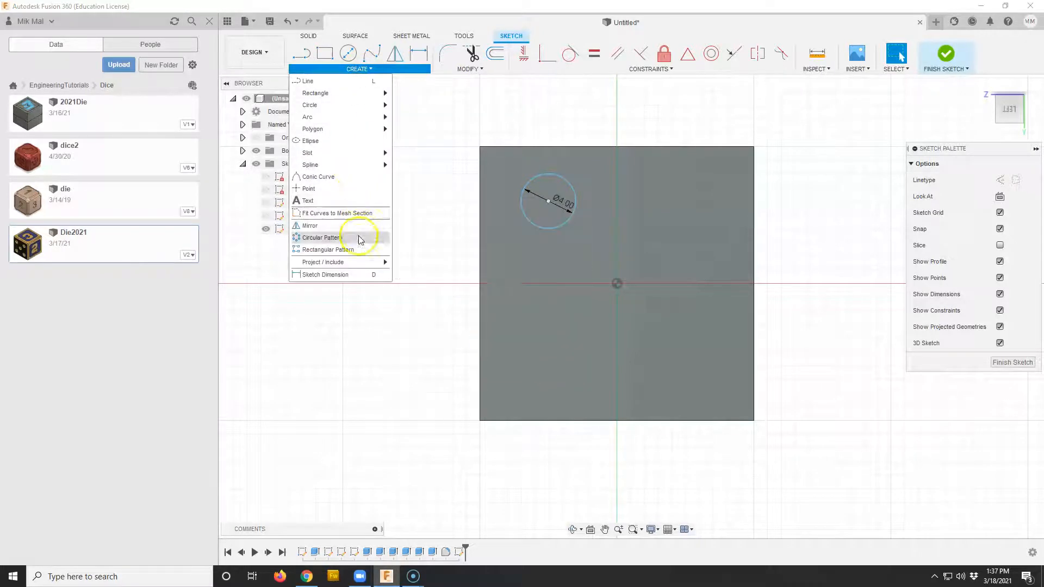
left_click(348, 275)
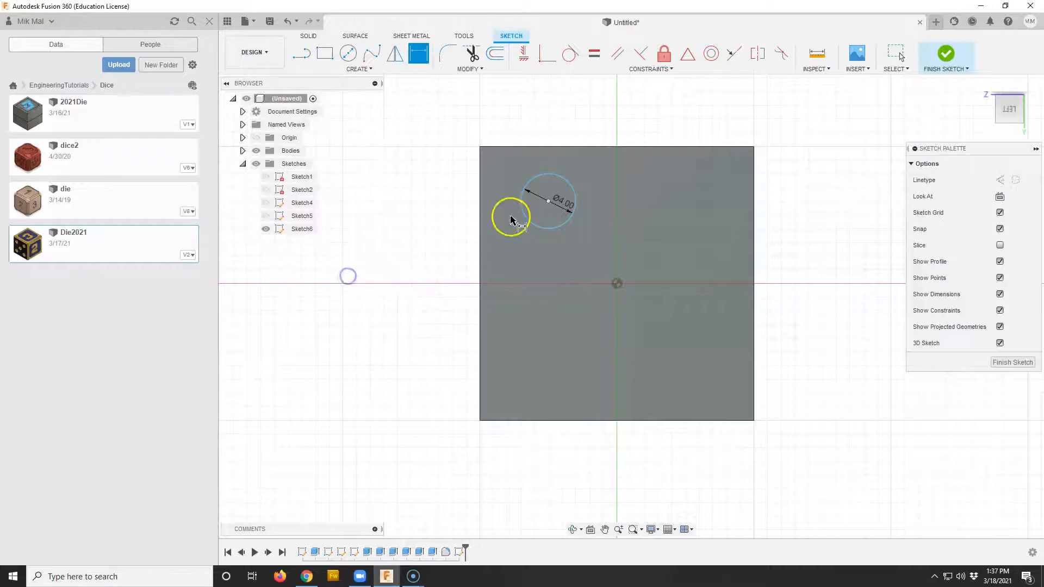
left_click(480, 222)
left_click(547, 207)
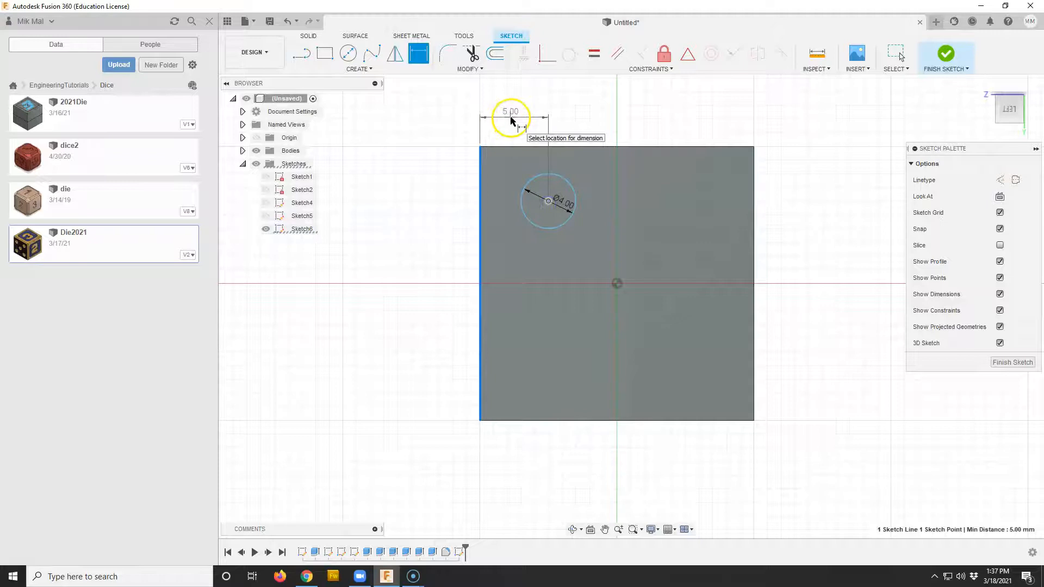
left_click(511, 120)
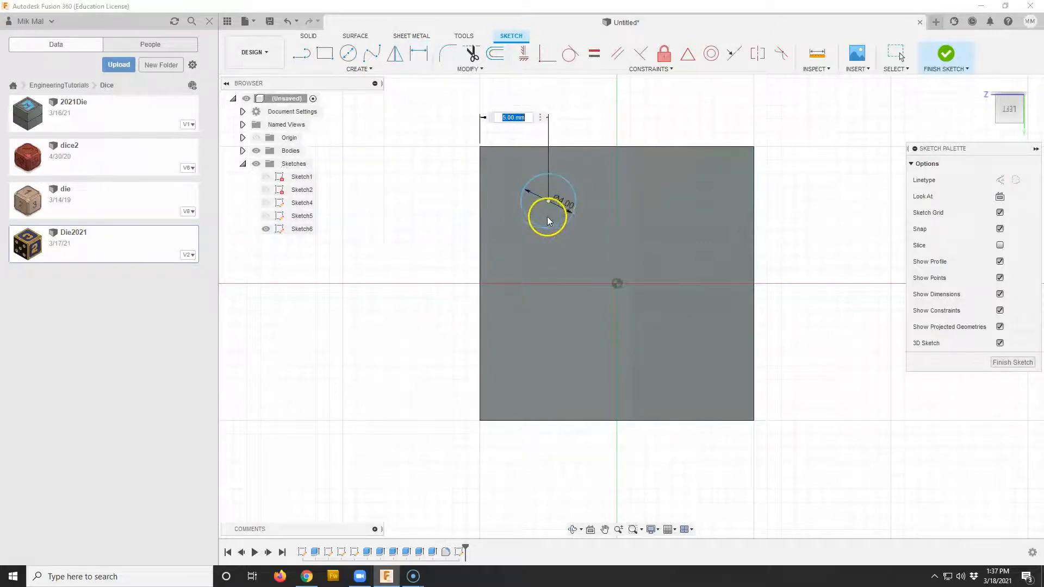
key("Return")
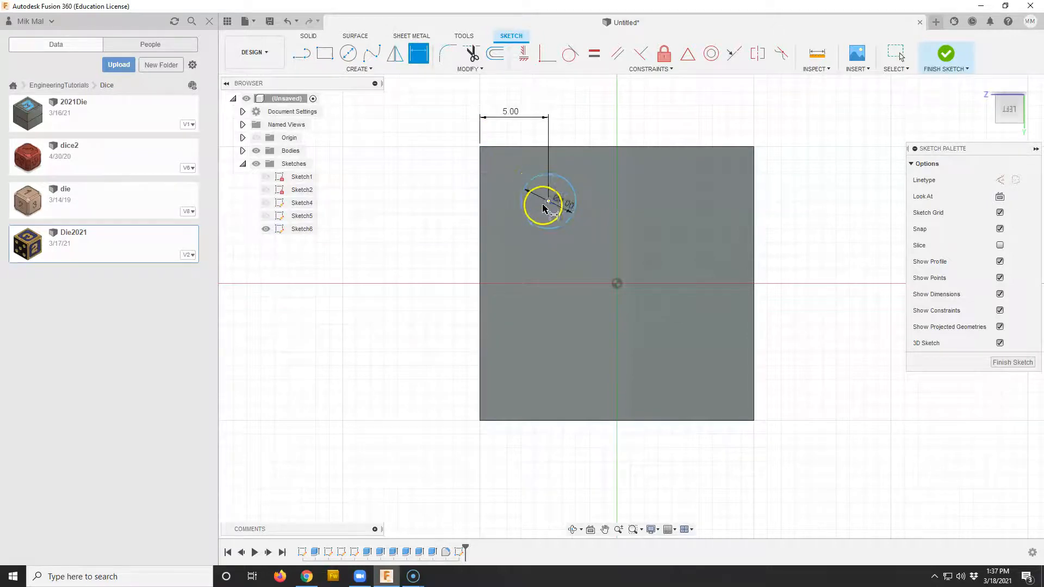
left_click(596, 146)
left_click(548, 201)
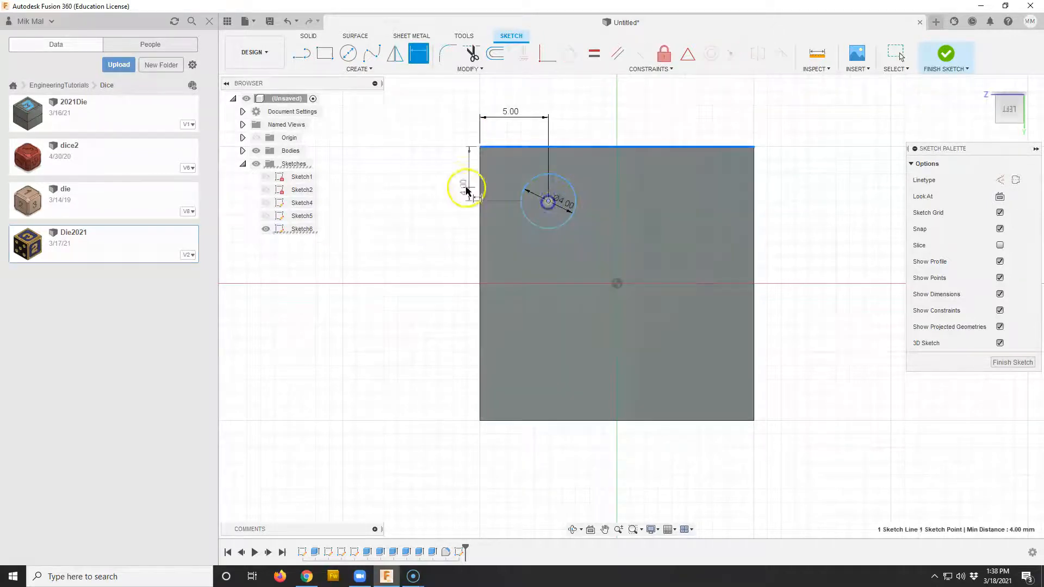
left_click(442, 175)
type("5")
key("Return")
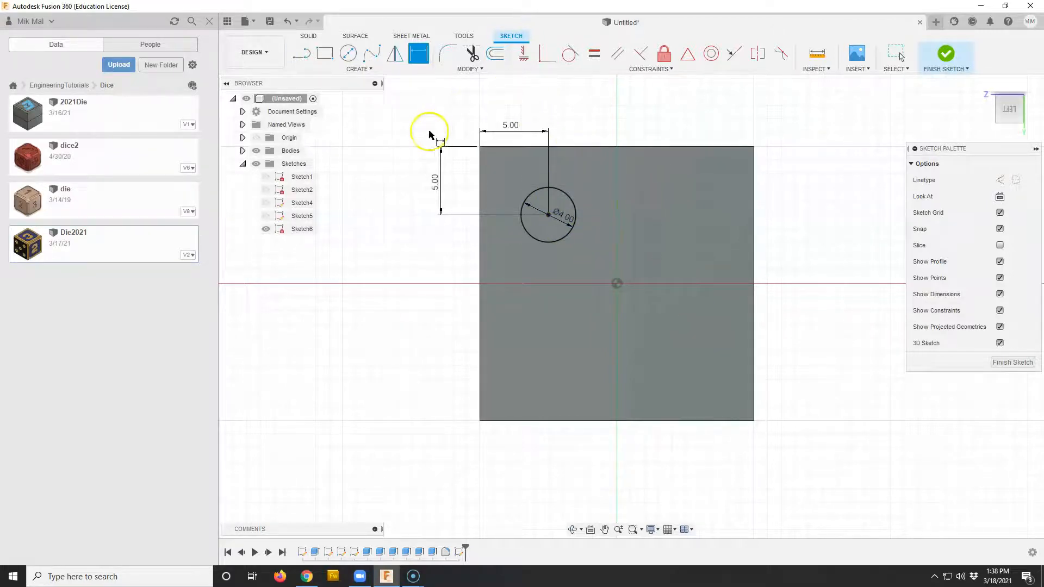
- Show the origin geometry and mirror the circle across the vertical origin axis onto the right half of the face
left_click(396, 58)
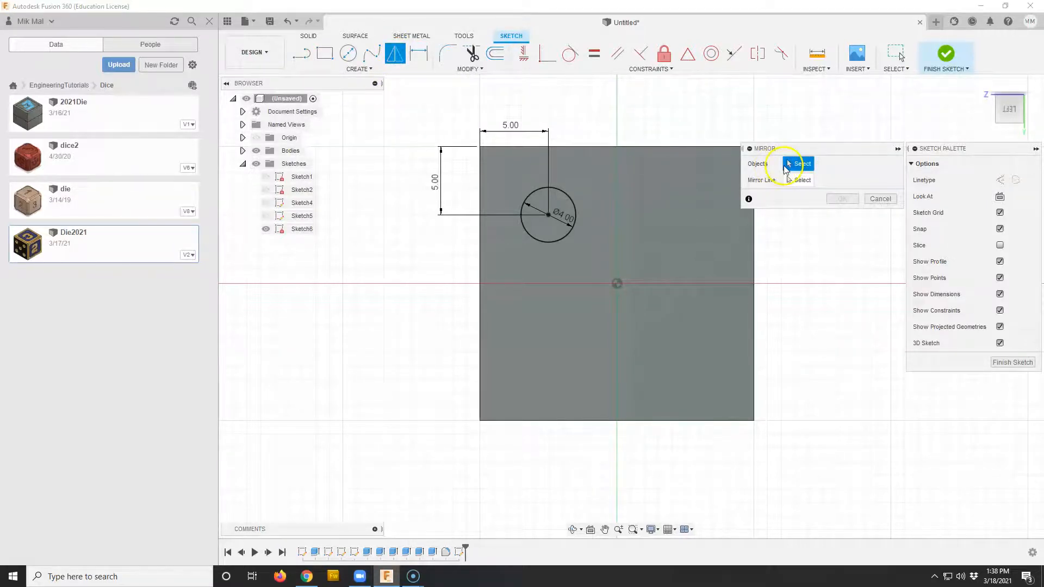
left_click(560, 198)
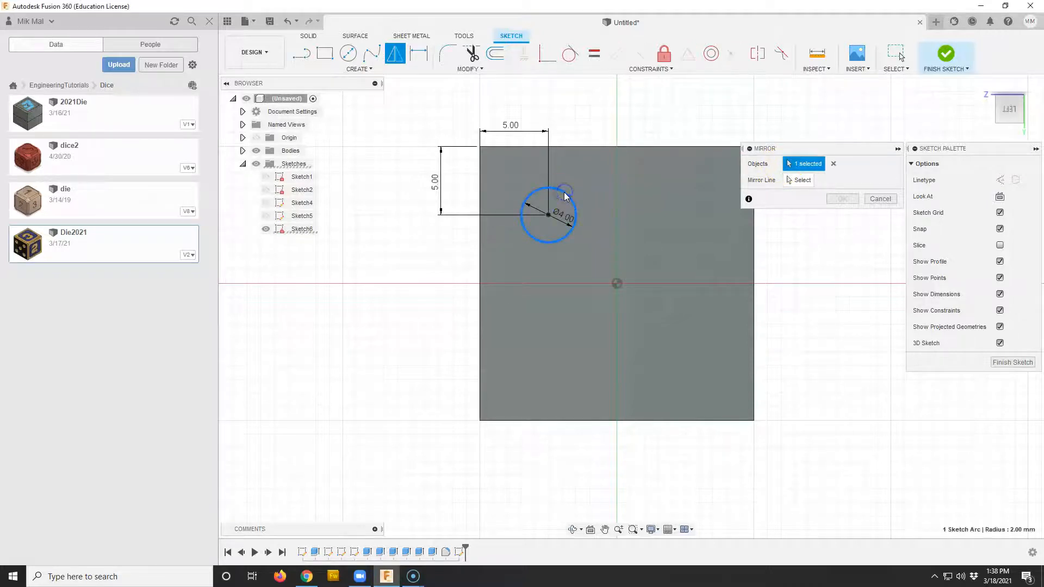
left_click(796, 182)
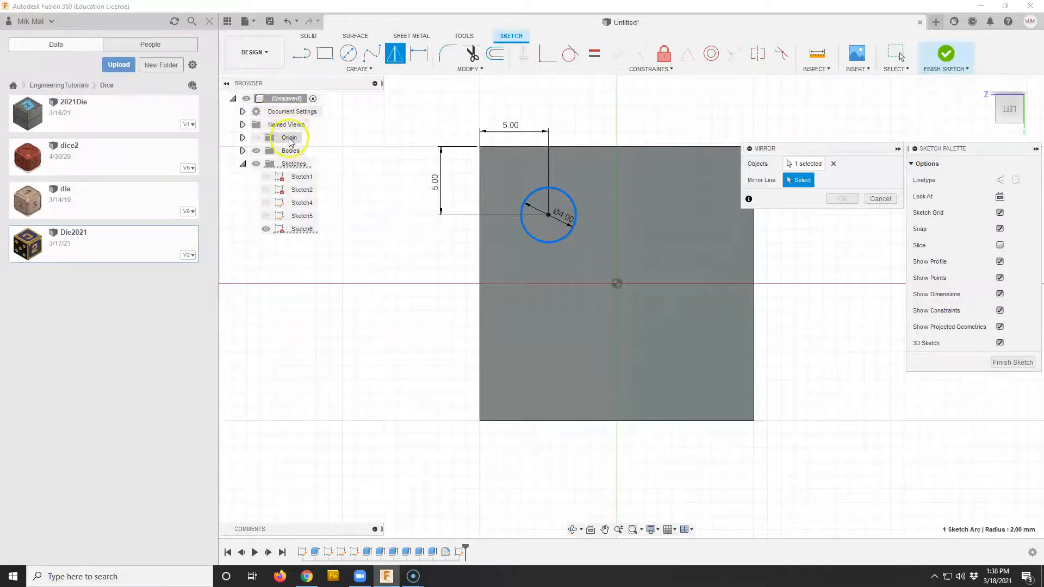
left_click(259, 139)
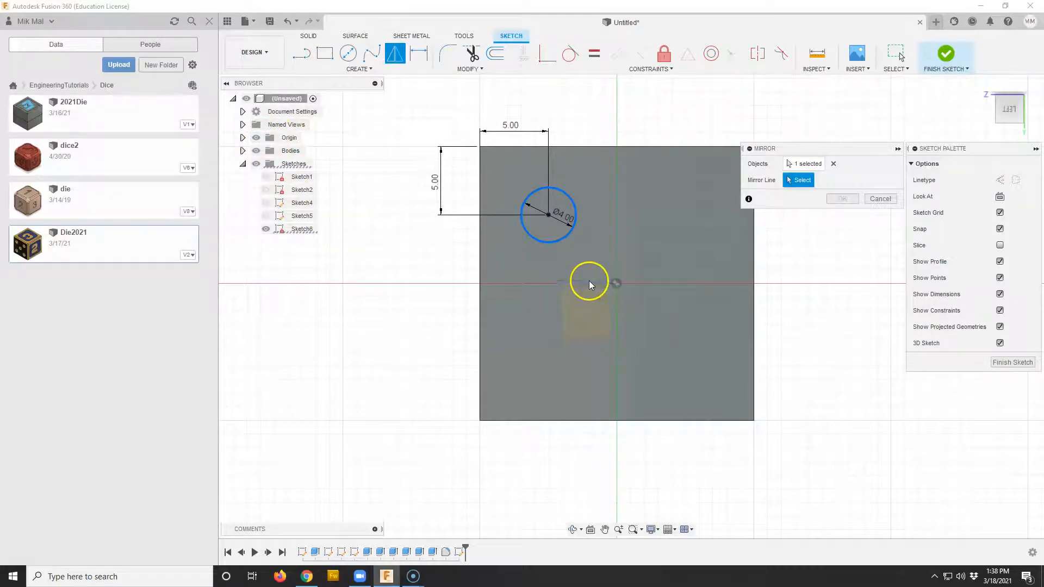
left_click(618, 311)
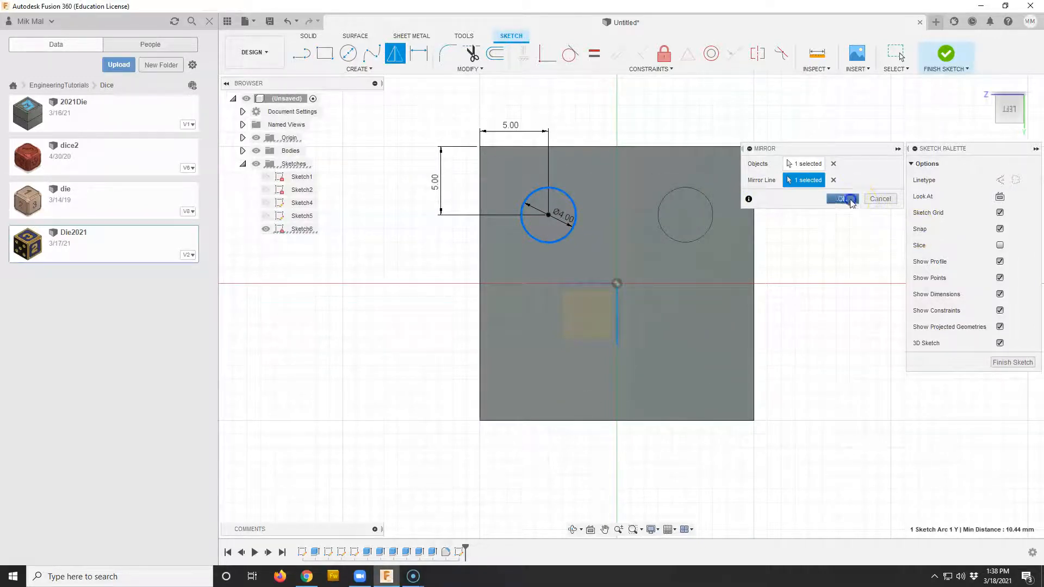
left_click(848, 199)
- Mirror both upper circles across the horizontal origin axis to make four circles on the face
left_click(692, 223)
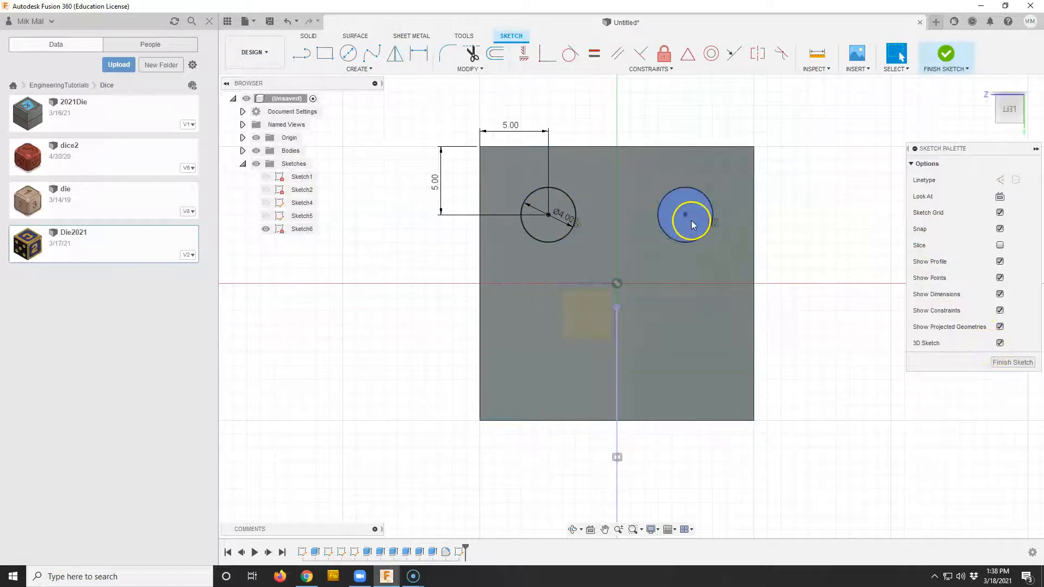
left_click(552, 205)
left_click(613, 225)
left_click(423, 55)
left_click(401, 54)
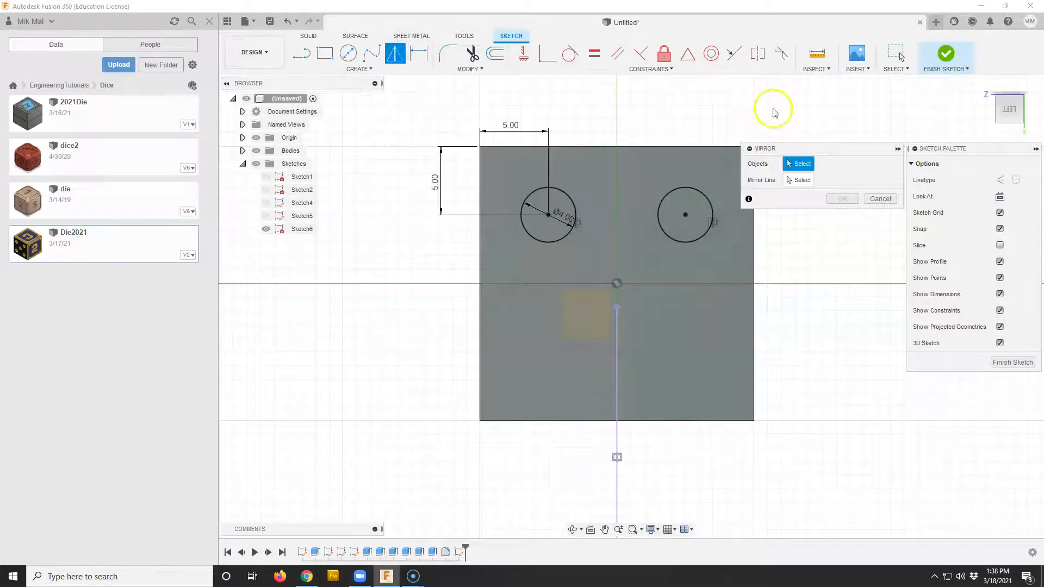
left_click(573, 200)
left_click(668, 192)
left_click(795, 180)
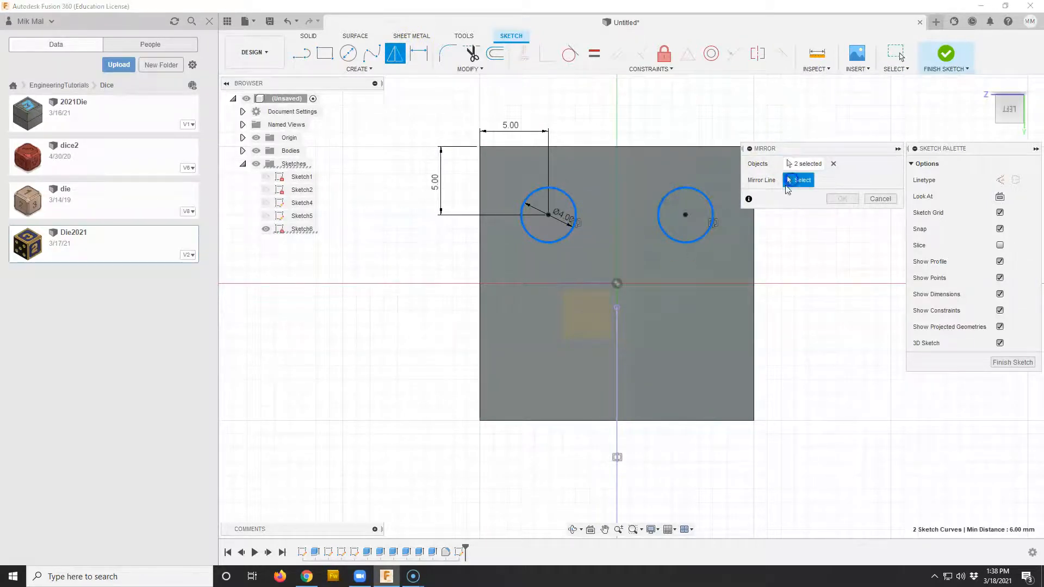
left_click(586, 283)
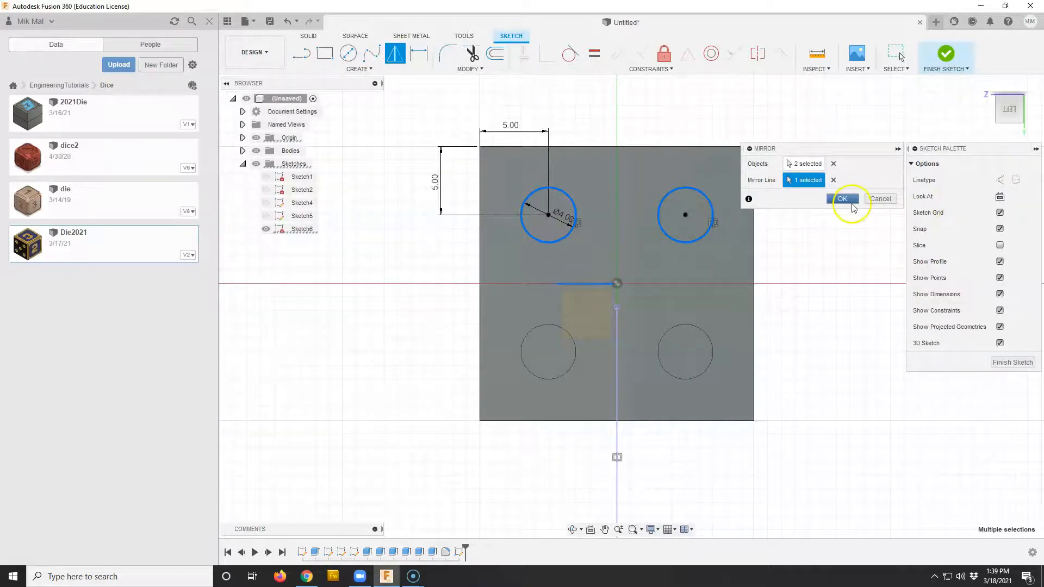
left_click(852, 203)
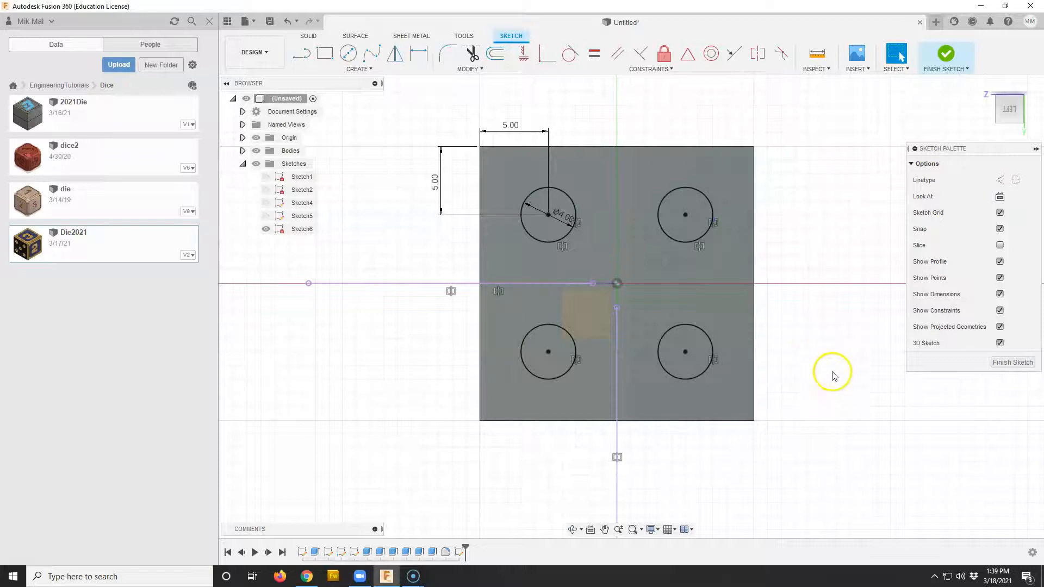
- Set the dimensioned circle's diameter to 5 mm and finish the four-circle sketch
double_click(566, 217)
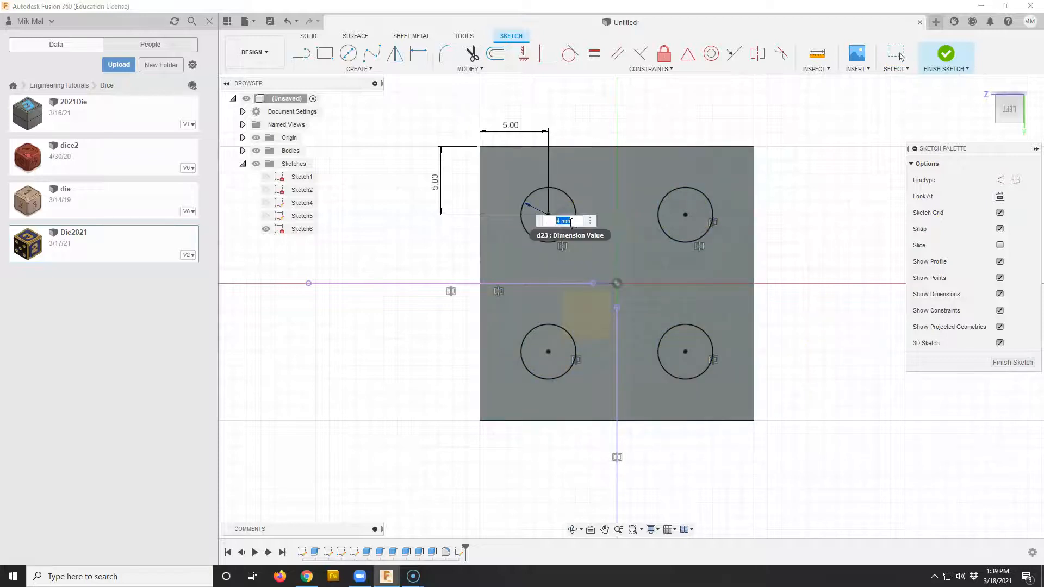
key("Return")
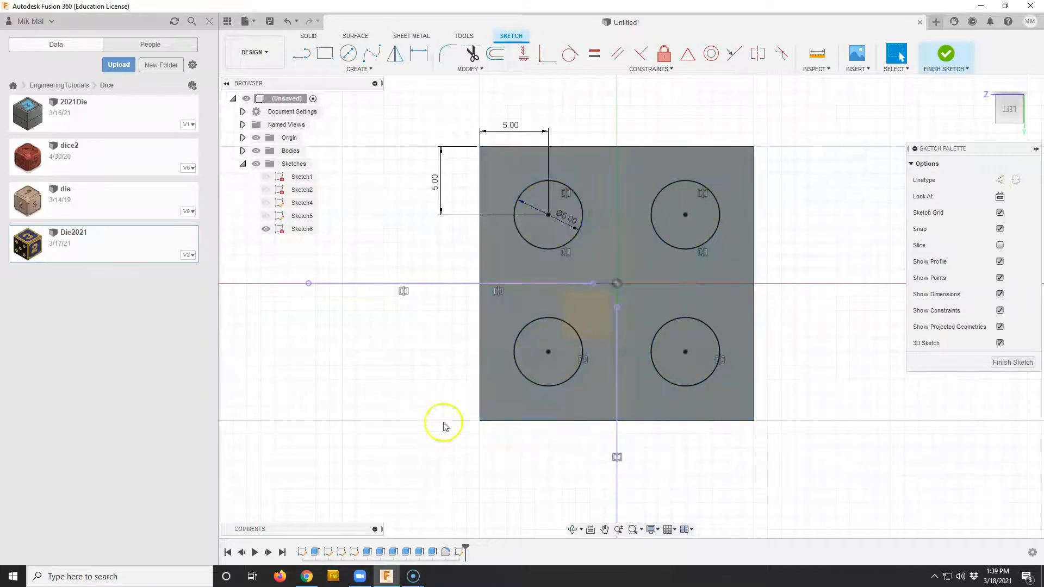
left_click(996, 363)
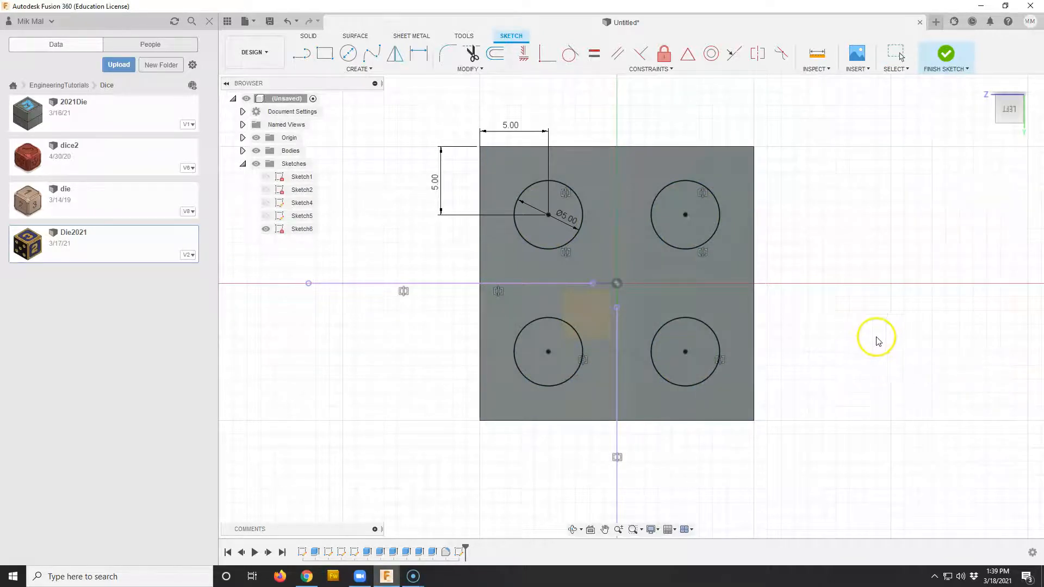
- Start a sketch on the die's bottom face and draw a 4 mm diameter circle near its upper-left corner
mouse_move(840, 359)
middle_mouse_down("shift")
mouse_move(875, 310)
mouse_move(871, 352)
mouse_move(862, 349)
middle_mouse_up("shift")
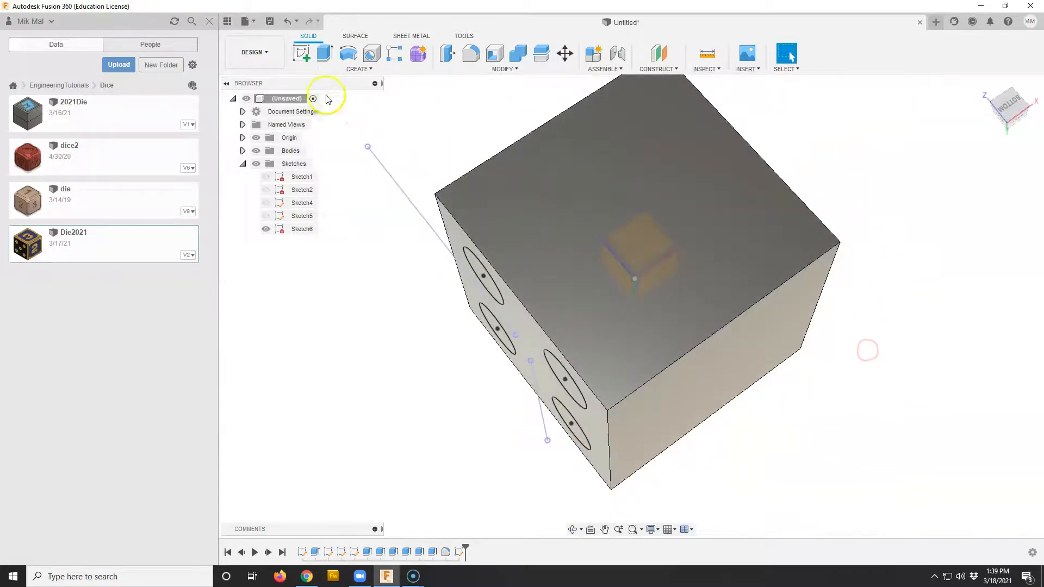
left_click(303, 54)
left_click(613, 140)
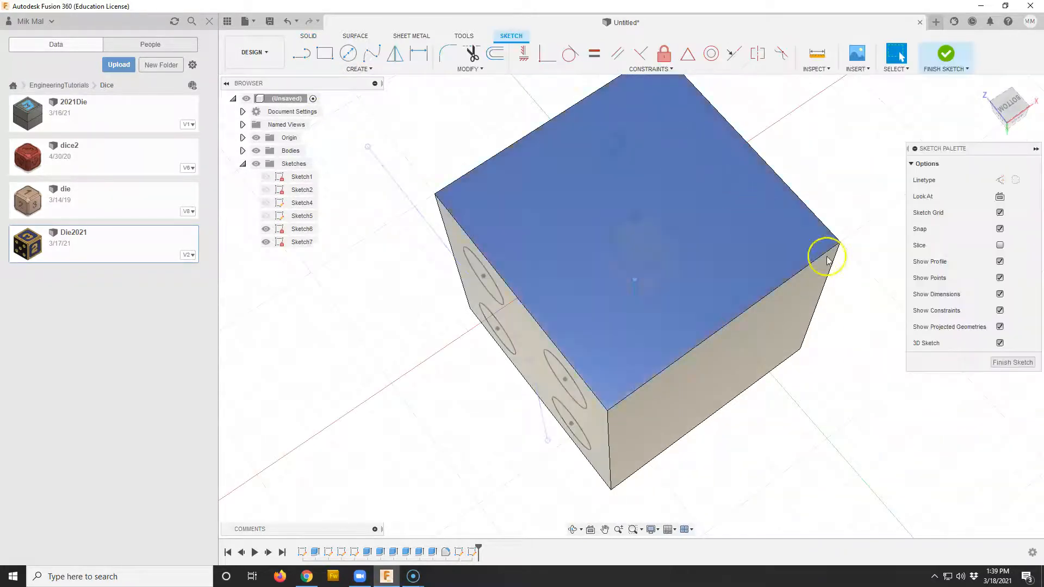
left_click(1009, 103)
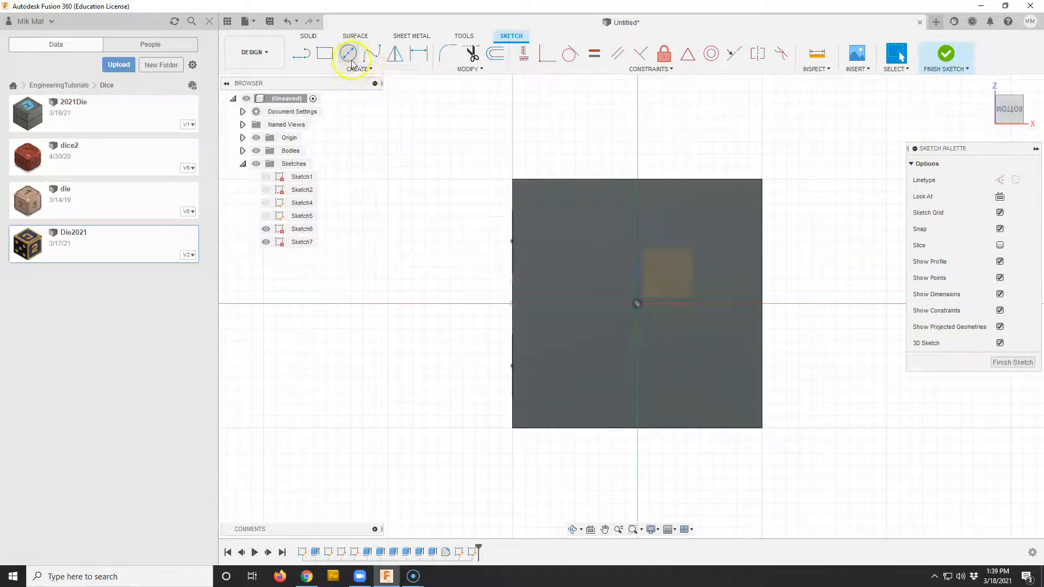
left_click(348, 55)
left_click(570, 232)
left_click(591, 246)
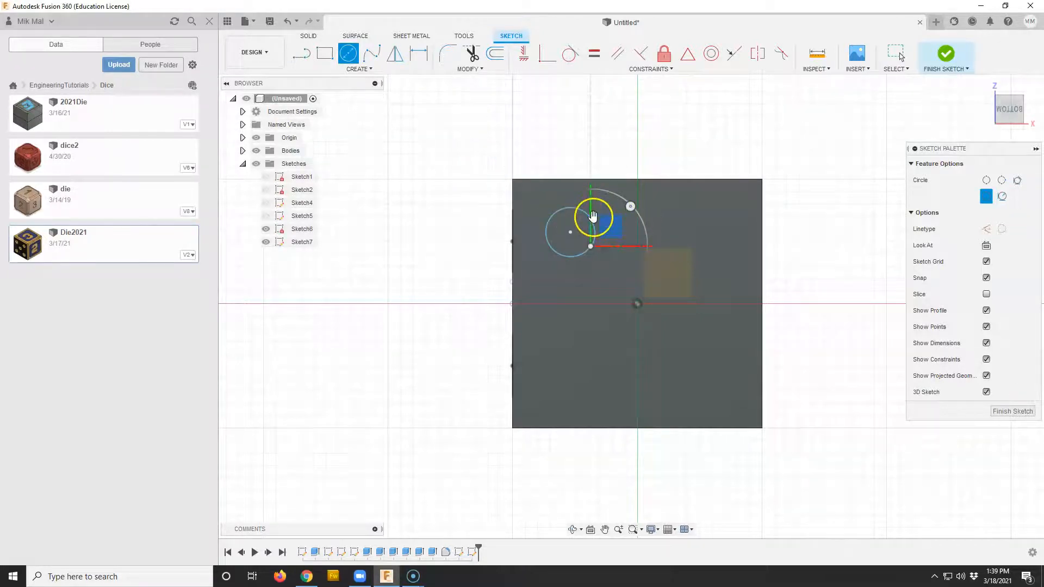
key("d")
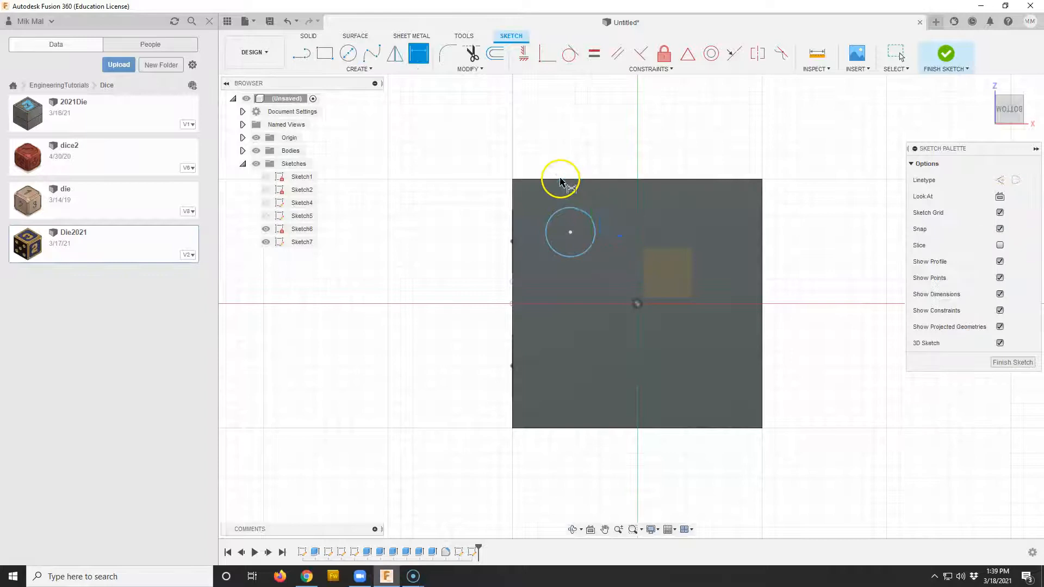
left_click(574, 211)
left_click(469, 172)
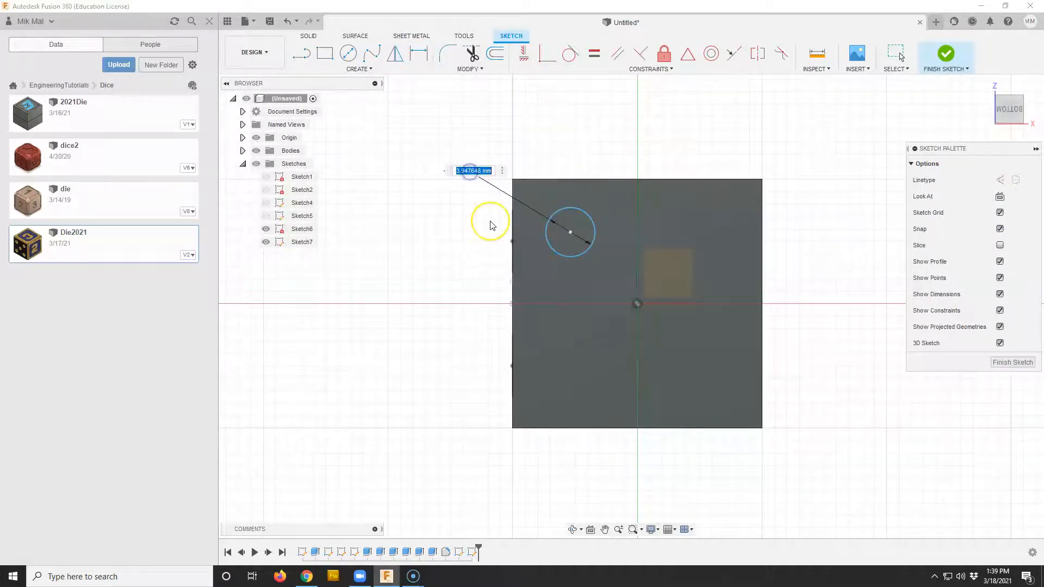
key("Return")
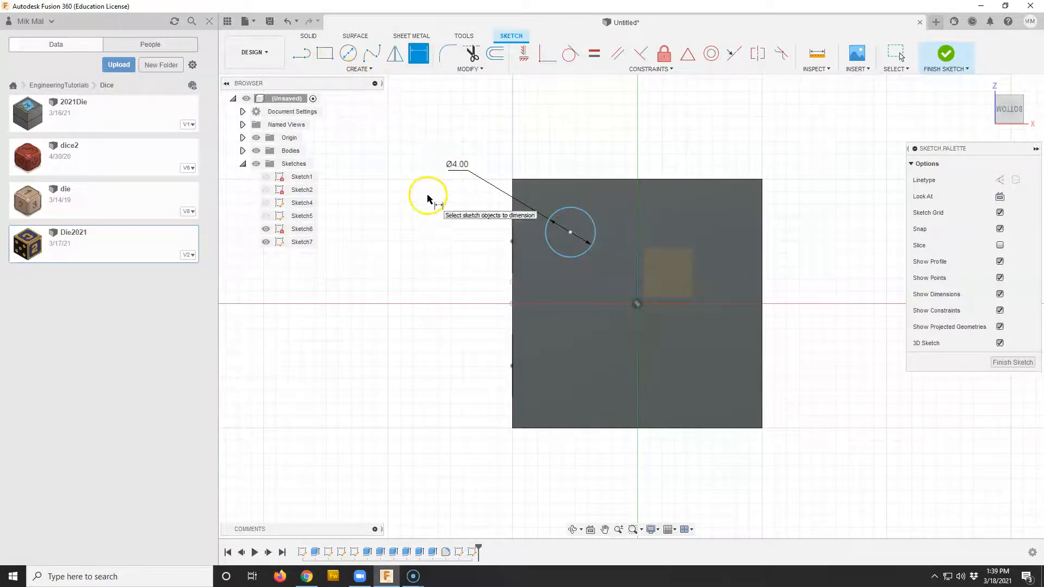
- Dimension the bottom-face circle's centre 5 mm from the left edge and 5 mm from the upper edge
left_click(570, 235)
left_click(512, 234)
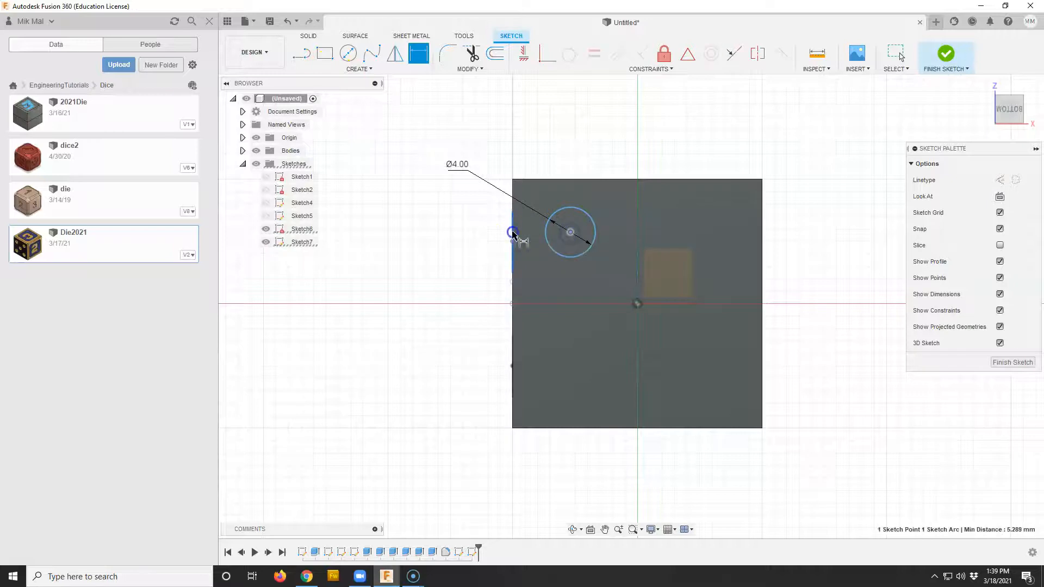
left_click(531, 144)
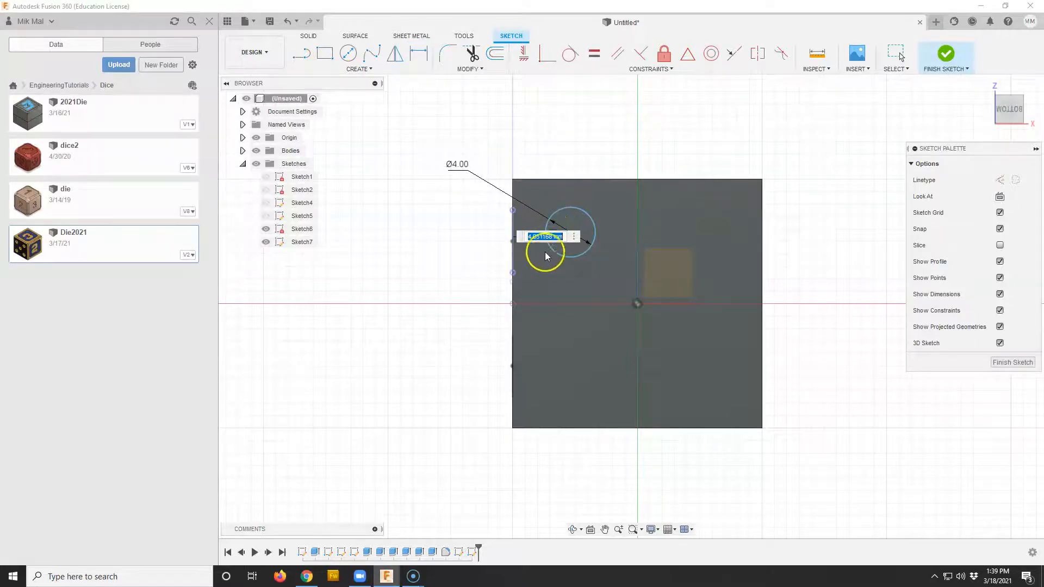
type("5")
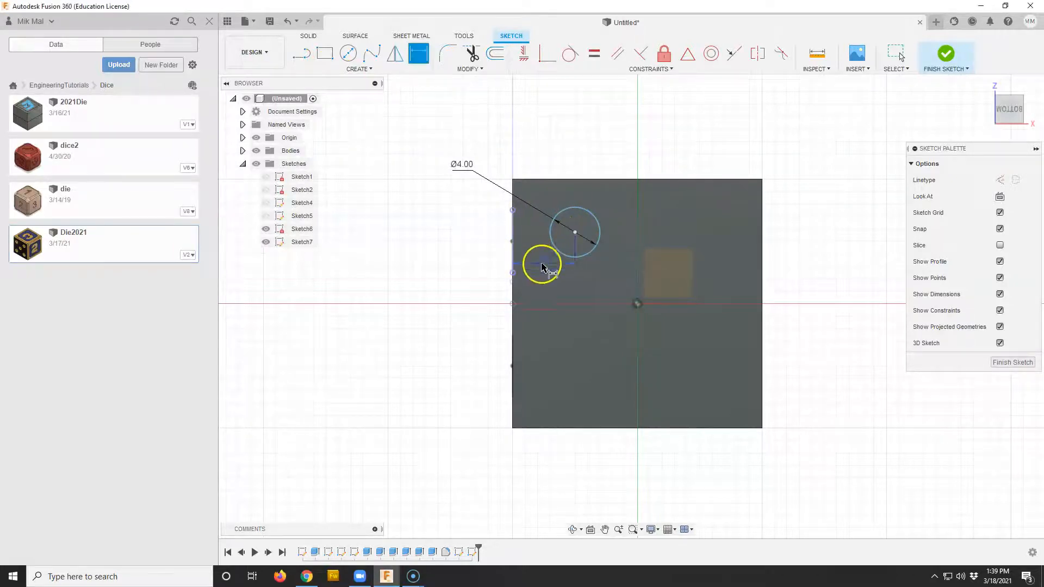
key("Return")
key("d")
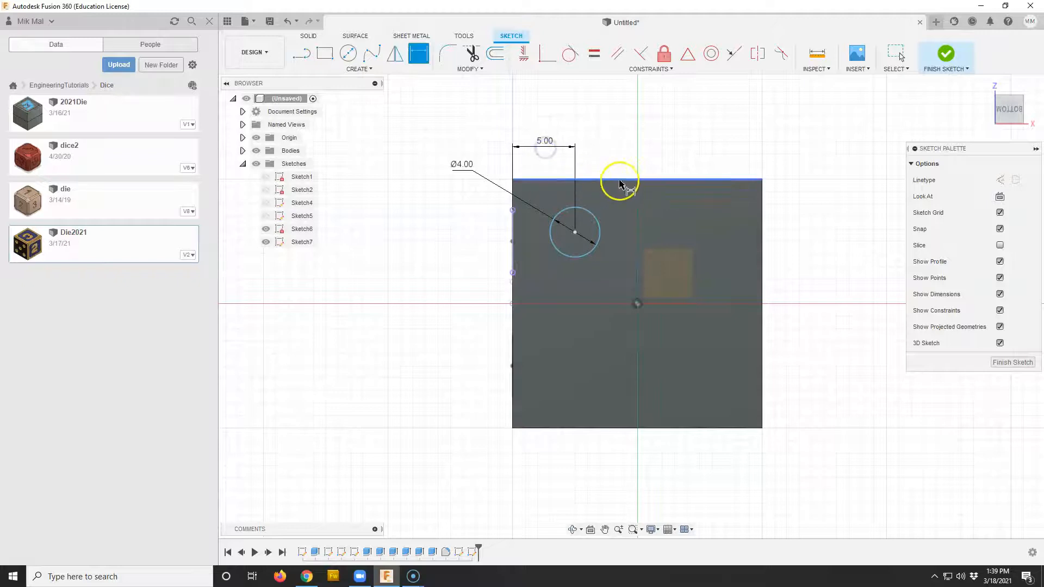
left_click(565, 224)
left_click(552, 179)
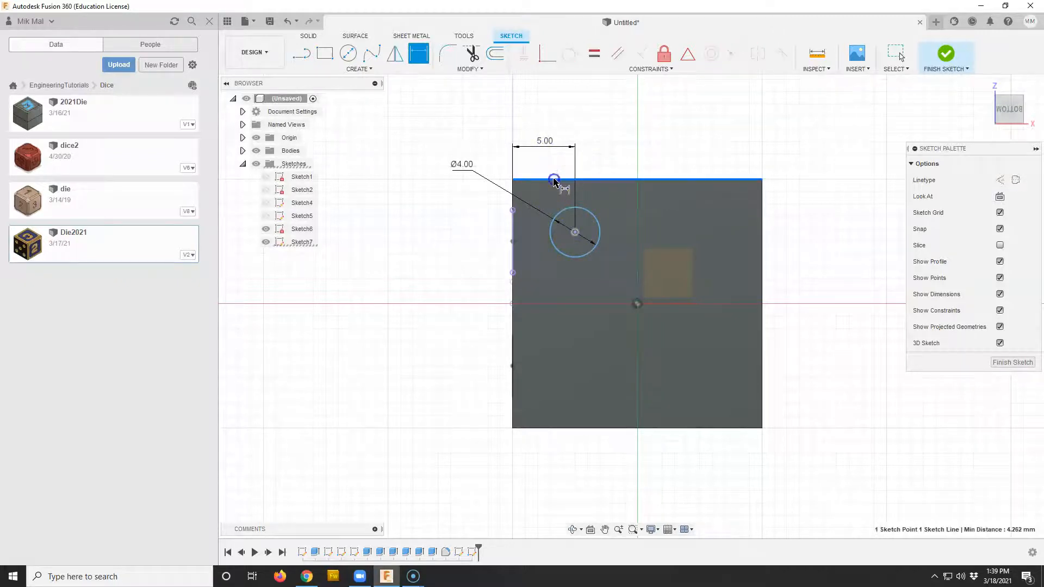
left_click(480, 216)
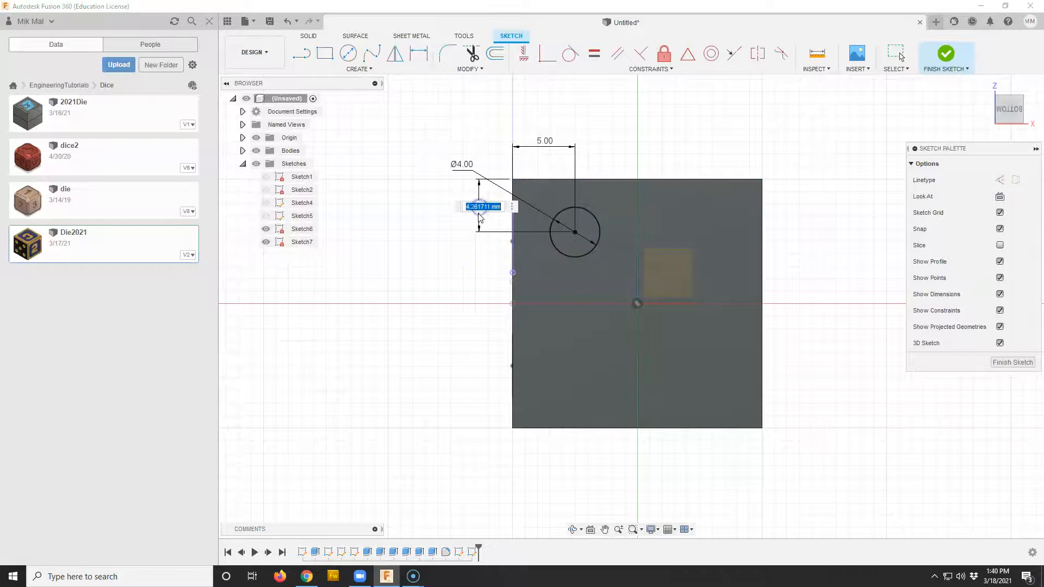
key("Return")
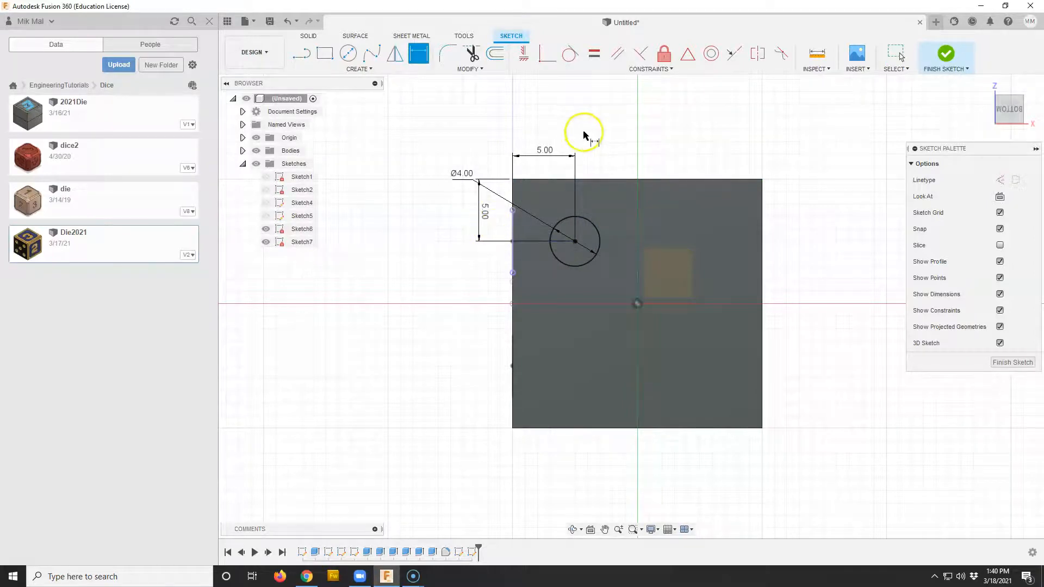
- Mirror the bottom-face circle across the vertical origin axis
left_click(396, 55)
left_click(598, 229)
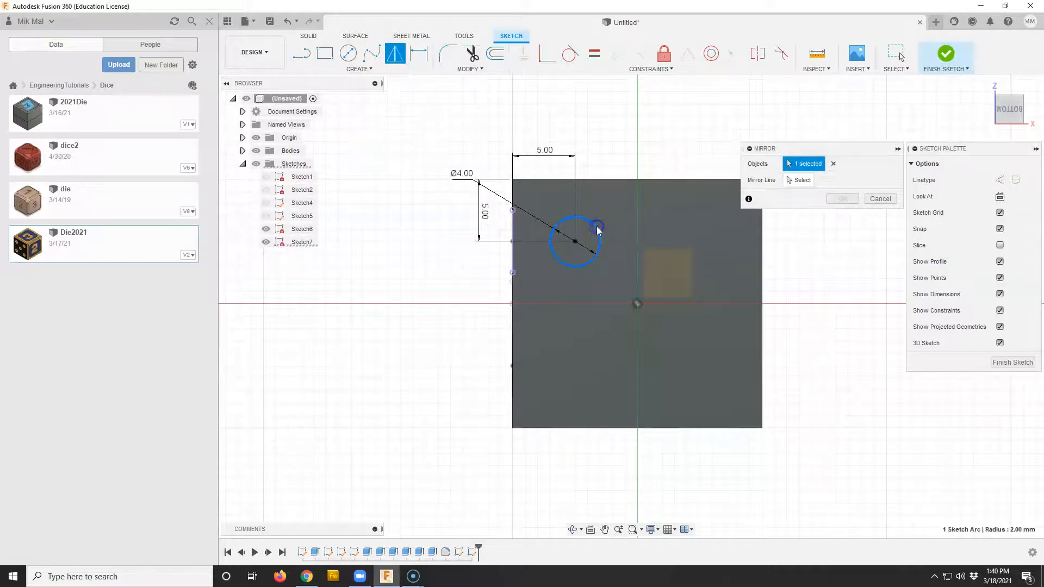
left_click(803, 180)
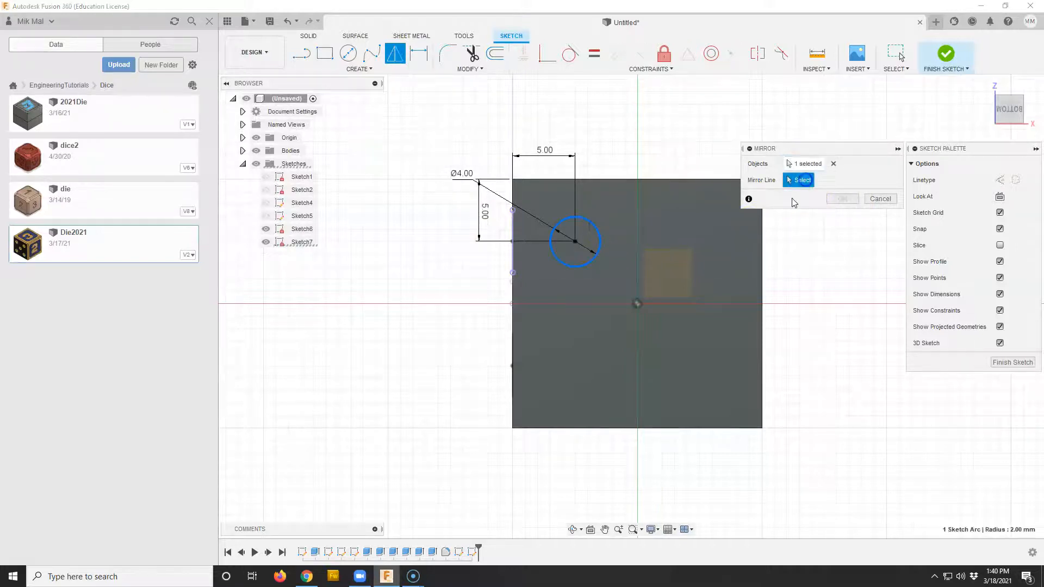
left_click(637, 276)
left_click(842, 199)
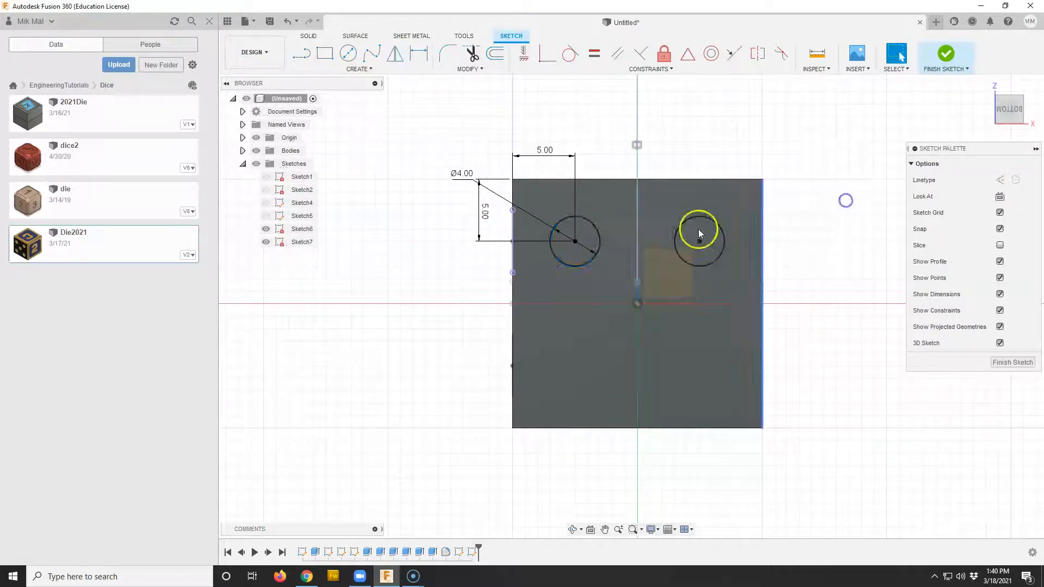
- Mirror both upper circles on the bottom face across the horizontal origin axis to make four circles
left_click(395, 52)
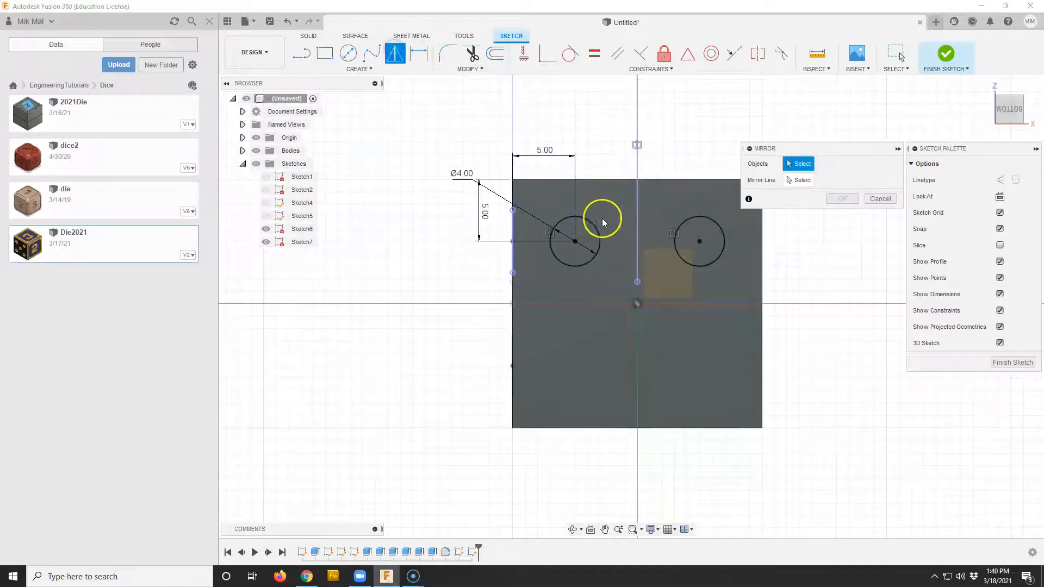
left_click(595, 228)
left_click(684, 220)
left_click(799, 180)
left_click(660, 305)
left_click(843, 202)
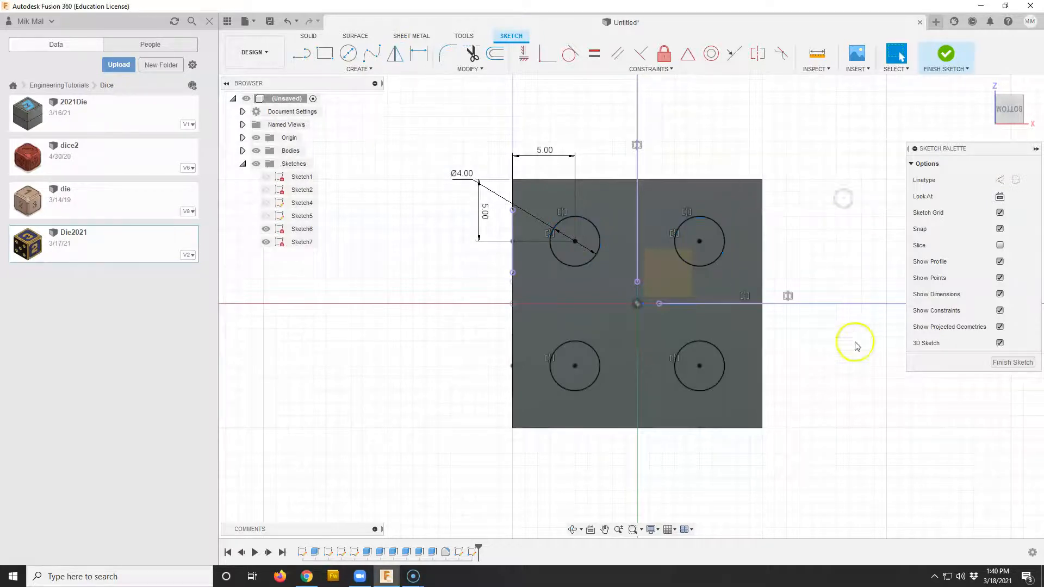
- Draw a 4 mm diameter circle centred on the origin between the four circles and finish the sketch
left_click(351, 55)
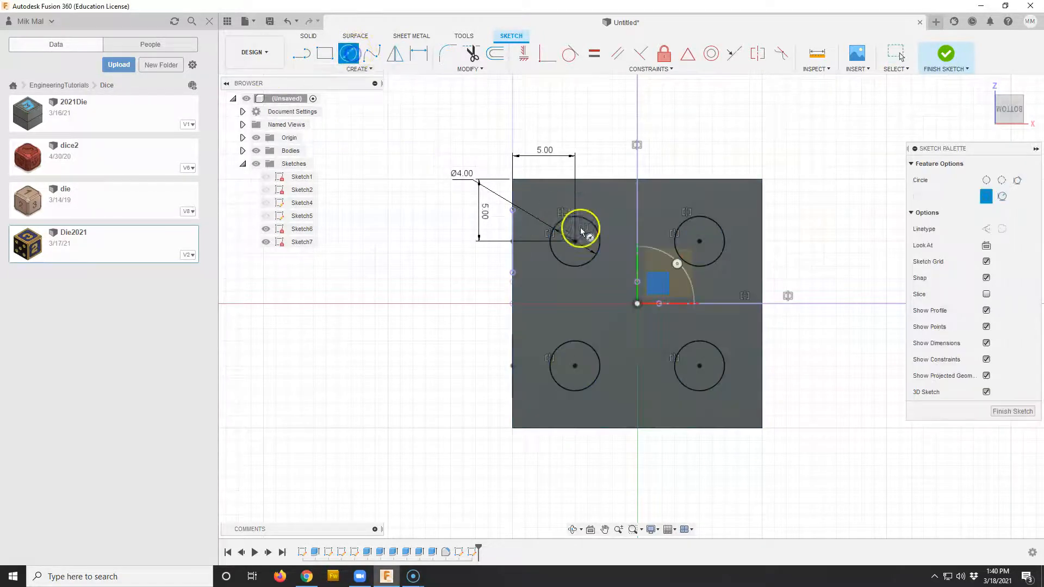
left_click(638, 304)
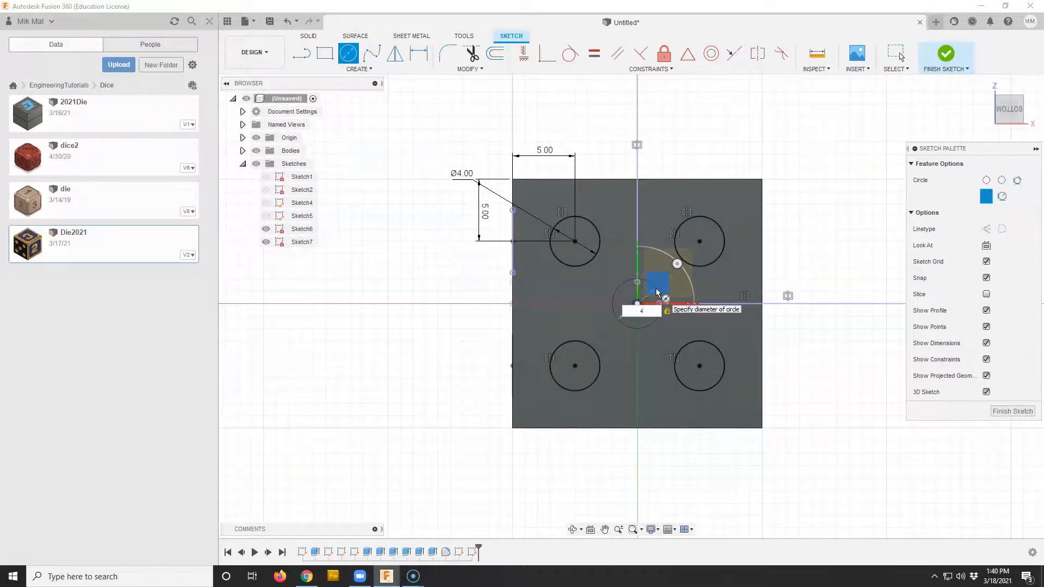
key("Return")
key("Escape")
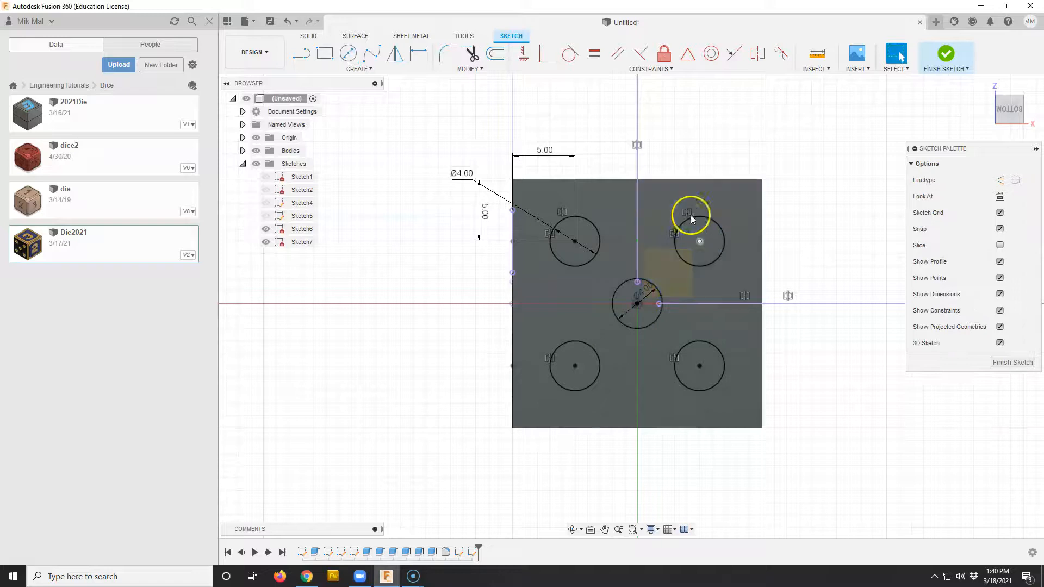
middle_click_drag(852, 379, 849, 345, "shift")
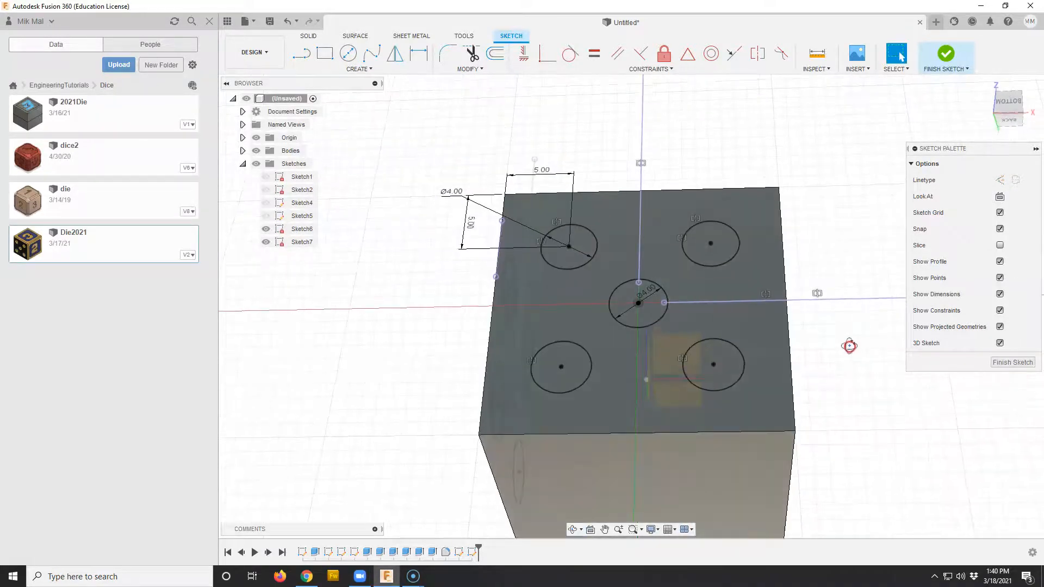
left_click(1012, 362)
- Start a sketch on the die's blank back face
middle_click_drag(828, 419, 805, 367, "shift")
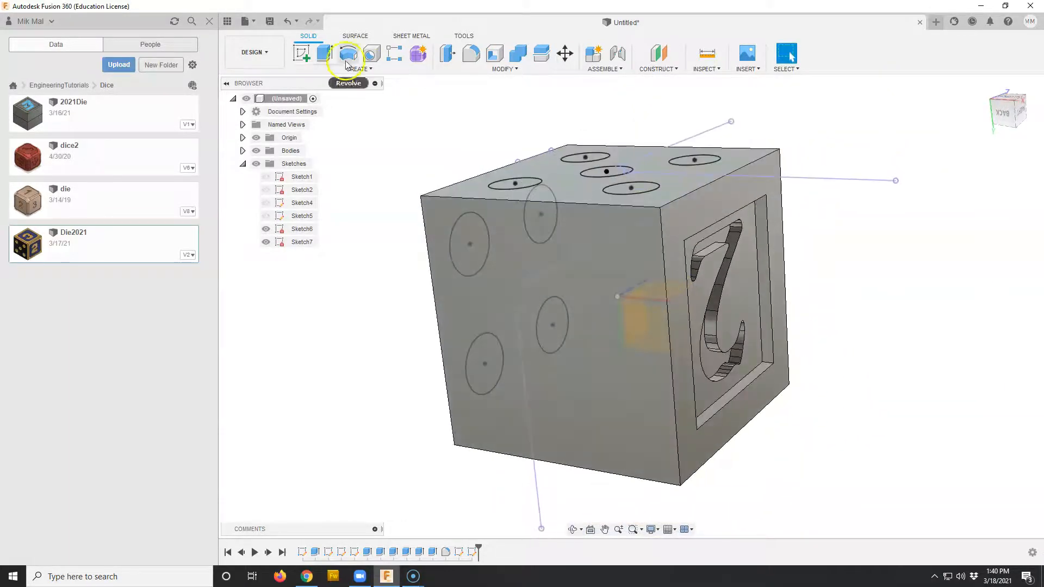
left_click(302, 53)
left_click(505, 255)
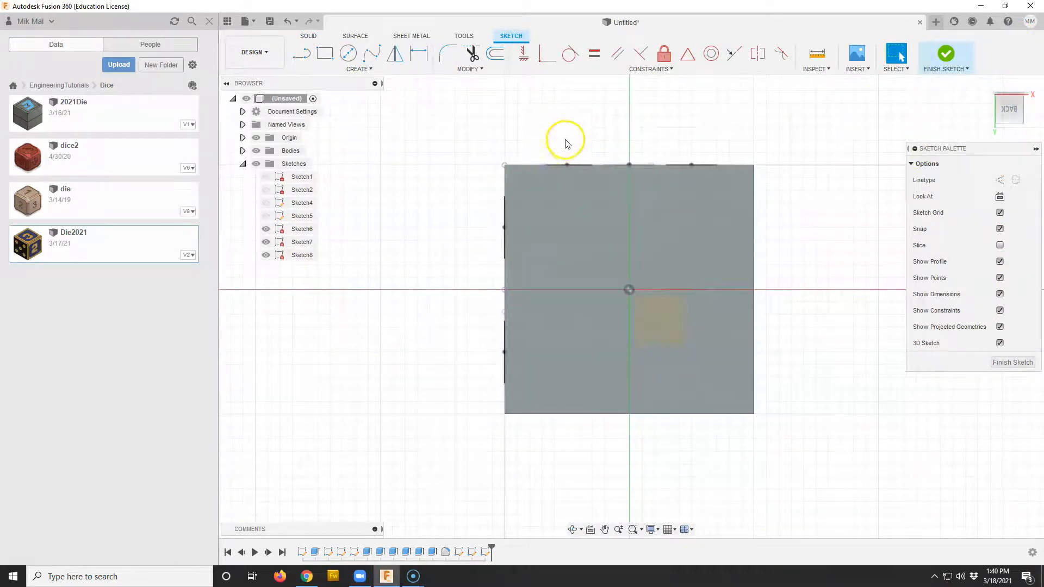
- Draw a 4 mm diameter circle near the back face's upper-left corner
left_click(348, 54)
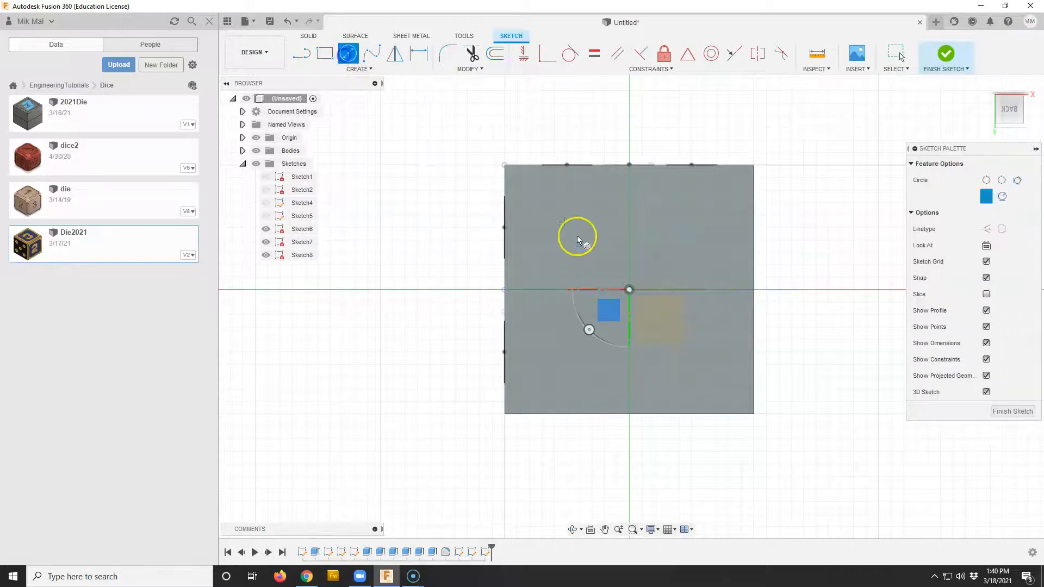
left_click(549, 205)
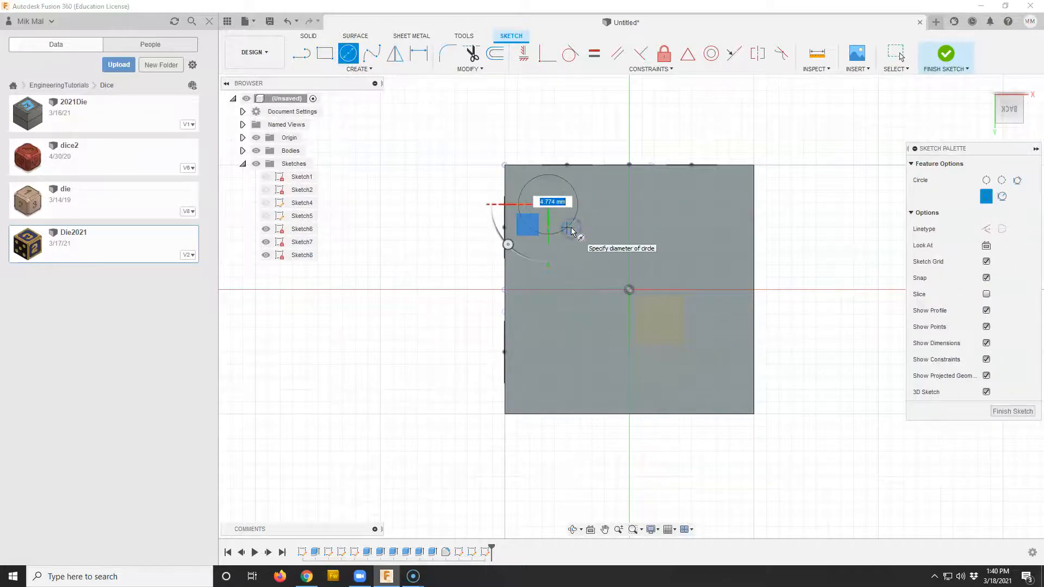
key("Return")
key("Escape")
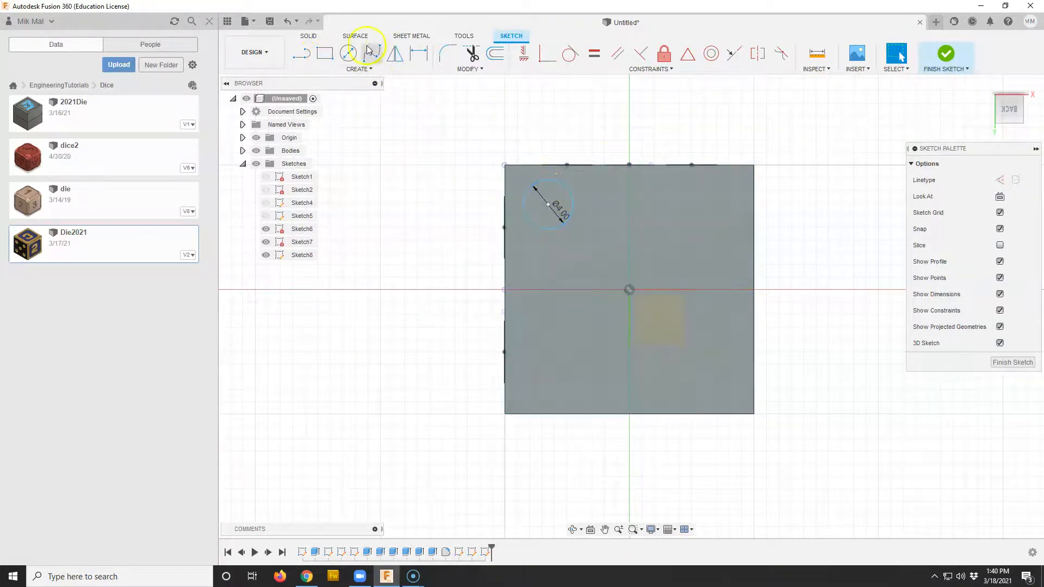
- Try to dimension the back-face circle's position relative to the die's edges
key("d")
left_click(548, 168)
left_click(450, 188)
left_click(506, 186)
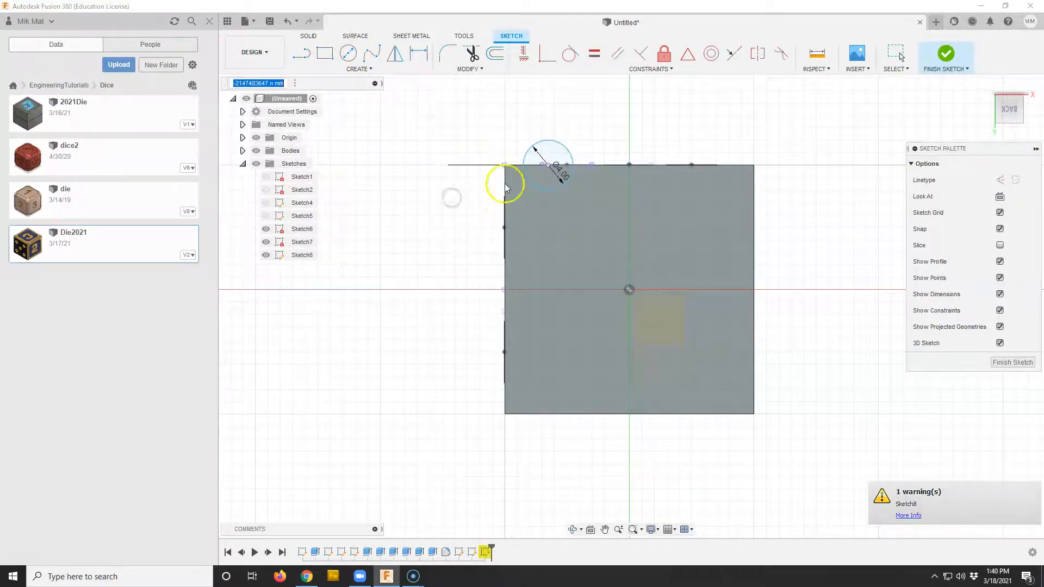
key("Escape")
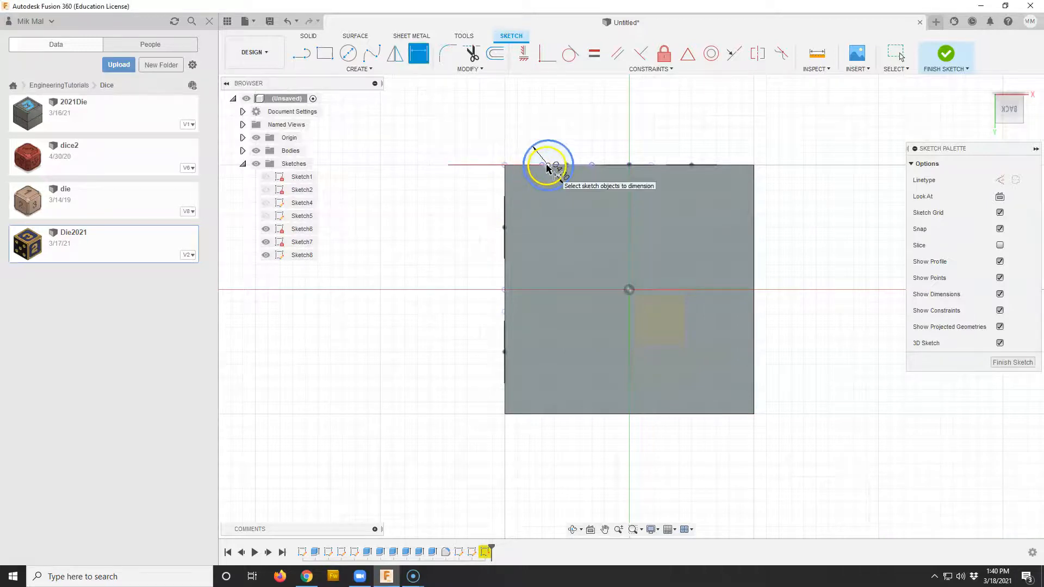
left_click(560, 173)
key("Escape")
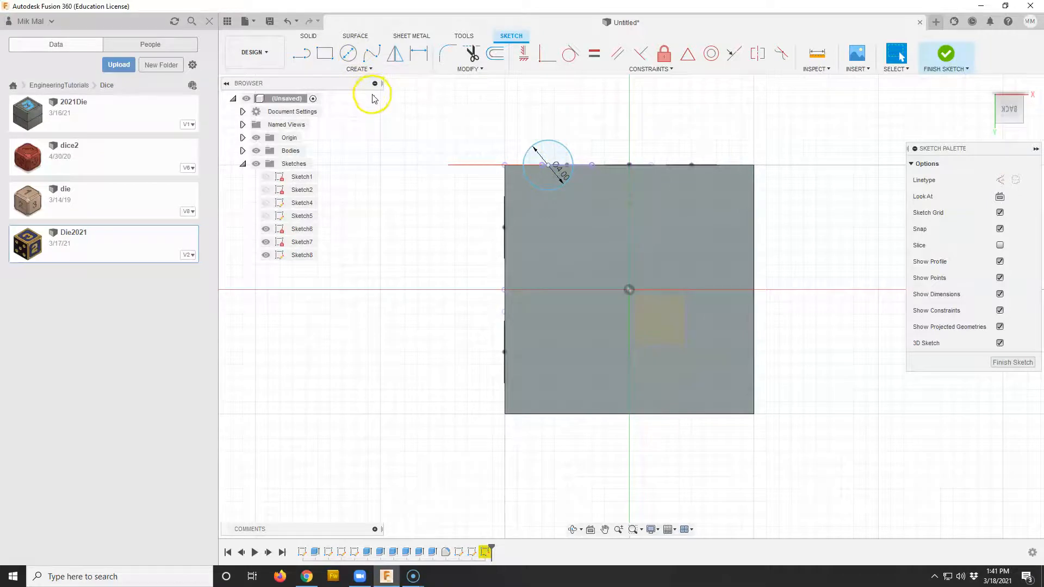
- Retry dimensioning the circle lying on the upper edge, and delete that circle
key("d")
left_click(548, 169)
left_click(513, 166)
left_click(547, 169)
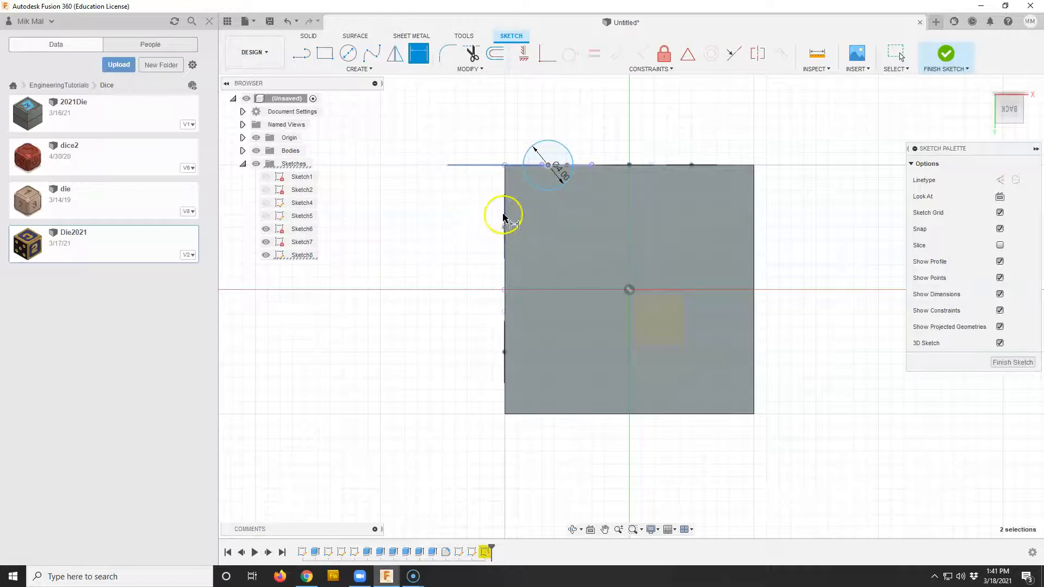
key("Escape")
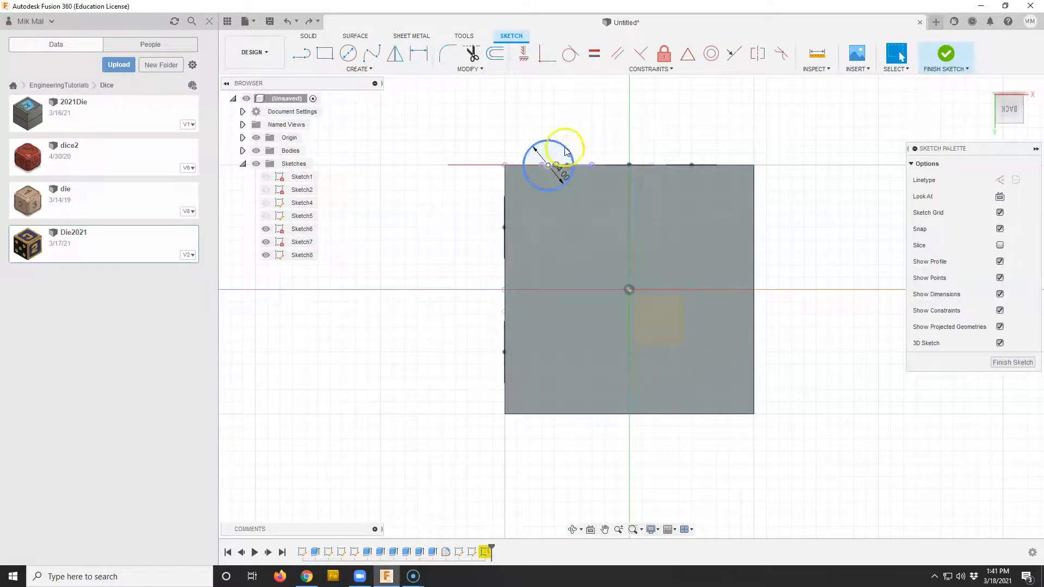
key("Delete")
- Draw a new 4 mm diameter circle inside the back face near its upper-left corner
left_click(348, 53)
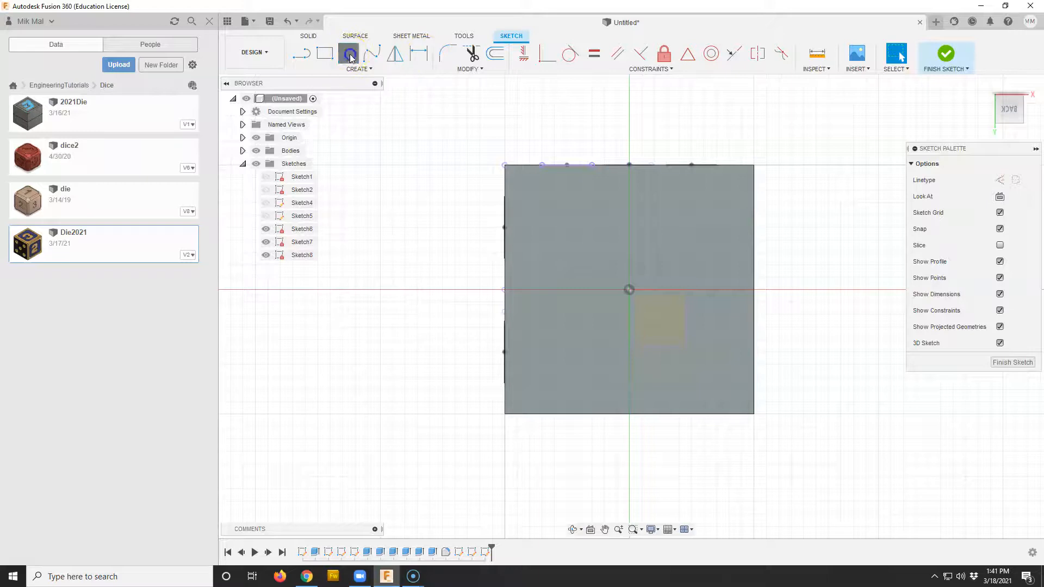
left_click(554, 202)
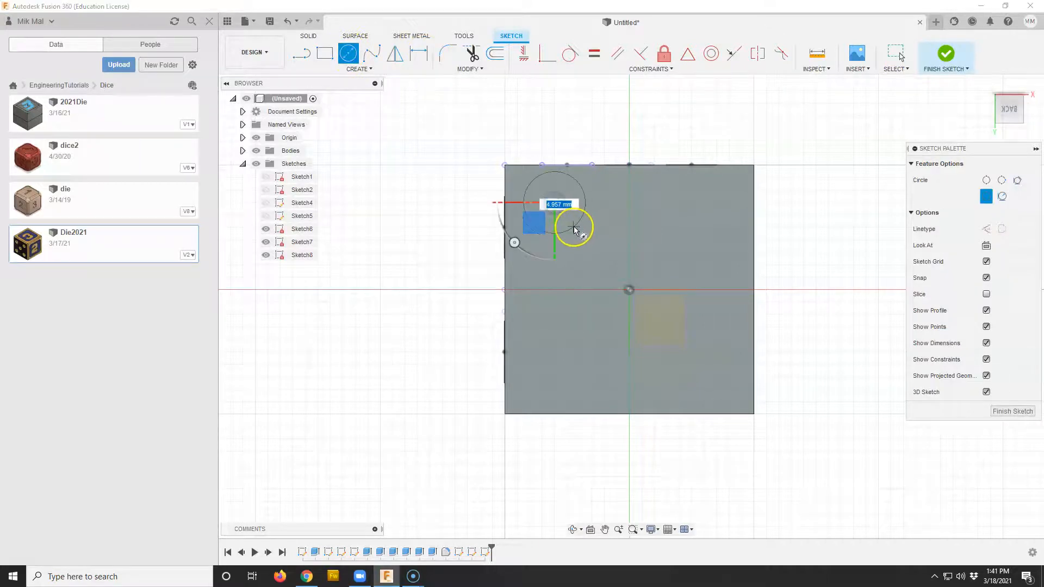
type("4")
key("Return")
key("Escape")
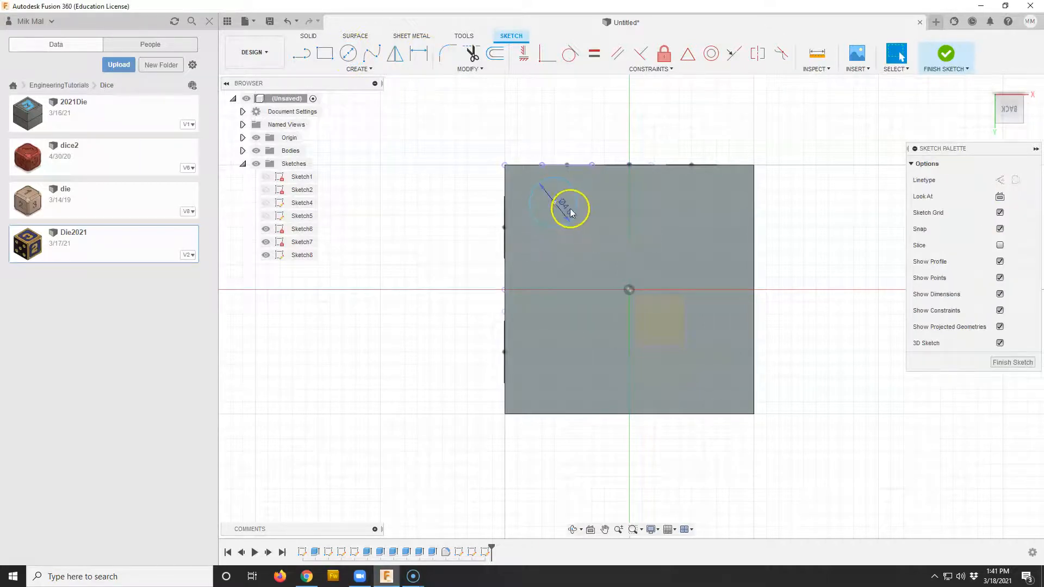
- Dimension the back-face circle's centre 4 mm from the upper edge and 4 mm from the left edge
key("d")
left_click(521, 164)
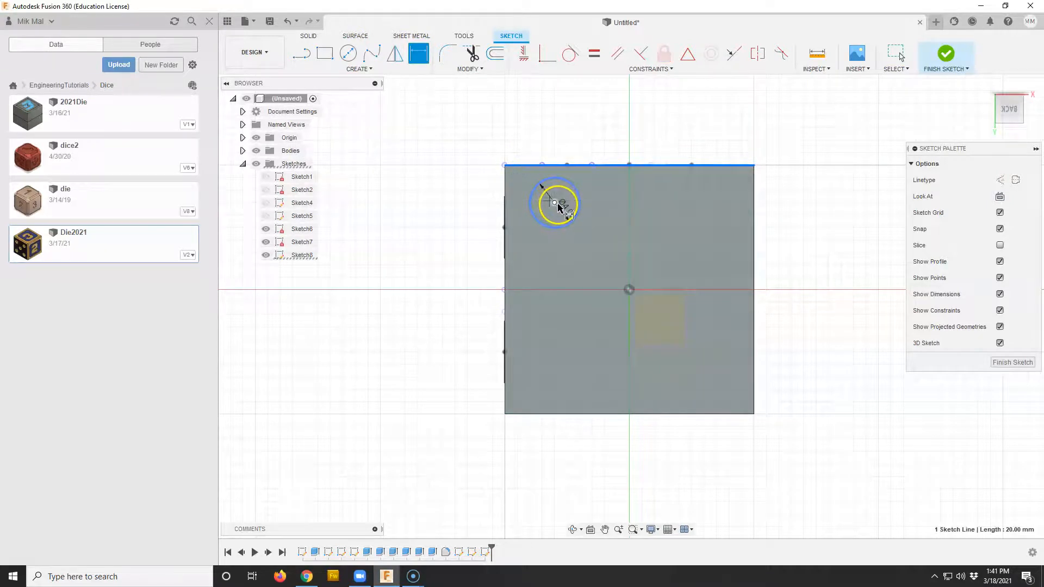
left_click(554, 203)
left_click(482, 189)
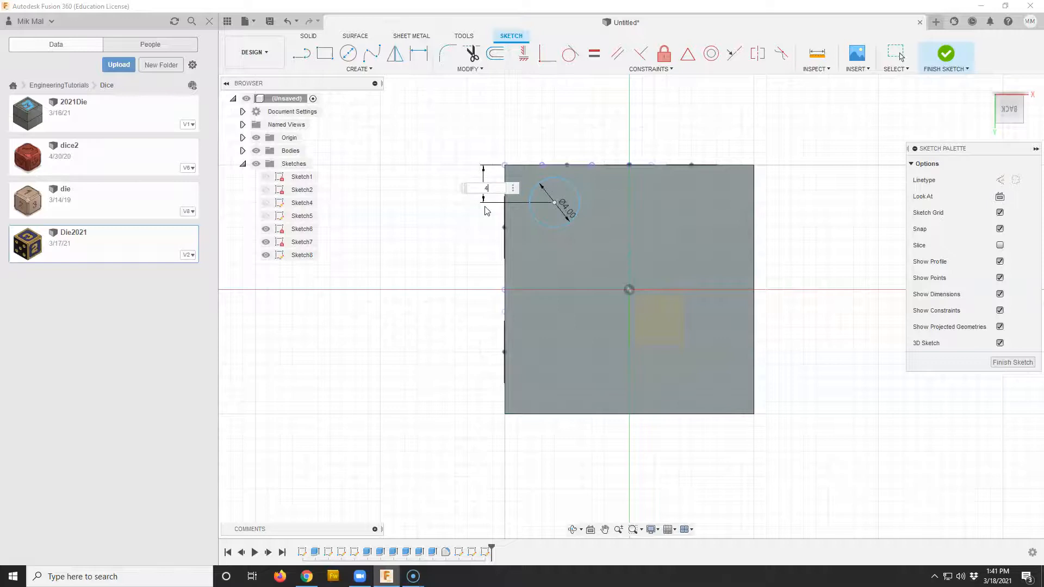
type("4")
key("Return")
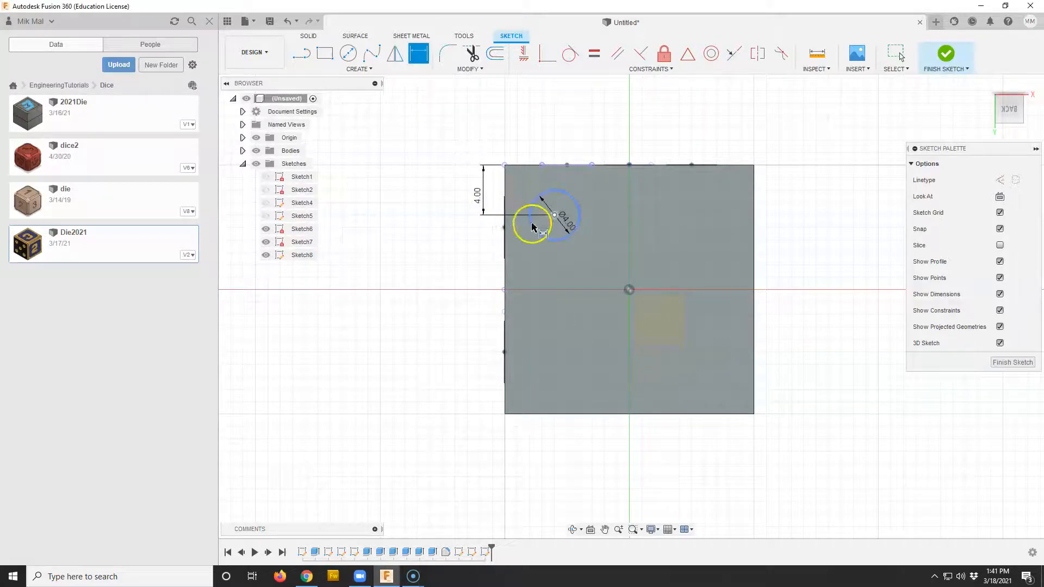
left_click(507, 242)
left_click(555, 216)
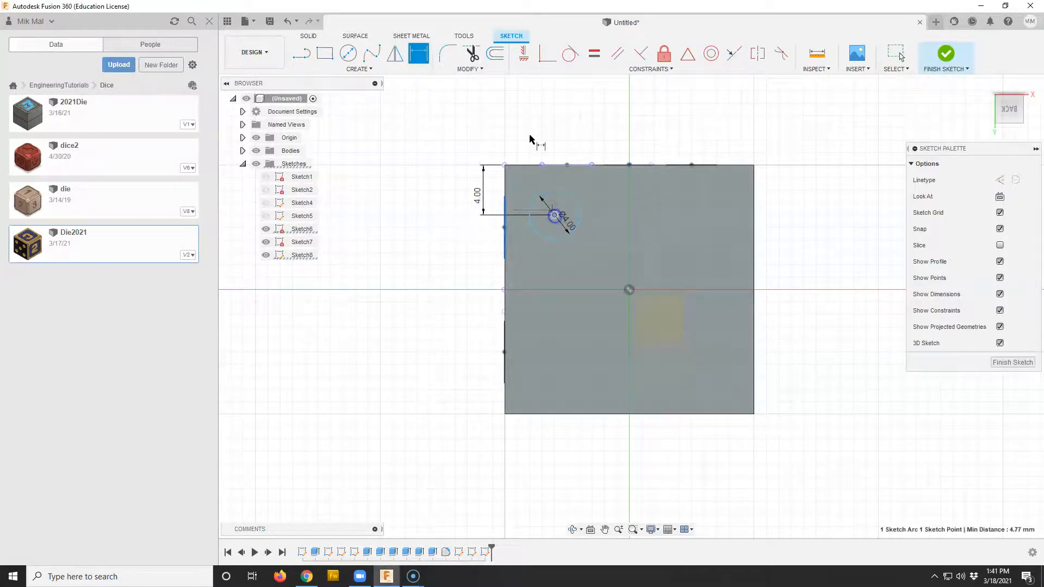
left_click(533, 131)
key("Return")
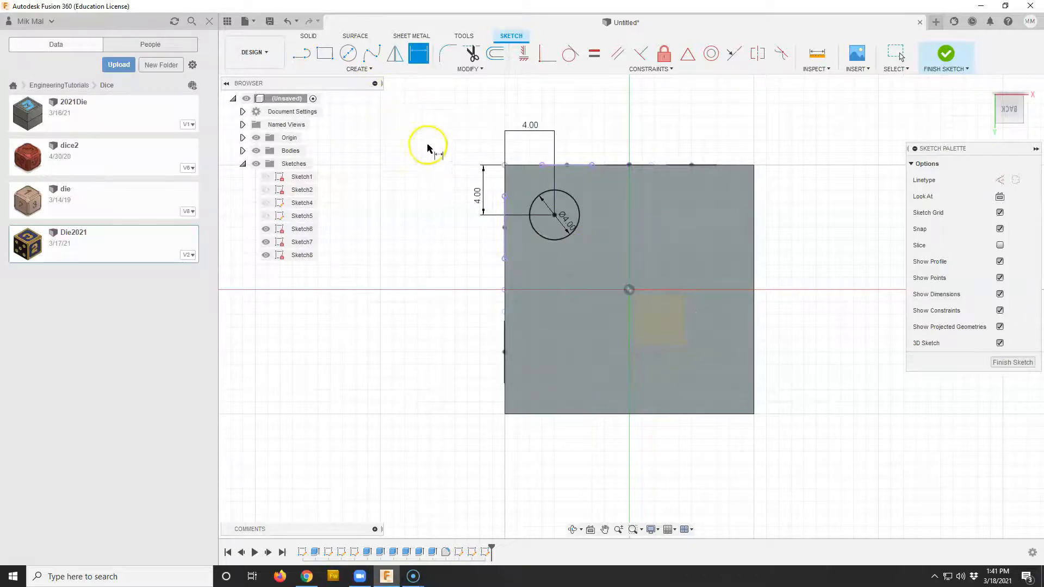
- Start a rectangular pattern of the circle with three instances, extending it horizontally across the face to -11 mm
left_click(371, 73)
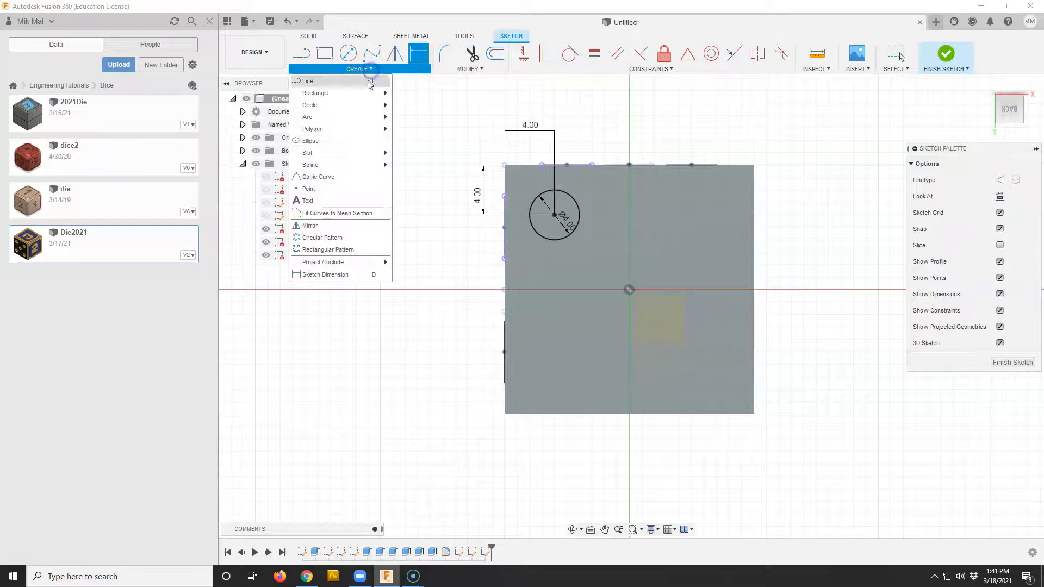
left_click(329, 250)
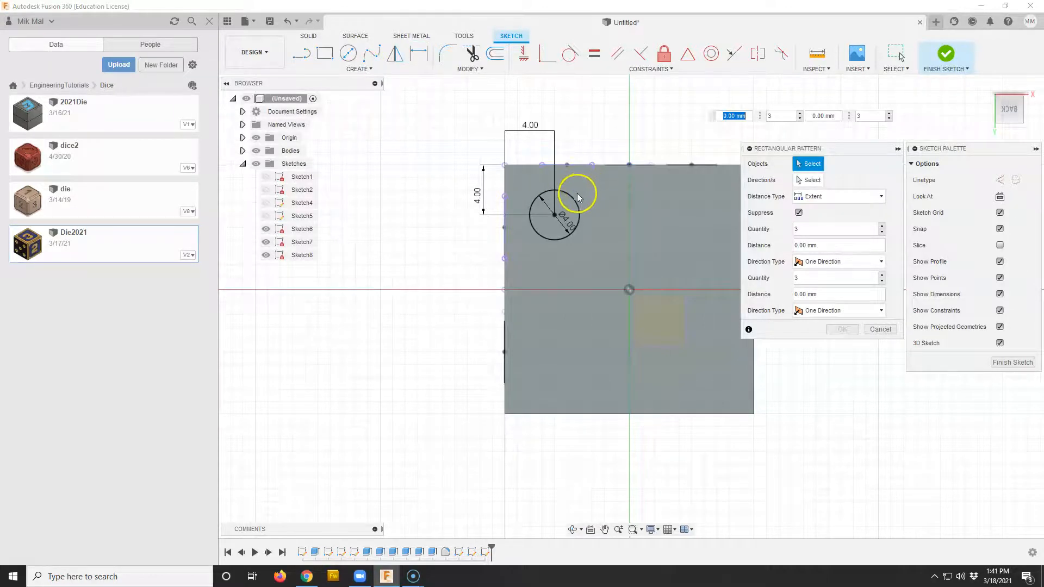
left_click(575, 204)
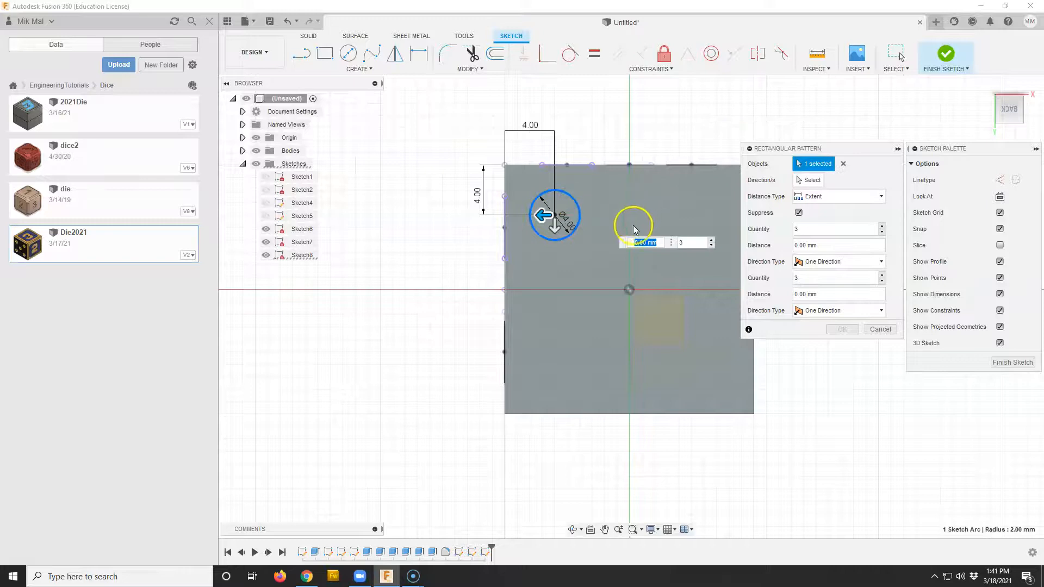
key("Tab")
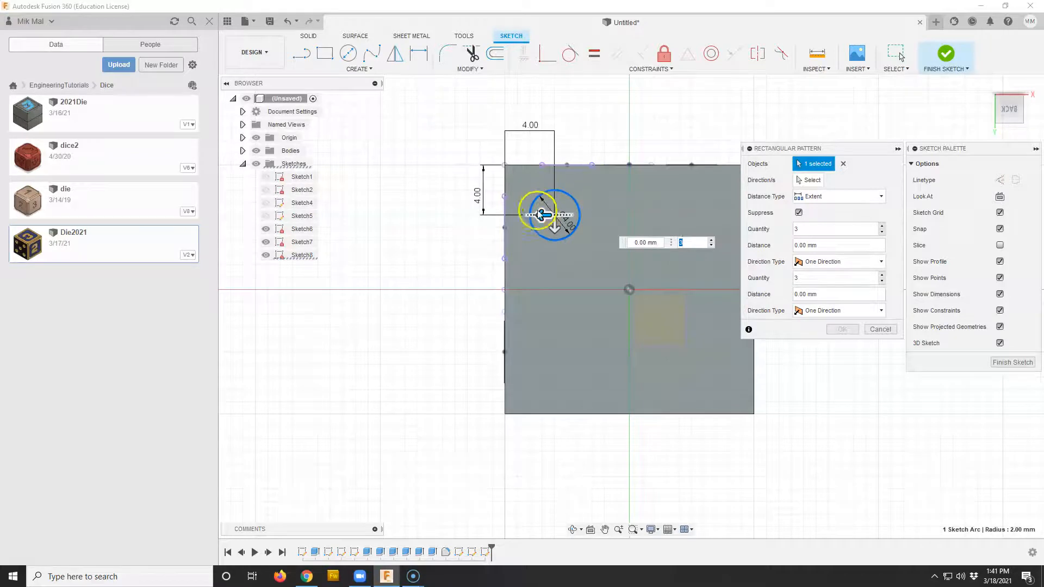
left_click_drag(541, 215, 677, 203)
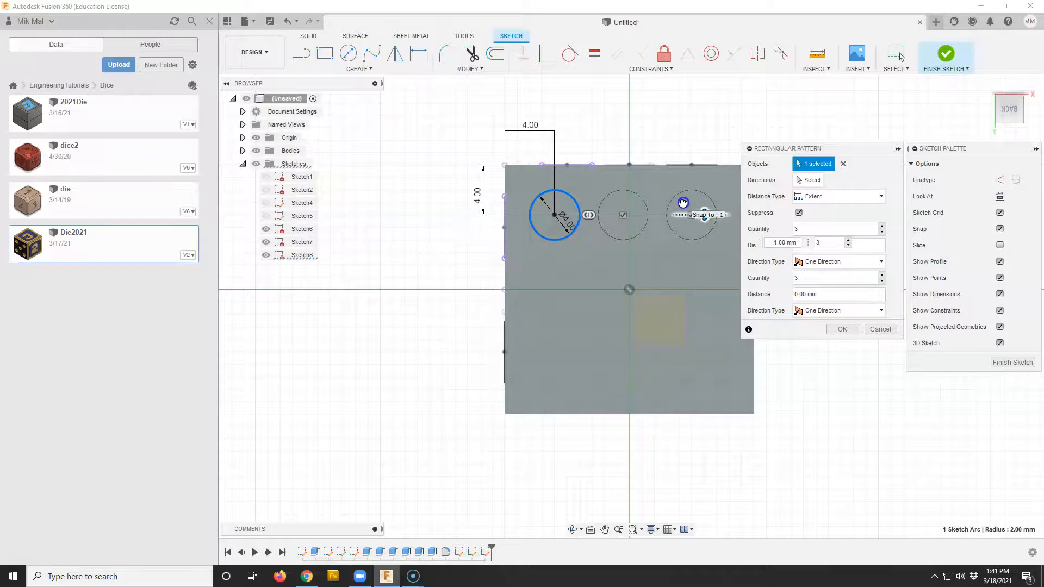
middle_click_drag(679, 220, 576, 227)
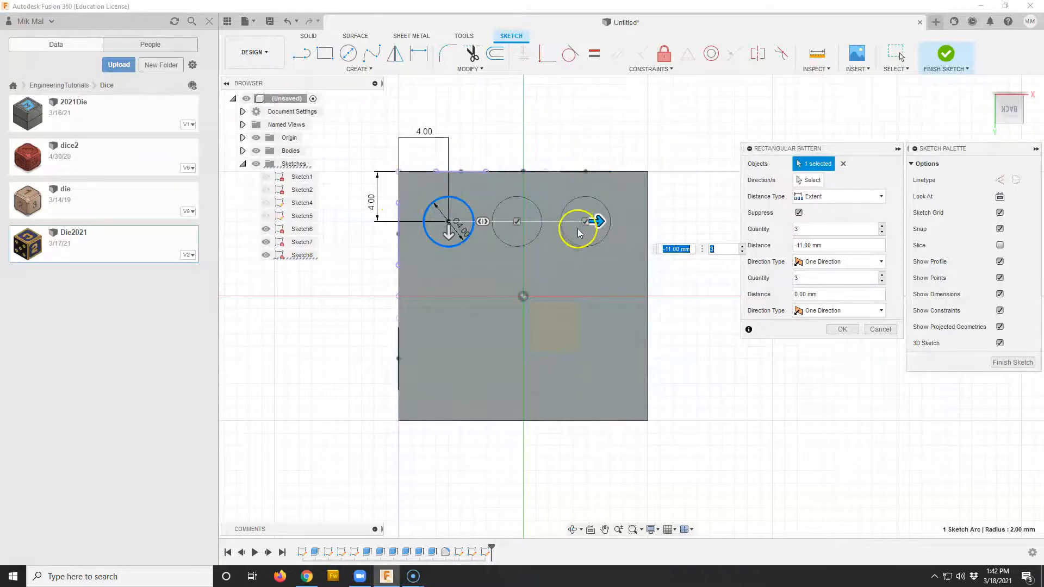
left_click_drag(604, 221, 602, 222)
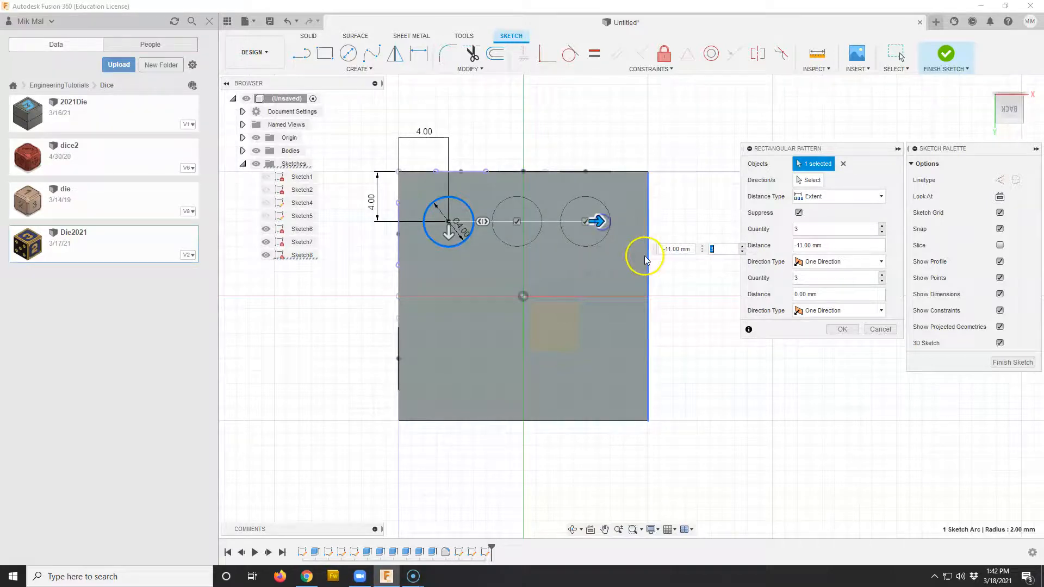
type("-12")
left_click(690, 252)
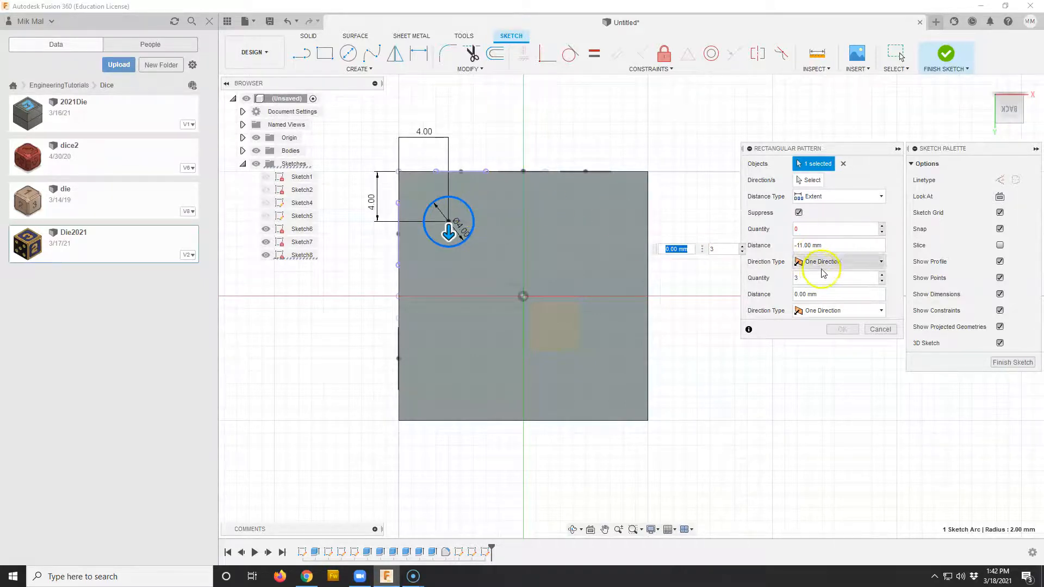
left_click(827, 246)
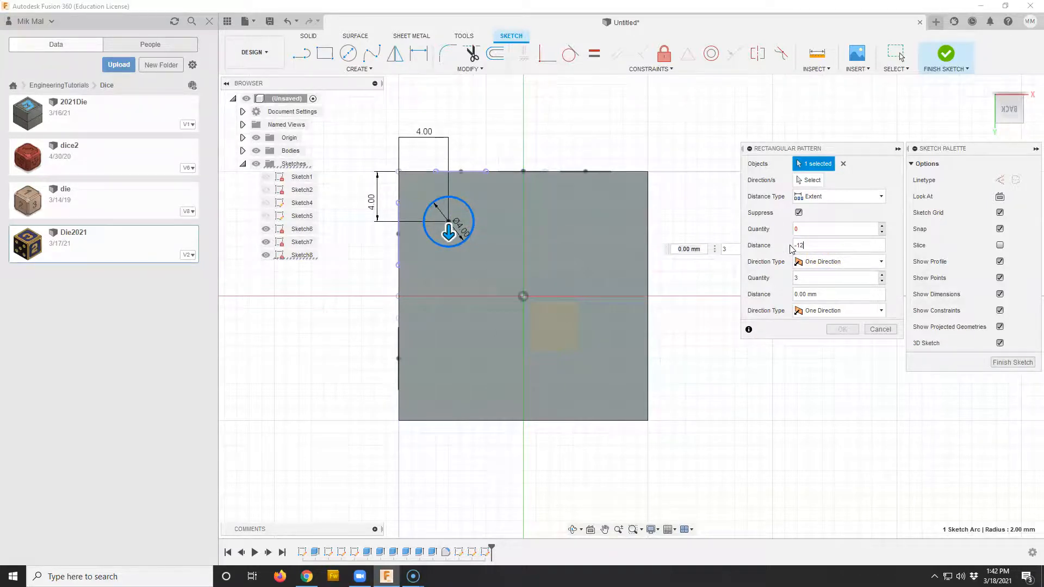
scroll(571, 296, "up", 2)
scroll(587, 295, "down", 7)
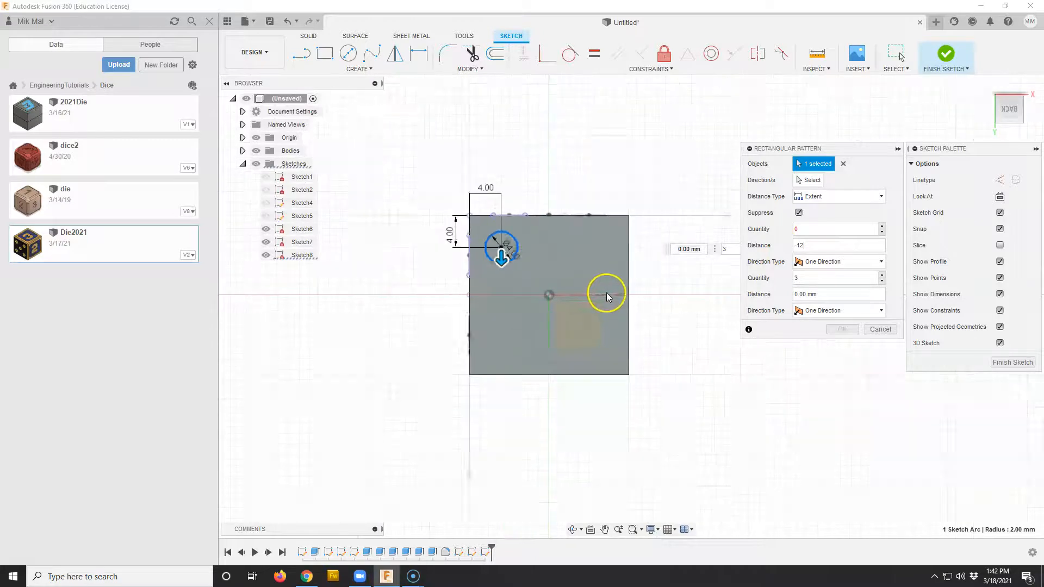
scroll(704, 274, "up", 3)
scroll(648, 290, "up", 2)
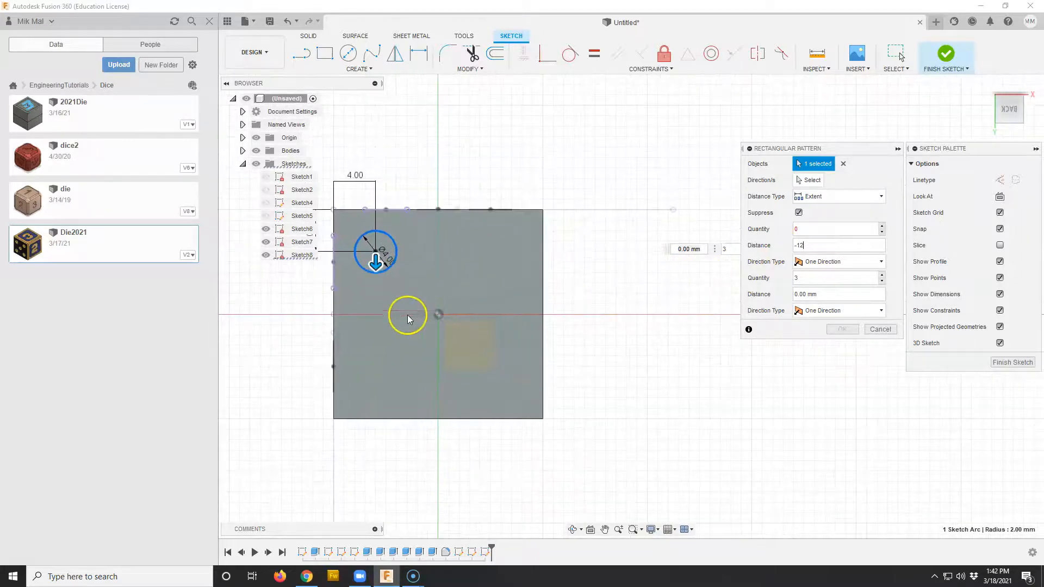
scroll(613, 305, "up", 6)
scroll(615, 305, "down", 8)
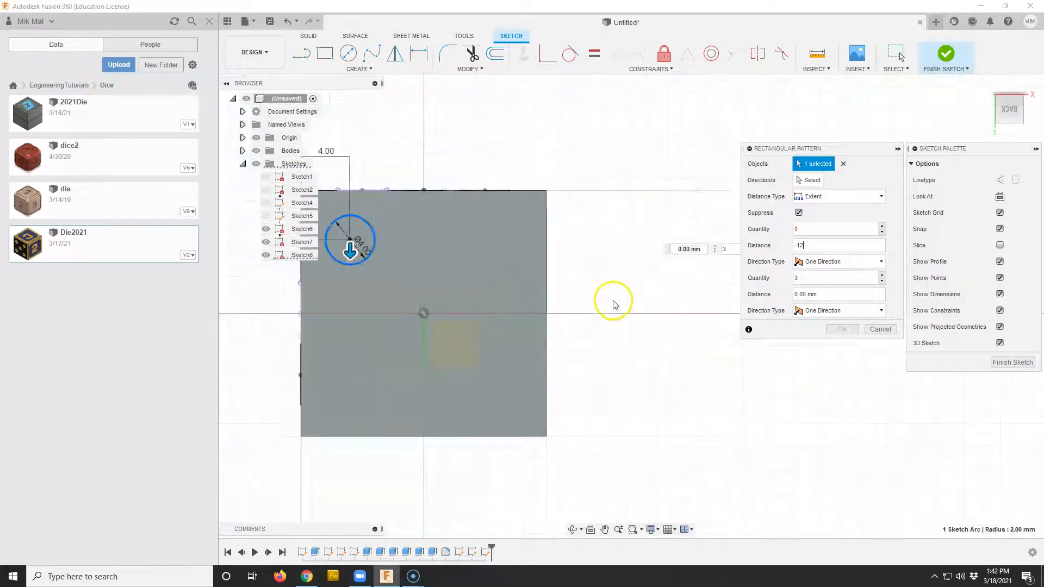
scroll(631, 301, "up", 3)
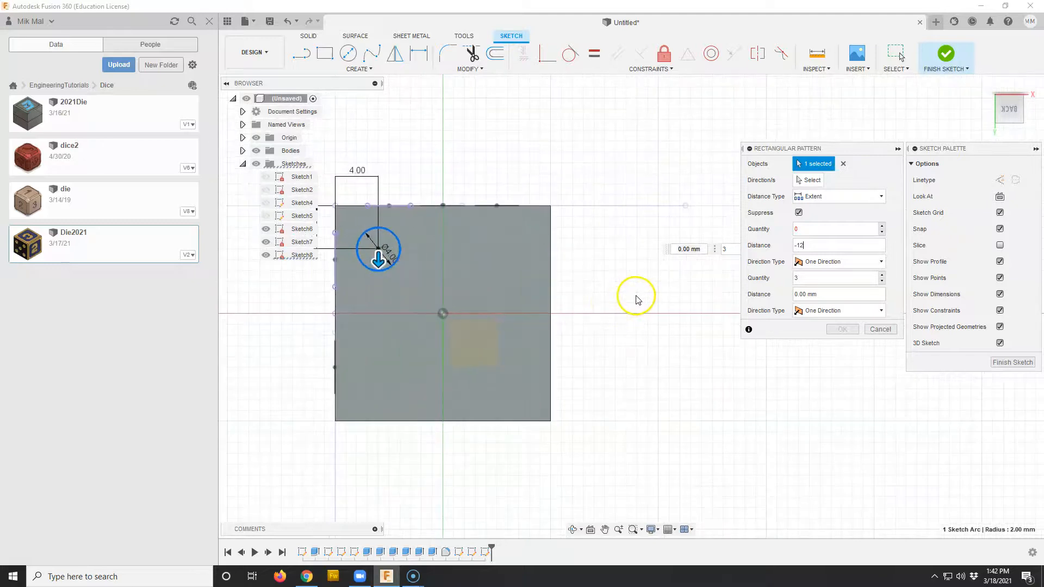
left_click(880, 329)
- Start a rectangular pattern of the back-face circle with two instances horizontally across an extent of -12 mm
middle_click_drag(399, 333, 518, 289)
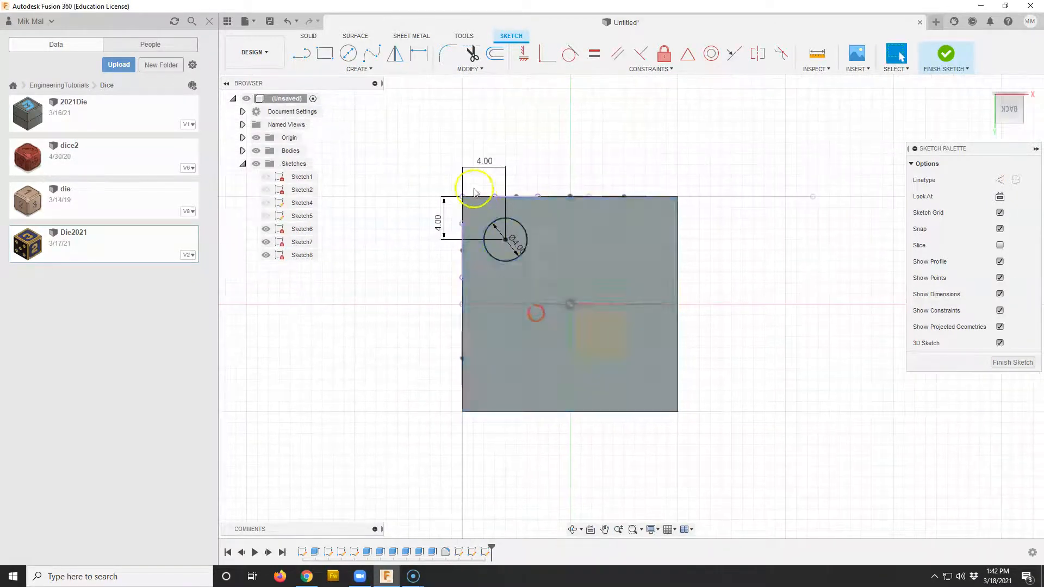
scroll(472, 175, "up", 3)
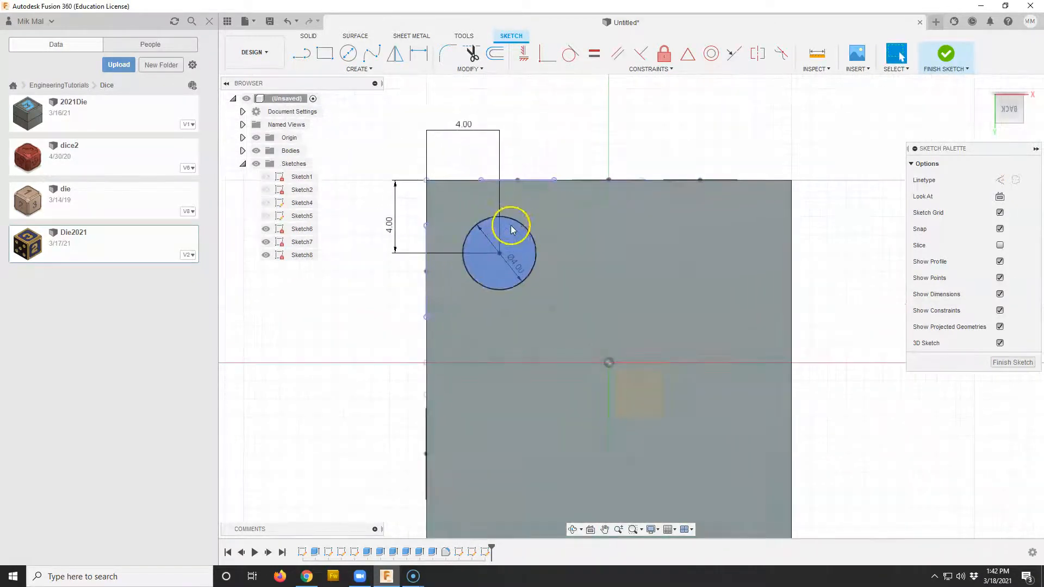
left_click(357, 69)
left_click(351, 254)
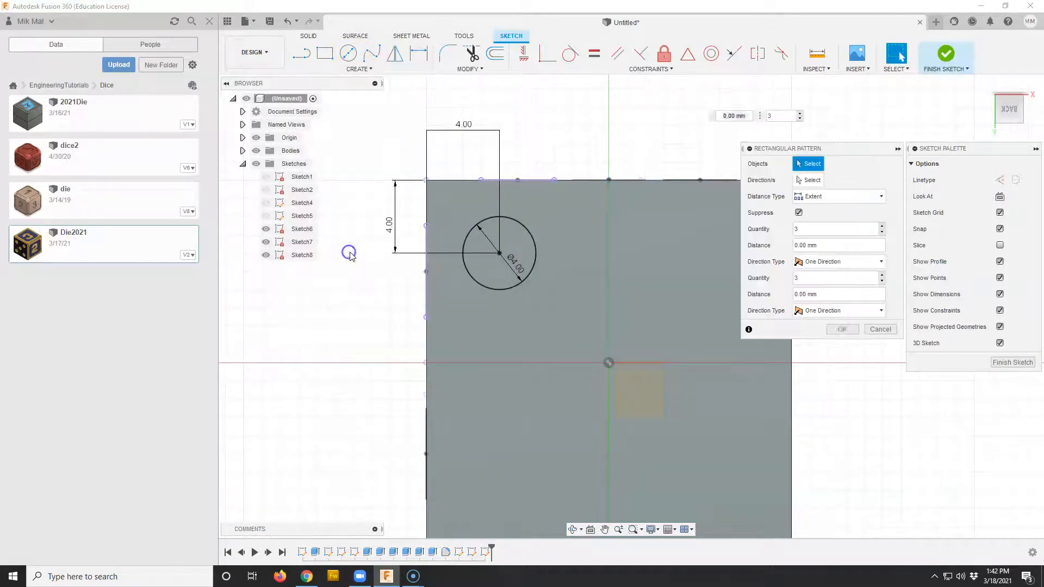
left_click(527, 224)
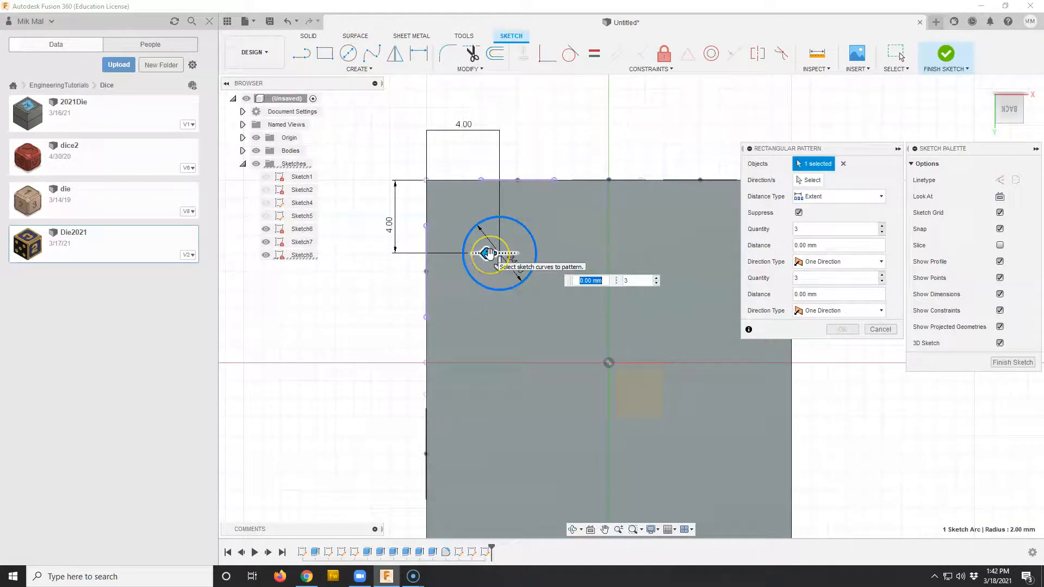
key("Return")
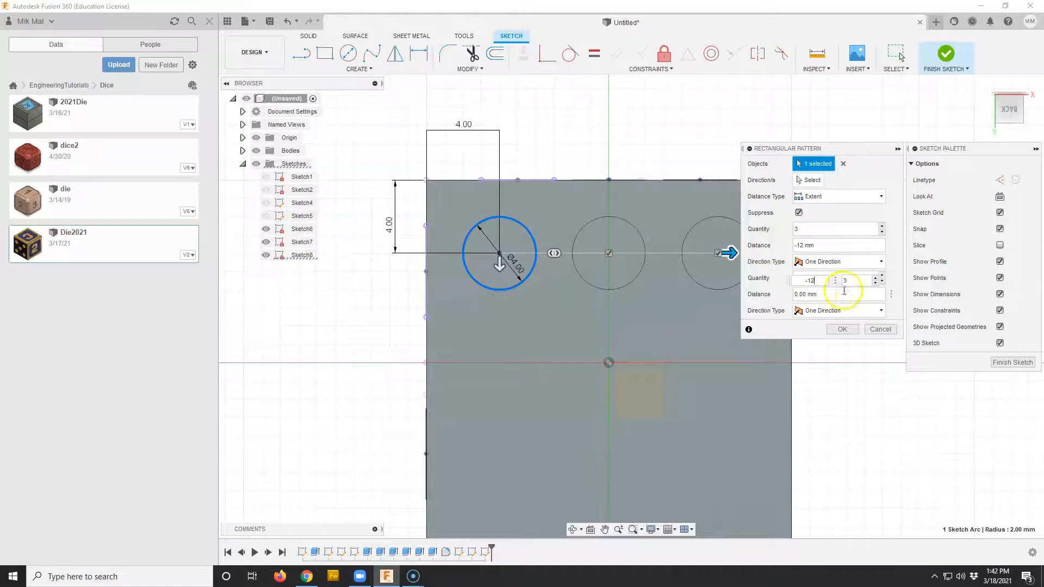
left_click(875, 283)
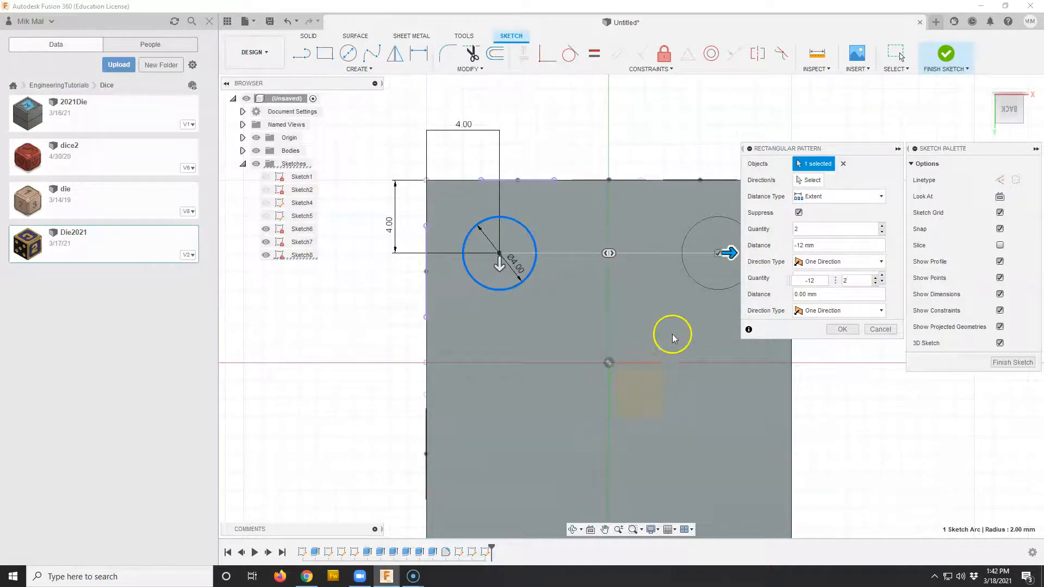
- Extend the circle pattern down the face with three instances over 12 mm and create it
left_click_drag(499, 266, 513, 478)
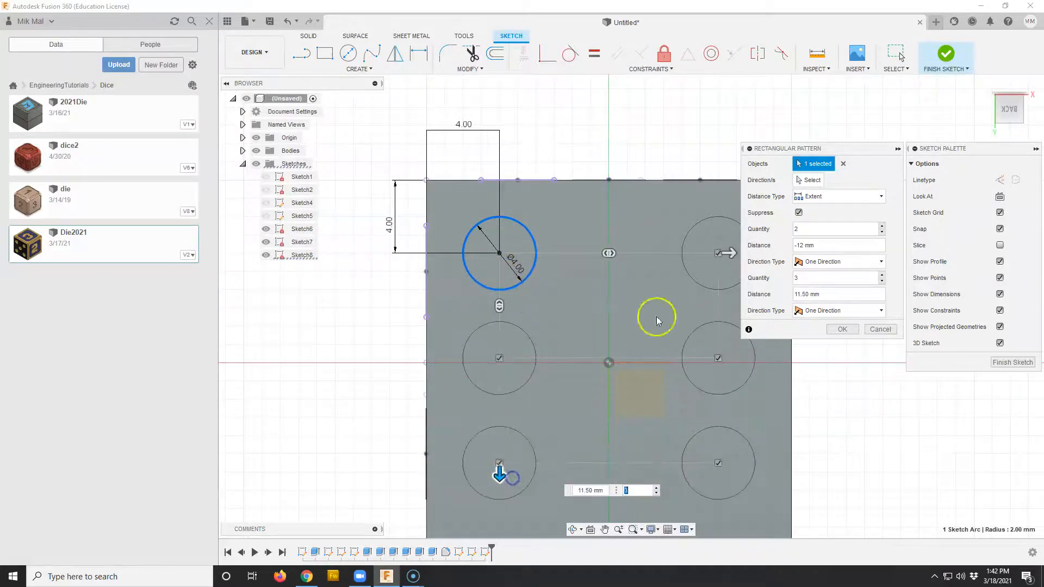
scroll(637, 338, "down", 1)
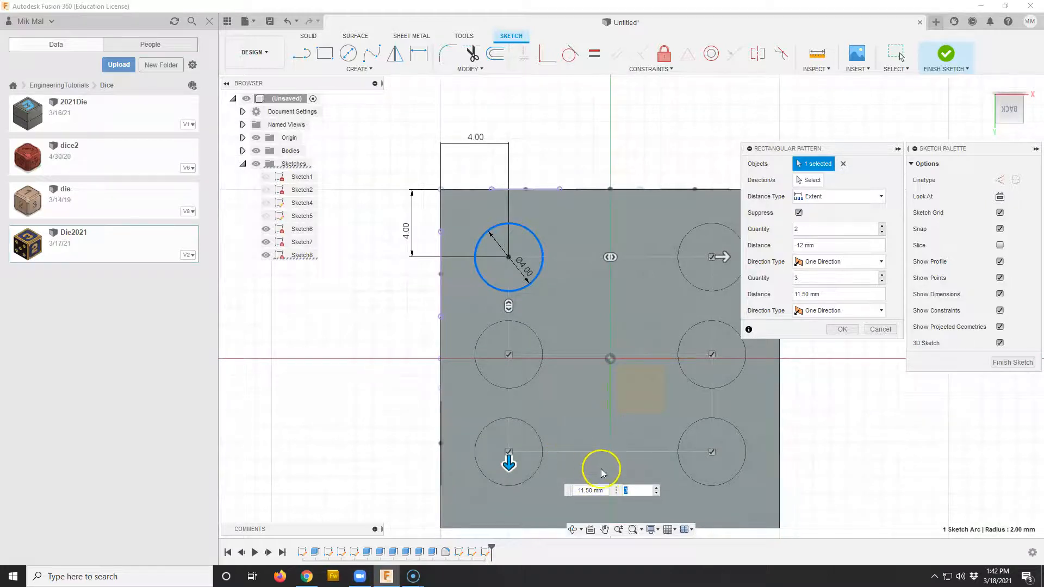
left_click_drag(508, 463, 508, 472)
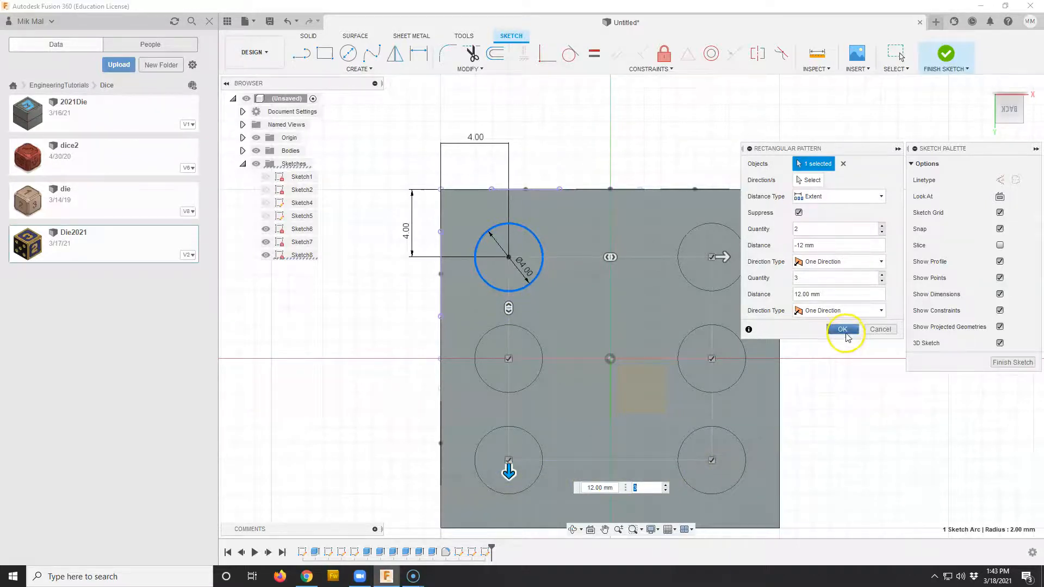
left_click(842, 330)
- Increase the upper-left circle's dimension from the left edge to shift the six-circle pattern inward
mouse_move(843, 424)
middle_mouse_down("shift")
mouse_move(833, 443)
mouse_move(835, 409)
mouse_move(839, 423)
middle_mouse_up("shift")
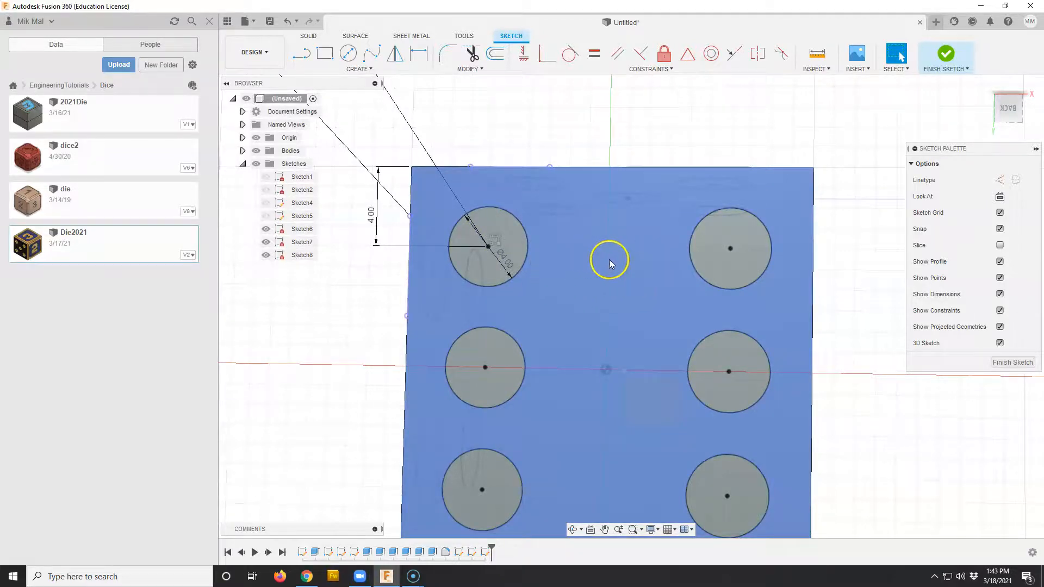
scroll(454, 218, "up", 4)
scroll(449, 218, "down", 6)
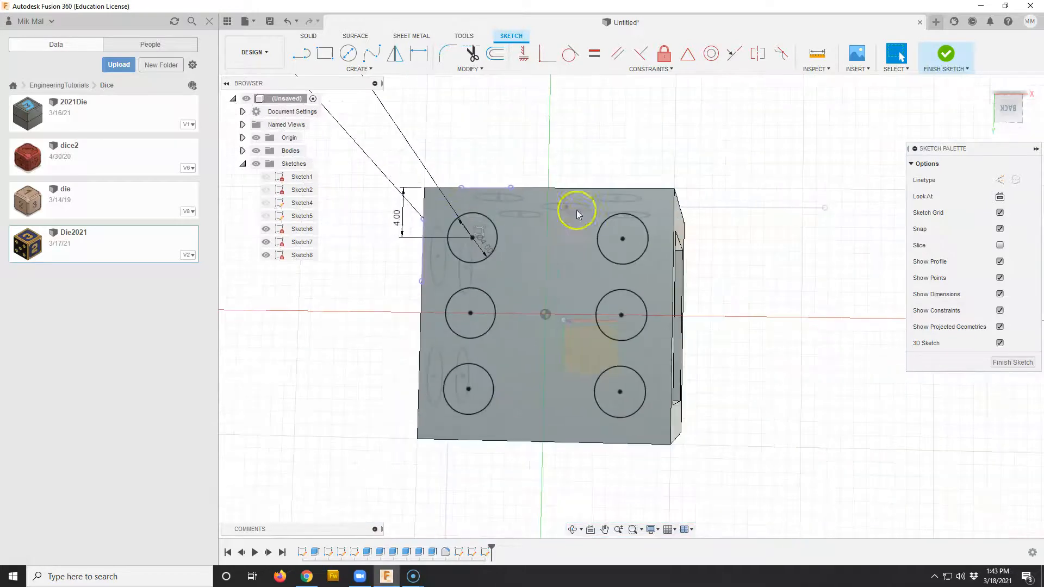
left_click(1008, 108)
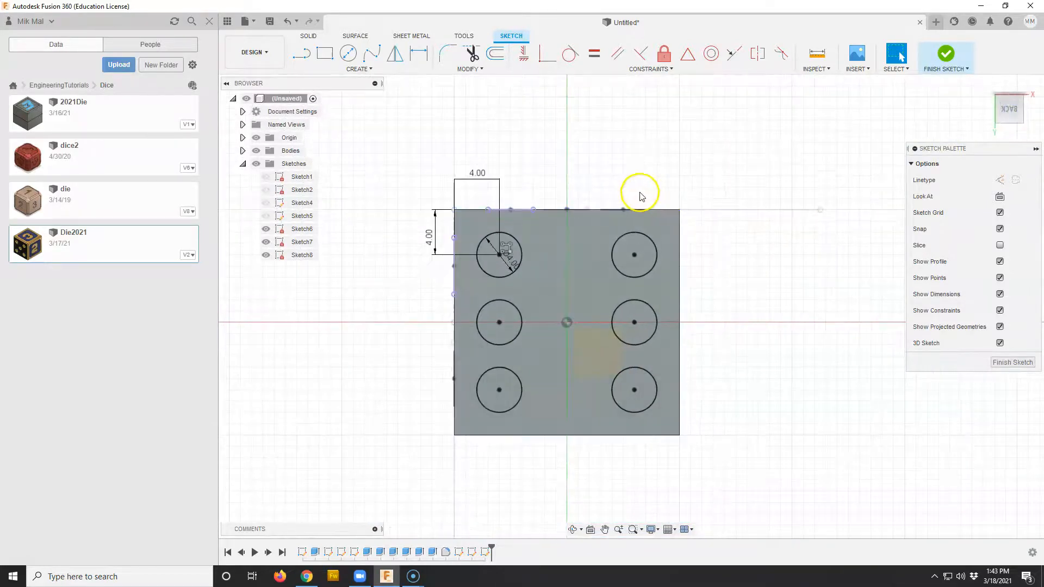
double_click(478, 174)
key("Return")
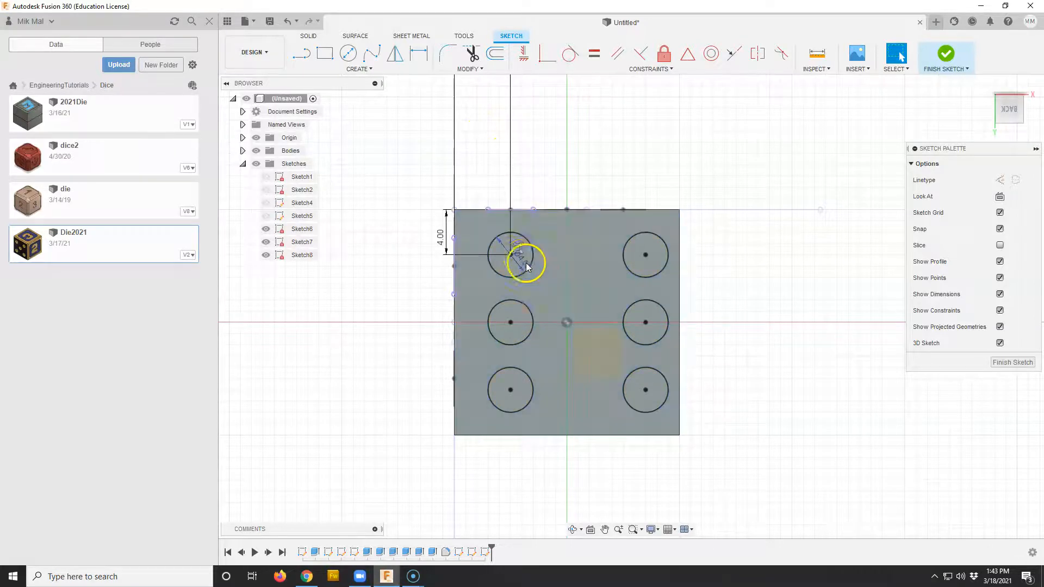
- Set the rectangular pattern's horizontal distance to -10 mm and finish the sketch
double_click(517, 249)
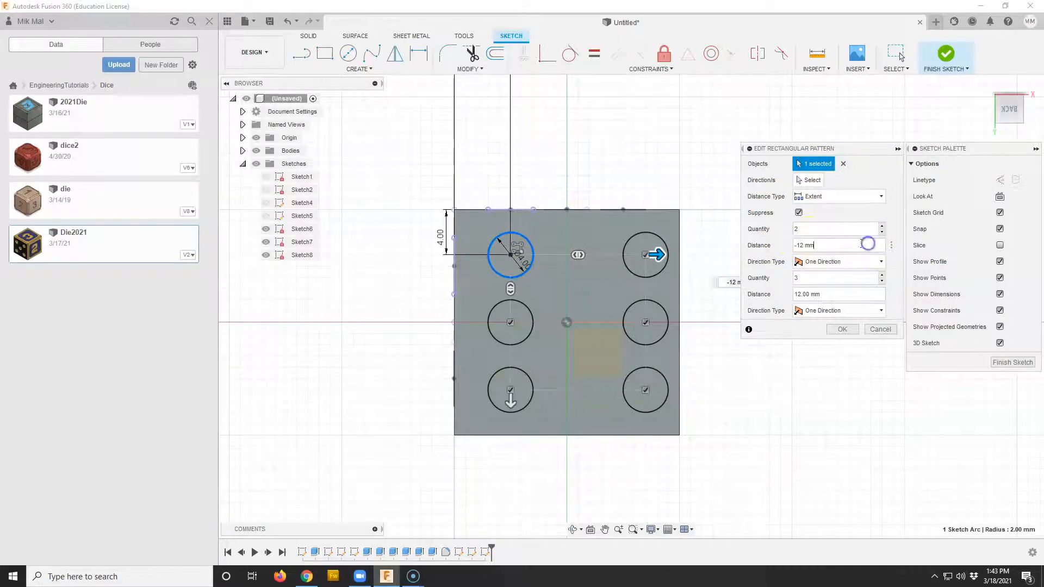
left_click(801, 244)
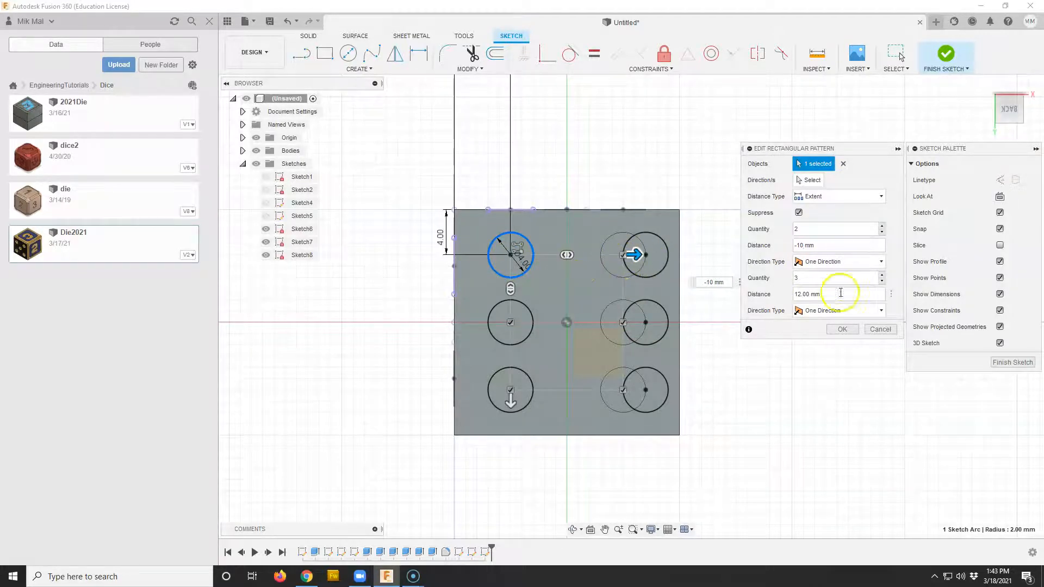
left_click(842, 328)
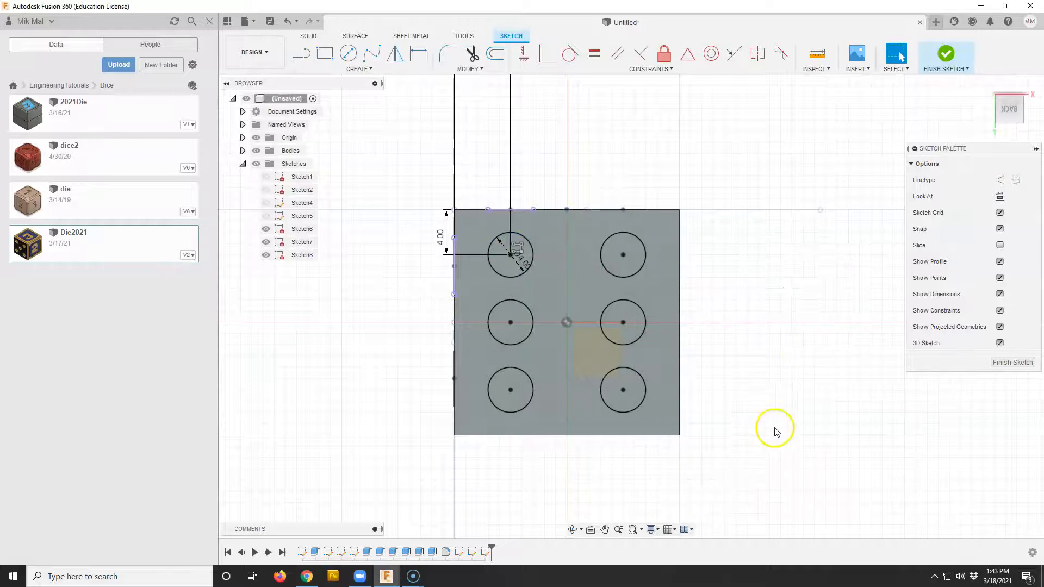
mouse_move(785, 418)
middle_mouse_down("shift")
mouse_move(769, 368)
mouse_move(769, 389)
middle_mouse_up("shift")
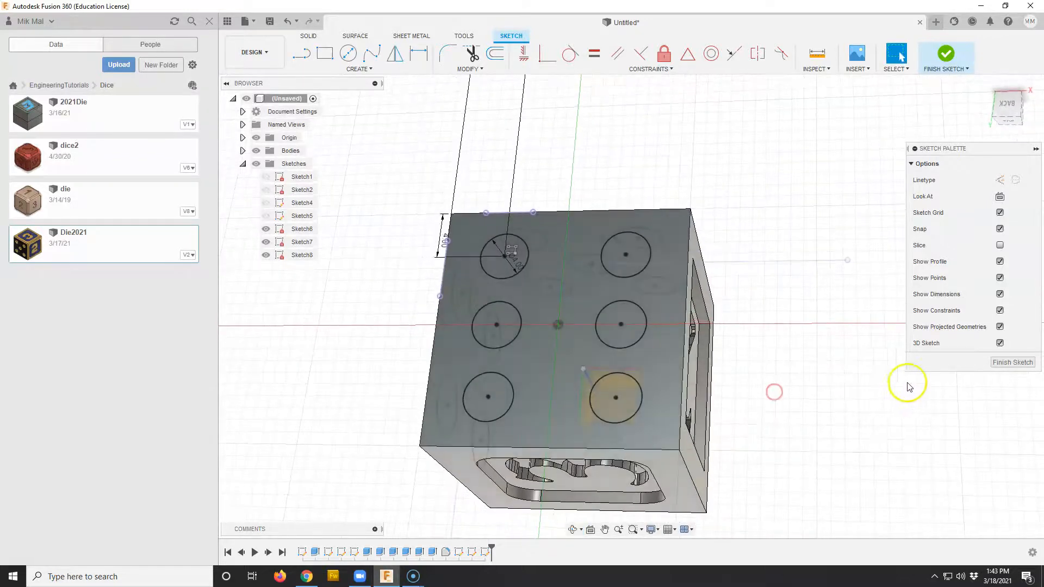
left_click(1013, 363)
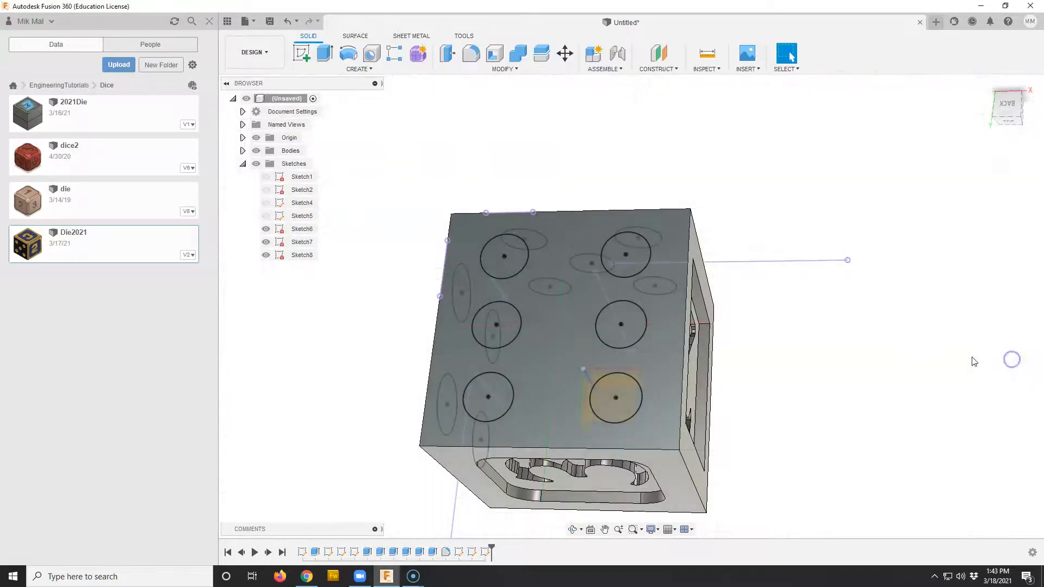
- Extrude the five circles on the adjacent face by -1 mm as a cut
middle_click_drag(862, 326, 882, 373, "shift")
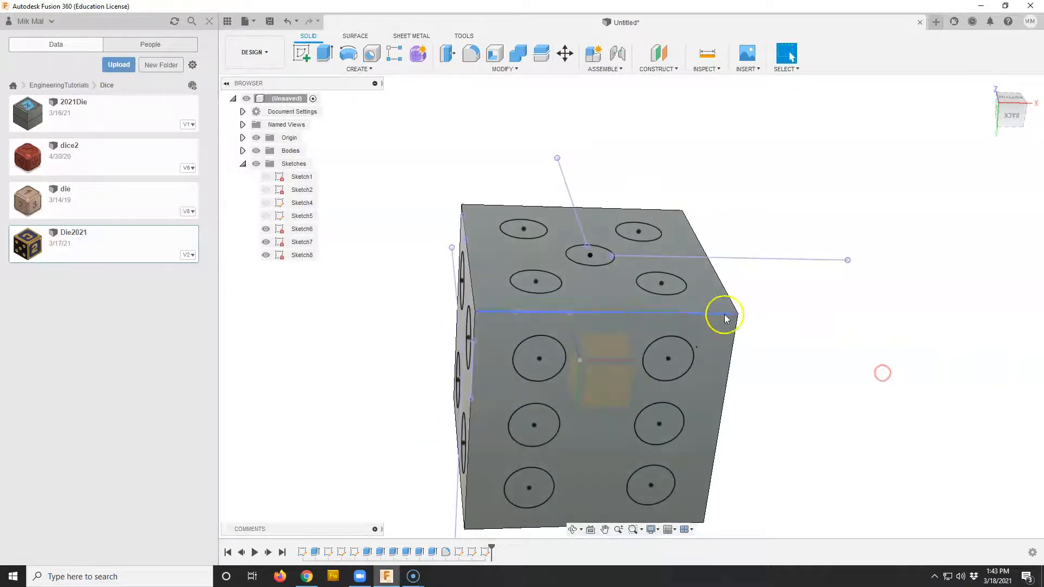
left_click(324, 53)
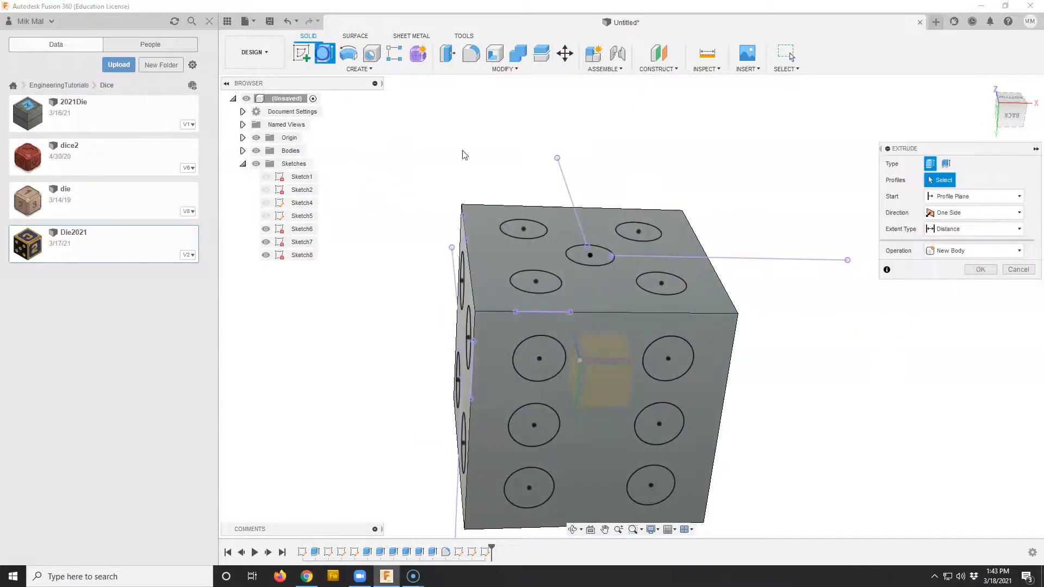
left_click(535, 233)
left_click(589, 254)
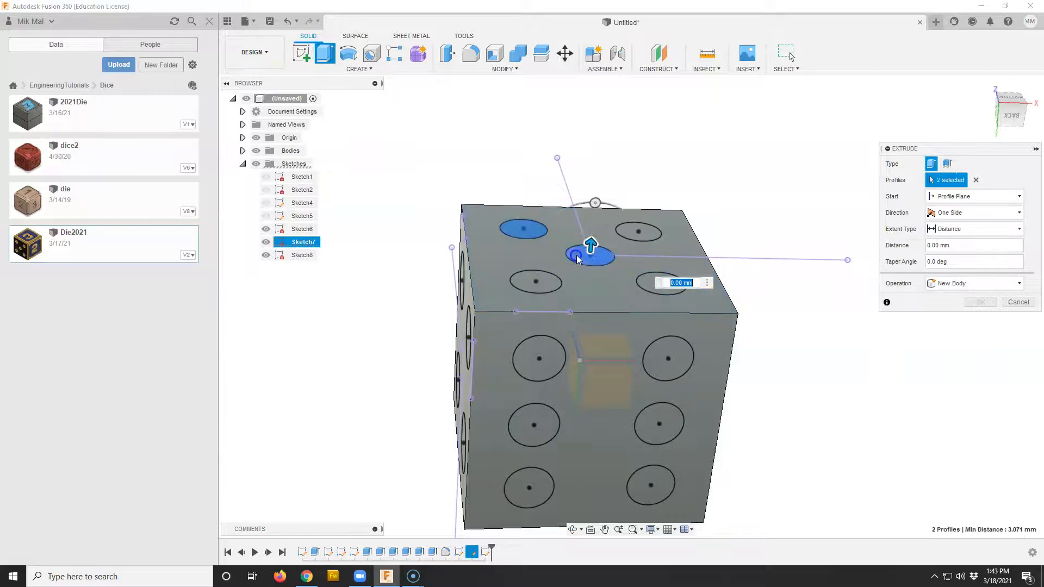
left_click(633, 232)
left_click(651, 279)
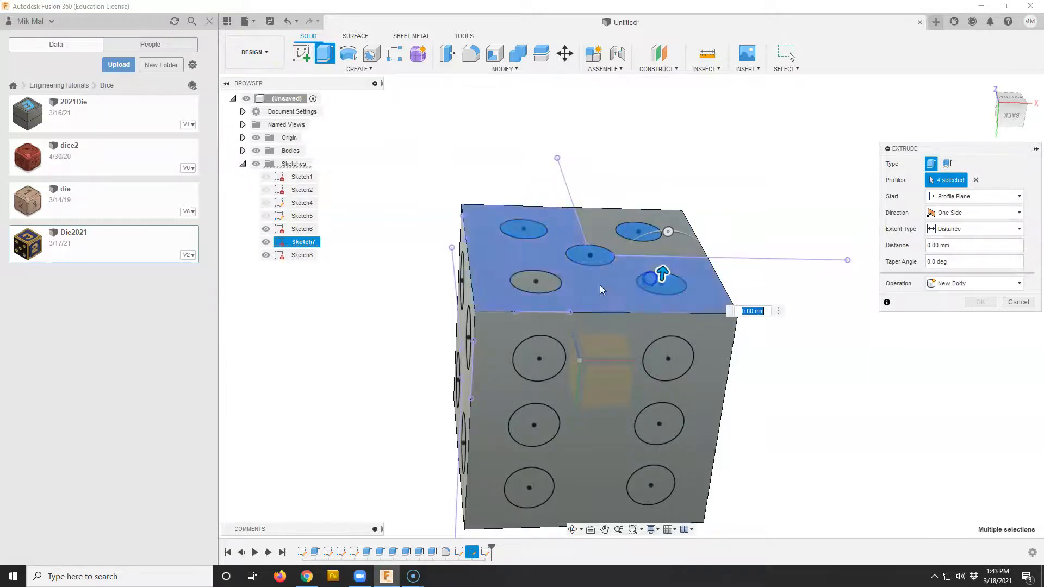
left_click(546, 288)
left_click_drag(536, 274, 534, 285)
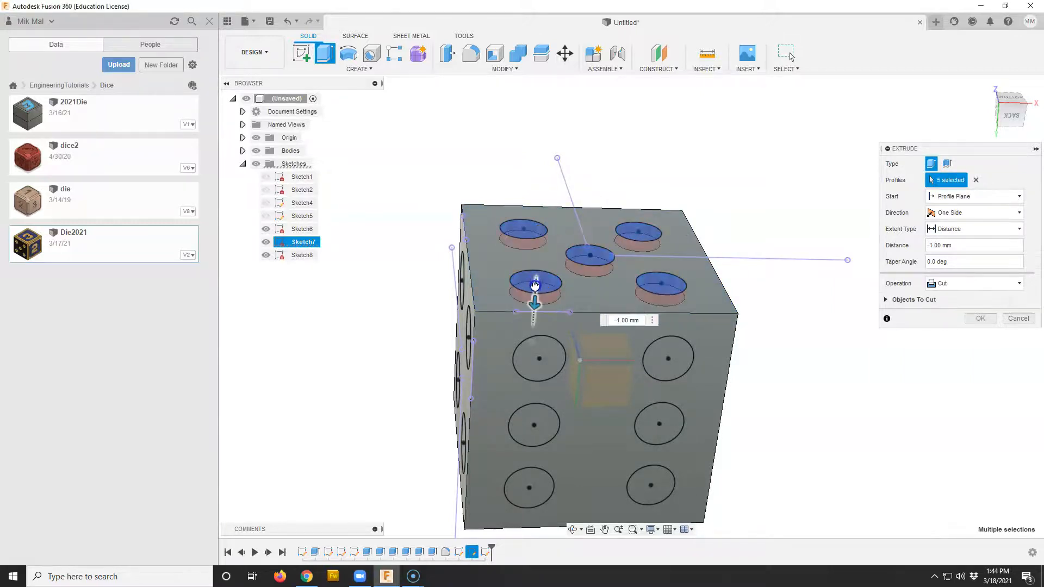
left_click(986, 320)
- Extrude the six circles on the back face by -1 mm as a cut
middle_click_drag(735, 263, 729, 236, "shift")
left_click(323, 56)
left_click(535, 298)
left_click(645, 310)
left_click(649, 386)
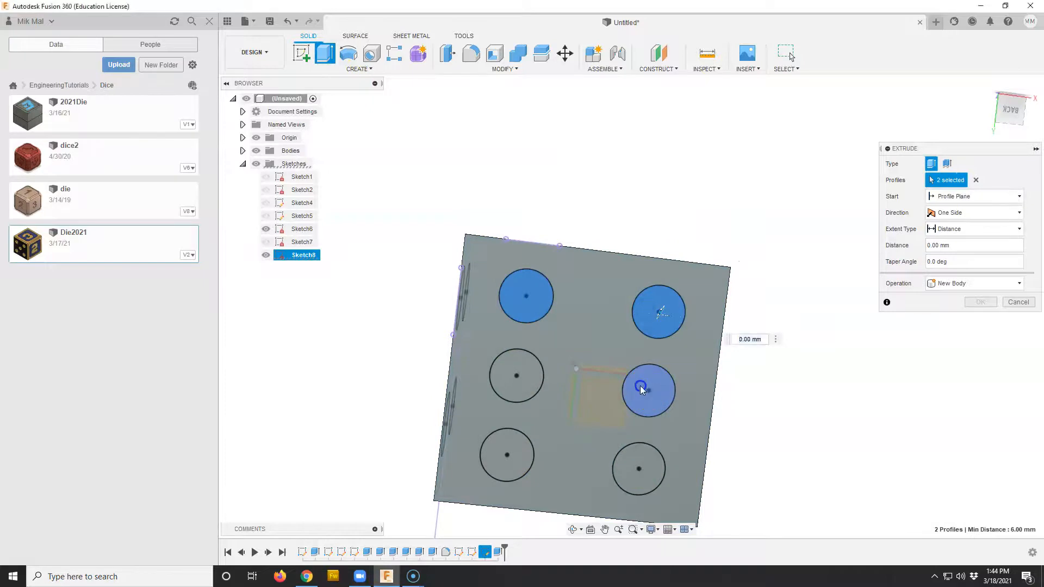
left_click(538, 378)
left_click(525, 445)
left_click(636, 463)
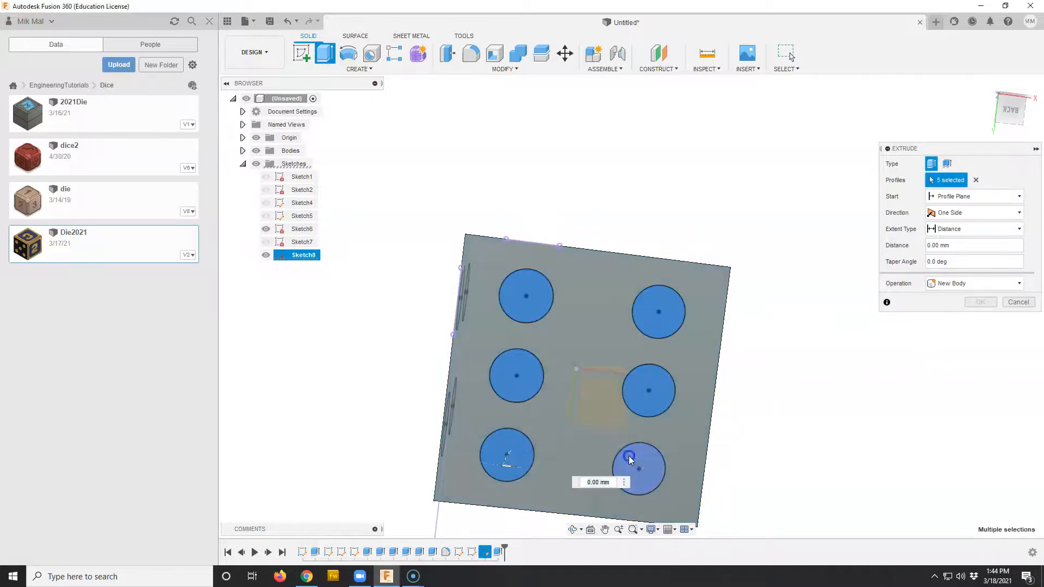
middle_click_drag(699, 354, 626, 402, "shift")
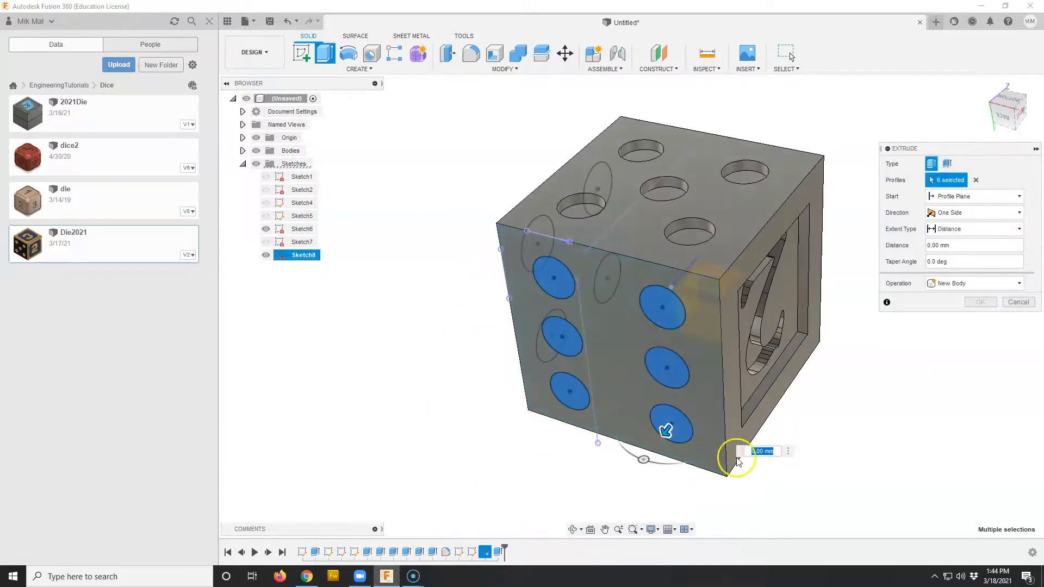
key("Return")
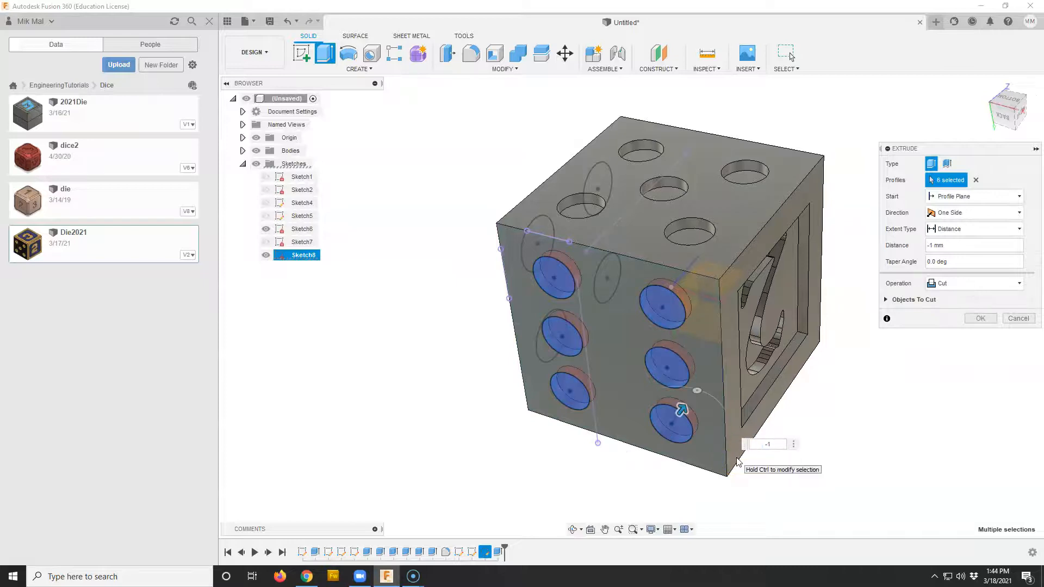
- Apply the pending -1 mm cut to the six selected circles
left_click(775, 441)
left_click(980, 318)
- Set up an extrude cut of -1 mm for the profiles on the four-circle face
middle_click_drag(431, 366, 493, 380, "shift")
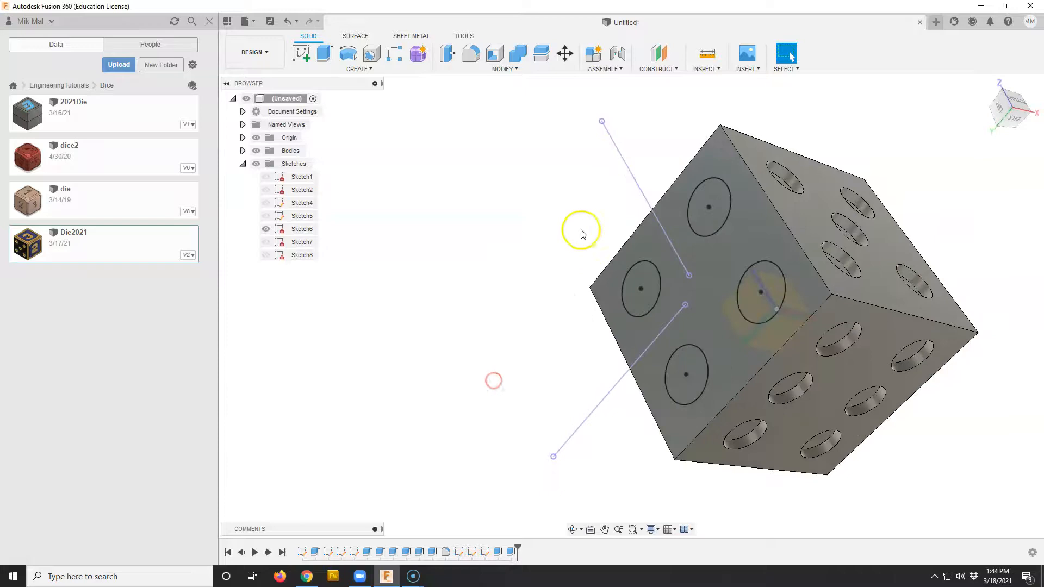
left_click(324, 53)
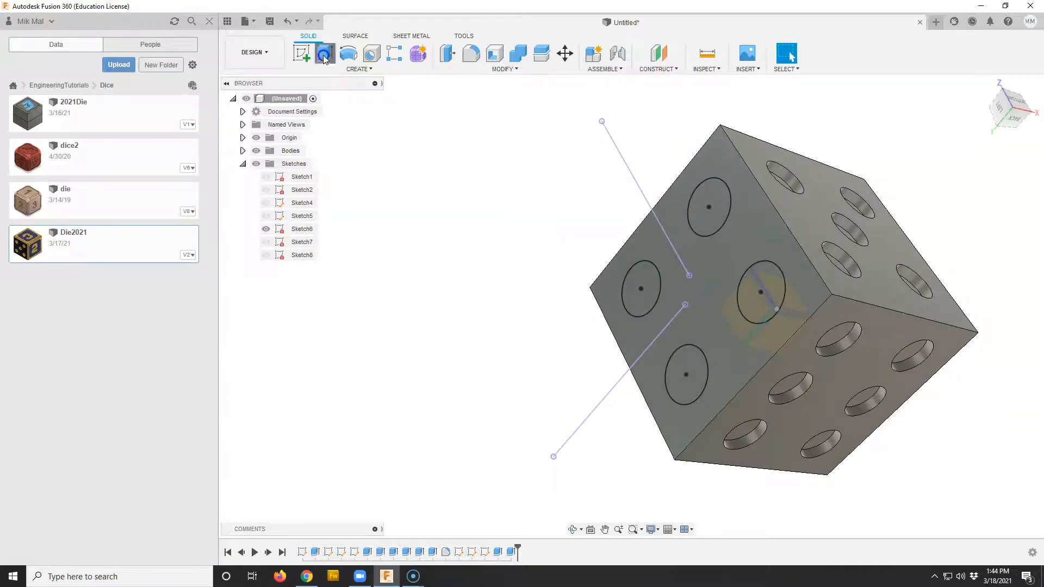
left_click(719, 186)
left_click(760, 292)
left_click(678, 382)
left_click(638, 307)
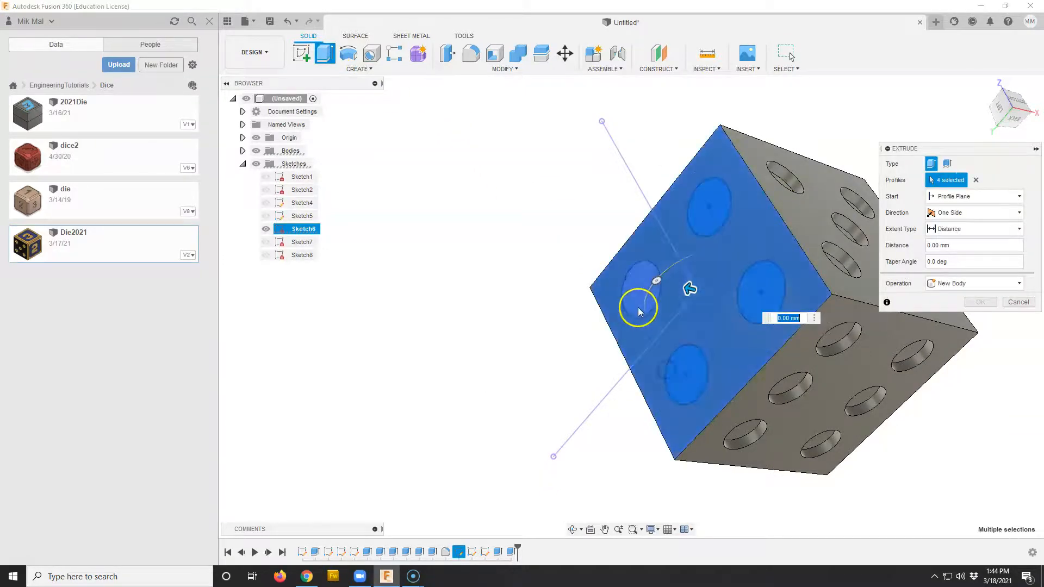
left_click(654, 308)
type("-1")
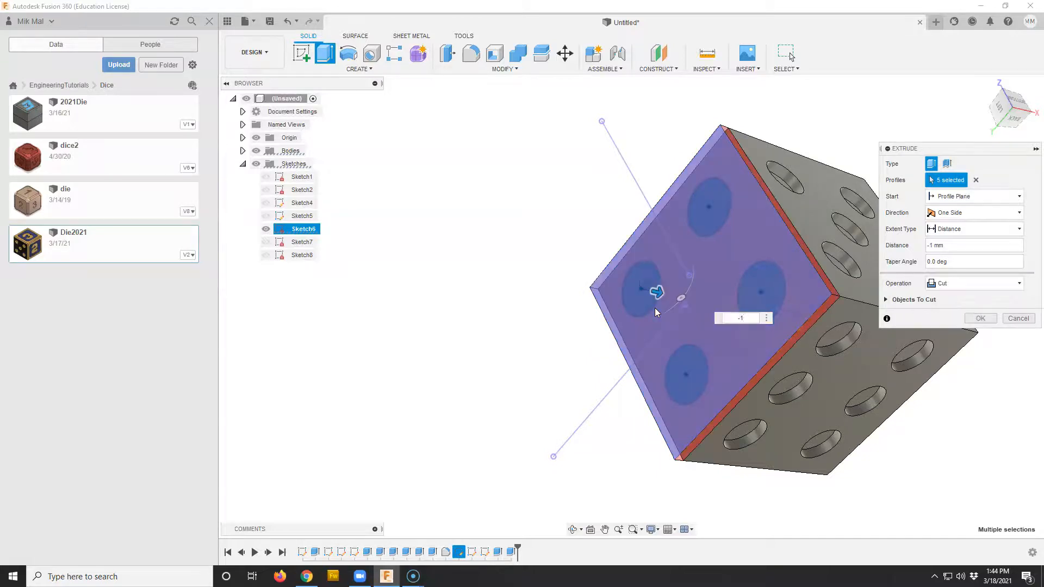
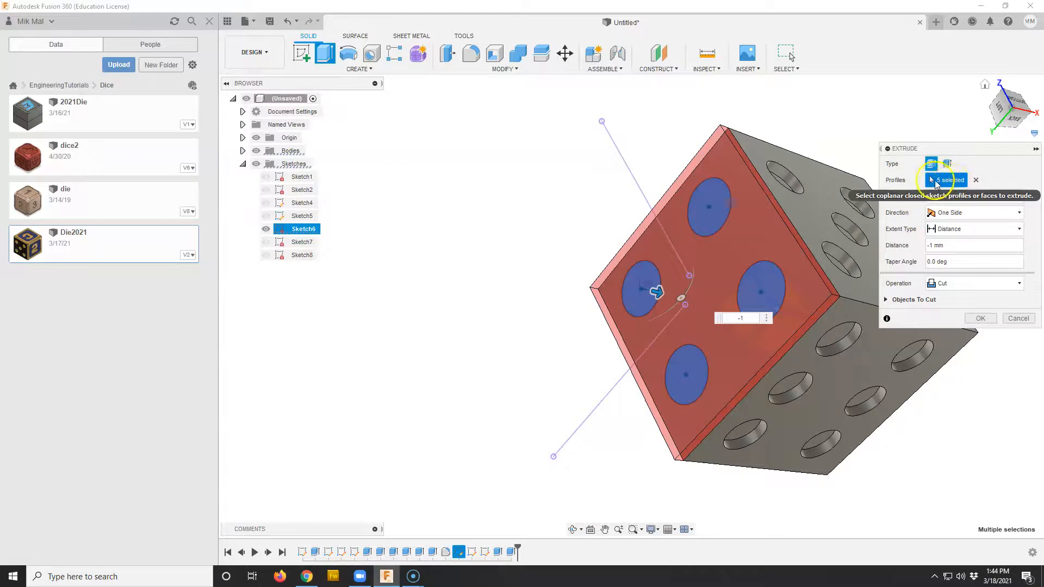
- Clear the extrude's profile selection, reselect only the four circles and apply the cut
left_click(759, 238)
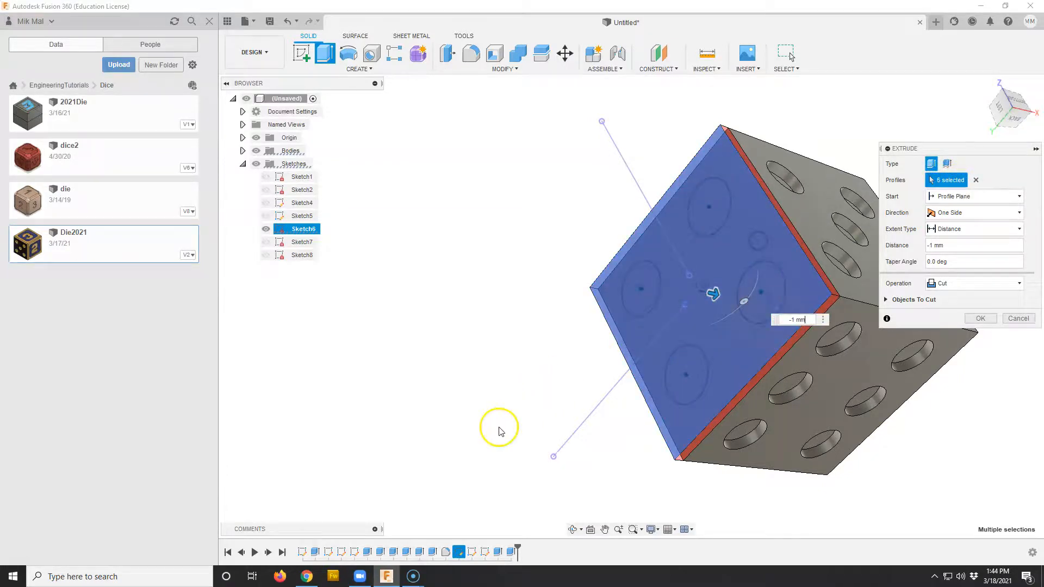
left_click(975, 180)
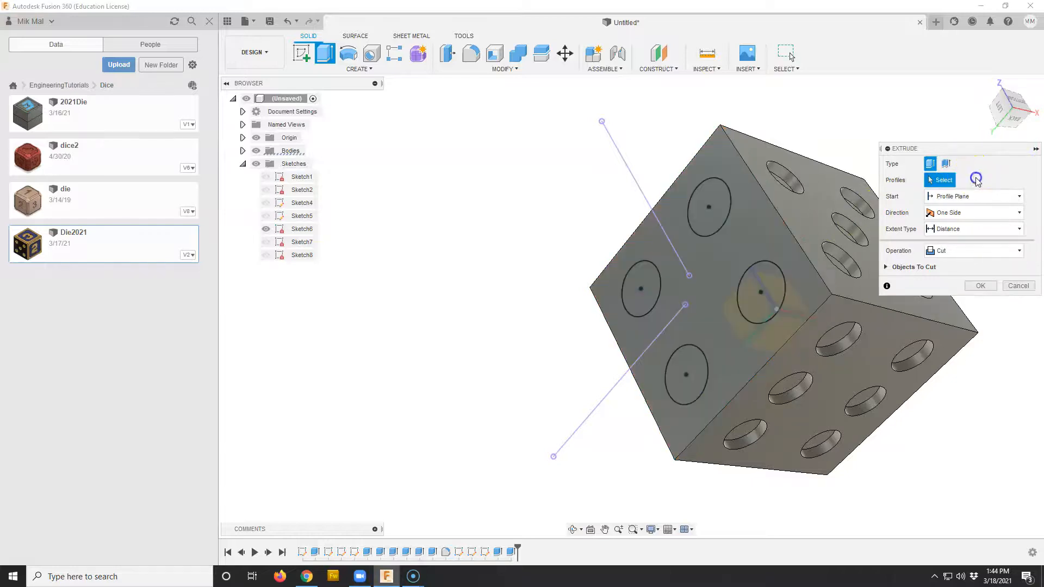
left_click(721, 226)
left_click(759, 293)
left_click(680, 356)
left_click(648, 305)
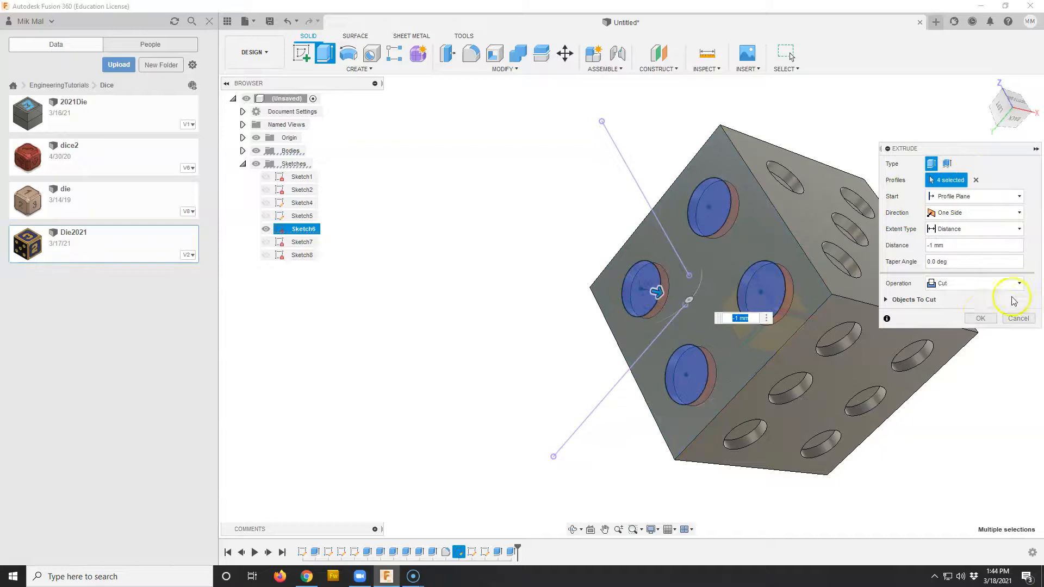
left_click(982, 318)
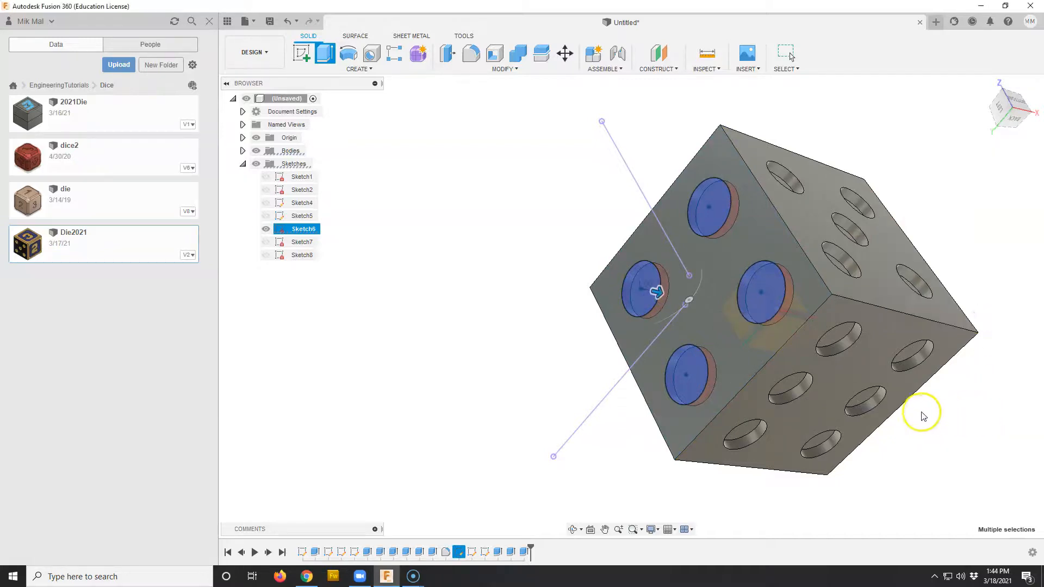
- Check the remaining features in the "Making a Loaded Die" document in Chrome and return to Fusion 360
middle_click_drag(961, 397, 637, 416, "shift")
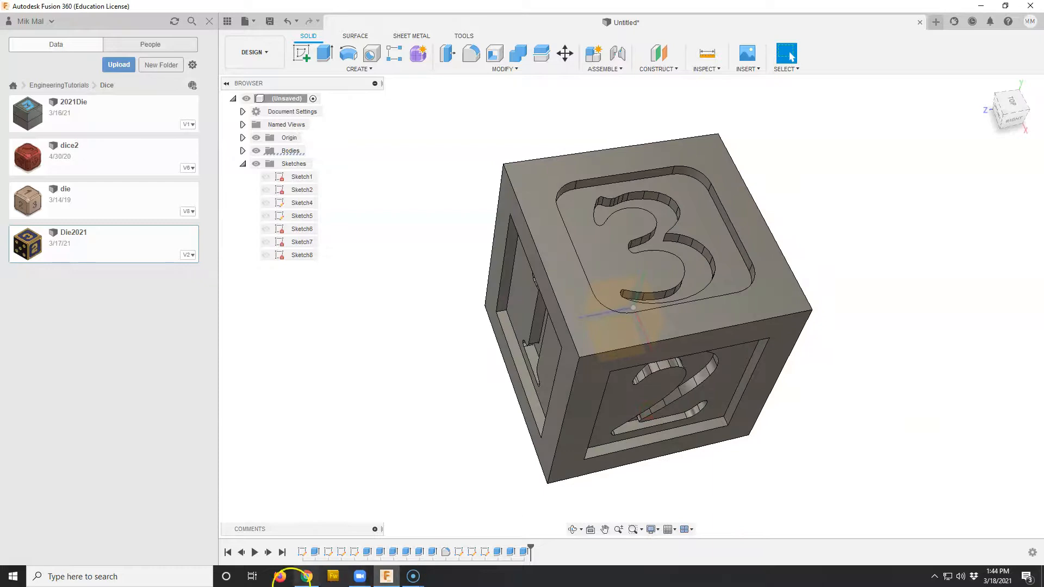
left_click(307, 577)
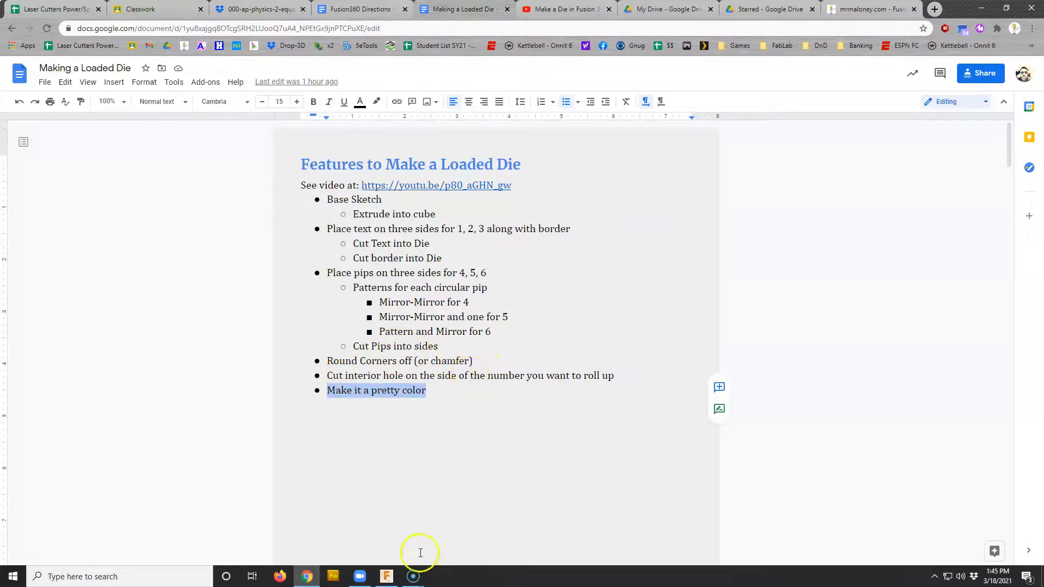
left_click(387, 576)
- Start a fillet and select the four edges around the 3 face plus the two side edges of the 2 face
mouse_move(466, 368)
middle_mouse_down("shift")
mouse_move(473, 342)
mouse_move(459, 353)
middle_mouse_up("shift")
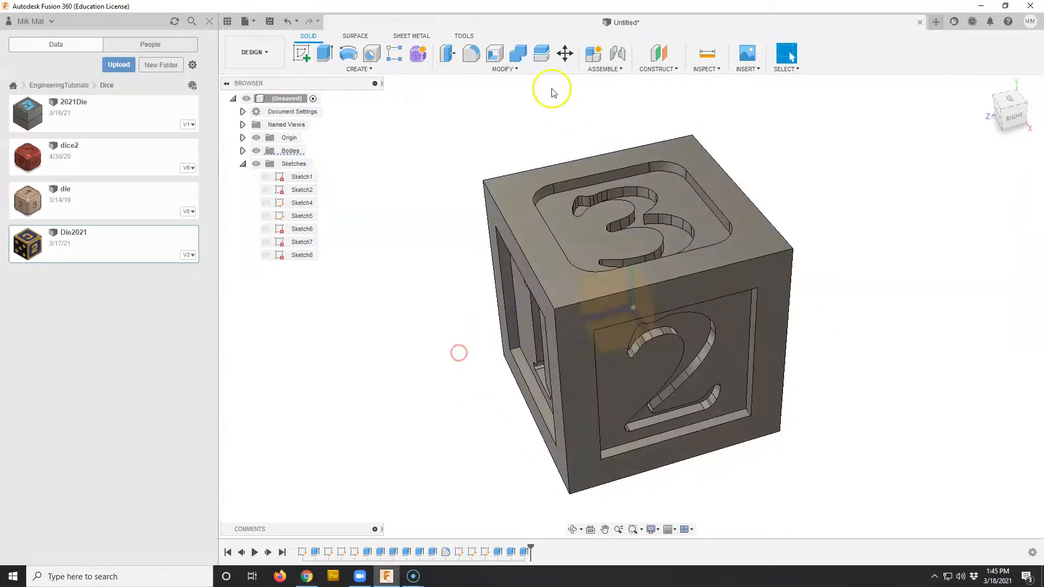
left_click(472, 53)
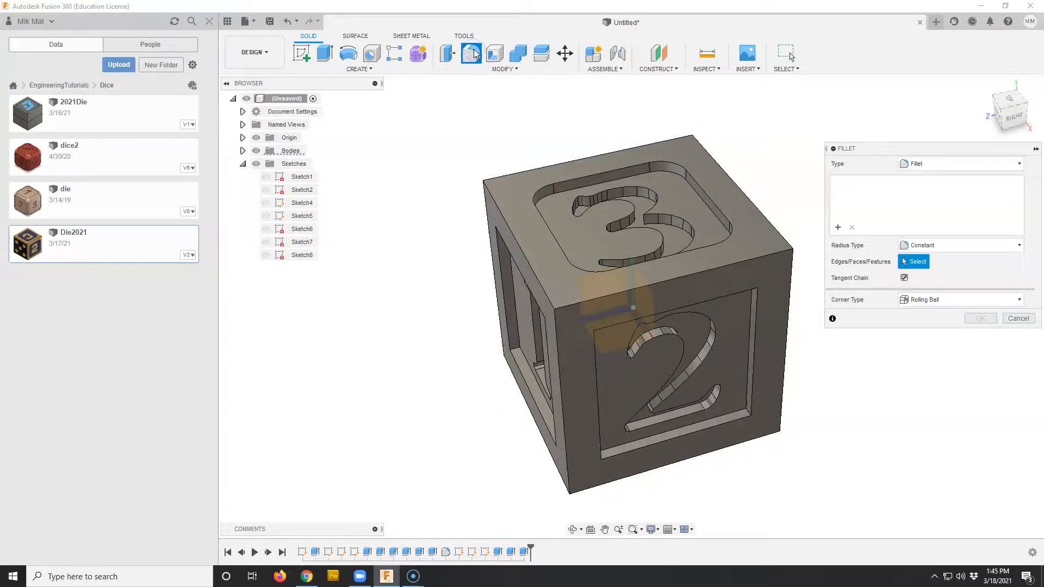
left_click(712, 266)
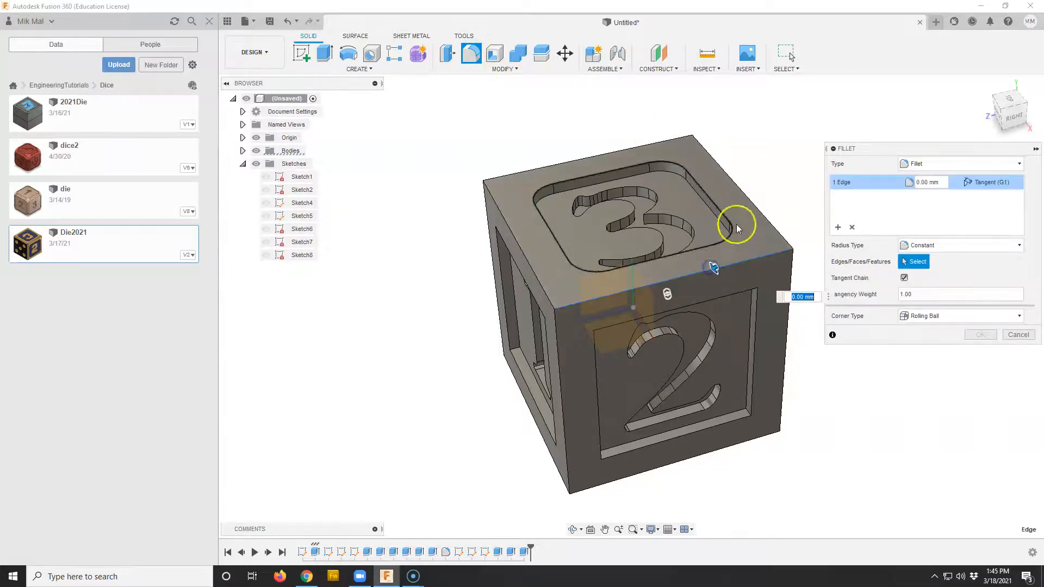
left_click(750, 201)
left_click(641, 144)
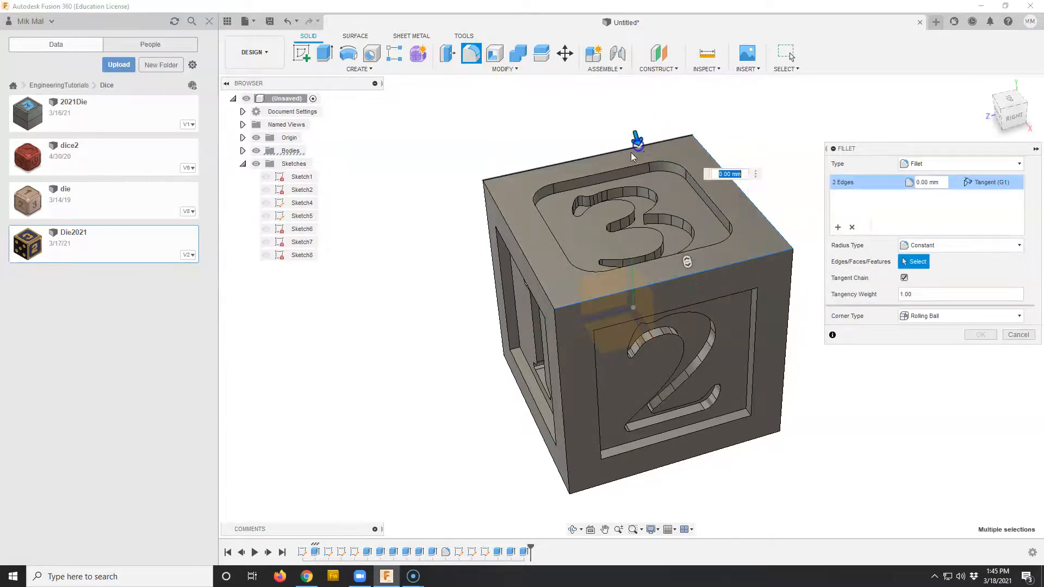
left_click(527, 255)
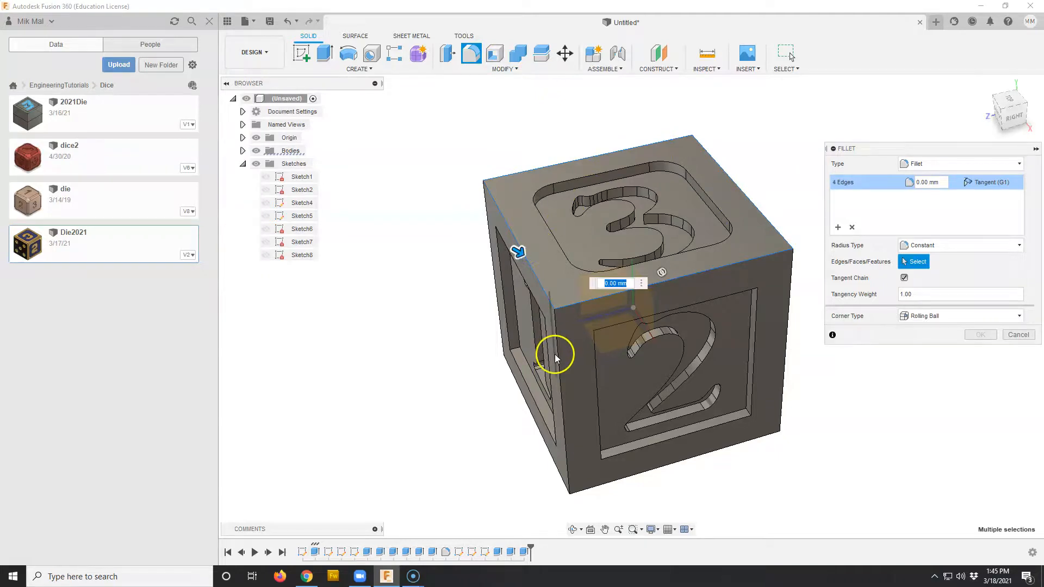
left_click(554, 352)
left_click(552, 347)
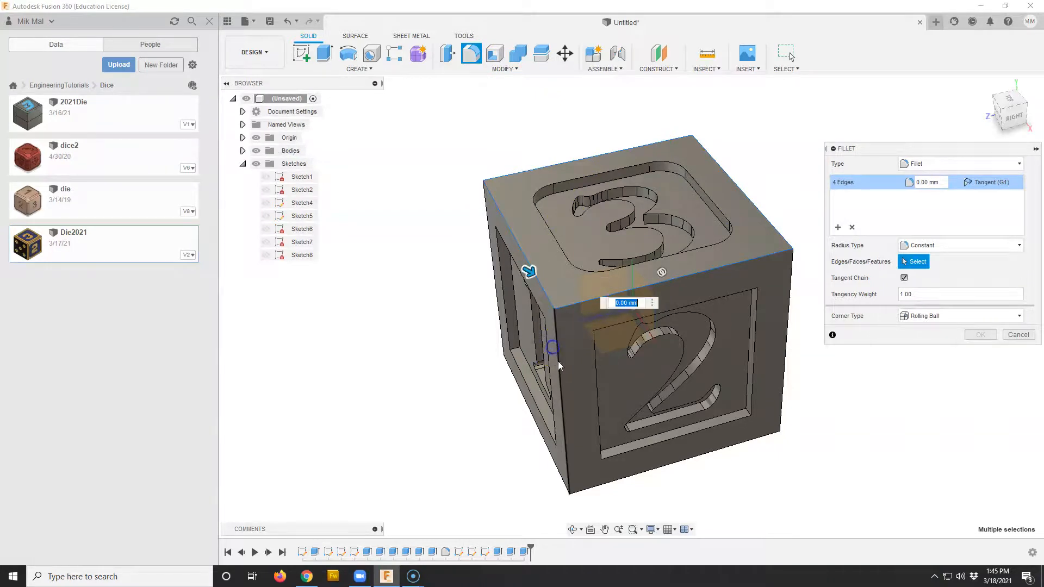
left_click(559, 373)
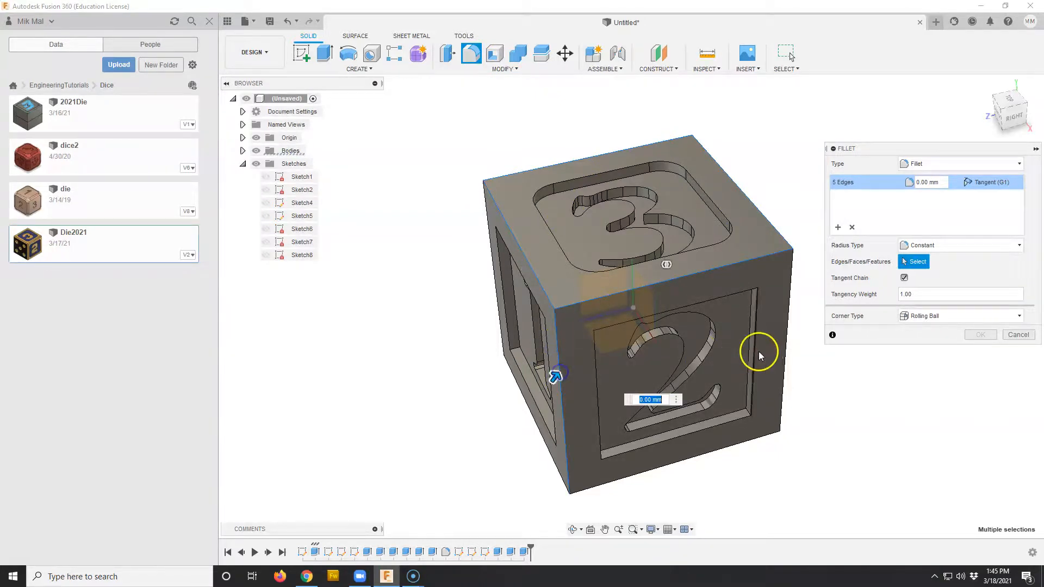
left_click(787, 330)
- Add the remaining six cube edges around the four-circle and five-circle faces to the fillet selection
mouse_move(576, 350)
middle_mouse_down("shift")
mouse_move(554, 342)
mouse_move(574, 333)
middle_mouse_up("shift")
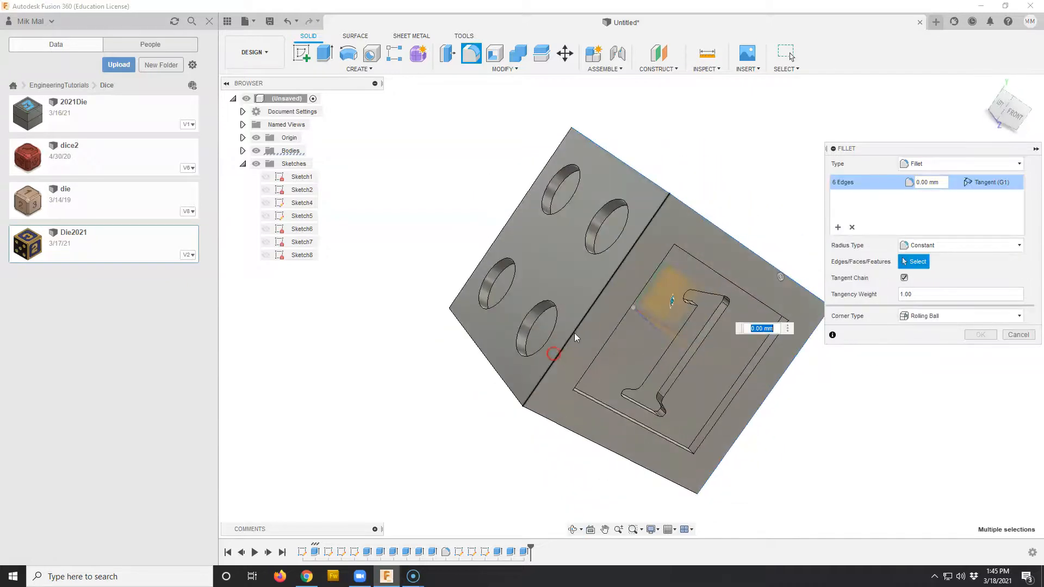
left_click(578, 328)
left_click(503, 234)
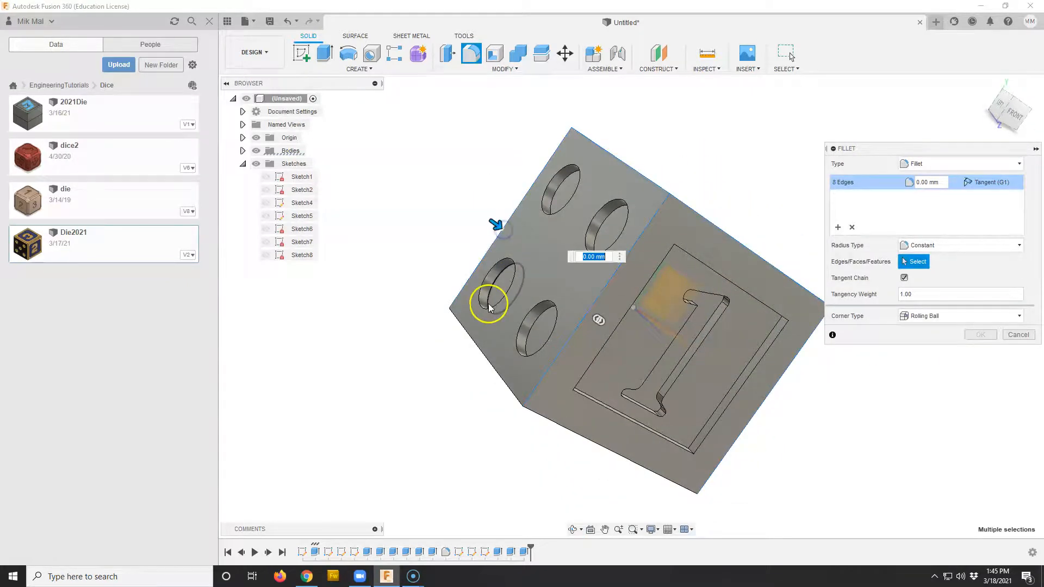
middle_click_drag(489, 298, 523, 254, "shift")
left_click(551, 239)
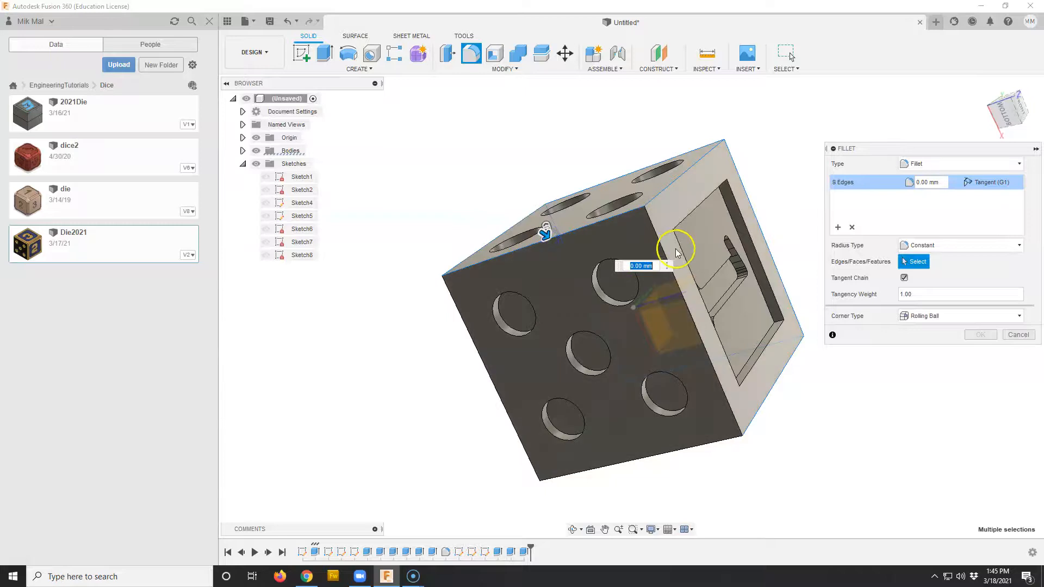
left_click(658, 246)
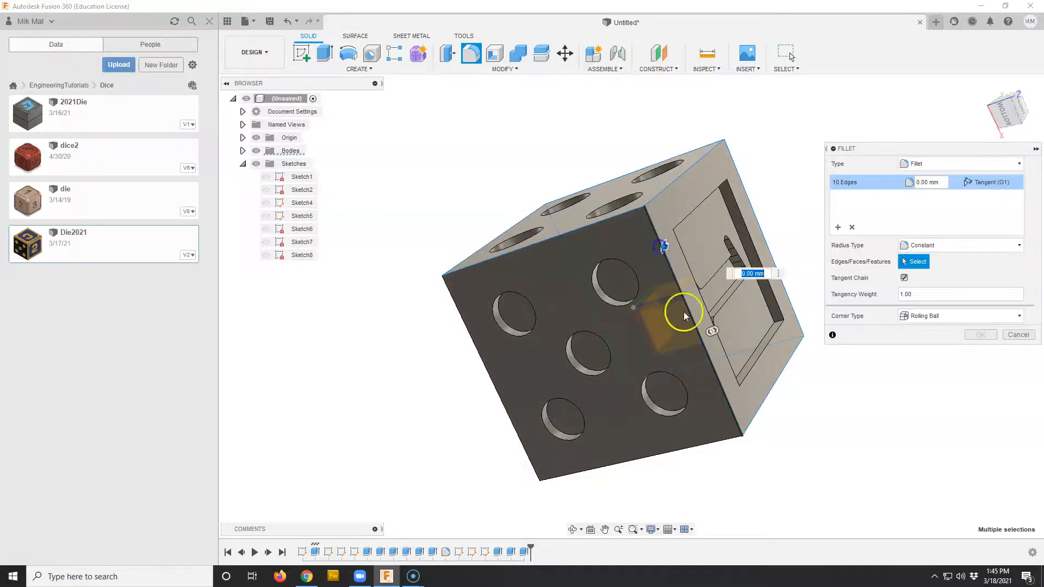
left_click(647, 465)
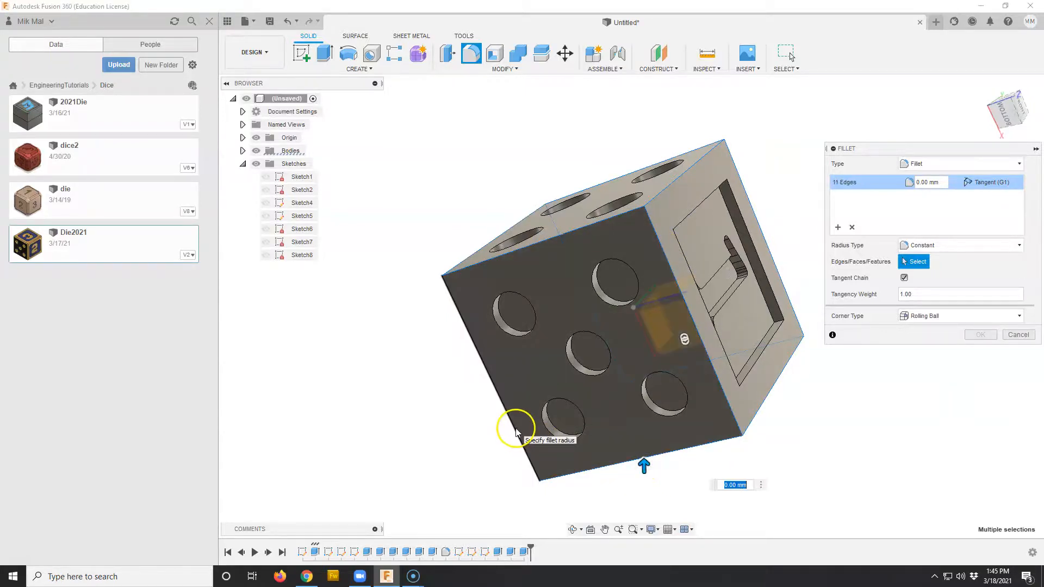
left_click(516, 433)
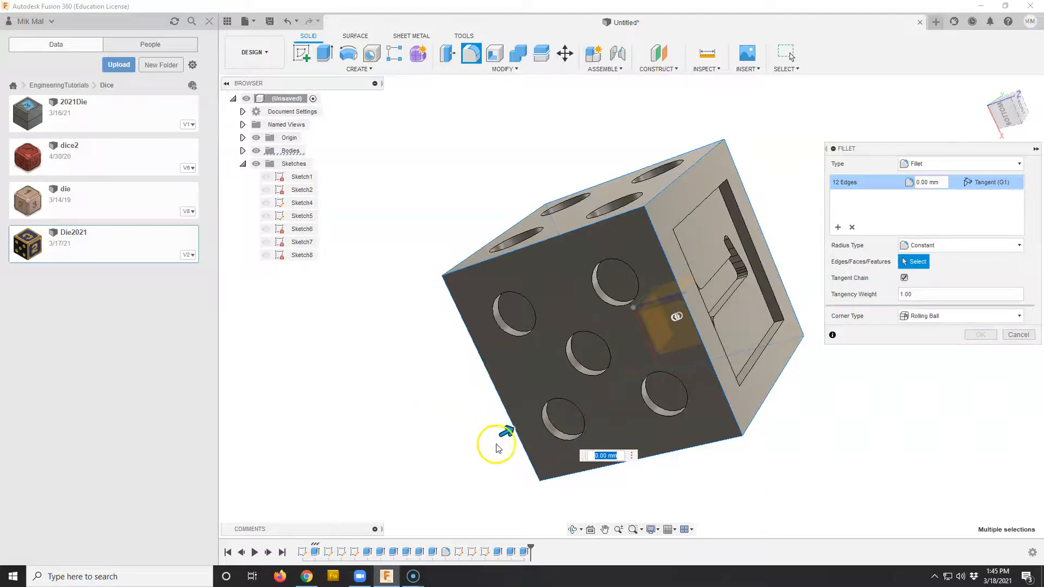
- Try constant fillet radii of 1.5 mm and 2 mm on the selected edges, ending on 1.5 mm
left_click_drag(507, 434, 512, 431)
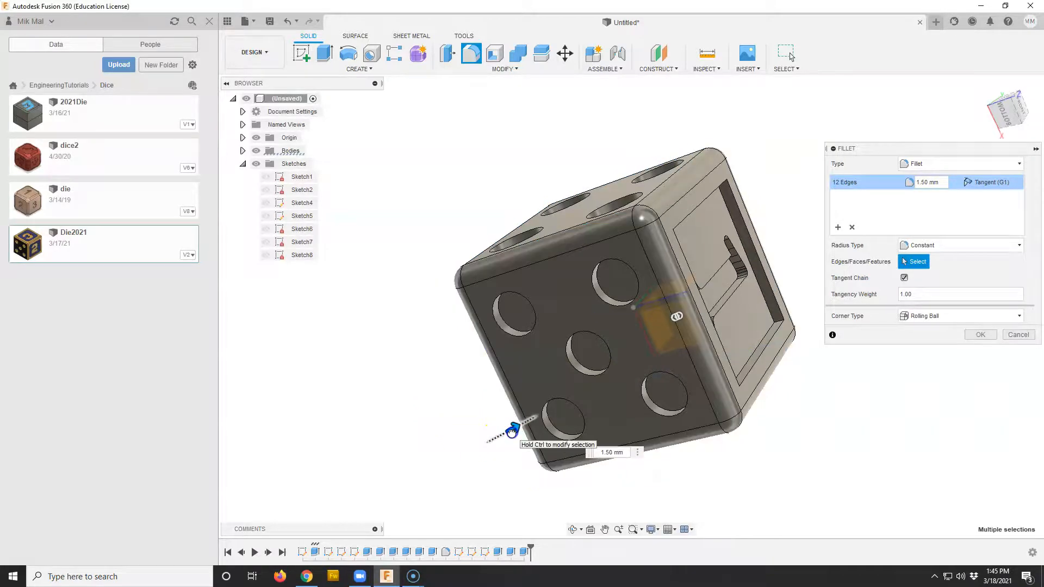
middle_click_drag(512, 408, 535, 507, "shift")
left_click_drag(499, 326, 494, 328)
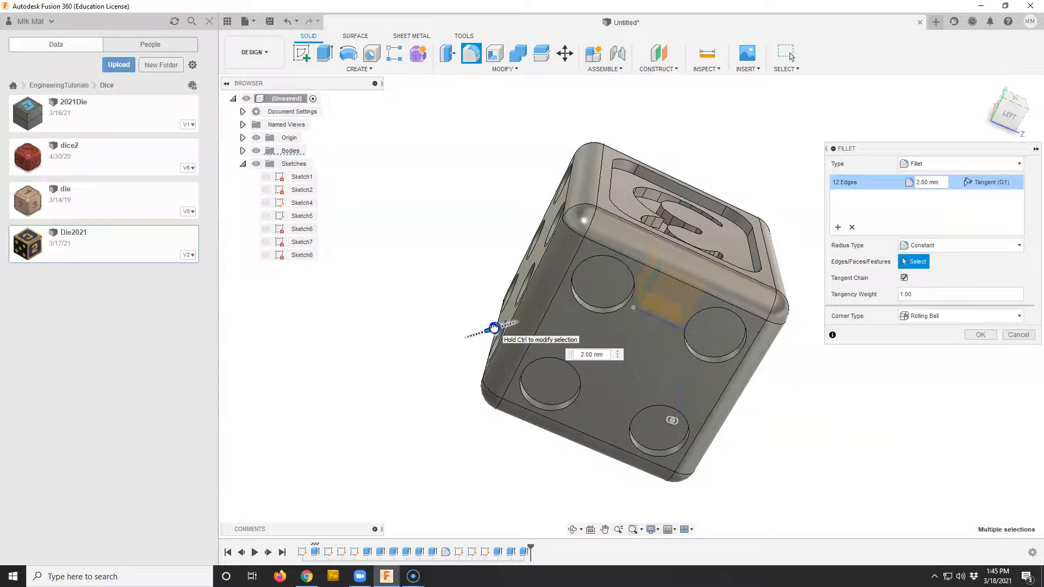
mouse_move(493, 329)
left_mouse_down()
mouse_move(499, 321)
mouse_move(492, 326)
left_mouse_up()
middle_click_drag(637, 393, 663, 390, "shift")
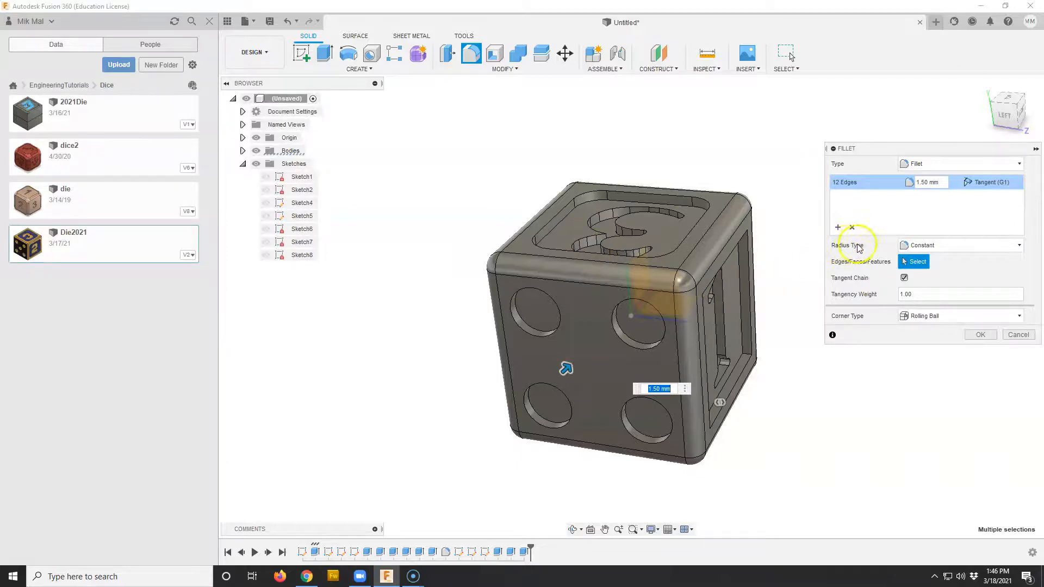
- Change the fillet's radius type to Chord Length and set the chord to 2.50 mm
left_click(937, 244)
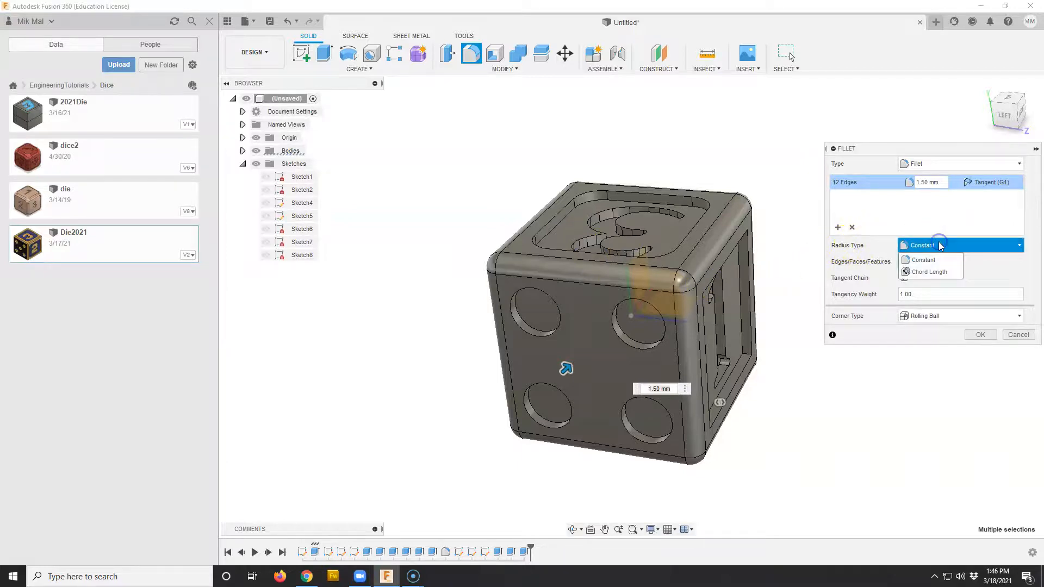
left_click(937, 272)
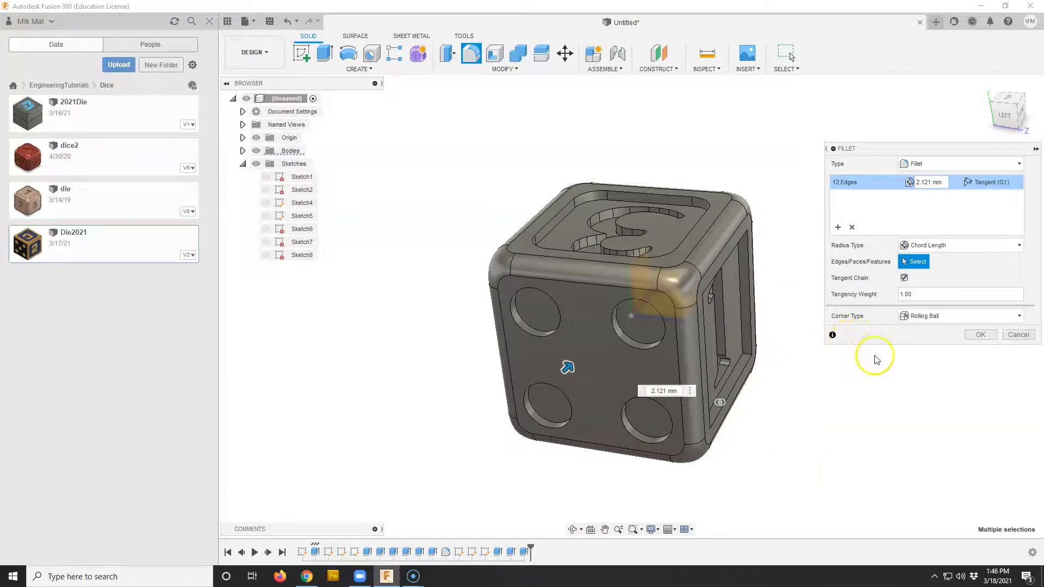
mouse_move(568, 370)
left_mouse_down()
mouse_move(554, 374)
mouse_move(569, 368)
left_mouse_up()
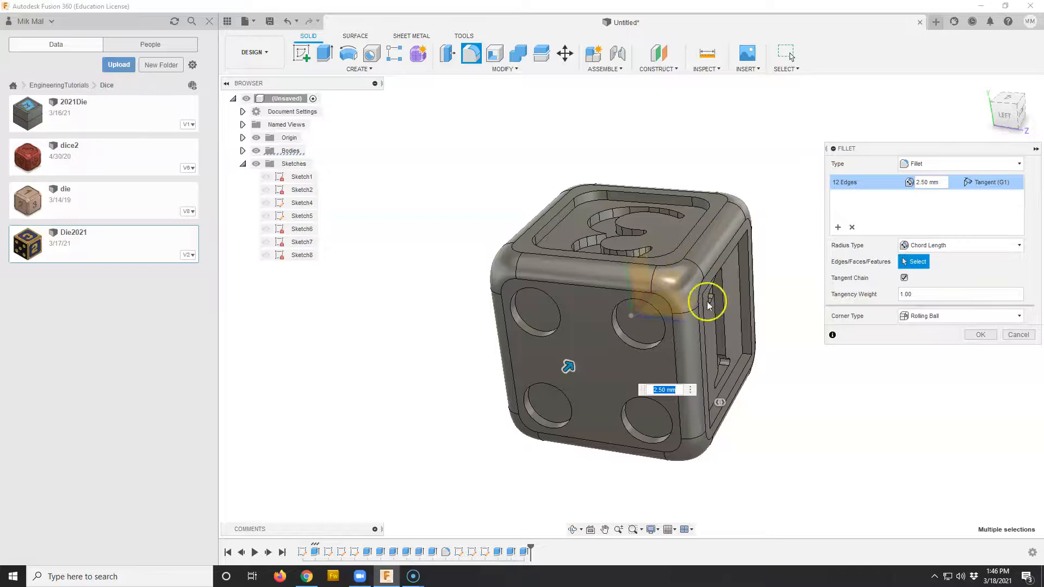
- Try the Setback corner type for the fillet, then restore Rolling Ball
left_click(936, 316)
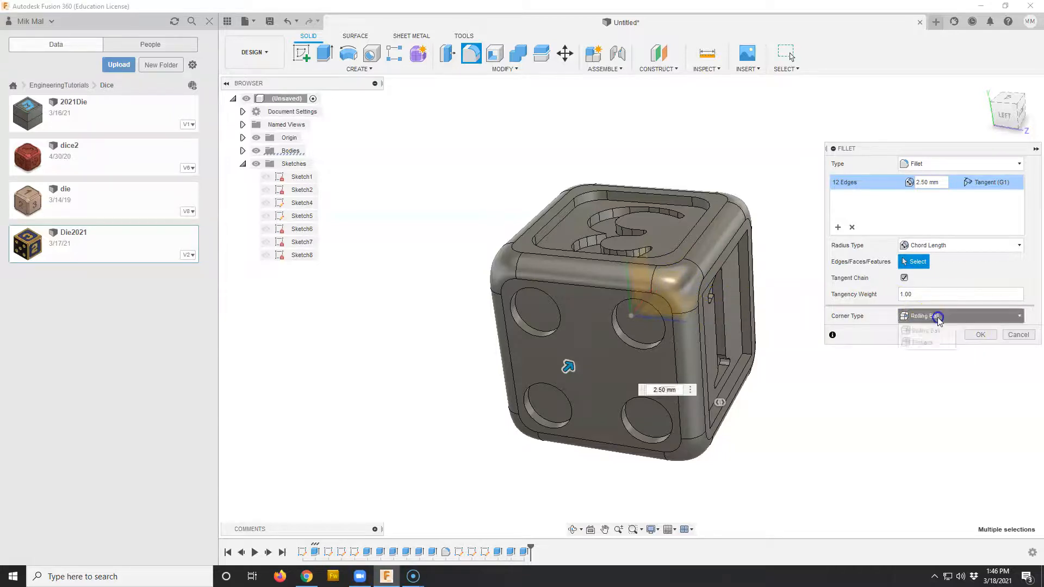
left_click(924, 343)
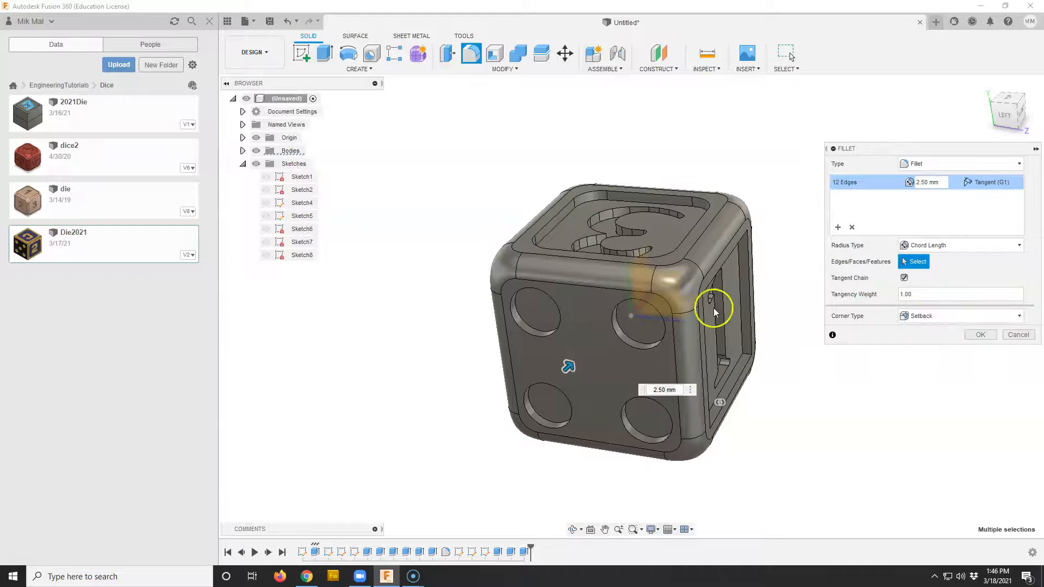
left_click(945, 316)
left_click(938, 331)
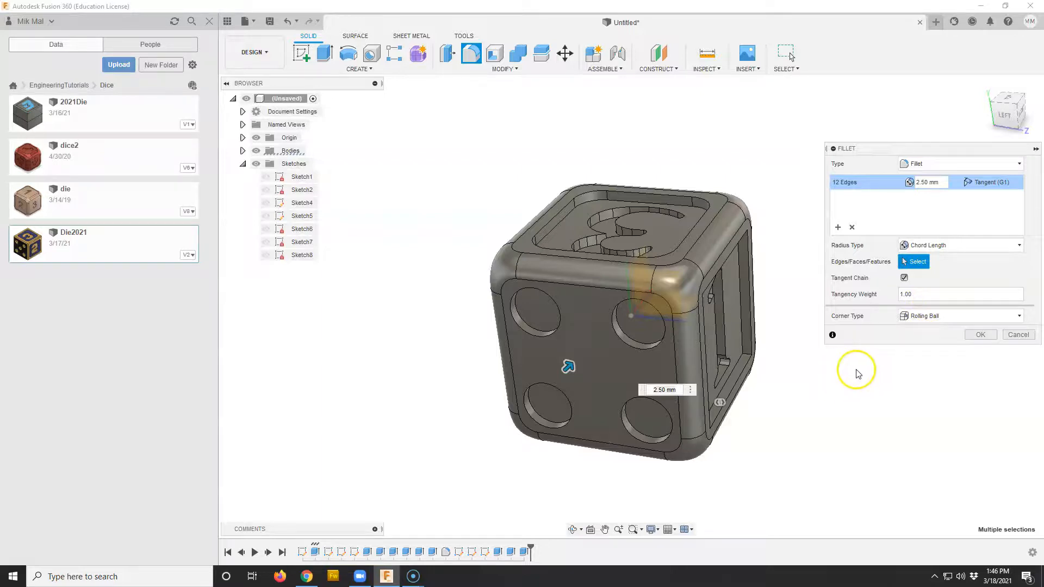
- Apply the fillet to the die's twelve outer edges
left_click(978, 335)
mouse_move(800, 391)
left_mouse_down()
mouse_move(810, 357)
mouse_move(783, 400)
left_mouse_up()
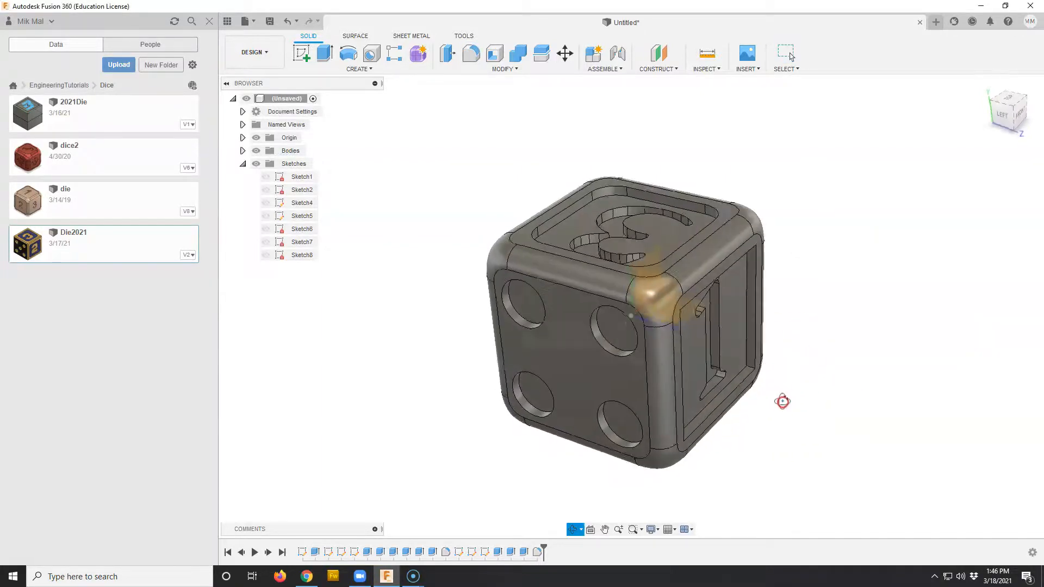
key("Escape")
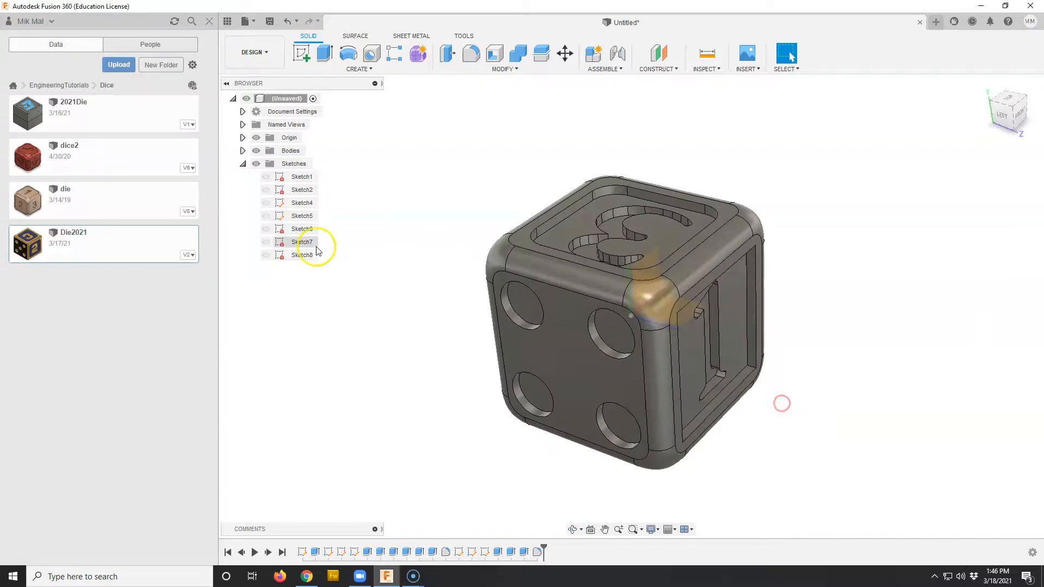
- Hide the origin and open the brass category of the metal appearances in the Fusion 360 appearance library
left_click(258, 138)
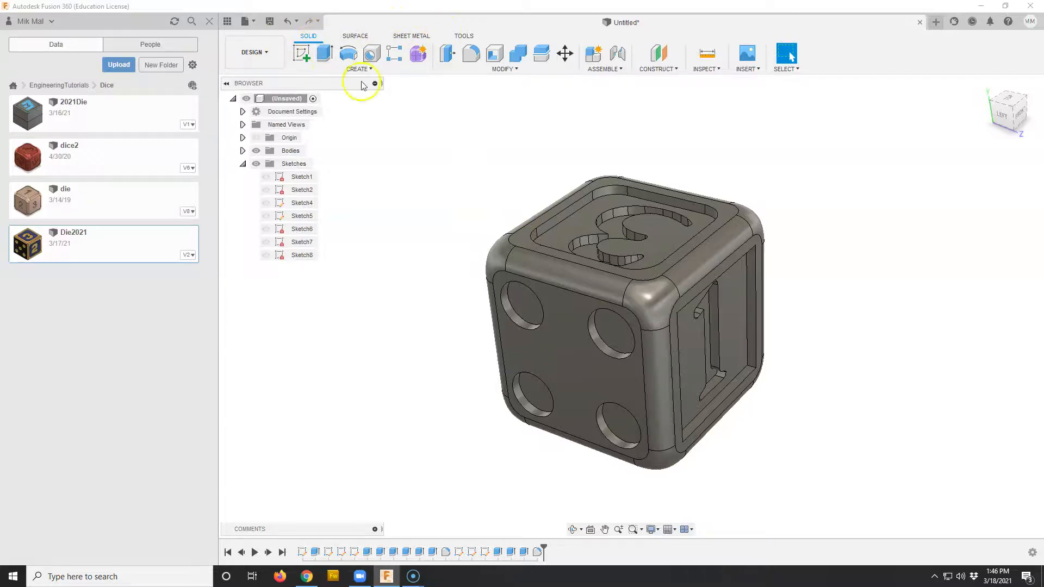
left_click(496, 70)
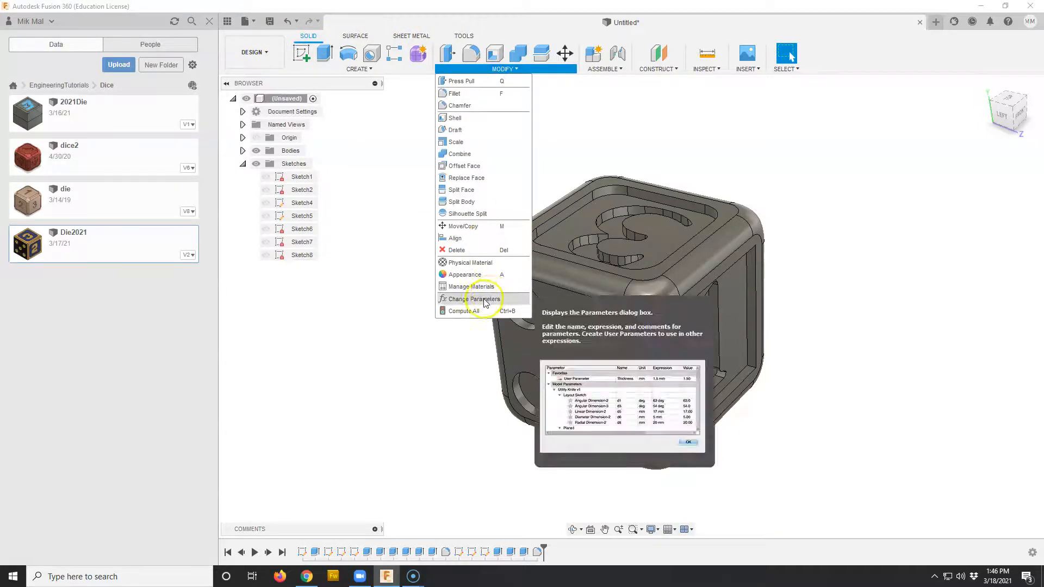
left_click(468, 275)
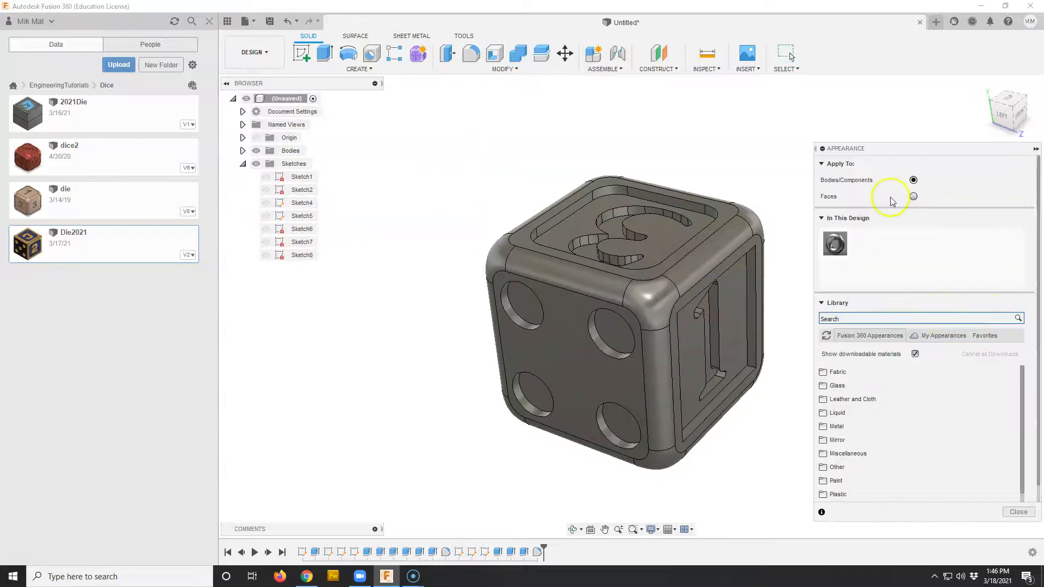
scroll(930, 413, "down", 3)
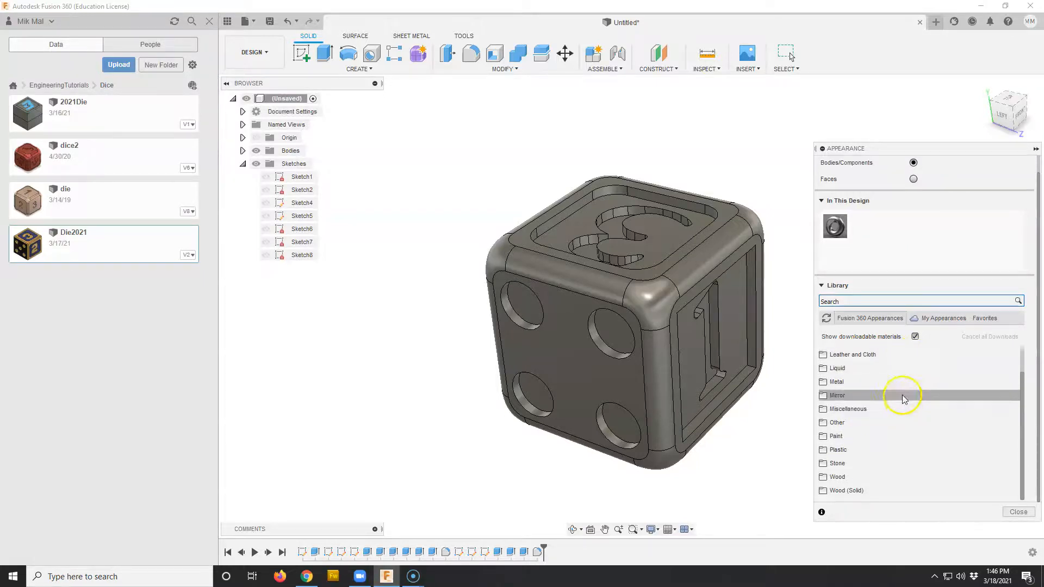
left_click(852, 383)
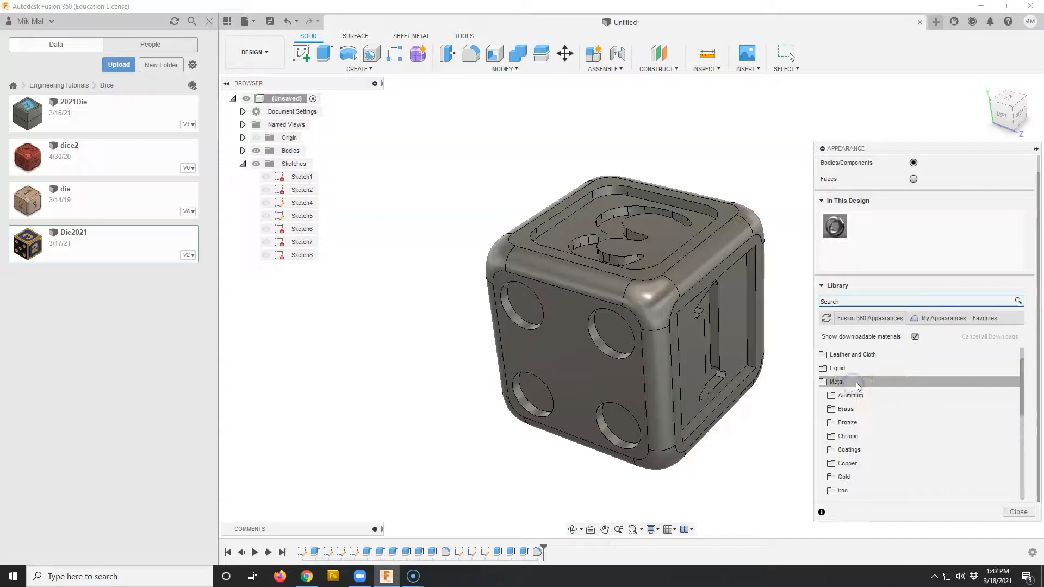
left_click(864, 407)
- Download the Brass - Old appearance and apply it to the whole die body
scroll(916, 407, "down", 3)
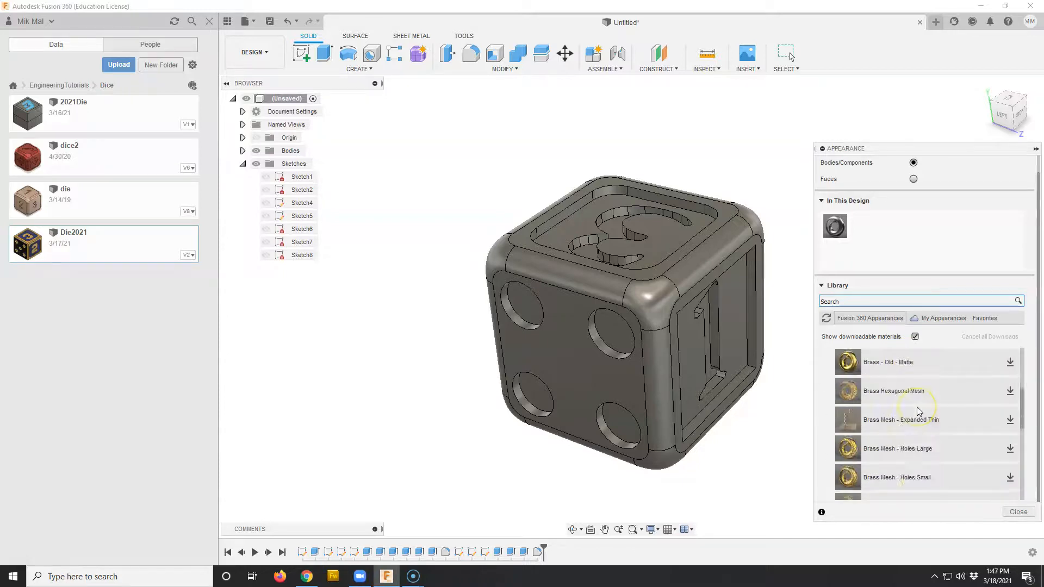
scroll(917, 407, "up", 3)
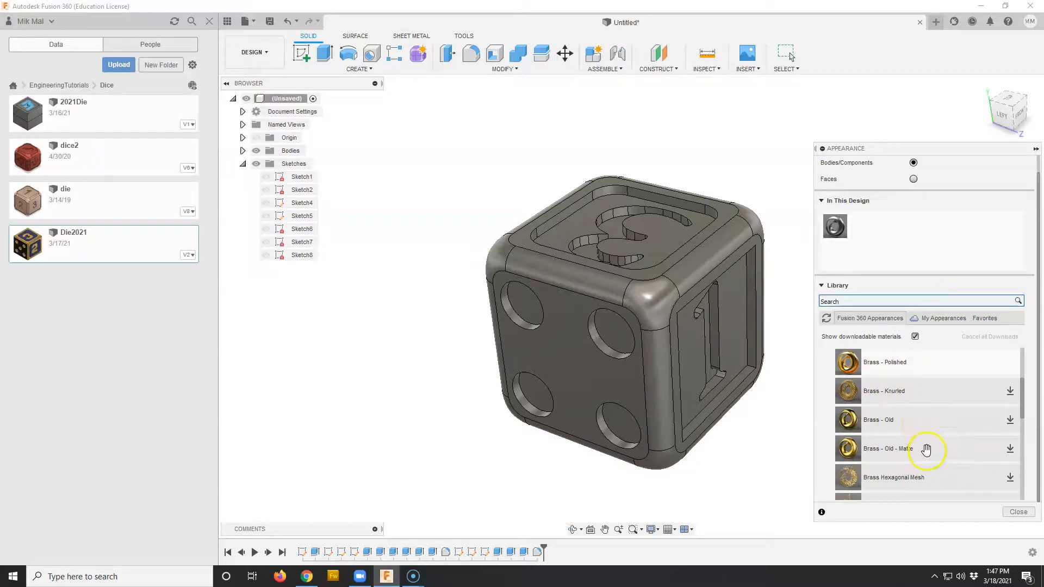
scroll(911, 461, "down", 3)
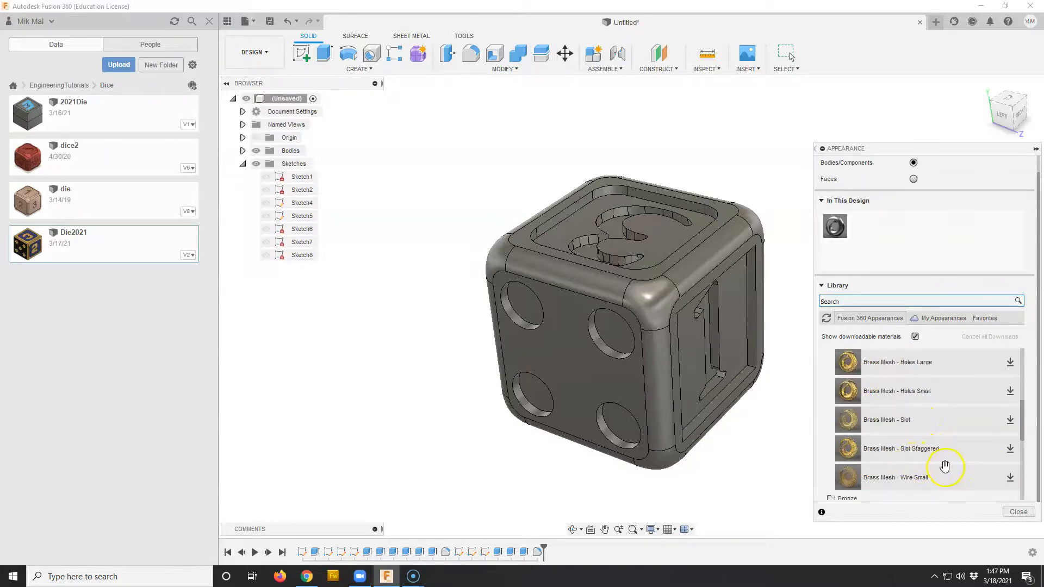
scroll(930, 447, "up", 3)
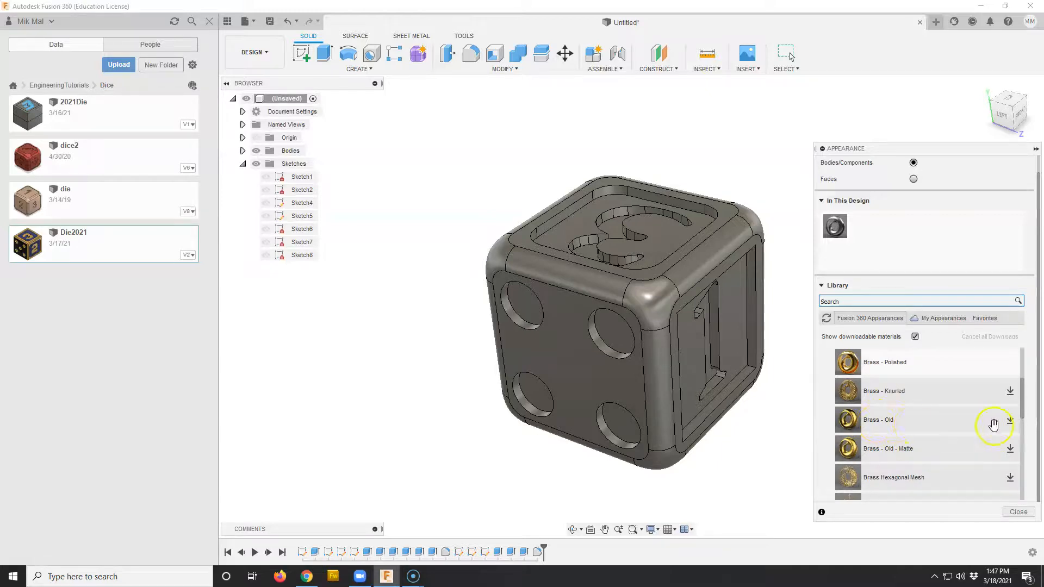
left_click(1010, 420)
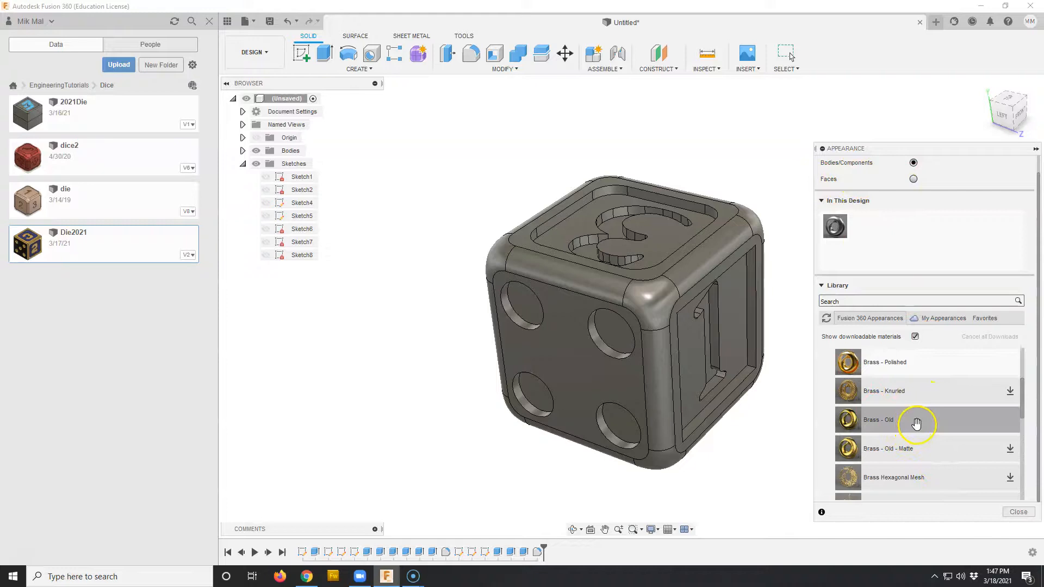
left_click_drag(874, 418, 695, 353)
mouse_move(773, 445)
middle_mouse_down("shift")
mouse_move(717, 499)
mouse_move(780, 413)
mouse_move(754, 447)
mouse_move(759, 461)
mouse_move(768, 449)
middle_mouse_up("shift")
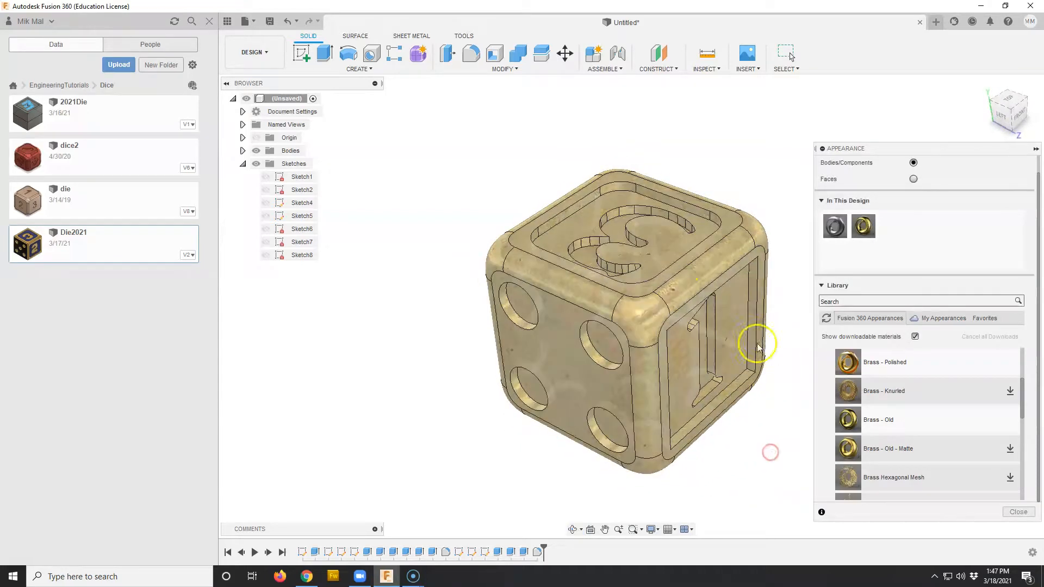
- Find the Metal Flake paints in the appearance library and download Paint - Metal Flake (Blue)
scroll(913, 415, "up", 5)
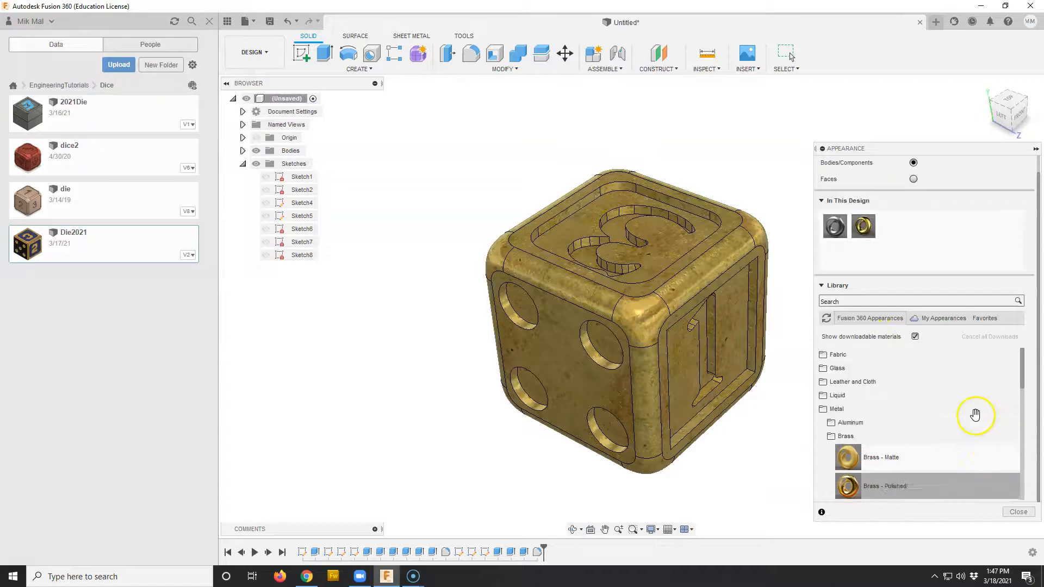
left_click(838, 427)
scroll(909, 438, "down", 2)
left_click(855, 397)
scroll(884, 439, "down", 1)
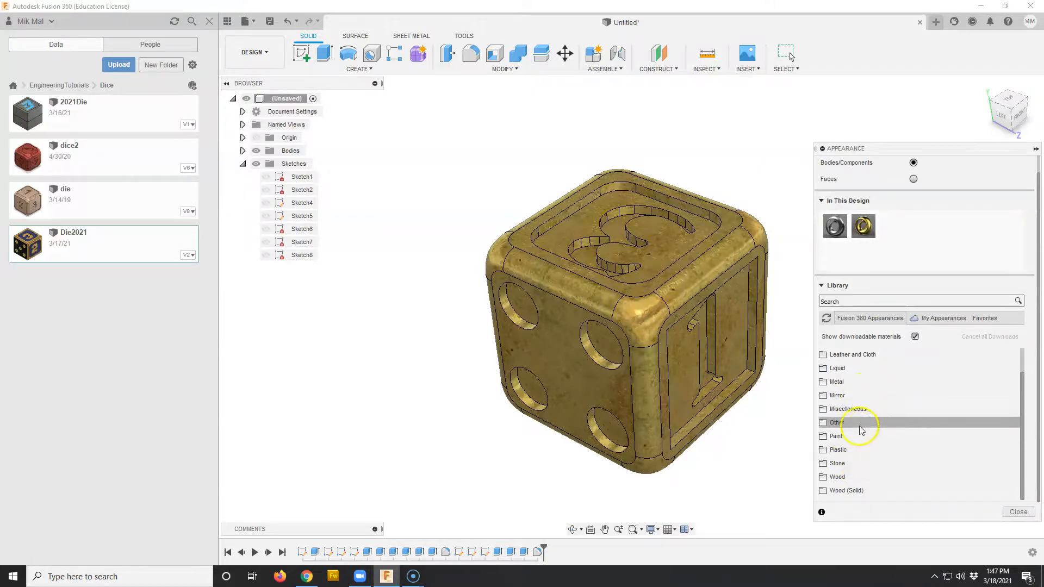
left_click(867, 435)
scroll(870, 435, "down", 4)
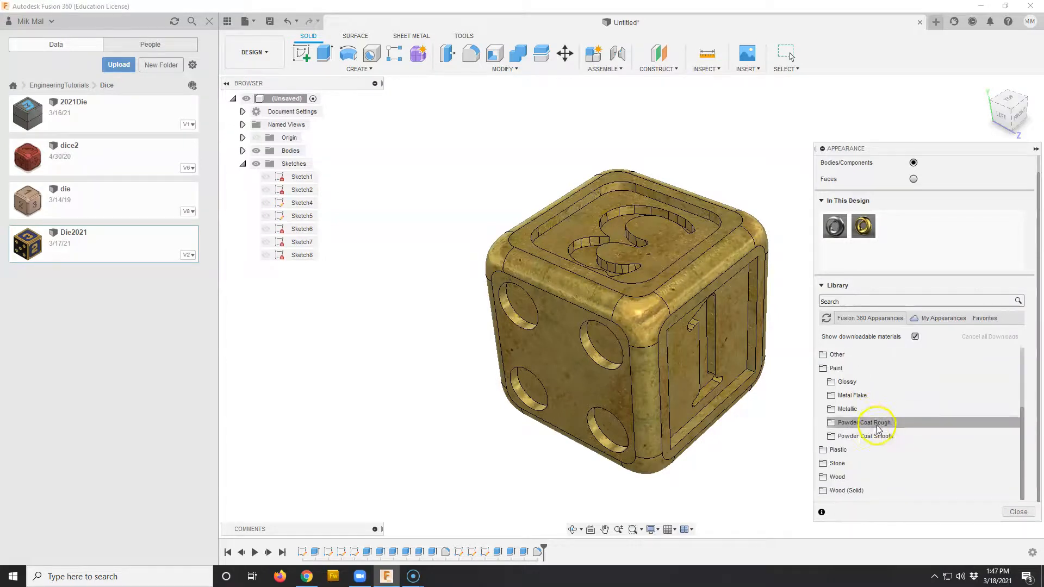
left_click(861, 396)
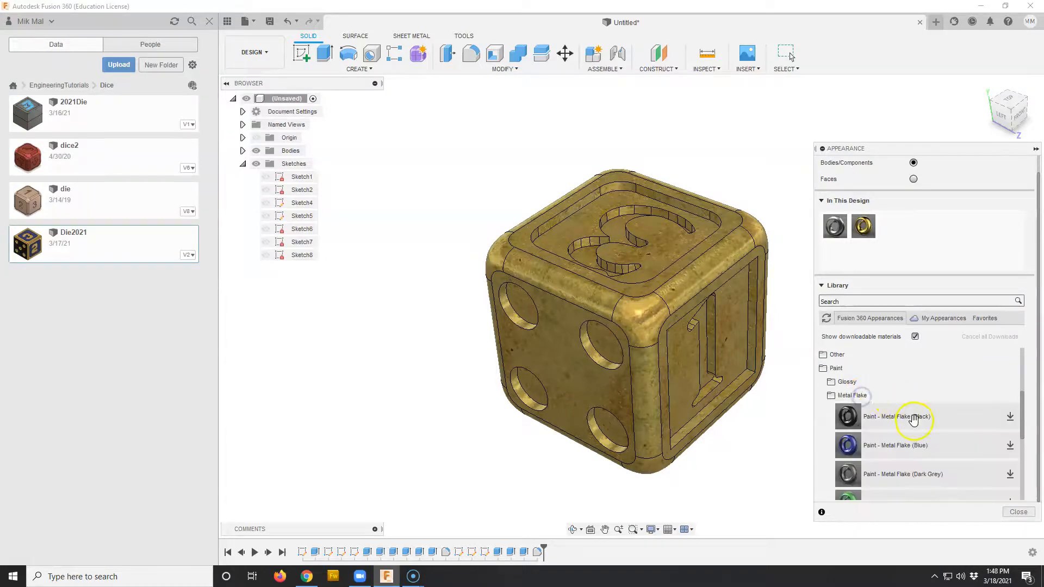
scroll(904, 417, "down", 2)
scroll(888, 396, "up", 2)
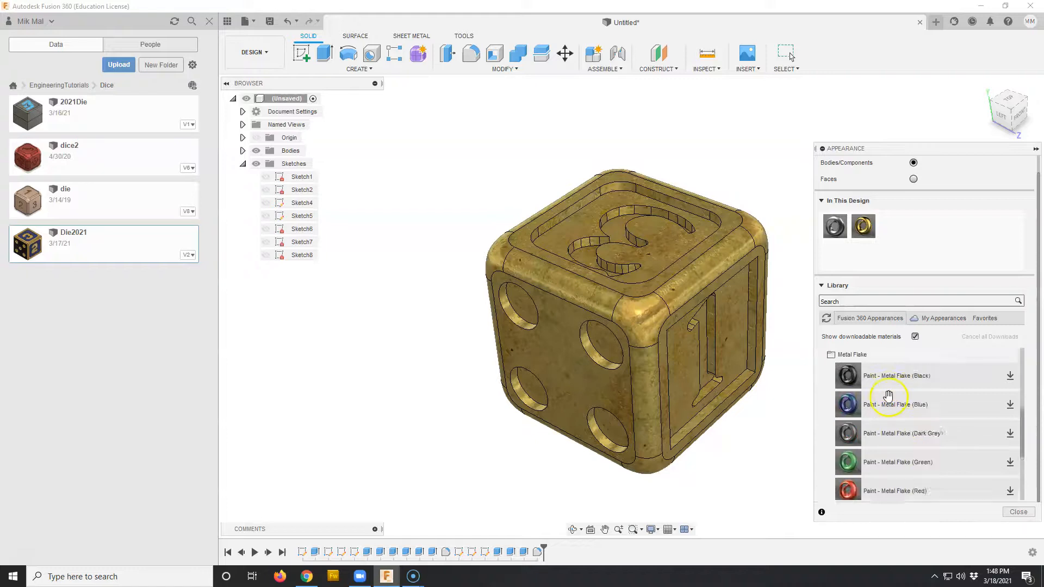
scroll(916, 431, "down", 3)
scroll(915, 431, "up", 3)
left_click(1009, 405)
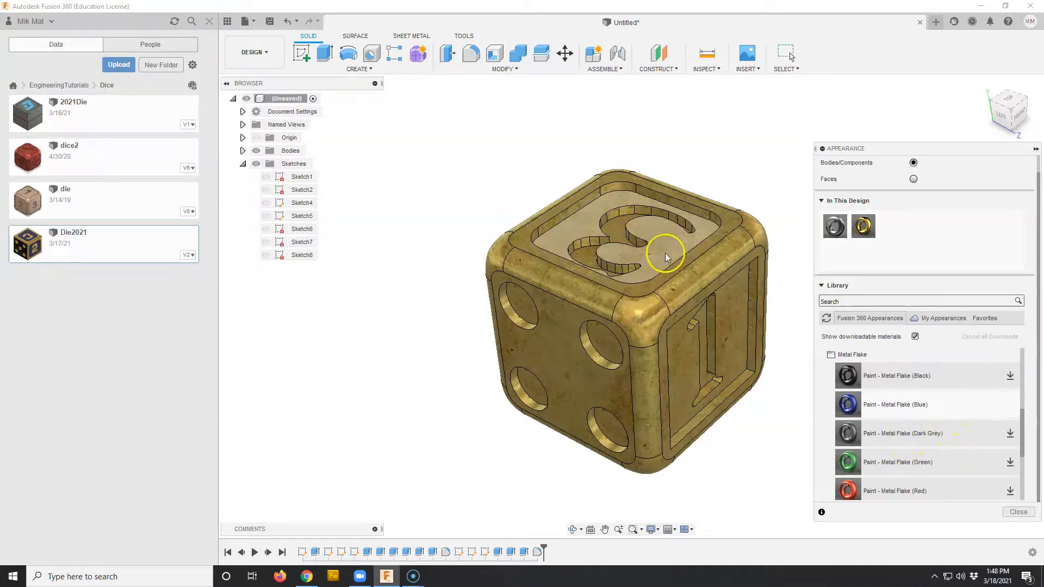
- Set appearances to apply to faces and put Paint - Metal Flake (Blue) on the recessed backgrounds of numbers 1, 2 and 3
left_click_drag(915, 407, 670, 255)
left_click_drag(892, 403, 684, 403)
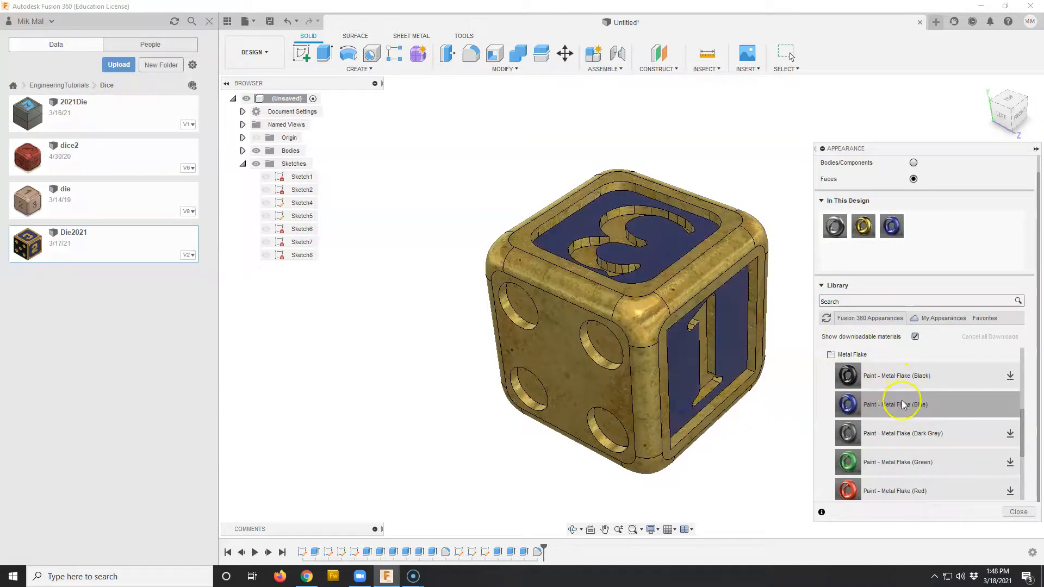
middle_click_drag(673, 378, 618, 426, "shift")
left_click(969, 403)
left_click_drag(933, 412, 668, 342)
middle_click_drag(655, 507, 745, 417, "shift")
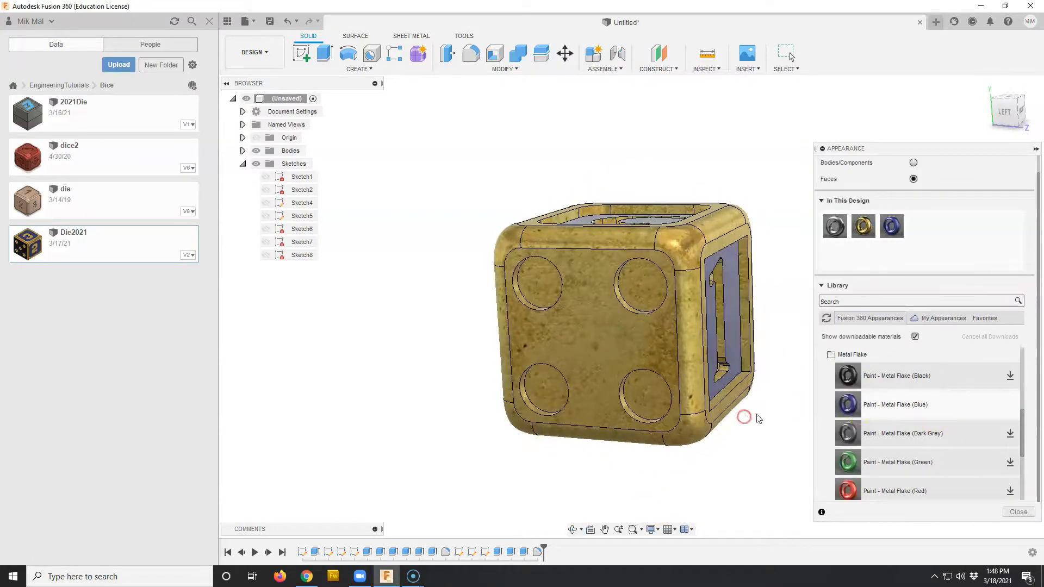
- Download Paint - Metal Flake (Red) and apply it to the flat faces of the four-, five- and six-circle sides, finishing the appearance assignment
left_click(1010, 492)
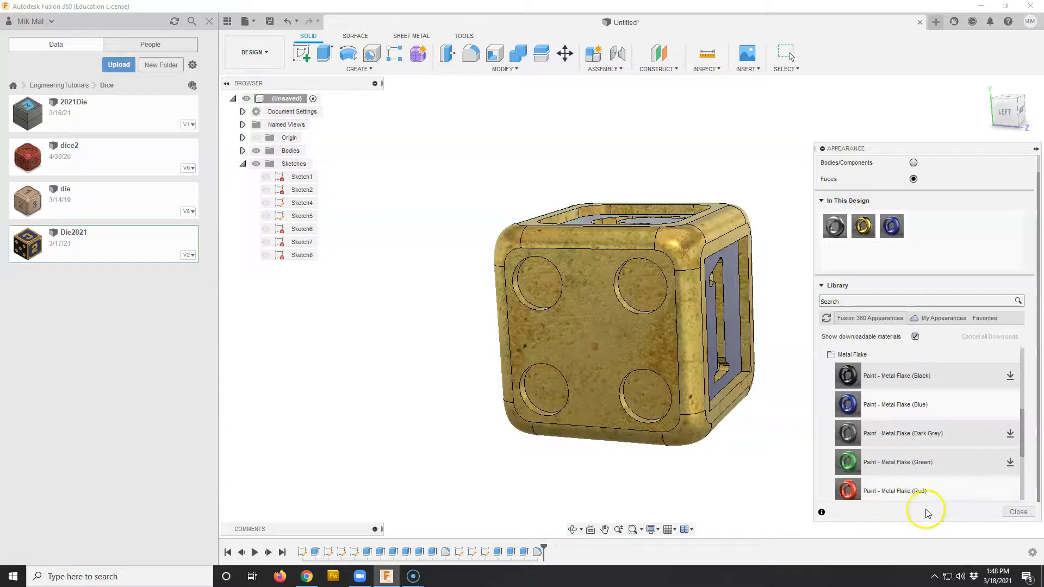
left_click_drag(920, 491, 545, 332)
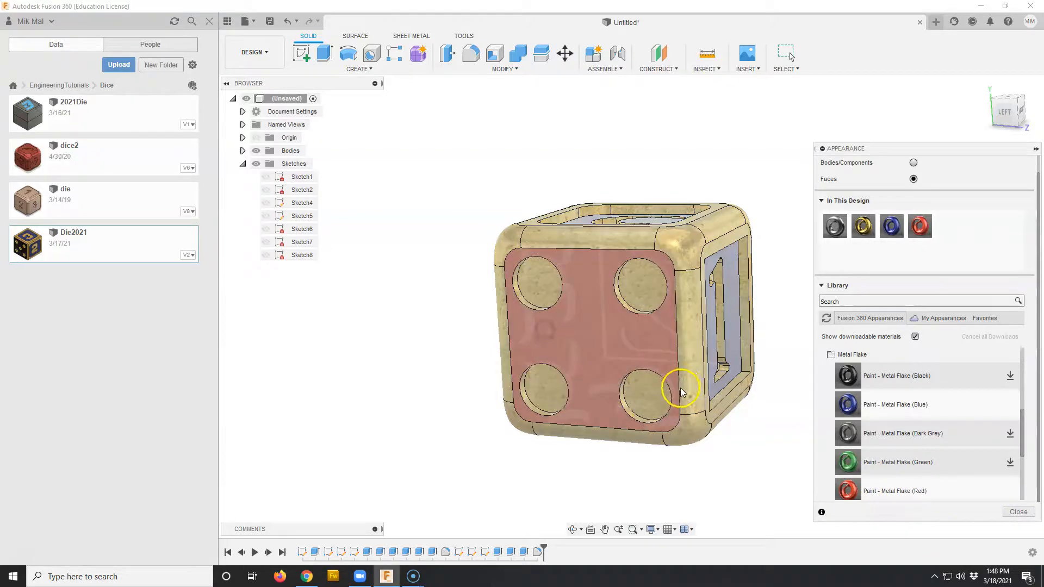
middle_click_drag(677, 391, 627, 288, "shift")
left_click_drag(925, 491, 678, 398)
left_click_drag(938, 493, 715, 471)
middle_click_drag(715, 472, 748, 408, "shift")
left_click_drag(927, 491, 571, 345)
middle_click_drag(648, 373, 727, 505, "shift")
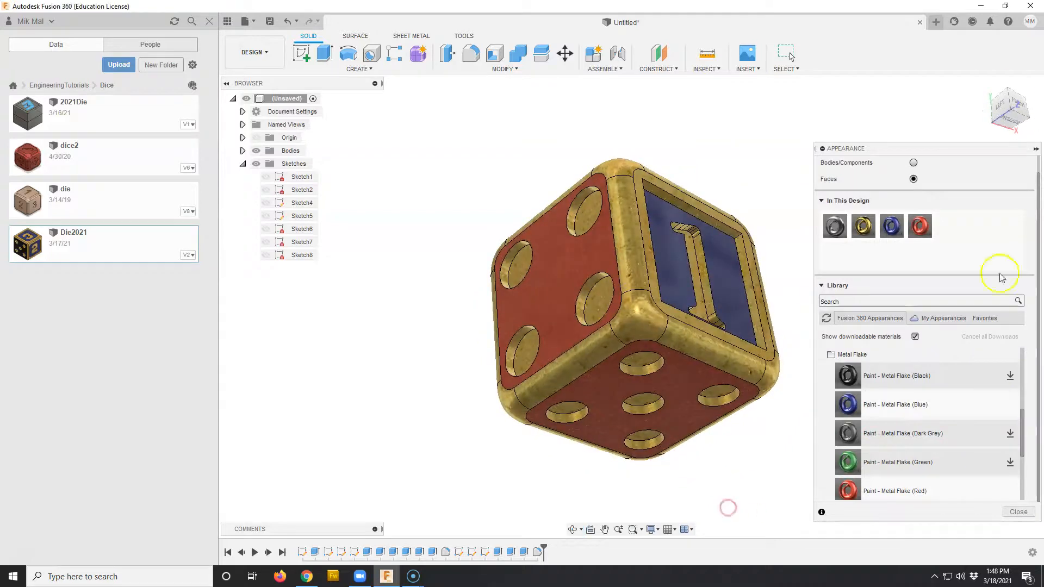
left_click(1018, 512)
- Create a construction plane offset -12 mm from the die's six-circle face, running through the inside of the cube
middle_click_drag(849, 387, 727, 341, "shift")
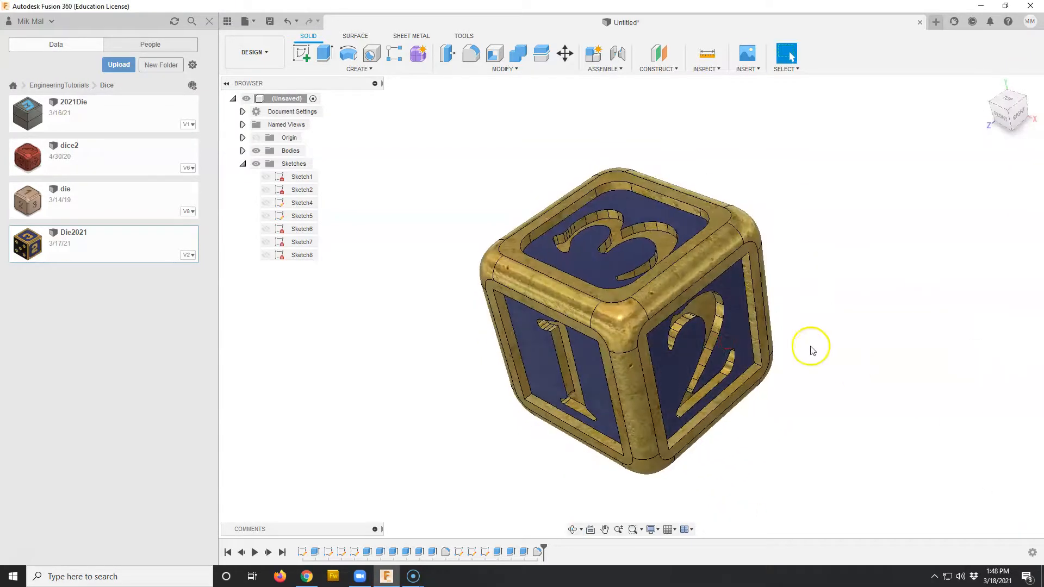
mouse_move(815, 332)
middle_mouse_down("shift")
mouse_move(832, 326)
mouse_move(827, 243)
mouse_move(832, 324)
middle_mouse_up("shift")
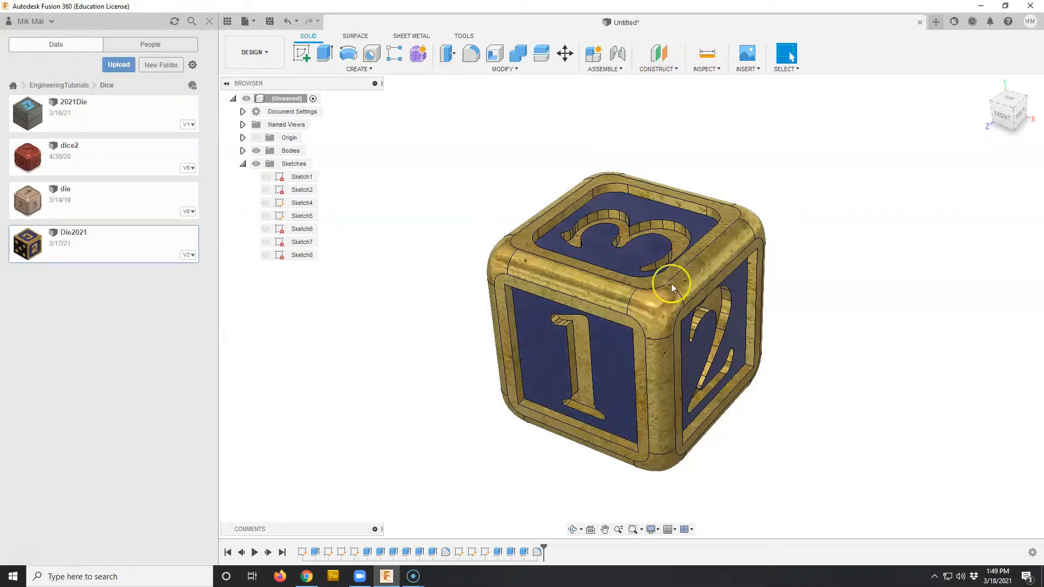
left_click(659, 54)
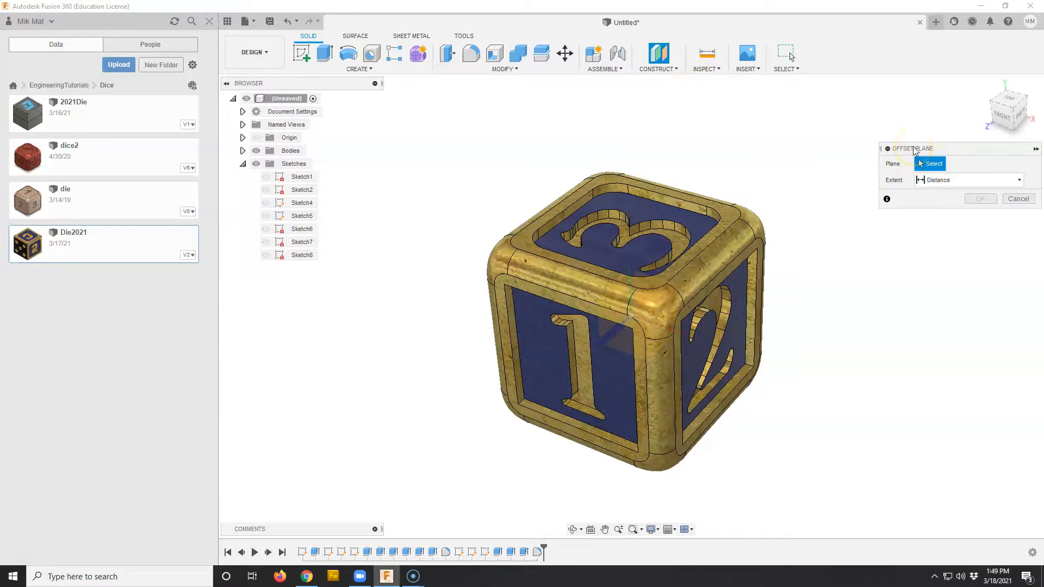
middle_click_drag(832, 357, 679, 240, "shift")
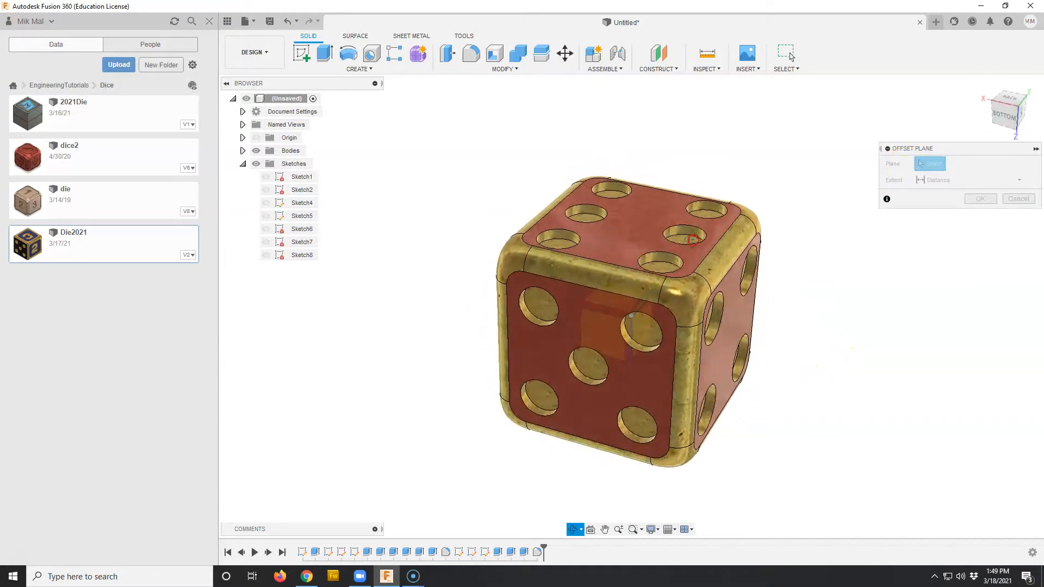
left_click(657, 217)
left_click_drag(634, 213, 632, 325)
mouse_move(802, 359)
middle_mouse_down("shift")
mouse_move(813, 331)
mouse_move(803, 347)
middle_mouse_up("shift")
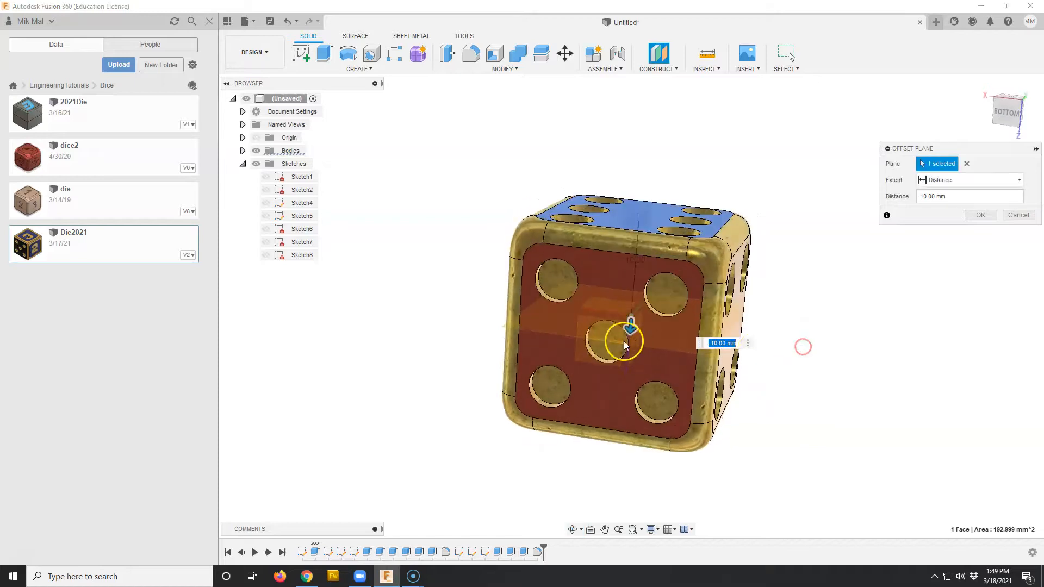
left_click_drag(631, 326, 632, 347)
mouse_move(843, 393)
middle_mouse_down("shift")
mouse_move(850, 375)
mouse_move(836, 394)
middle_mouse_up("shift")
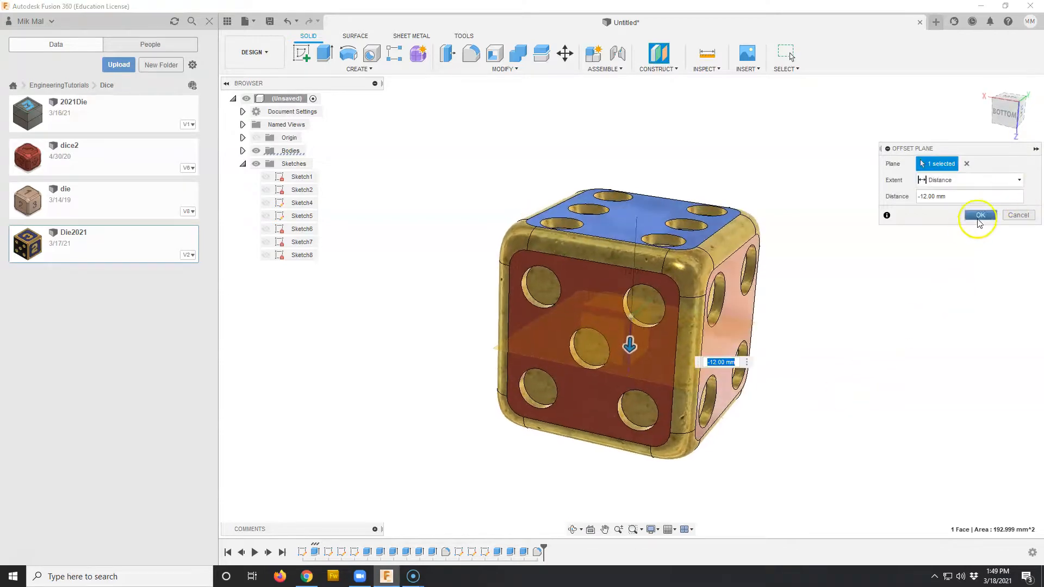
left_click(980, 215)
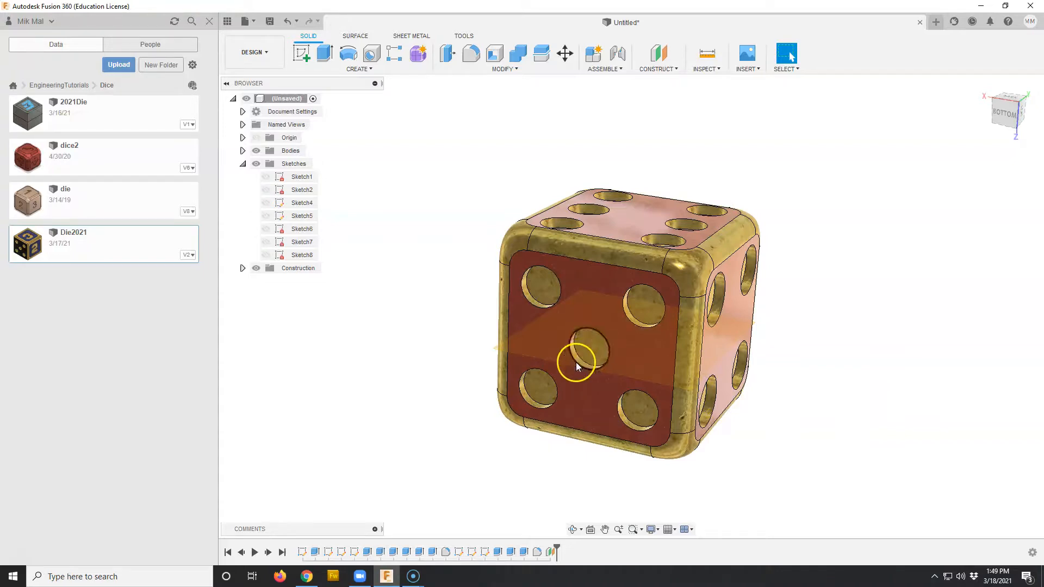
- Sketch a 14 by 14 mm center rectangle on the offset construction plane inside the die, centred on the origin, and finish the sketch
left_click(628, 334)
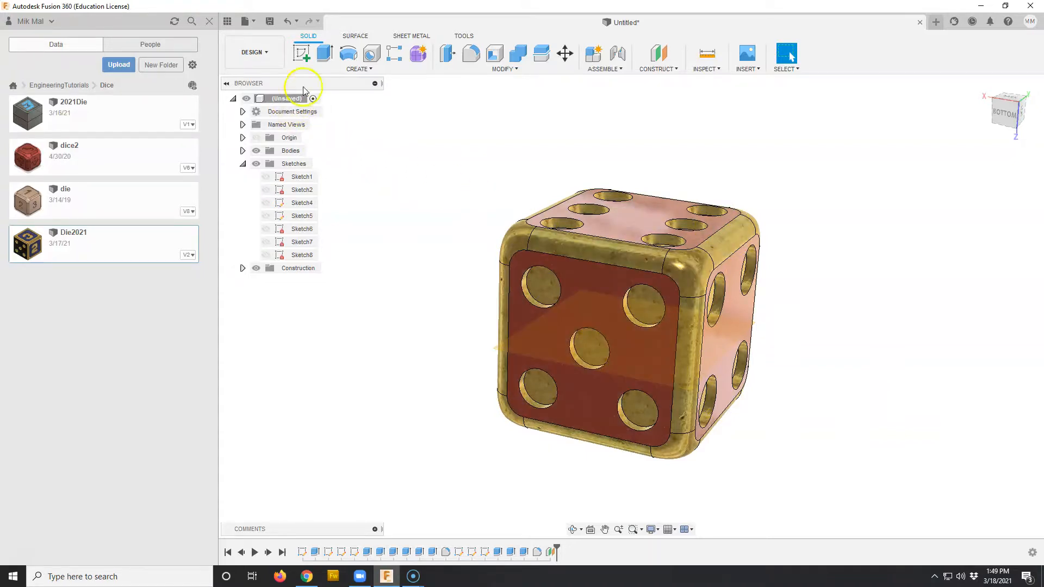
left_click(300, 53)
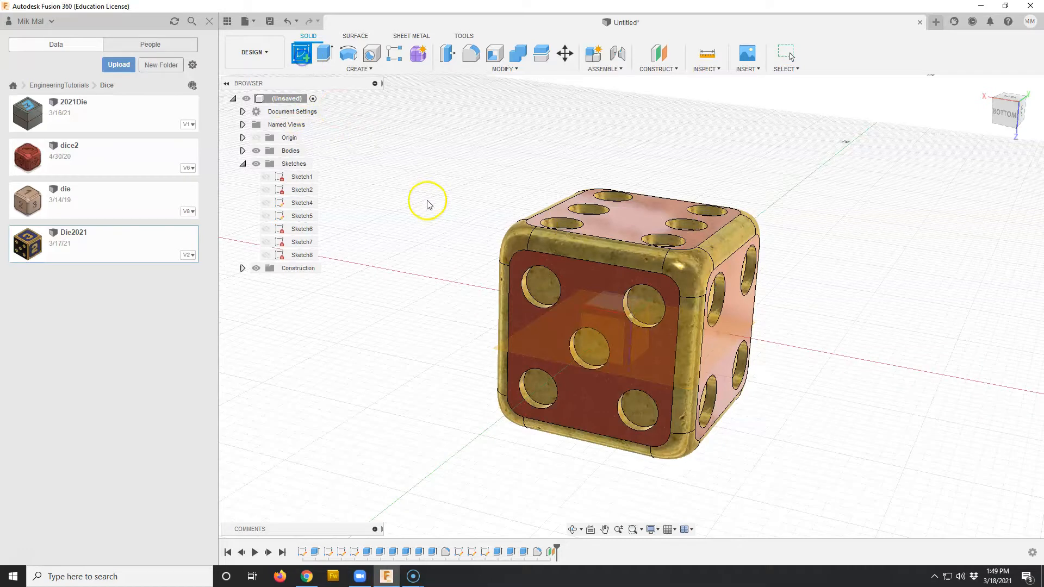
left_click(559, 338)
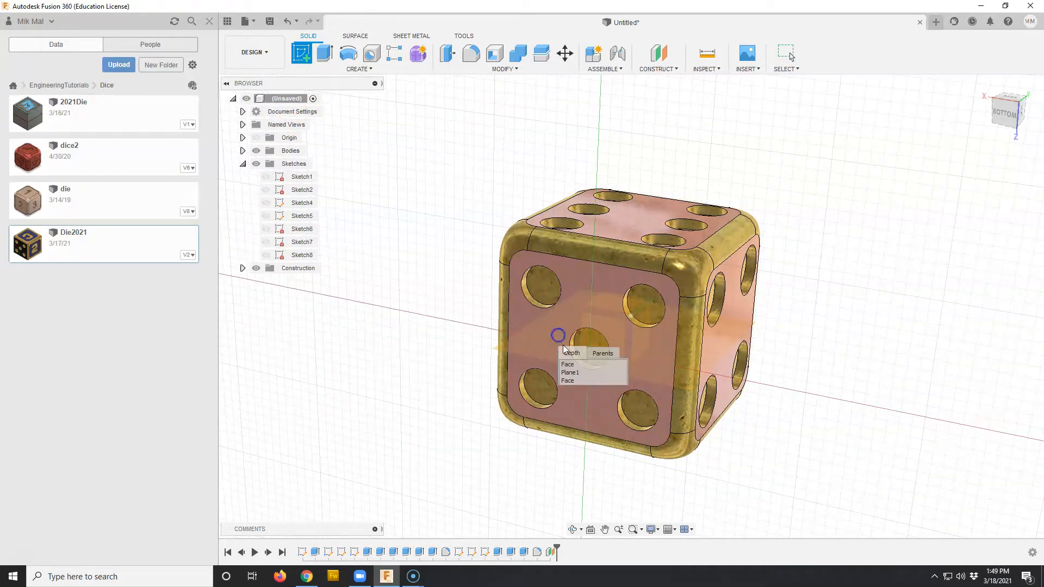
left_click(572, 374)
left_click(574, 374)
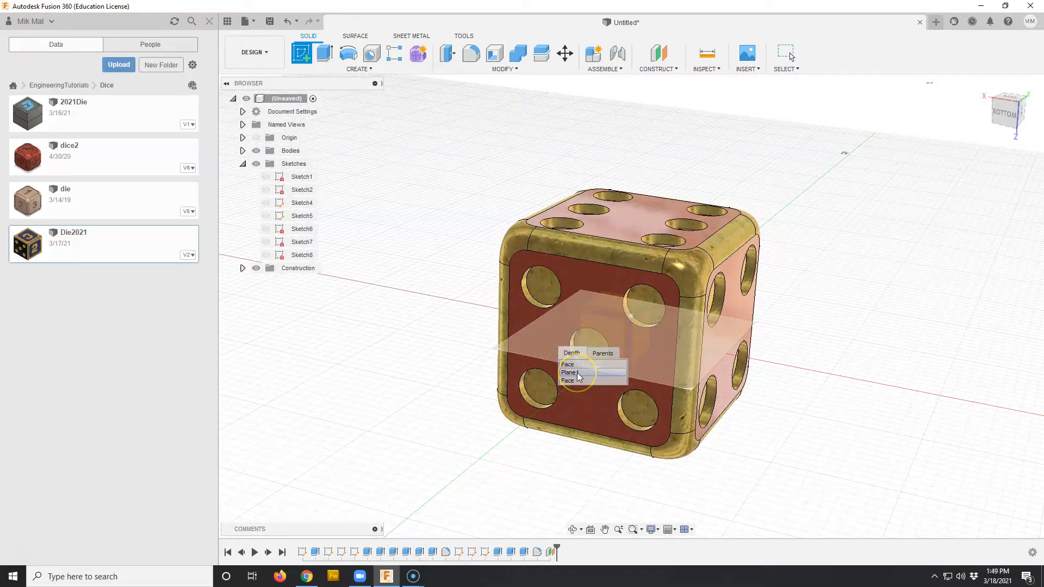
left_click(1016, 98)
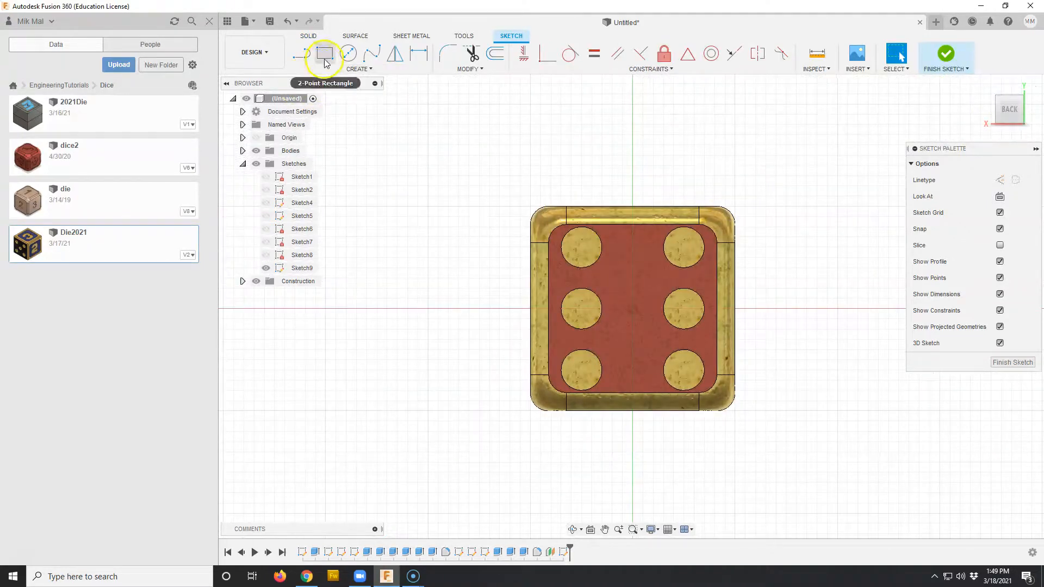
left_click(326, 63)
left_click(359, 69)
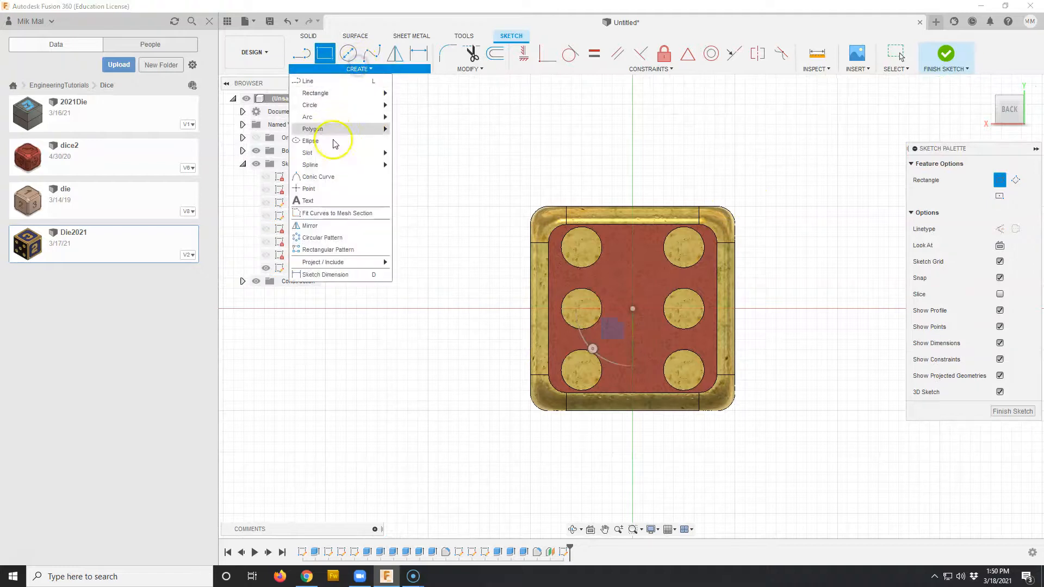
mouse_move(373, 92)
left_click(402, 117)
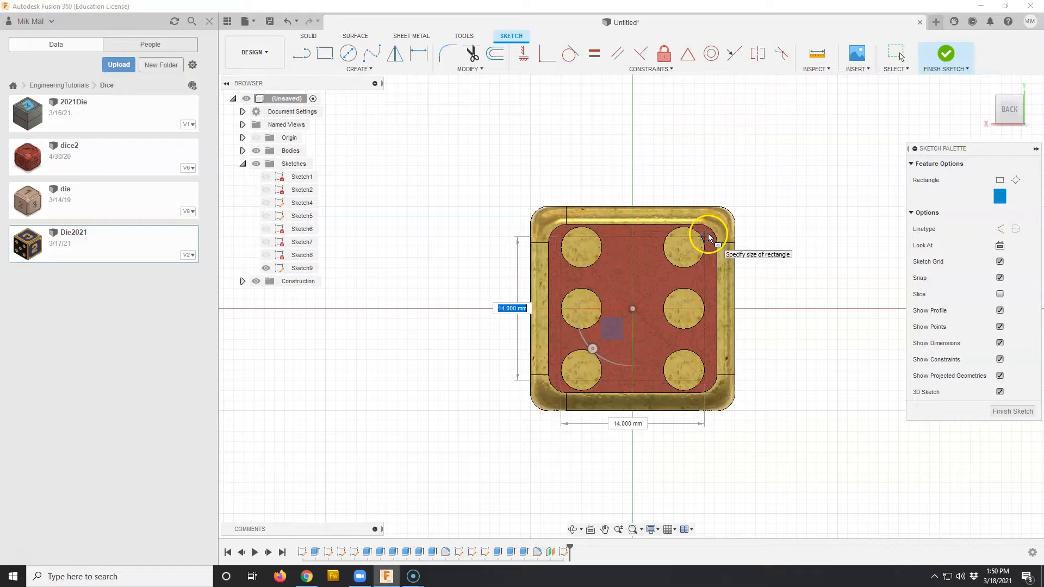
left_click(707, 237)
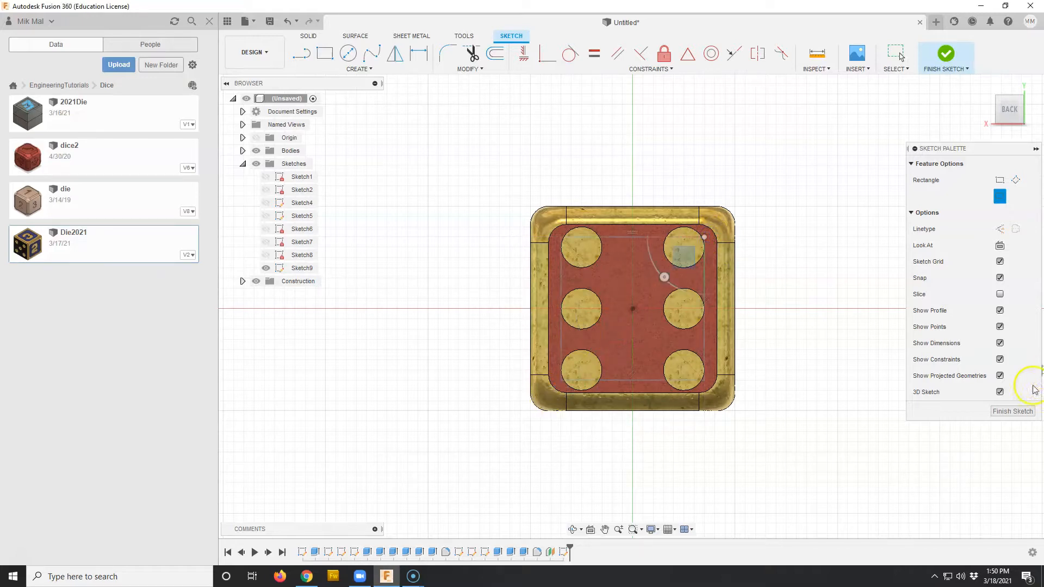
left_click(1012, 411)
- Extrude the square profile 10 mm toward the six-circle face as a cut, hollowing an off-centre internal cavity
mouse_move(853, 434)
middle_mouse_down("shift")
mouse_move(843, 373)
mouse_move(750, 283)
middle_mouse_up("shift")
left_click(329, 55)
left_click(650, 362)
mouse_move(789, 418)
middle_mouse_down("shift")
mouse_move(821, 366)
mouse_move(794, 401)
middle_mouse_up("shift")
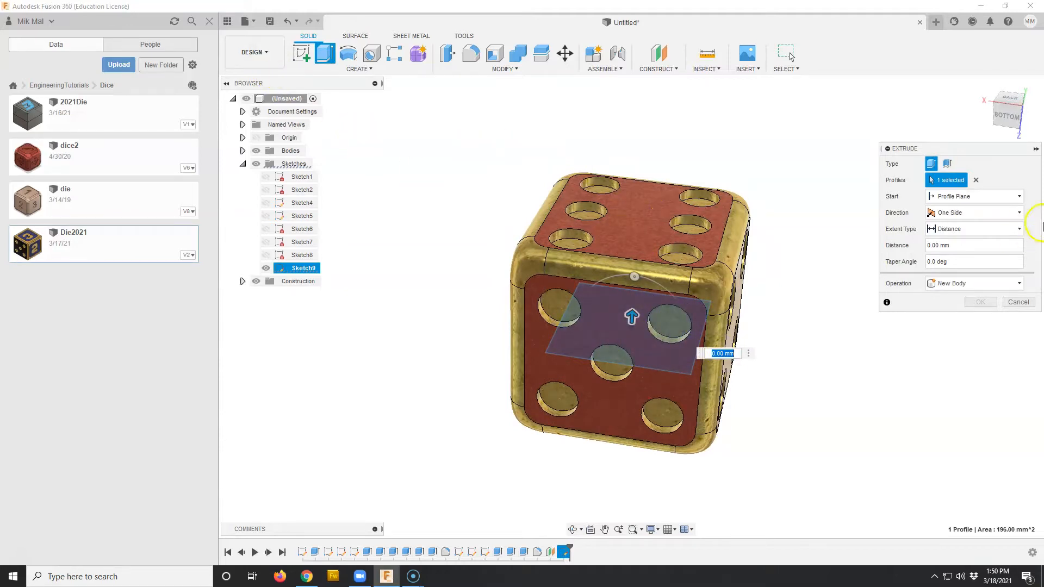
middle_click_drag(760, 373, 777, 348, "shift")
left_click_drag(631, 312, 641, 226)
mouse_move(808, 387)
middle_mouse_down("shift")
mouse_move(820, 368)
mouse_move(813, 380)
middle_mouse_up("shift")
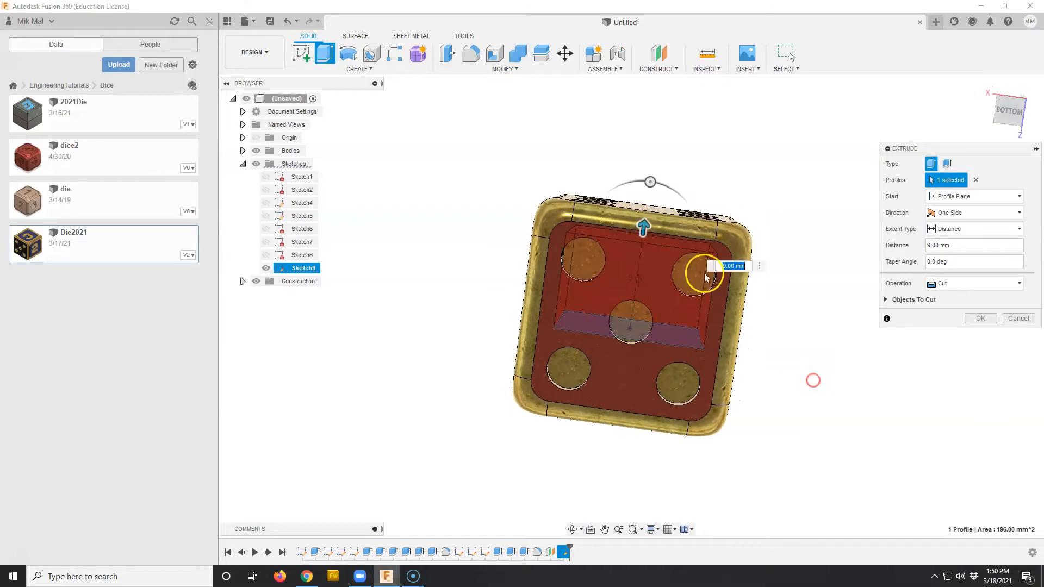
left_click_drag(642, 230, 645, 224)
middle_click_drag(794, 335, 783, 375, "shift")
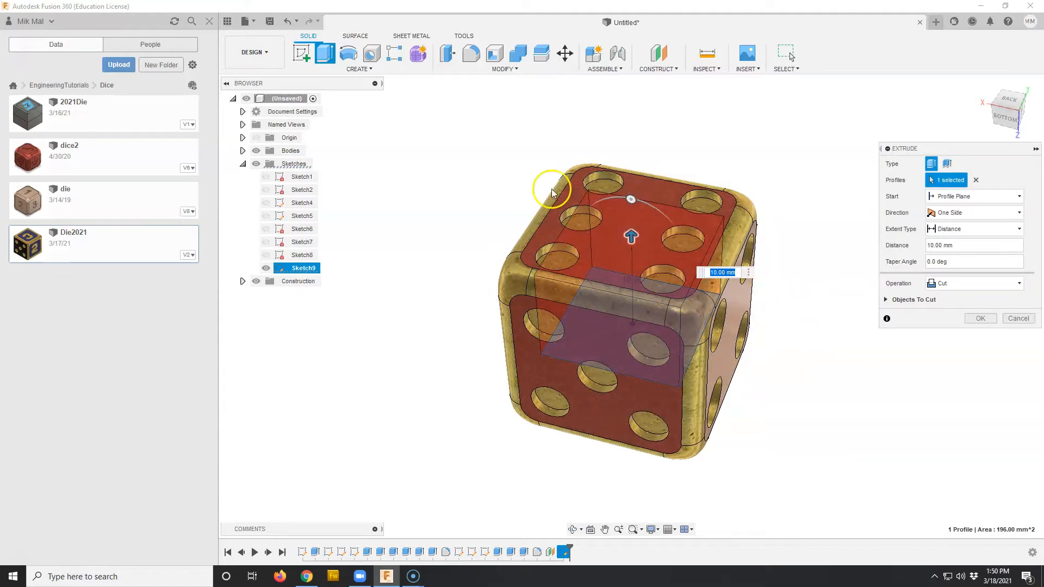
left_click(982, 319)
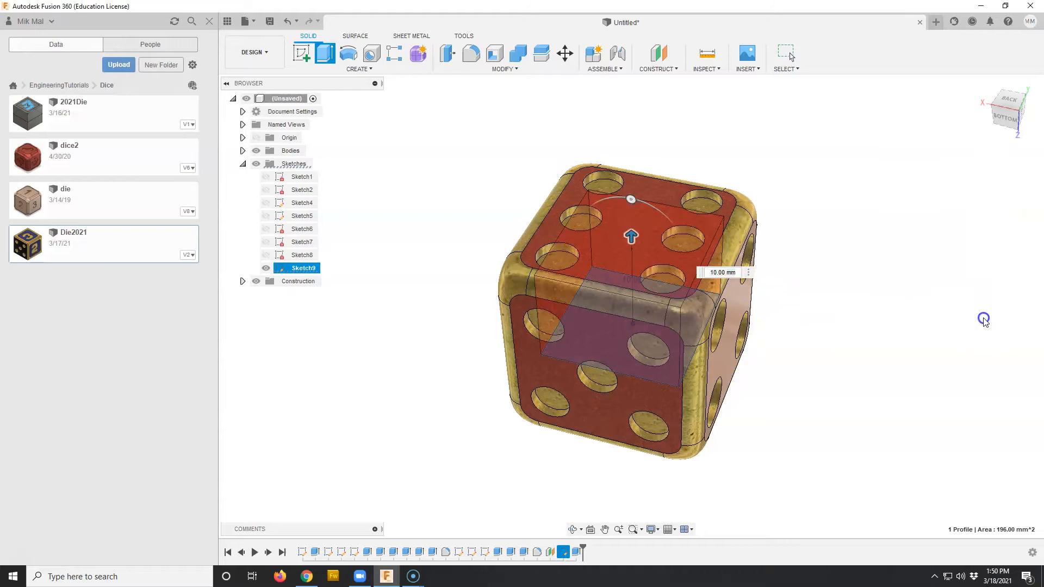
mouse_move(809, 408)
middle_mouse_down("shift")
mouse_move(821, 329)
mouse_move(804, 413)
middle_mouse_up("shift")
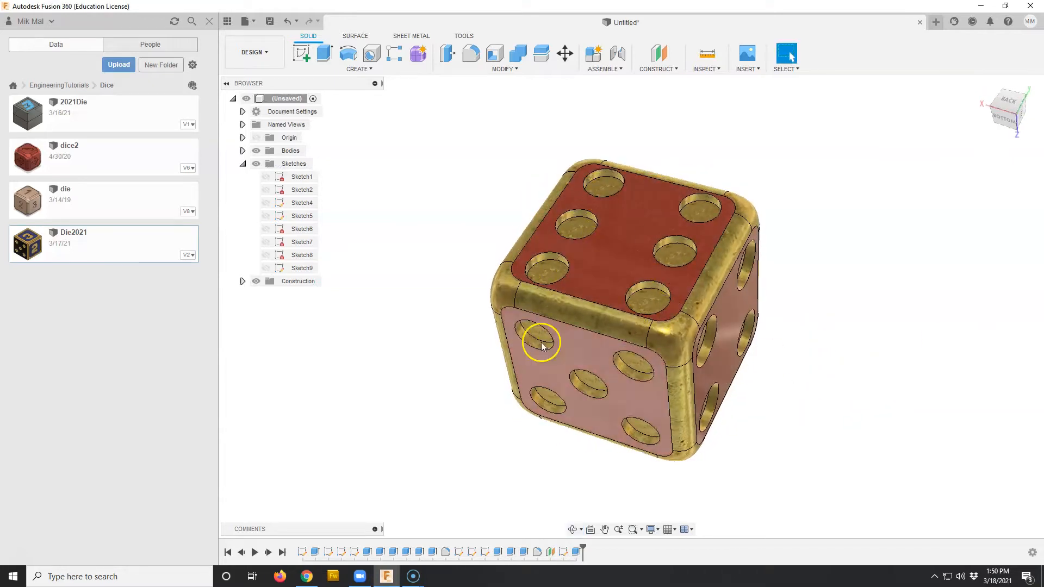
- Show the die in the Wireframe with Hidden Edges visual style and examine the internal cavity's clearance from the recessed circles and numbers
left_click(661, 531)
mouse_move(689, 432)
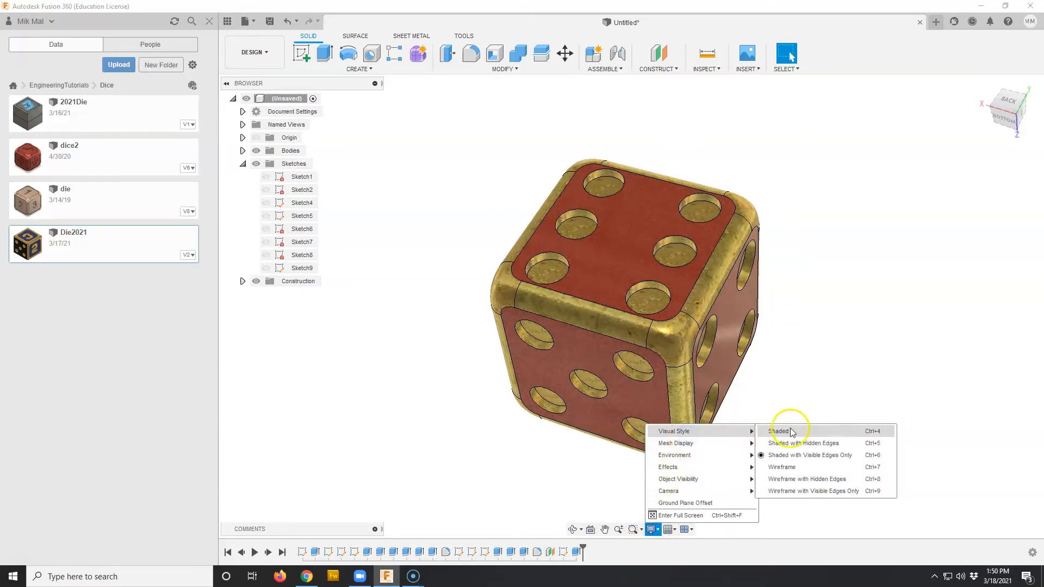
left_click(815, 479)
middle_click_drag(784, 422, 795, 387, "shift")
scroll(693, 315, "up", 4)
scroll(693, 315, "up", 3)
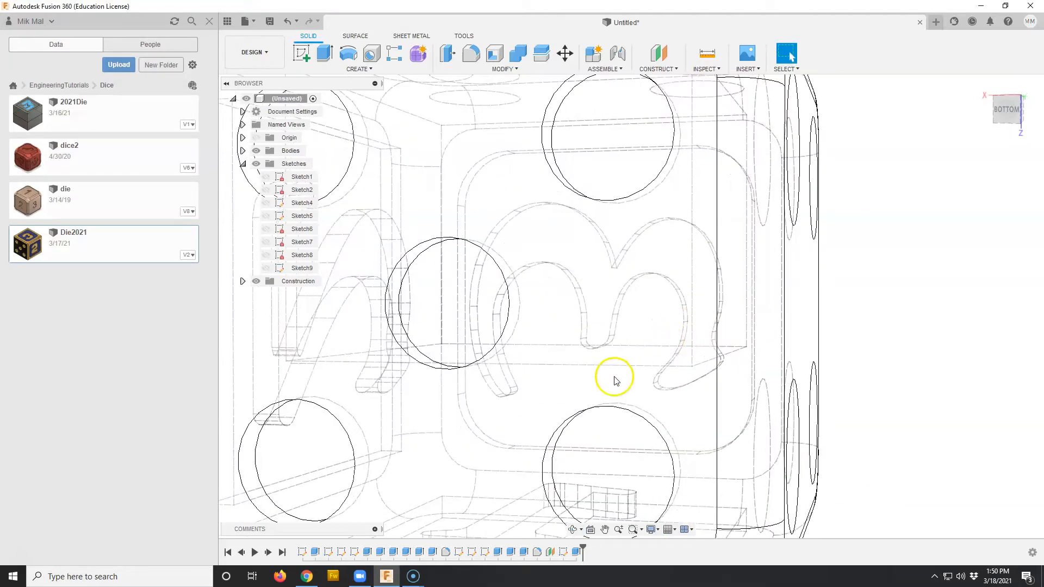
middle_click_drag(617, 365, 636, 382, "shift")
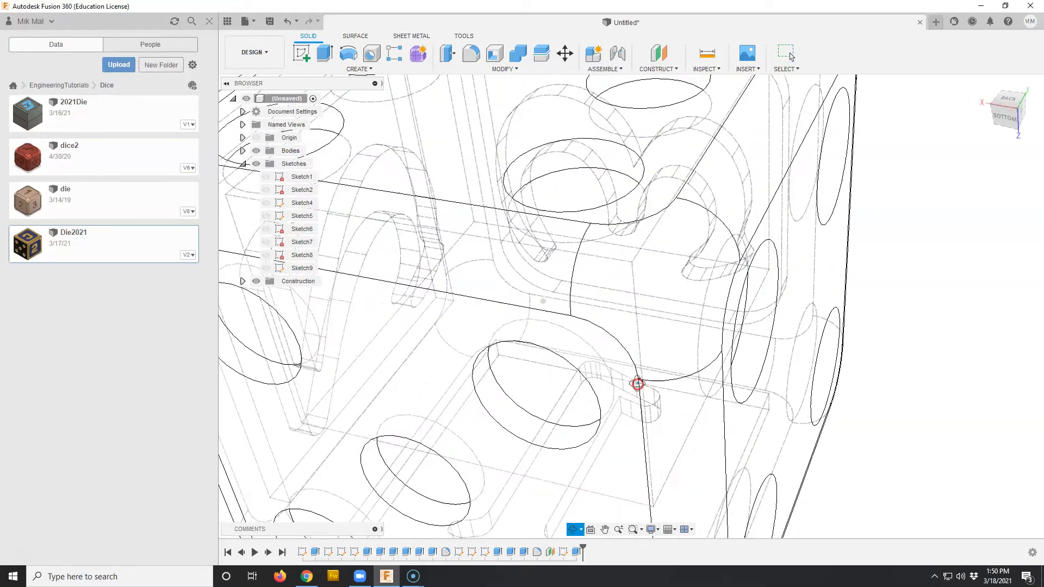
scroll(636, 384, "up", 3)
scroll(532, 402, "down", 6)
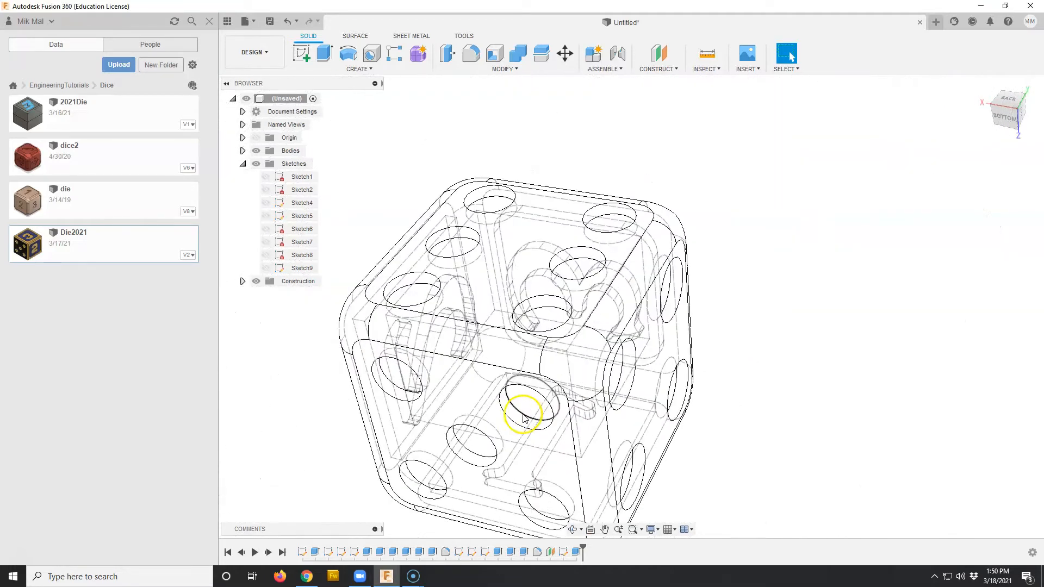
- Set the visual style to Shaded so the die displays without edge lines, and look at it from the five-circle side
left_click(649, 531)
mouse_move(700, 431)
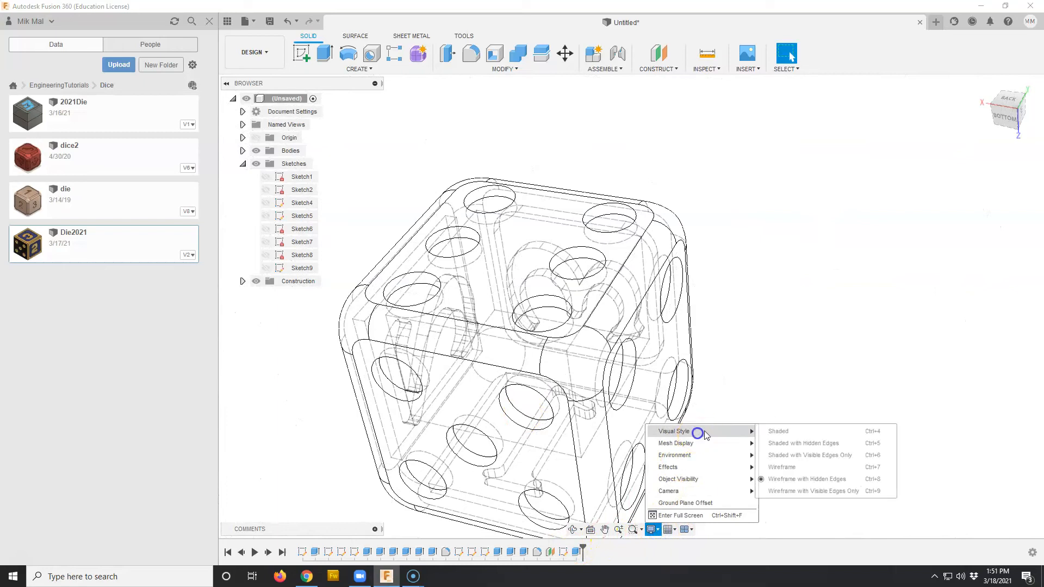
left_click(792, 433)
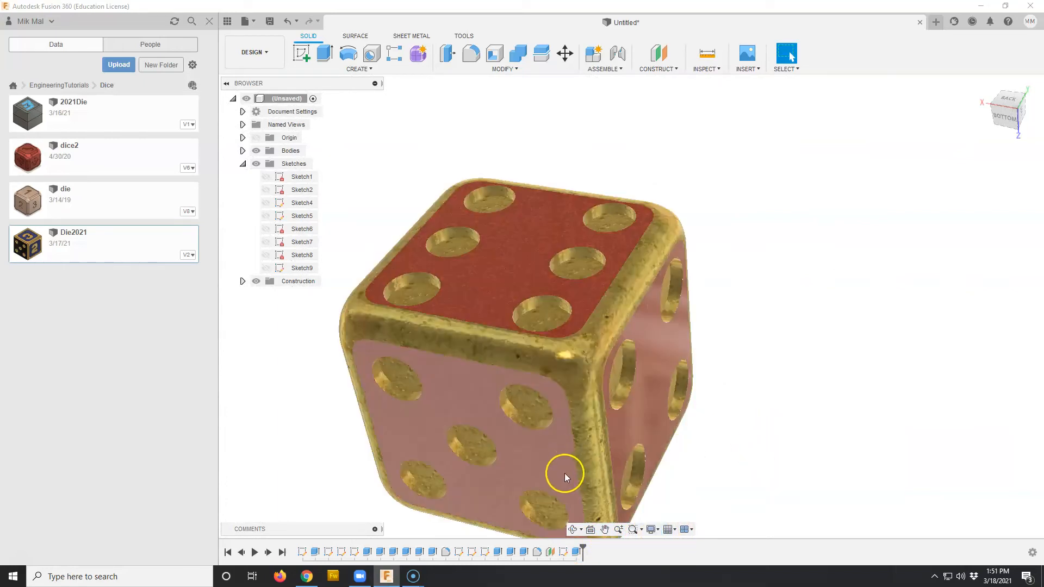
middle_click_drag(576, 462, 808, 327, "shift")
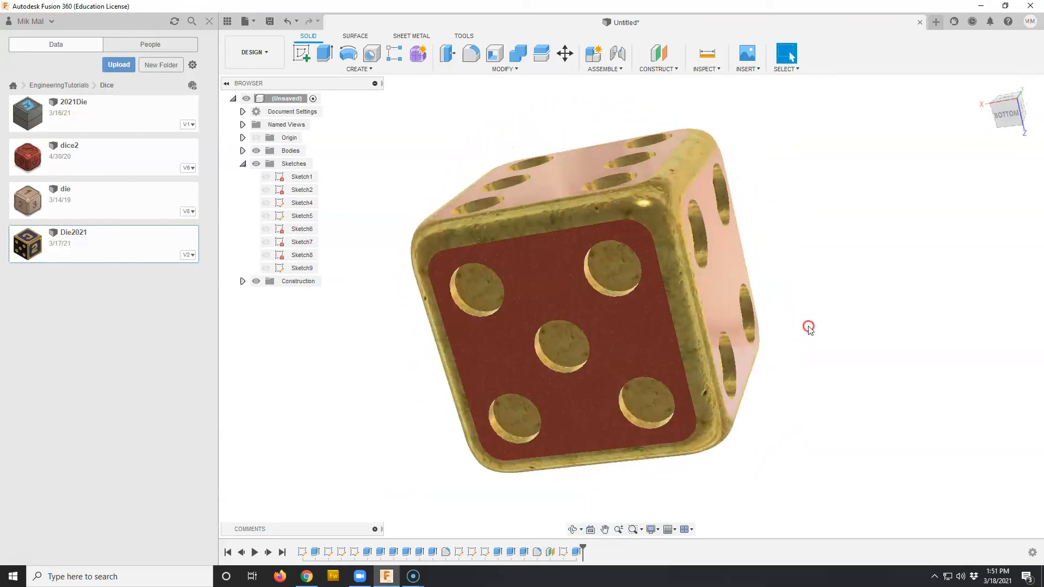